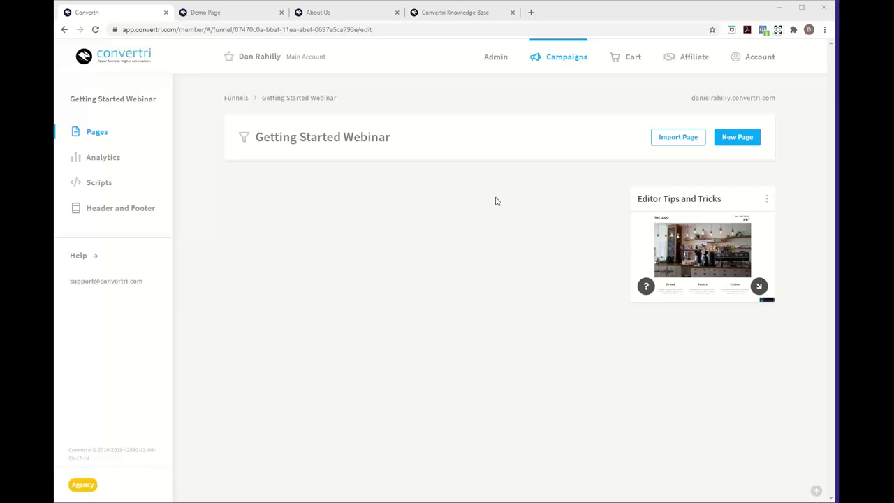
View the customer support team profiles on the About Us page
left_click(368, 16)
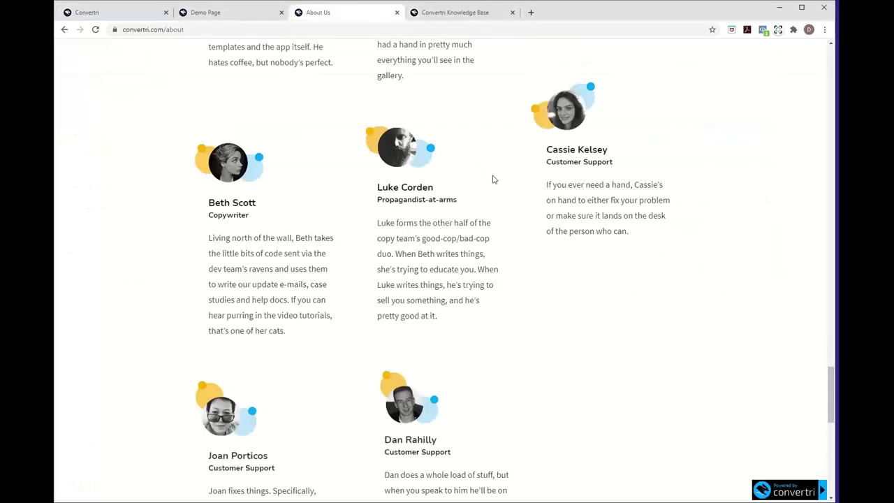
scroll(499, 216, "up", 1)
scroll(500, 217, "down", 3)
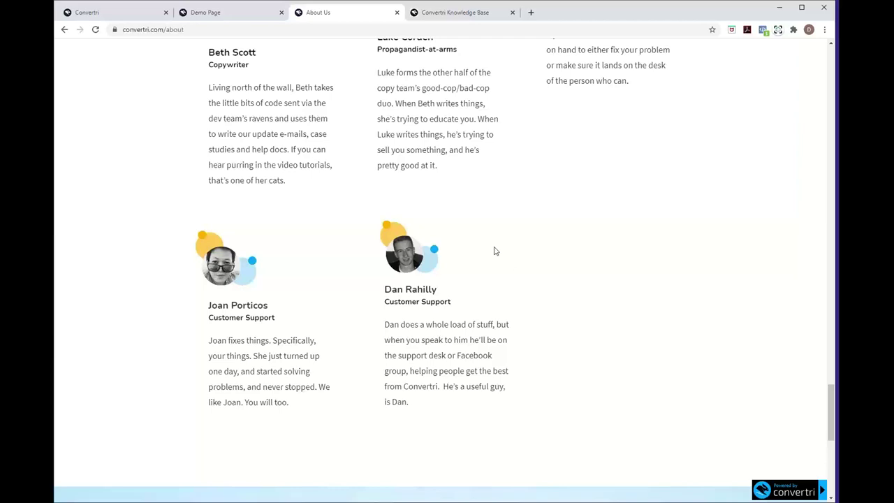
Examine the layout of the published Demo Page with its slimming tips opt-in form
left_click(254, 9)
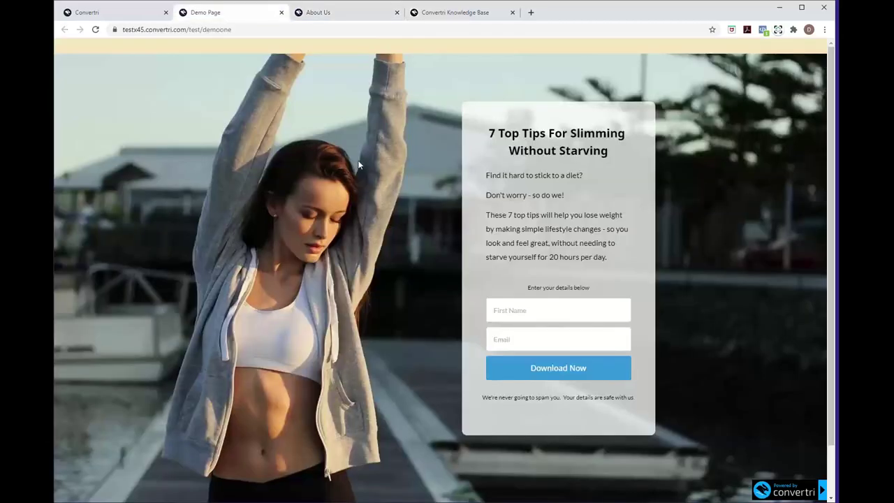
scroll(388, 191, "down", 1)
scroll(388, 192, "up", 1)
scroll(505, 235, "down", 1)
scroll(507, 239, "up", 1)
left_click(837, 50)
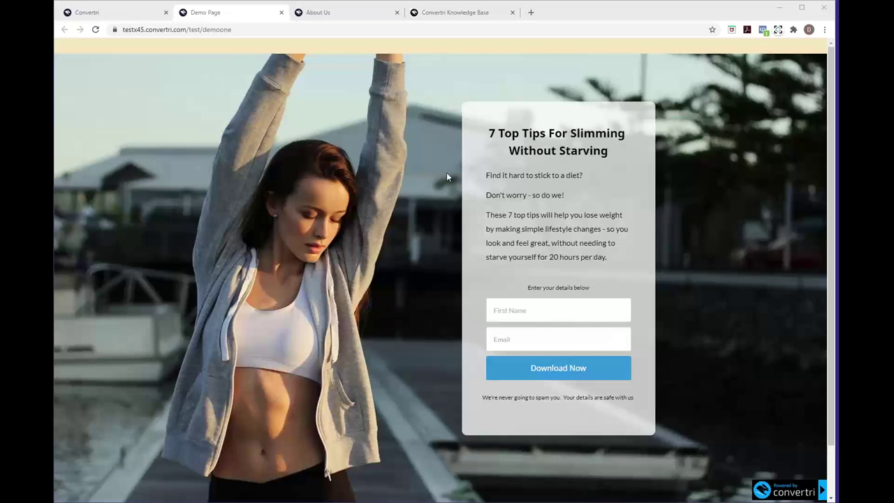
Create a page from scratch named Opt In in the Getting Started Webinar funnel
left_click(128, 21)
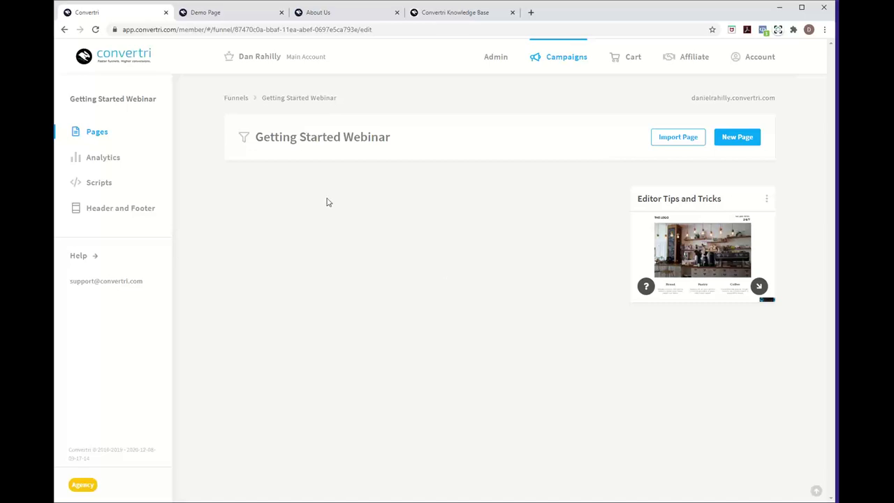
left_click(740, 140)
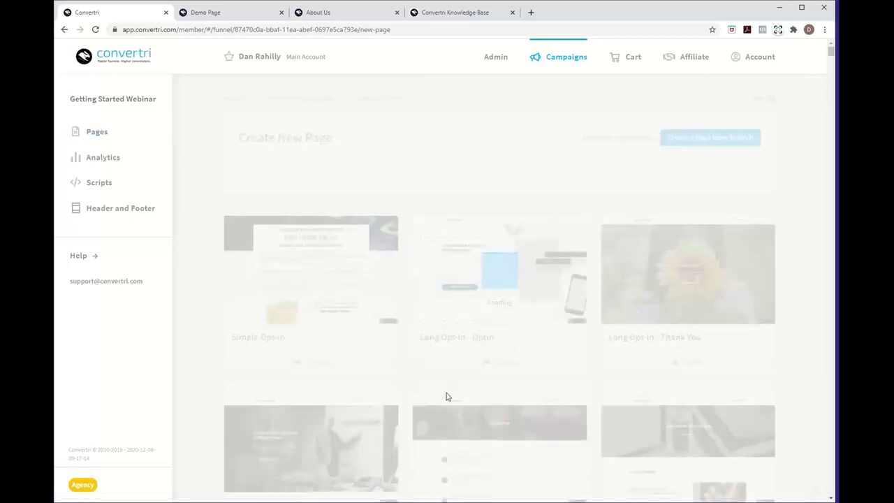
mouse_move(446, 398)
scroll(445, 400, "down", 12)
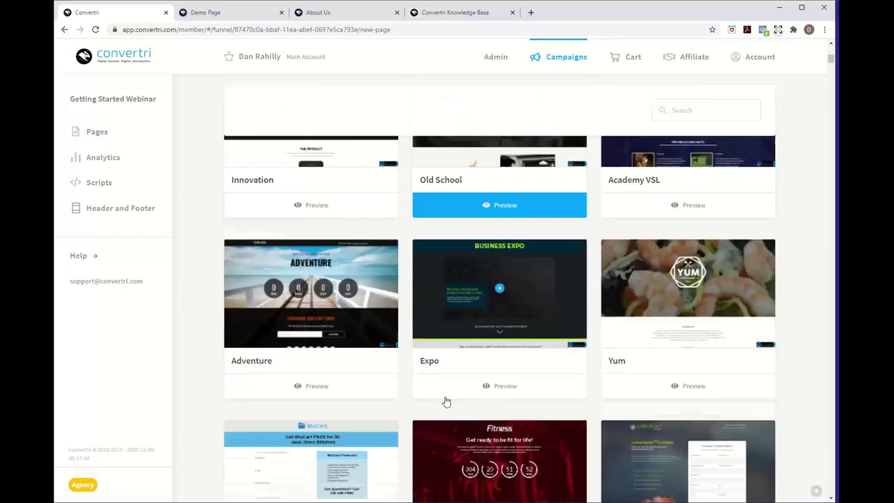
scroll(447, 401, "down", 8)
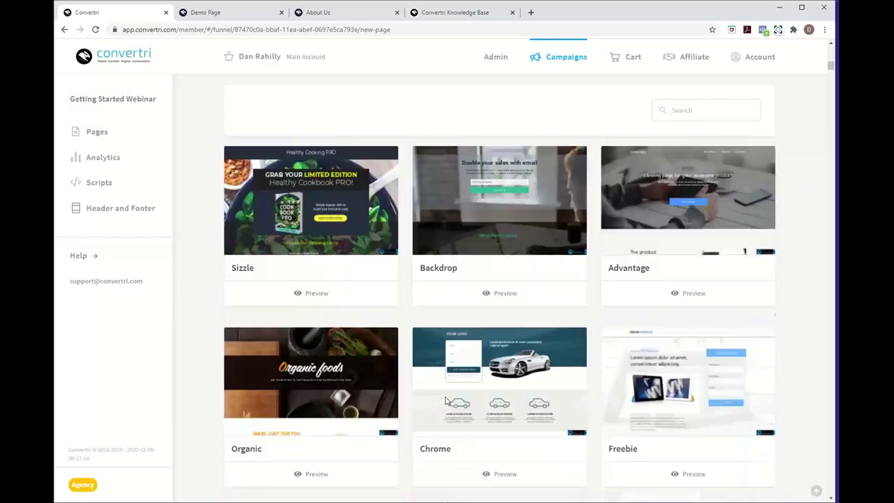
scroll(445, 397, "down", 3)
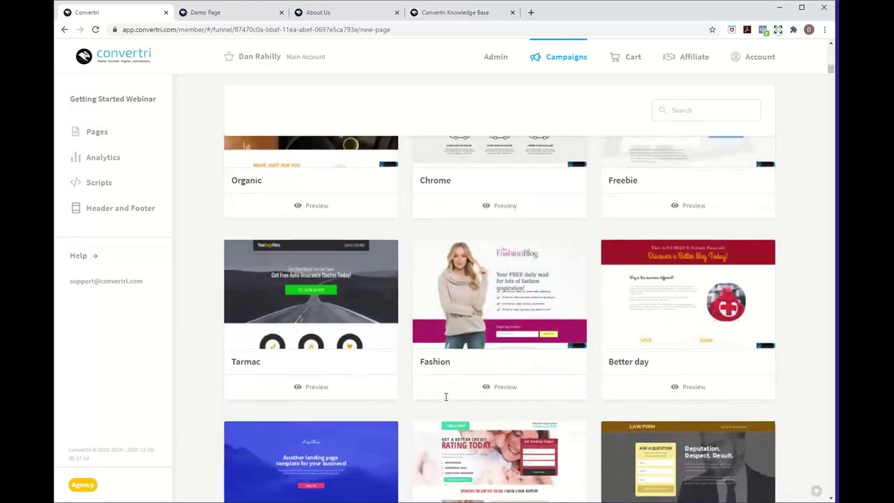
scroll(445, 398, "up", 3)
scroll(445, 400, "up", 15)
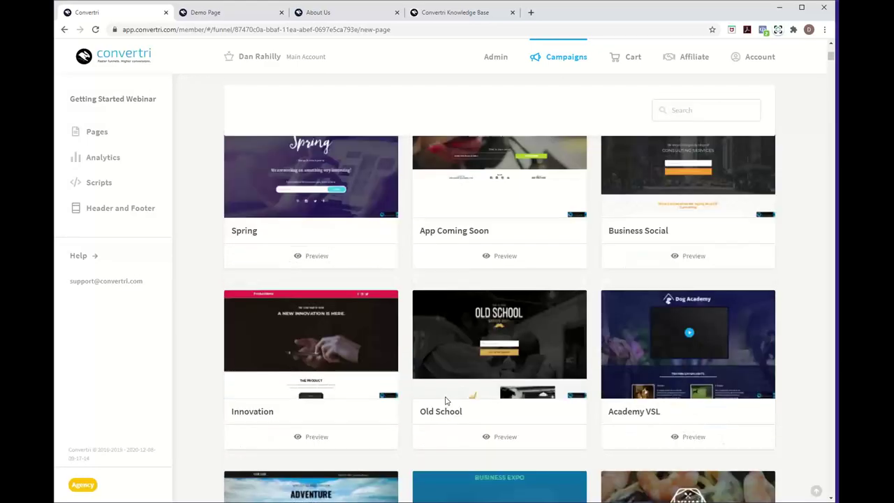
scroll(445, 398, "up", 5)
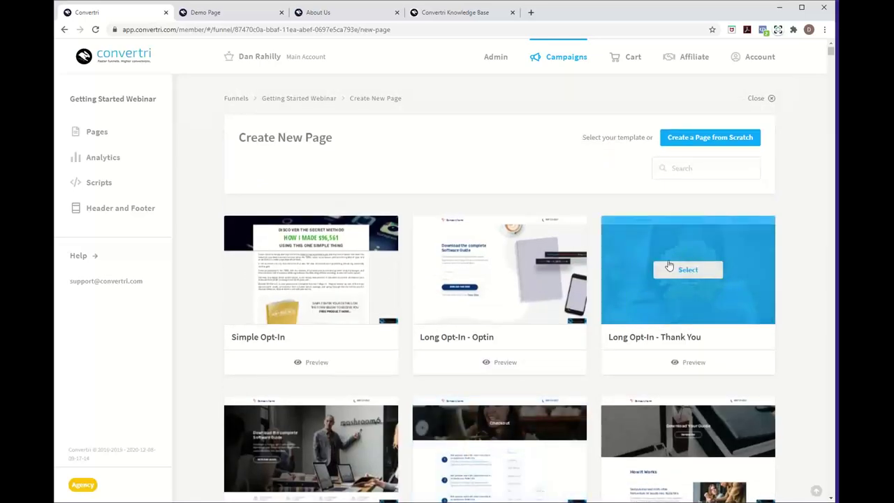
left_click(732, 142)
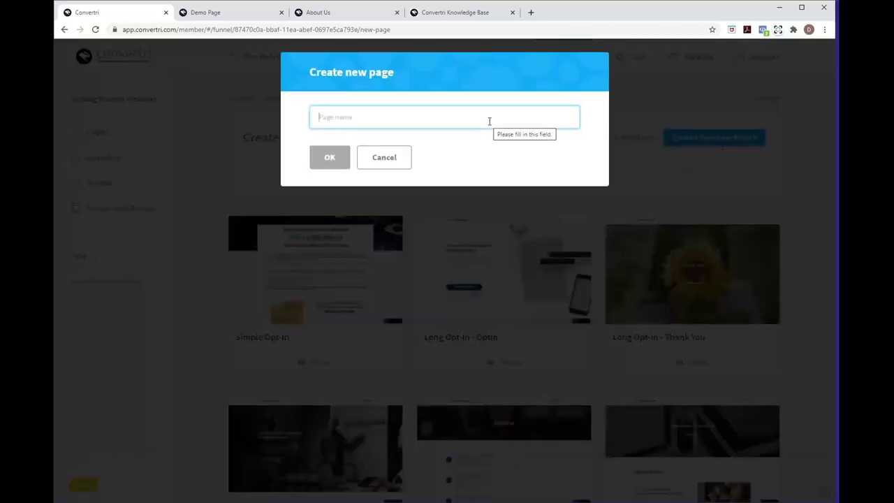
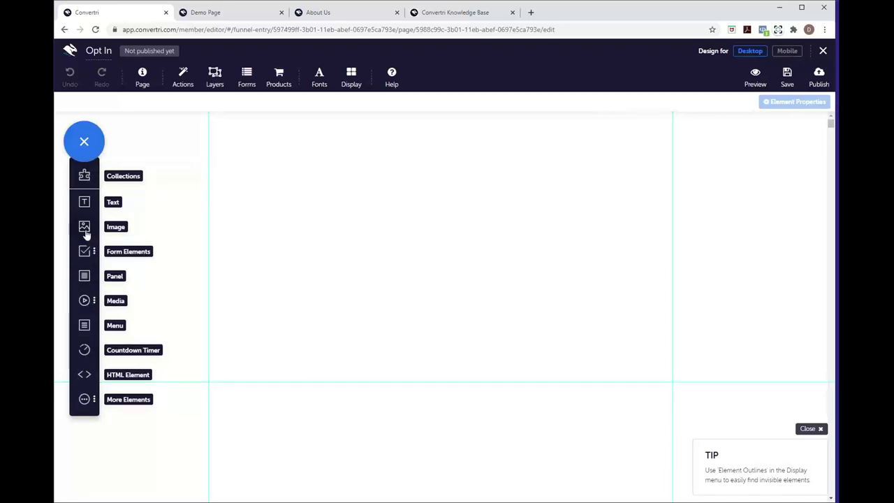
Start adding an image element and look through the home folder of the Media Gallery
left_click(84, 230)
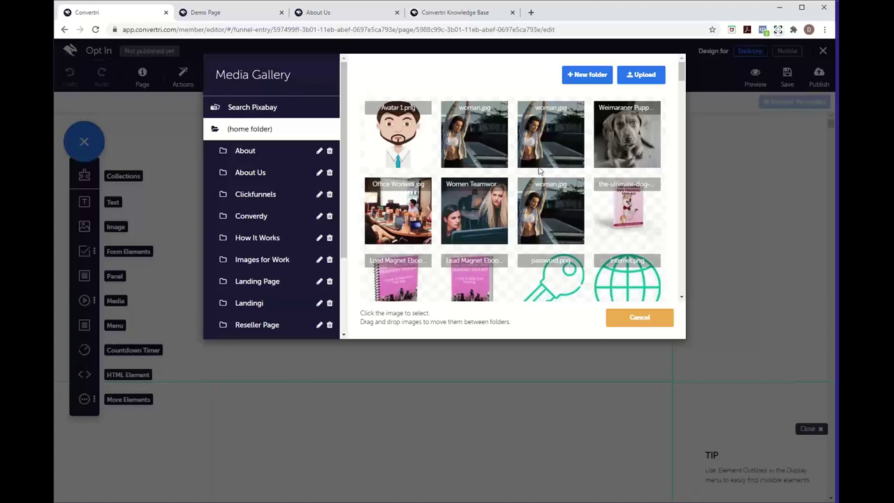
scroll(538, 202, "down", 2)
scroll(537, 202, "up", 2)
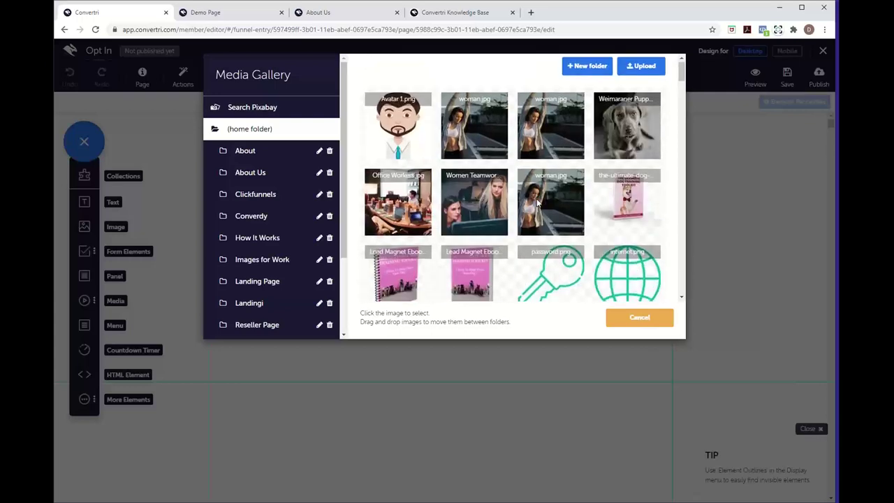
scroll(538, 202, "down", 4)
scroll(538, 202, "up", 4)
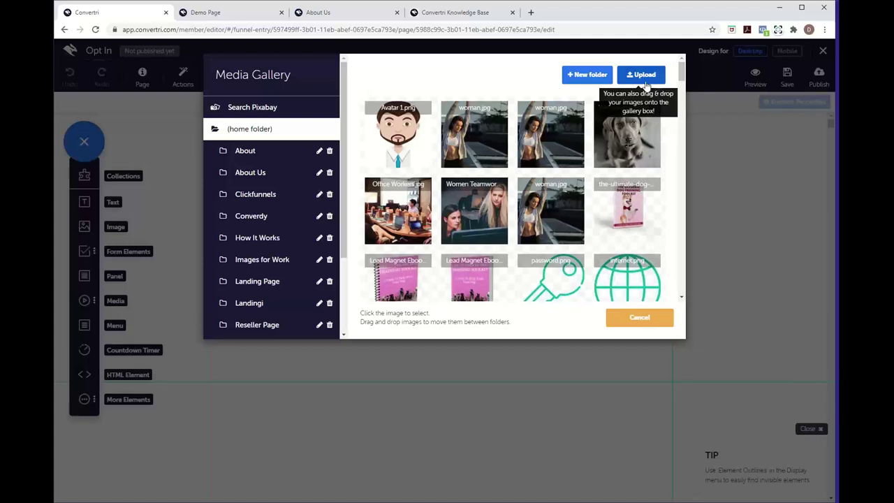
Search Pixabay for horse images
left_click(299, 112)
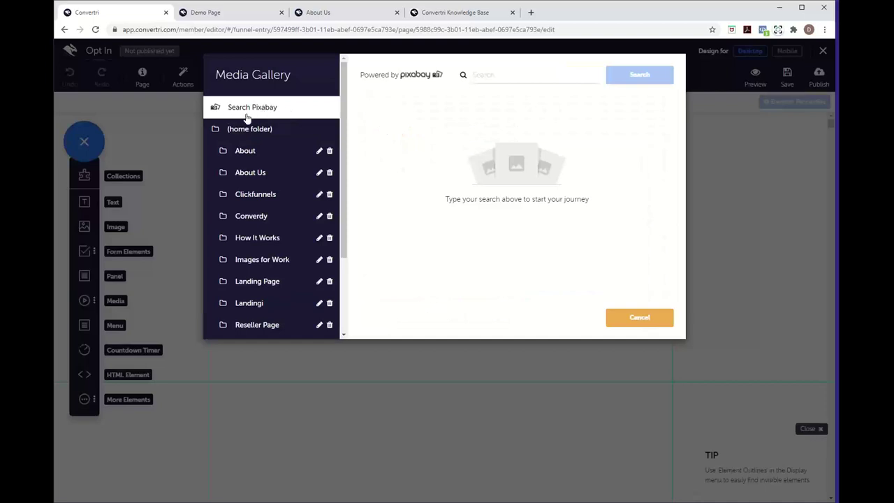
left_click(493, 75)
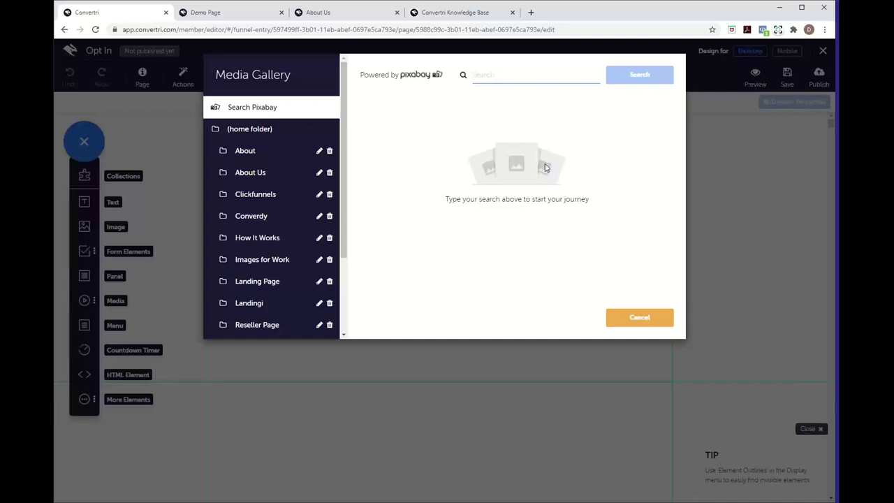
type("h")
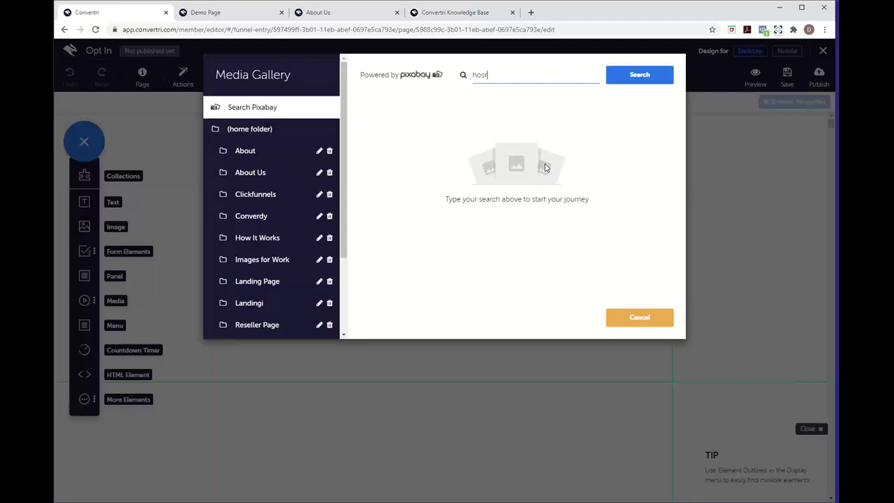
type("orse")
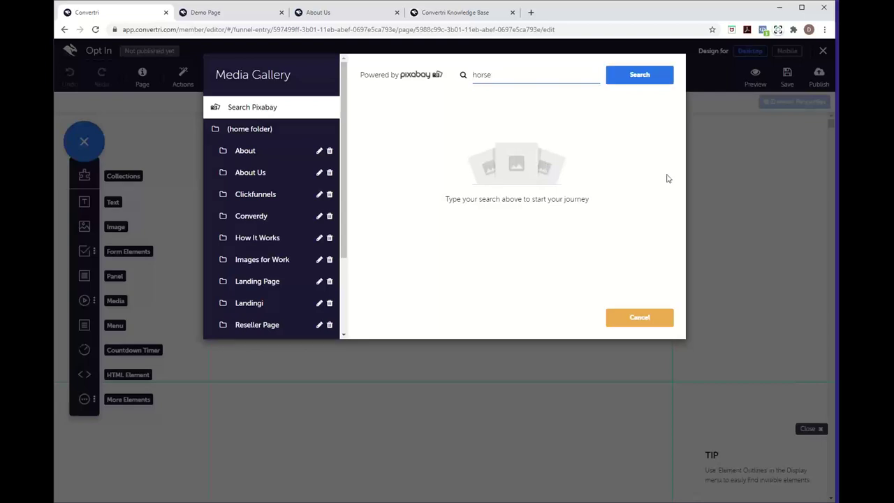
left_click(635, 75)
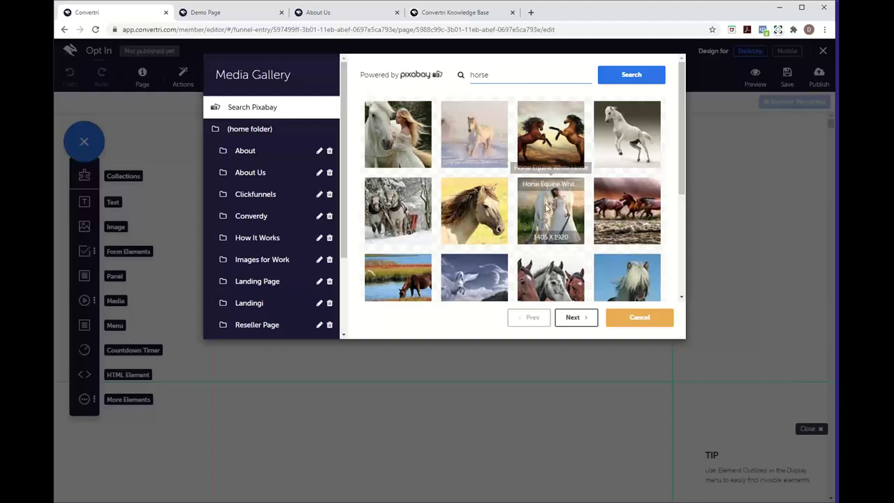
Look through the Pixabay results and open the details of the grazing brown horse image
scroll(541, 208, "down", 1)
scroll(548, 208, "down", 2)
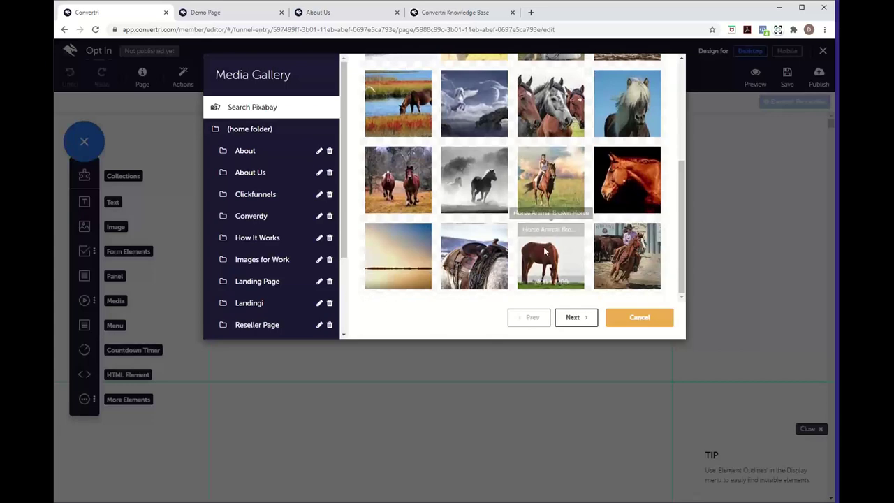
scroll(557, 146, "up", 3)
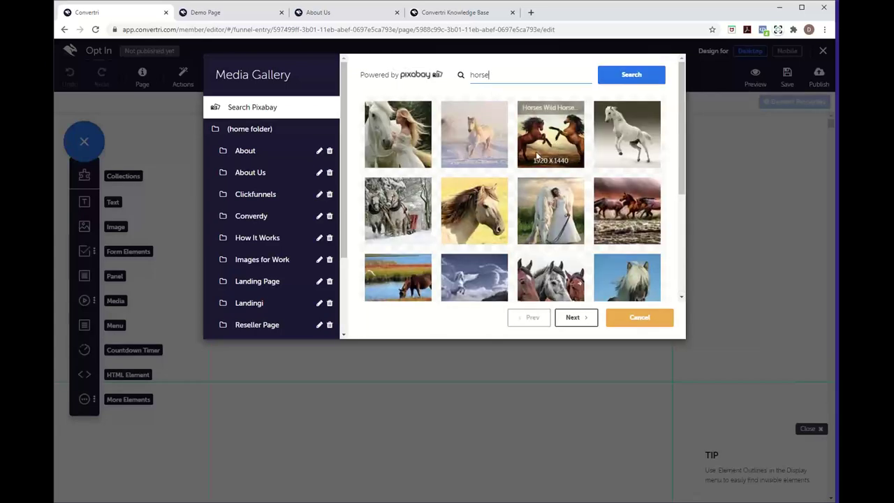
scroll(536, 152, "down", 3)
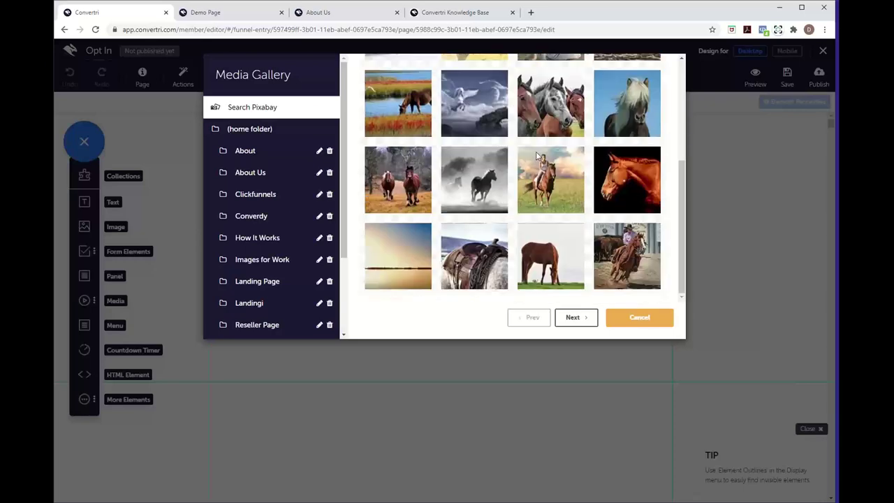
left_click(542, 245)
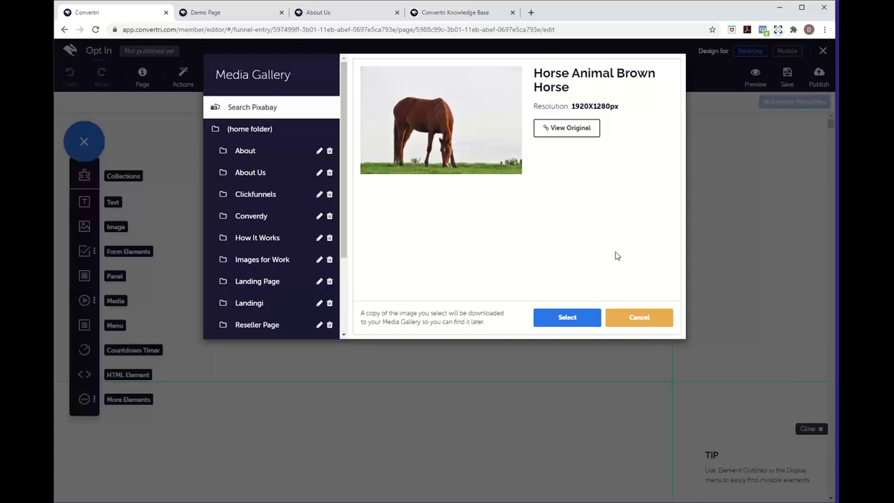
Insert woman.jpg from the home folder and move the image to about x 32, y 175 on the page
left_click(317, 137)
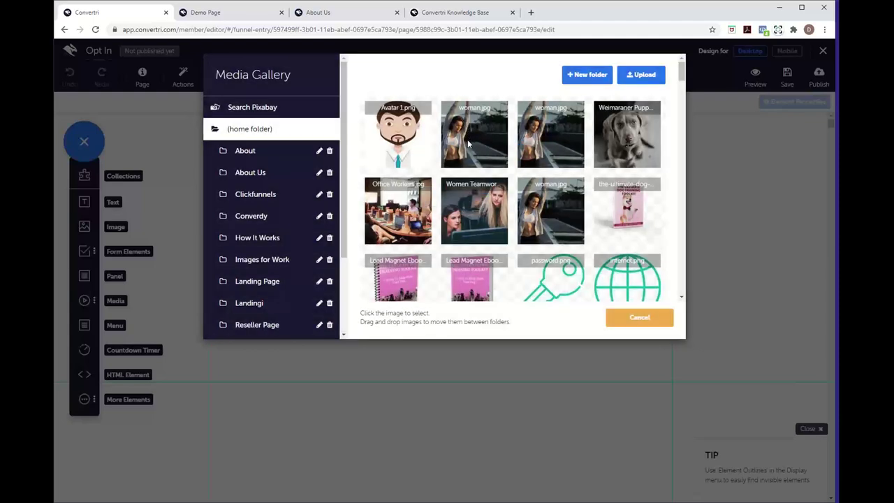
left_click(473, 142)
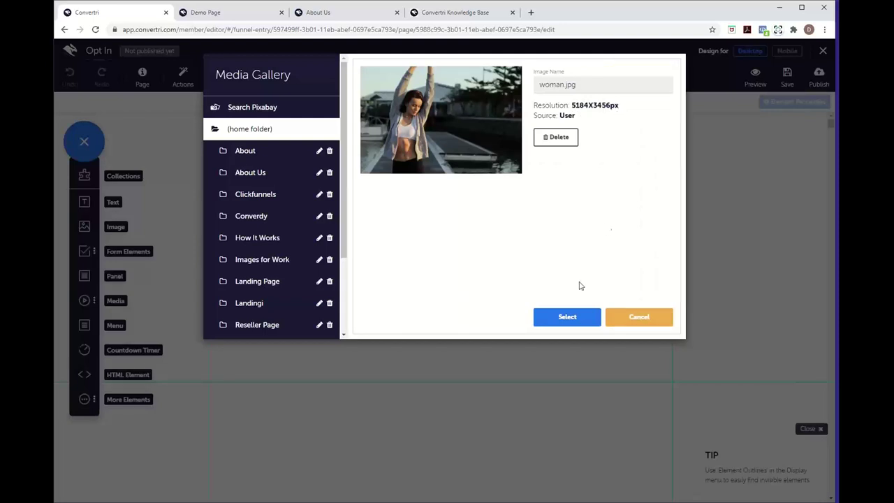
left_click(568, 317)
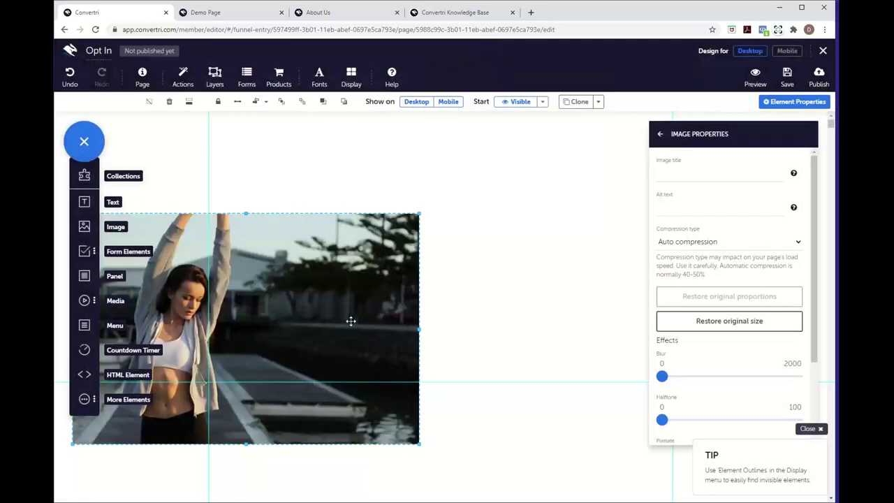
left_click_drag(351, 321, 503, 303)
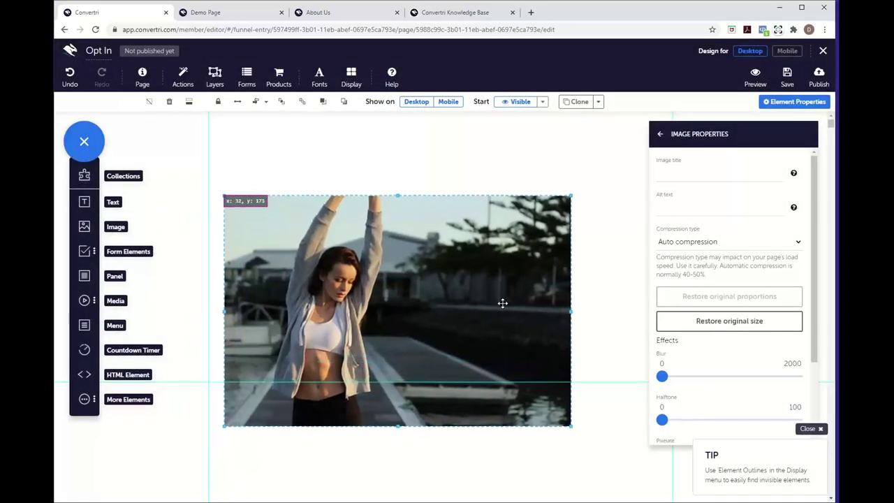
Make the woman image full width, stretch it up to the page's top edge and extend its lower edge downward, and close its properties
left_click(238, 104)
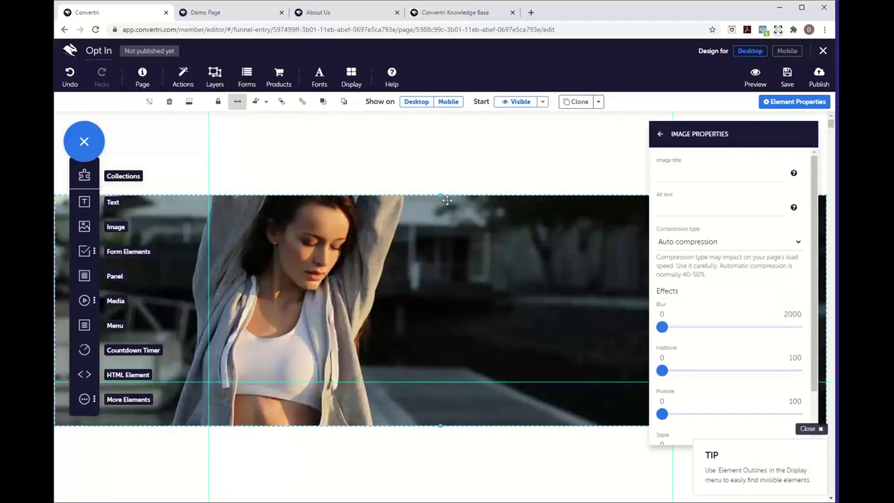
left_click_drag(440, 196, 445, 111)
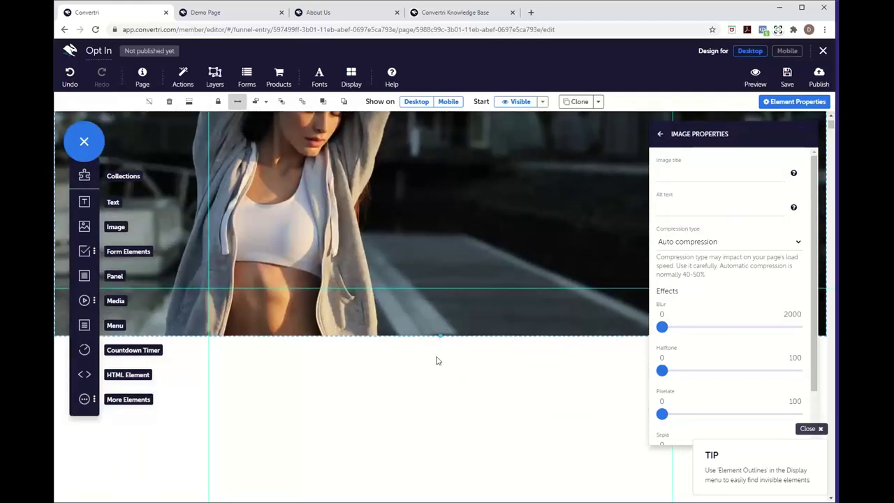
left_click_drag(440, 336, 420, 487)
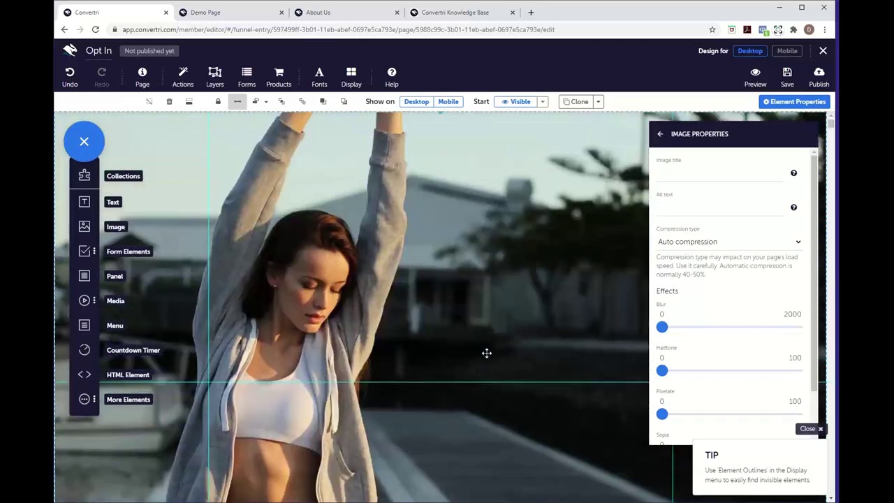
left_click(660, 133)
left_click(660, 134)
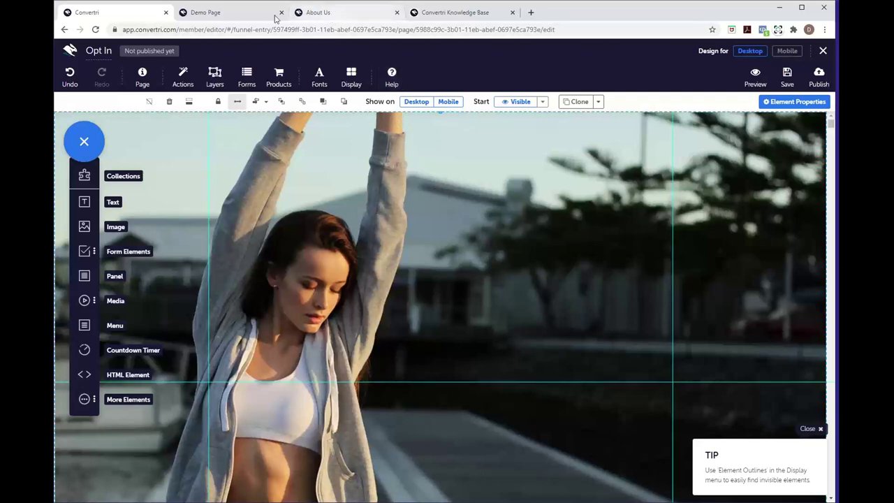
Check the Demo Page's beige header strip and its footer with the Privacy Policy link
left_click(251, 15)
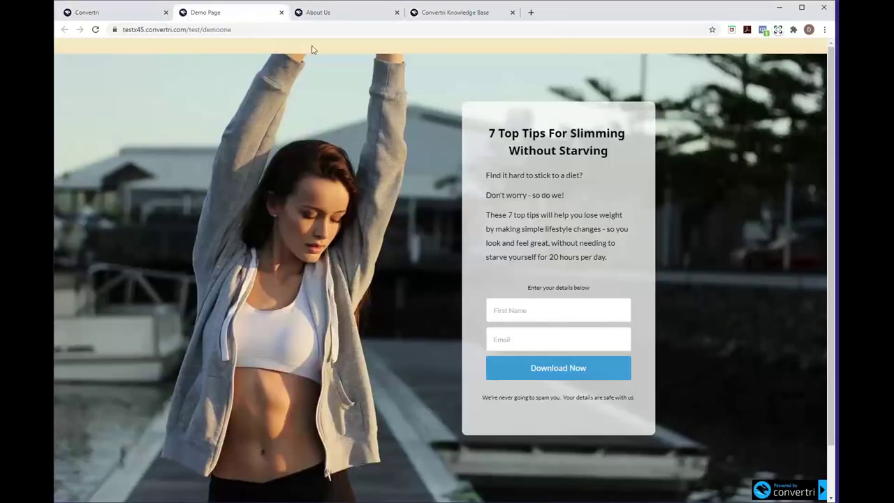
scroll(293, 256, "down", 2)
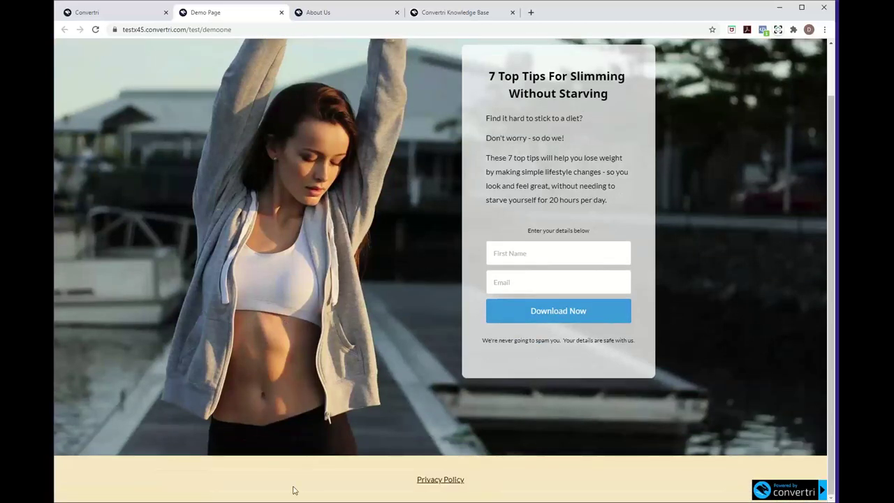
Return to the Opt In page editor, add a full-width panel at the page's top edge and shrink it to a thin header strip
scroll(210, 238, "up", 2)
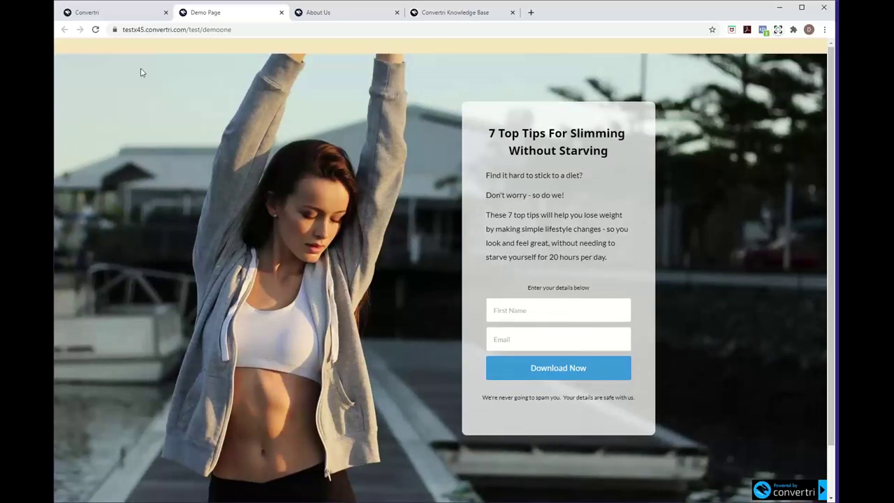
left_click(116, 15)
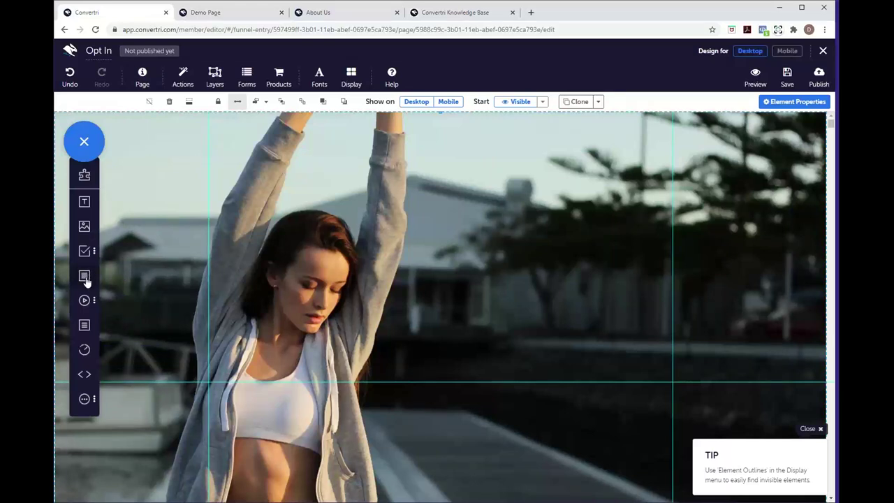
left_click_drag(82, 282, 418, 179)
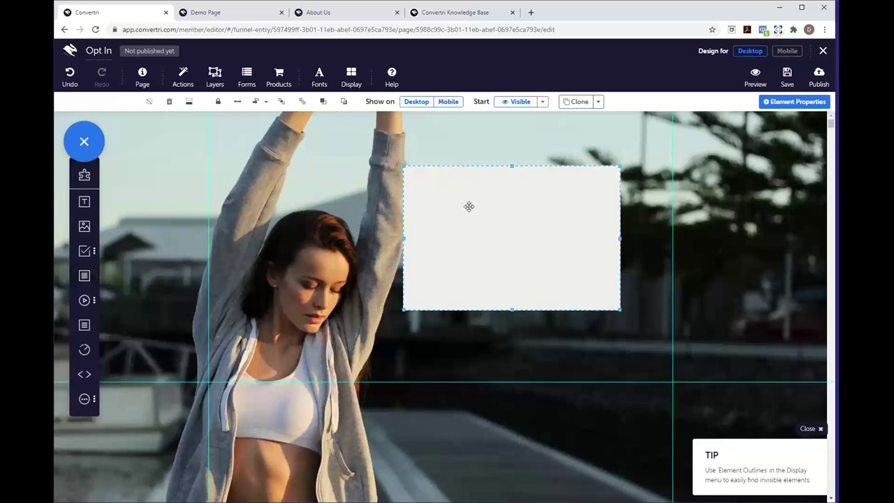
left_click_drag(469, 206, 391, 152)
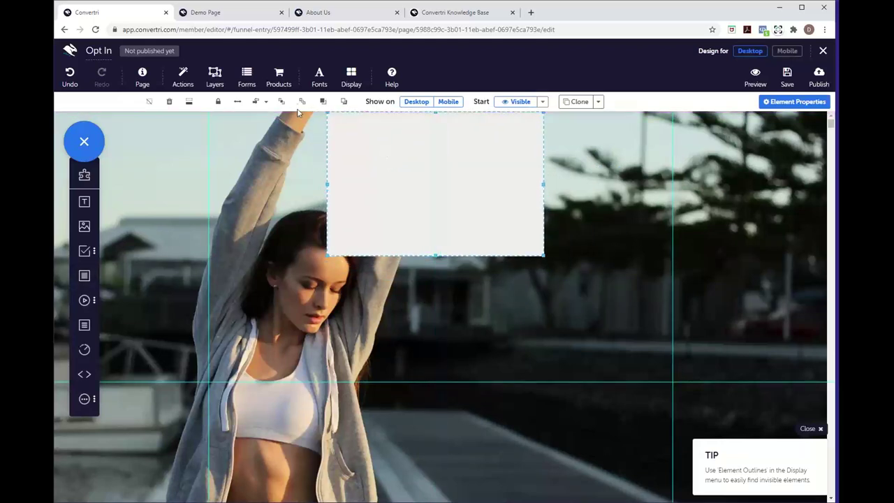
left_click(237, 102)
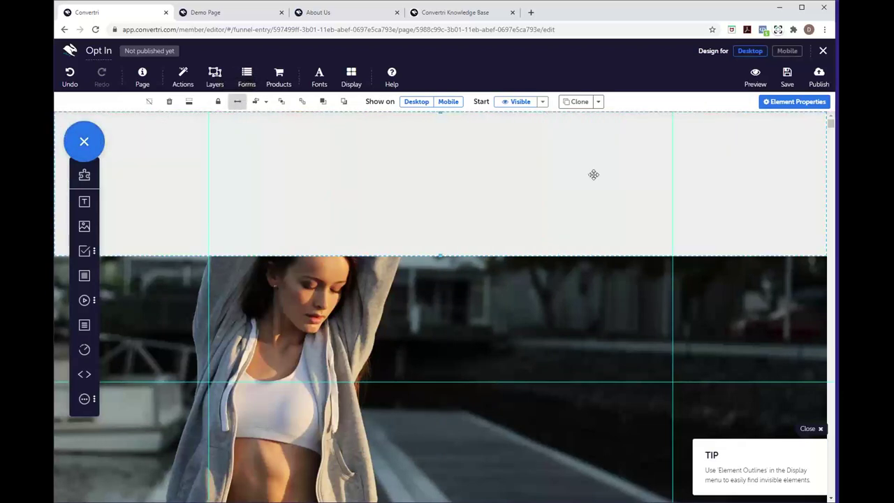
left_click_drag(437, 255, 441, 139)
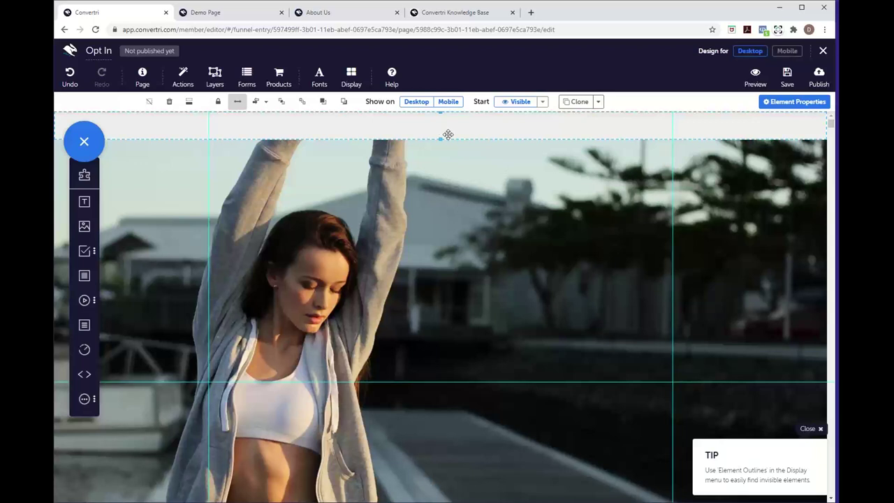
Set the header strip's background to a solid beige fill of rgb(252, 231, 189)
left_click(793, 103)
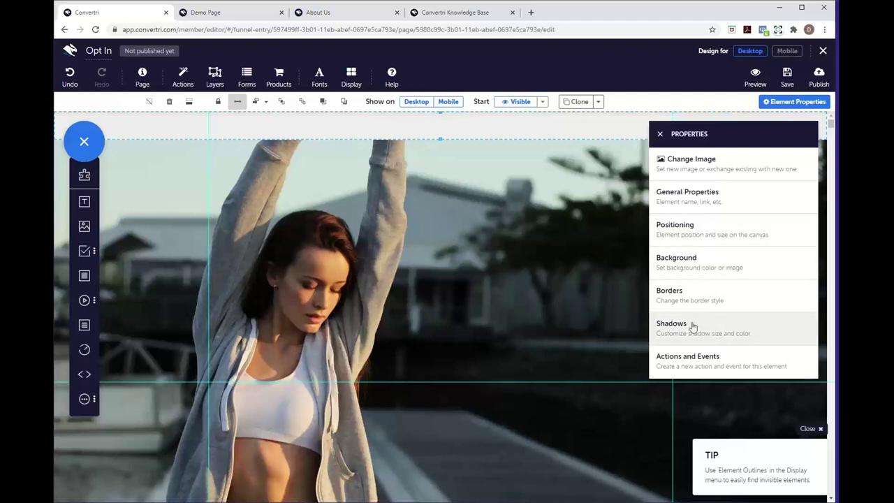
left_click(708, 263)
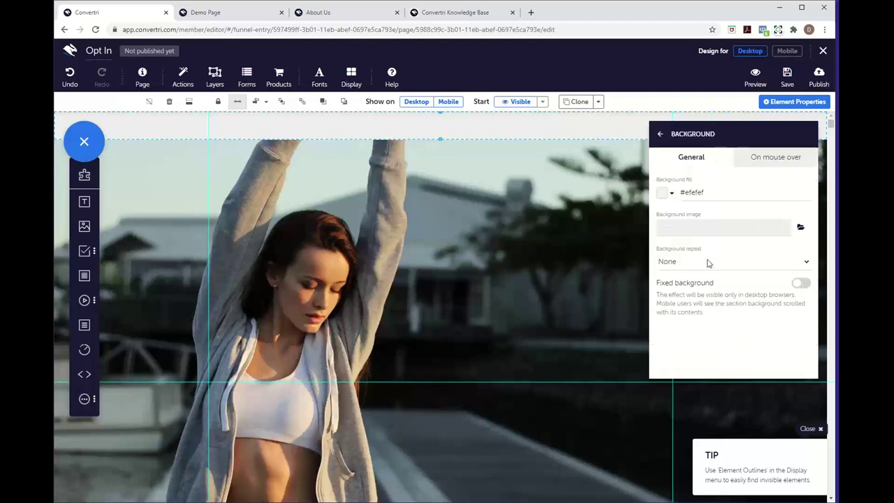
left_click(663, 197)
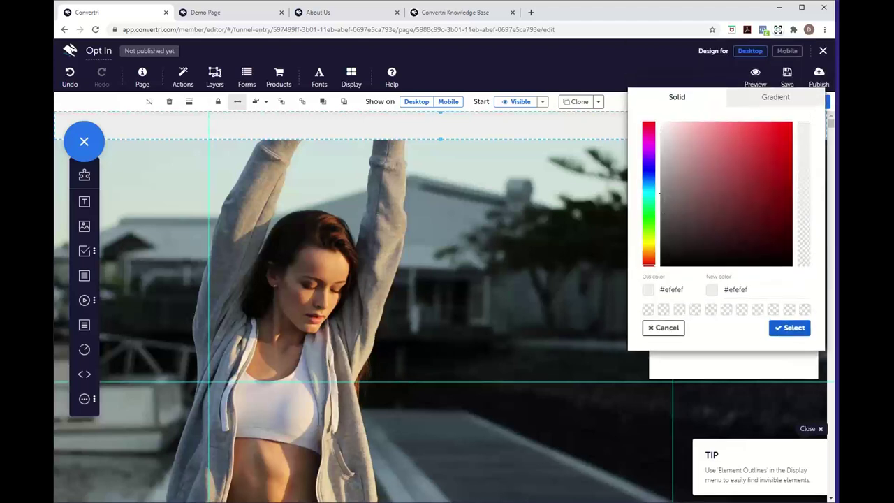
left_click(662, 135)
left_click_drag(662, 135, 751, 142)
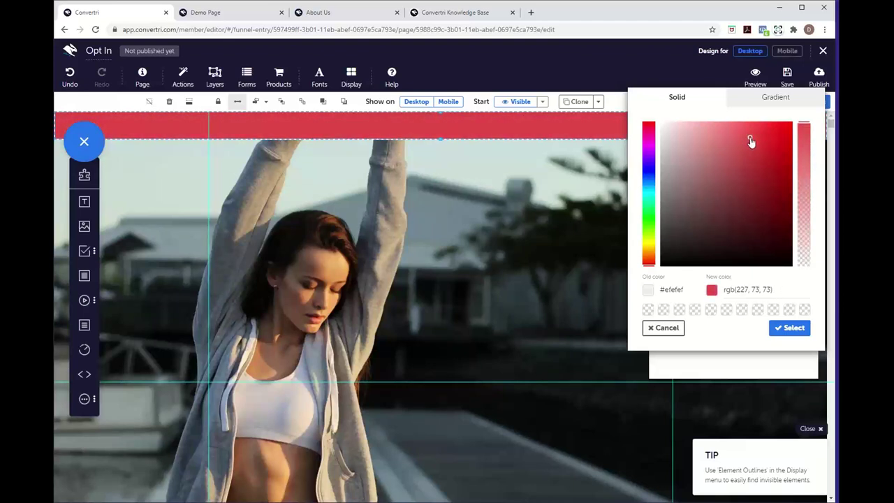
left_click_drag(750, 142, 718, 141)
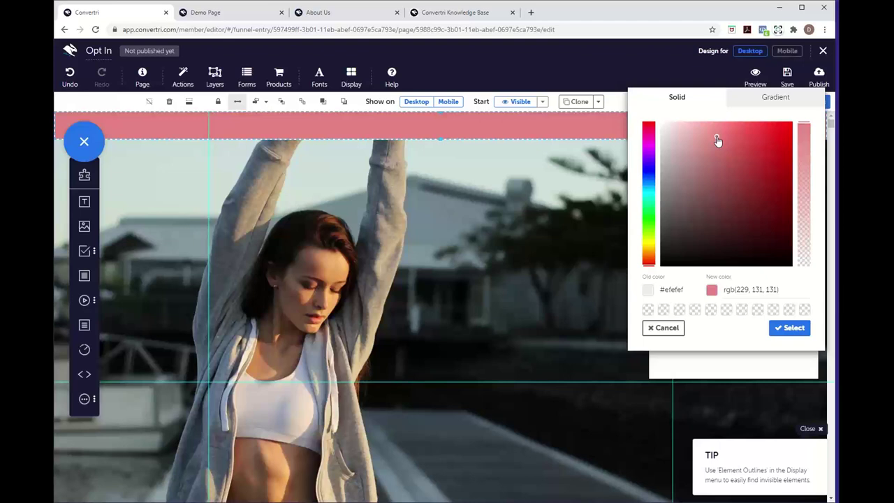
left_click_drag(718, 141, 688, 166)
left_click_drag(648, 247, 648, 250)
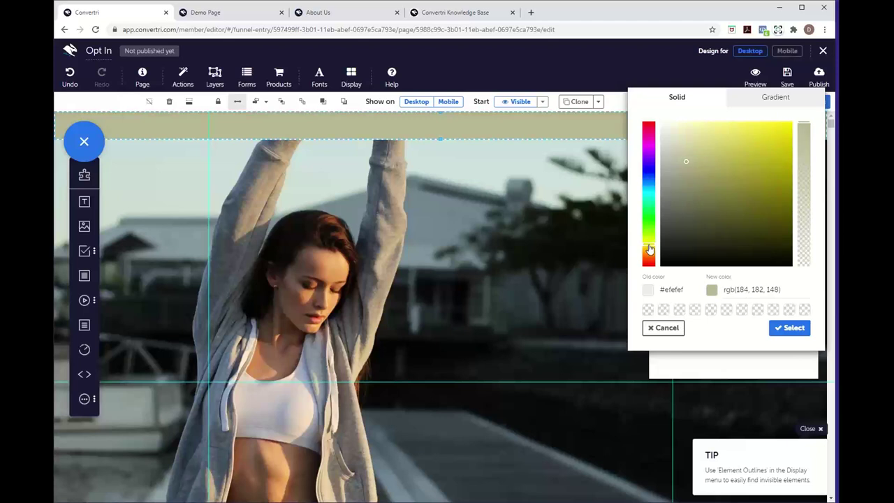
left_click_drag(691, 150, 692, 129)
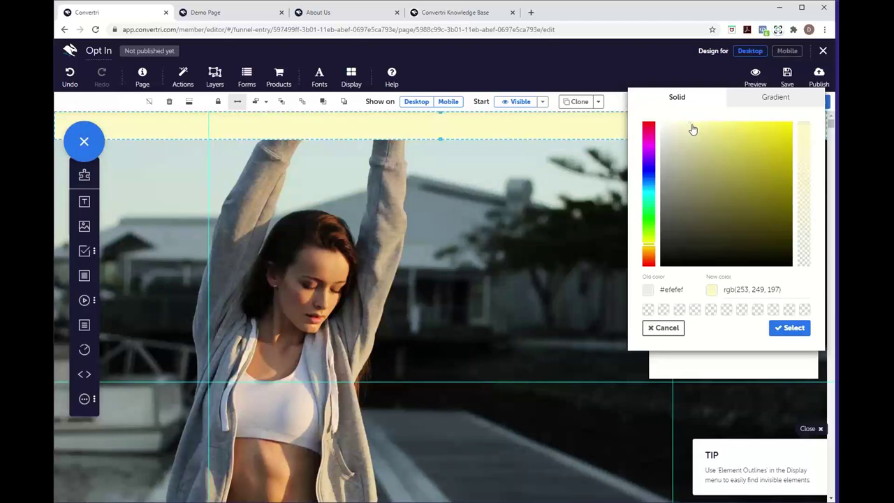
mouse_move(692, 129)
left_mouse_down()
mouse_move(684, 128)
mouse_move(694, 129)
left_mouse_up()
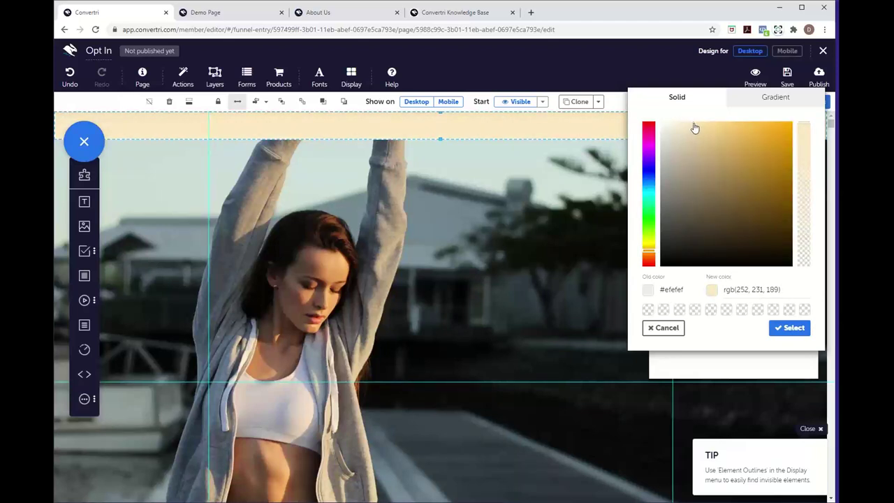
left_click(783, 328)
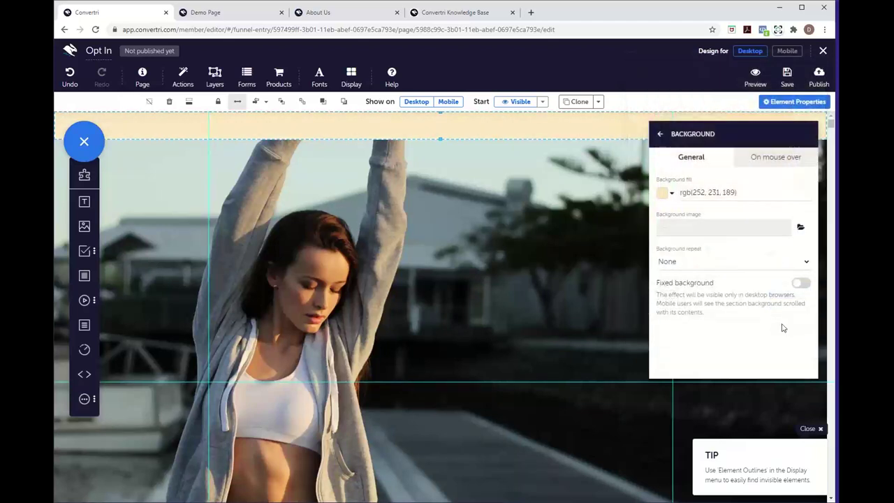
Highlight the RGB numbers in the header strip's background fill value and close its properties
left_click(687, 192)
left_click(694, 191)
left_click_drag(693, 192, 733, 193)
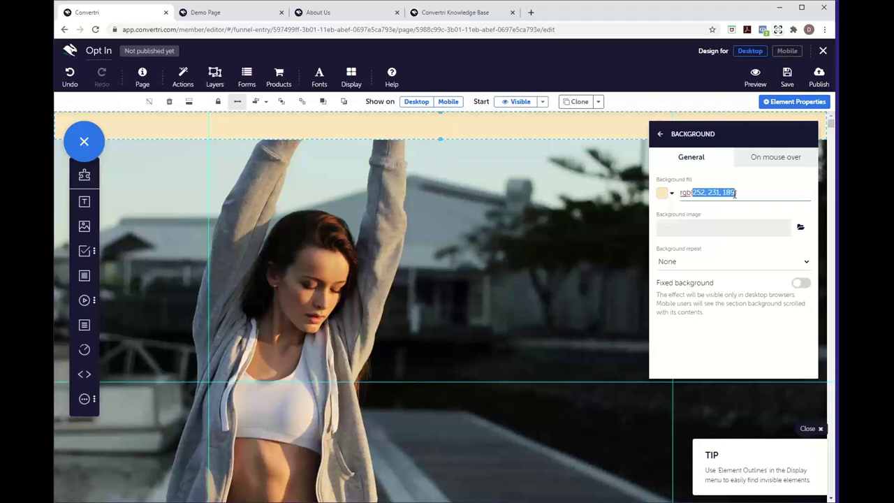
left_click(745, 195)
left_click(660, 134)
left_click(660, 133)
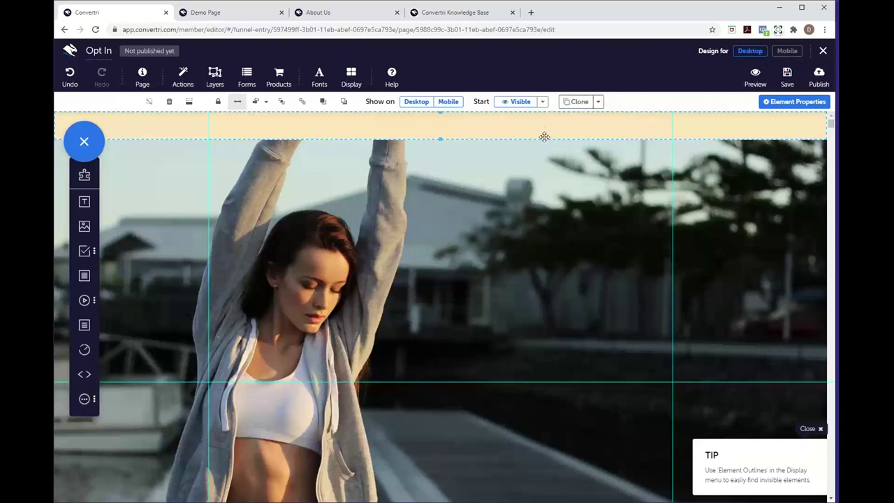
Clone the beige header strip, place the copy directly below the woman image as a slightly taller footer, and dismiss the quick tip
left_click(569, 110)
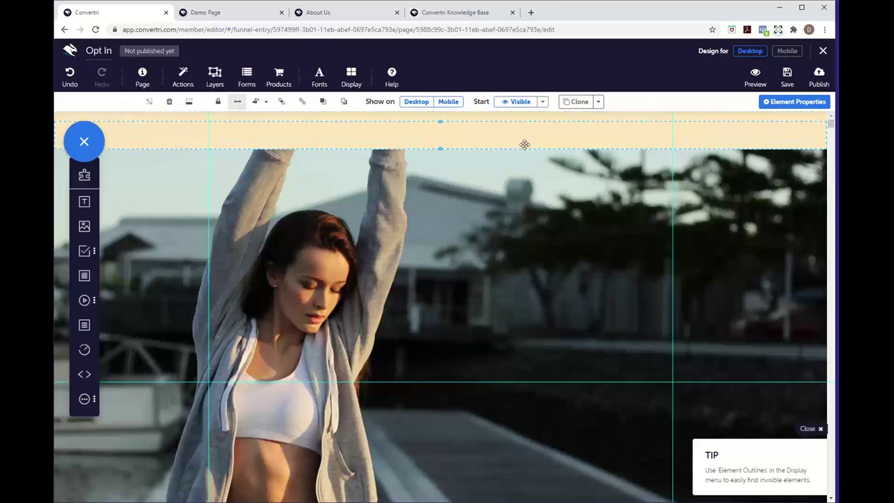
left_click_drag(523, 144, 543, 395)
scroll(561, 366, "down", 2)
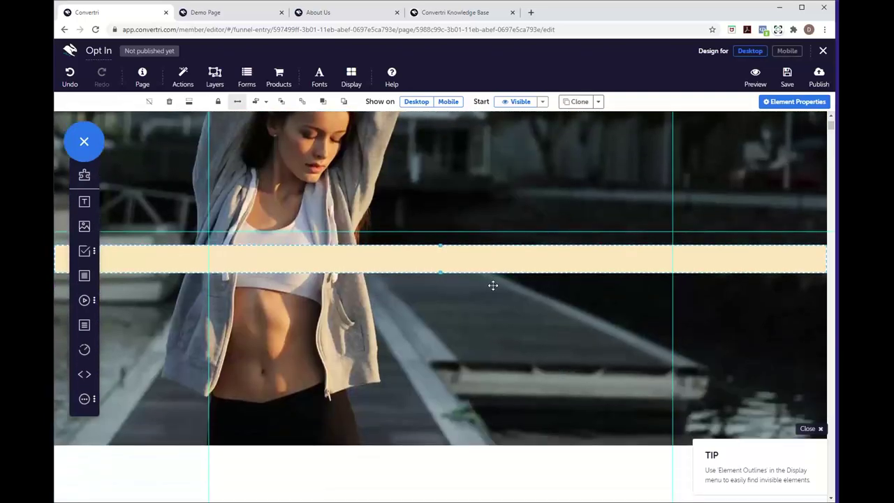
left_click_drag(477, 269, 475, 472)
scroll(474, 473, "down", 1)
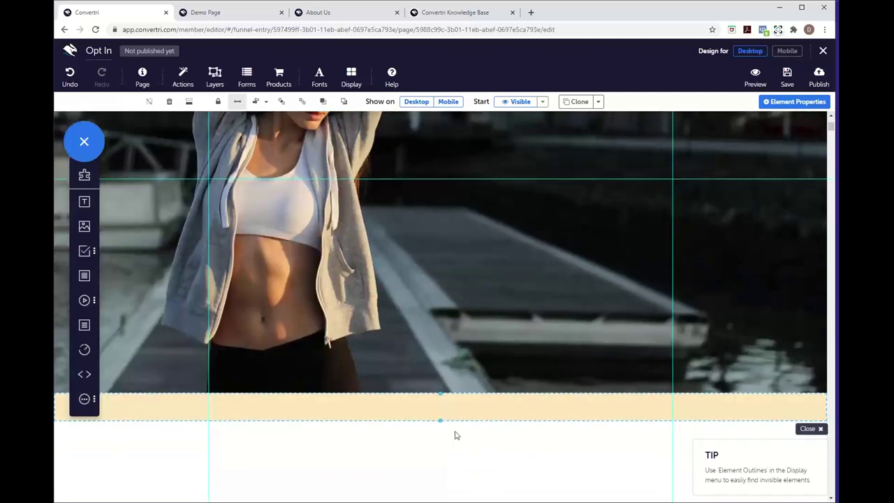
left_click_drag(441, 421, 441, 439)
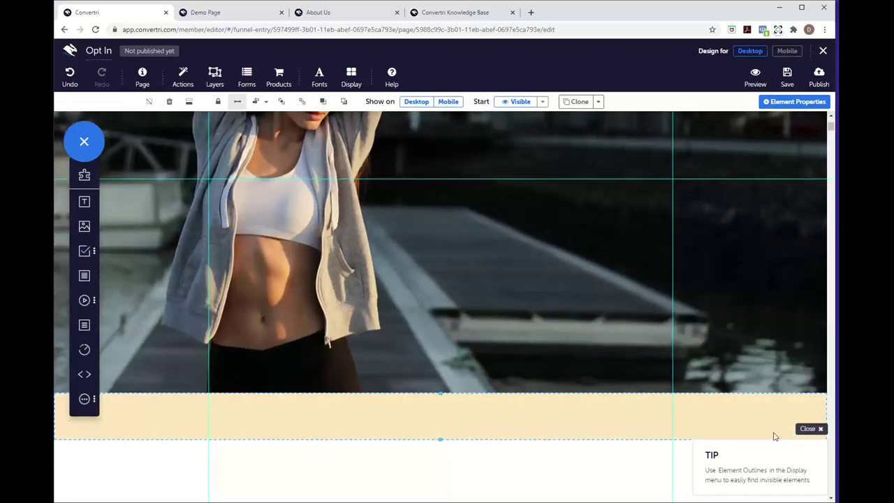
left_click(808, 428)
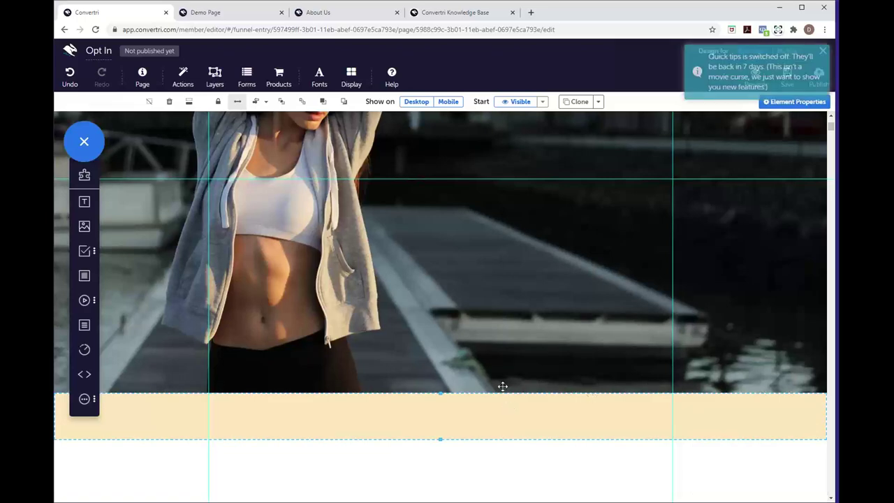
Add a panel over the dark background beside the woman, enlarge it into a tall box, and adjust its position below the header strip
scroll(476, 377, "up", 1)
scroll(476, 377, "up", 3)
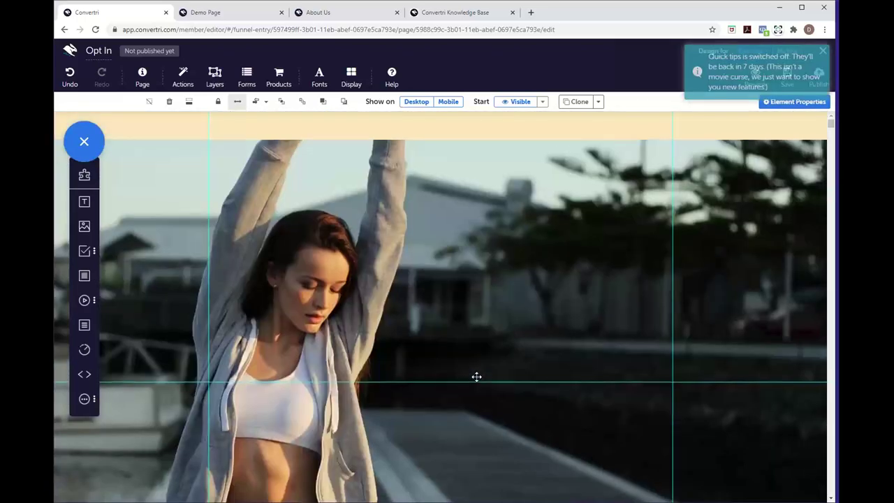
scroll(437, 346, "down", 3)
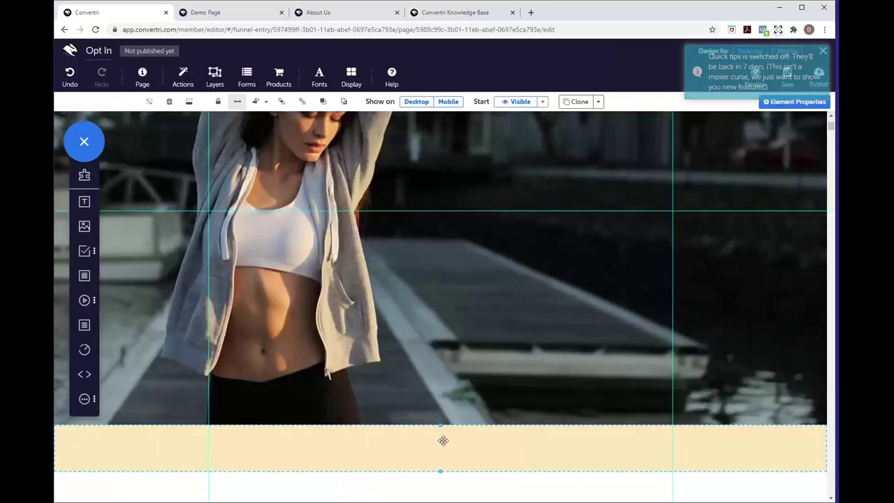
scroll(564, 291, "up", 3)
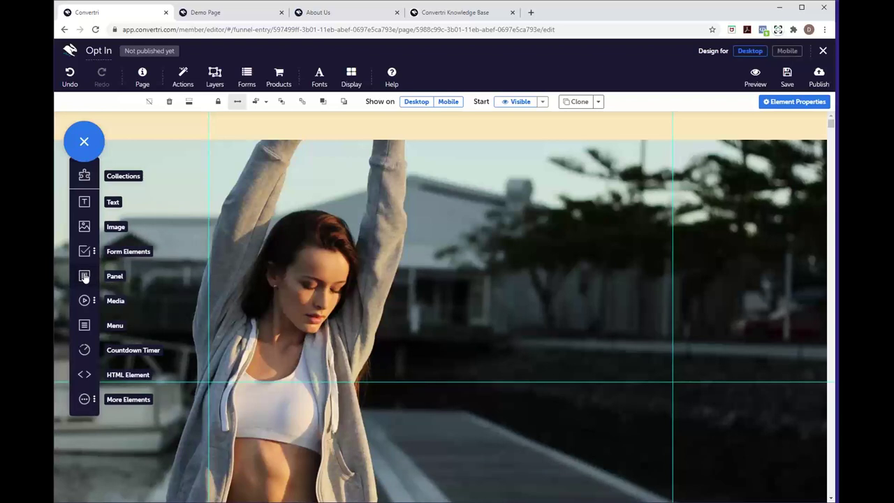
left_click_drag(84, 277, 533, 258)
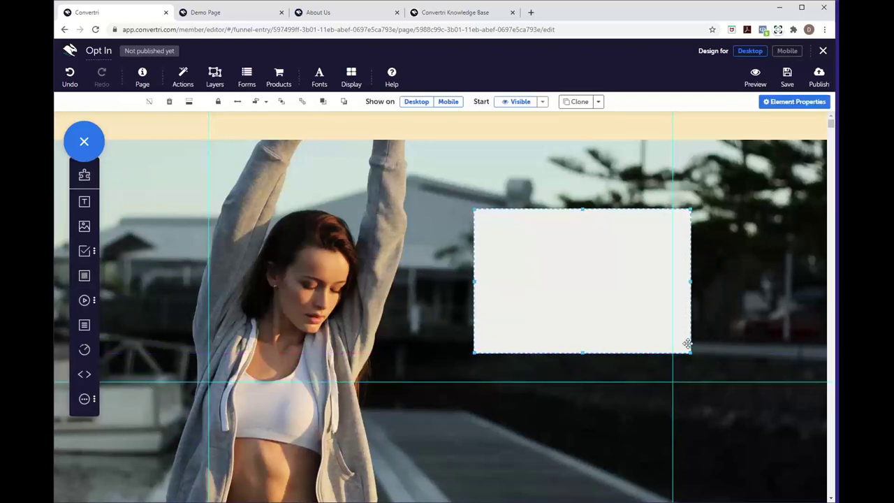
left_click_drag(690, 353, 697, 496)
scroll(622, 400, "down", 1)
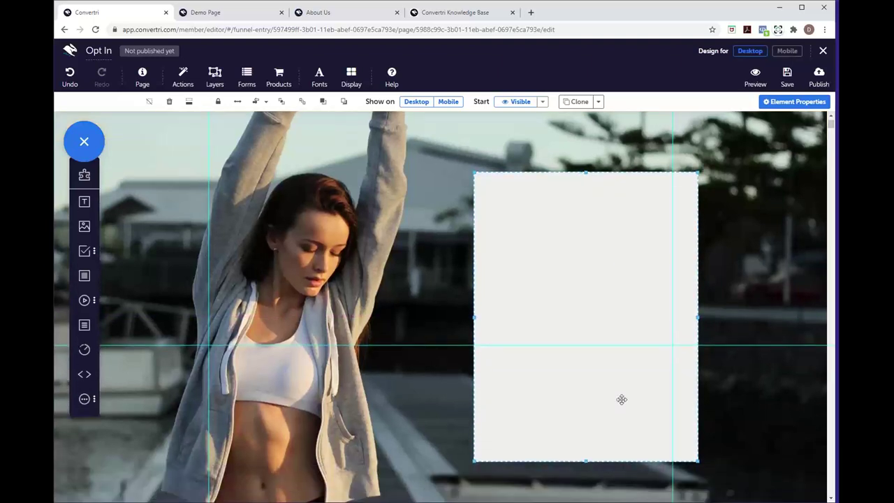
left_click_drag(619, 399, 608, 389)
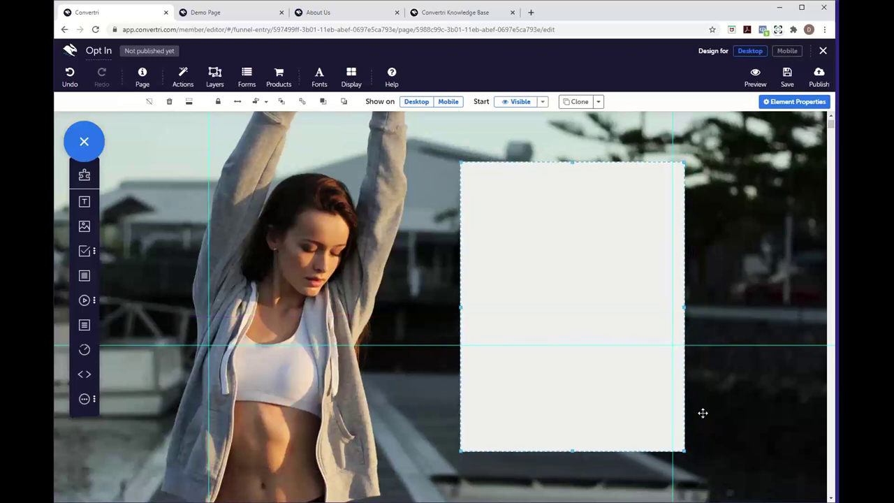
scroll(702, 413, "up", 1)
mouse_move(618, 421)
left_mouse_down()
mouse_move(619, 457)
mouse_move(619, 431)
left_mouse_up()
scroll(618, 439, "down", 1)
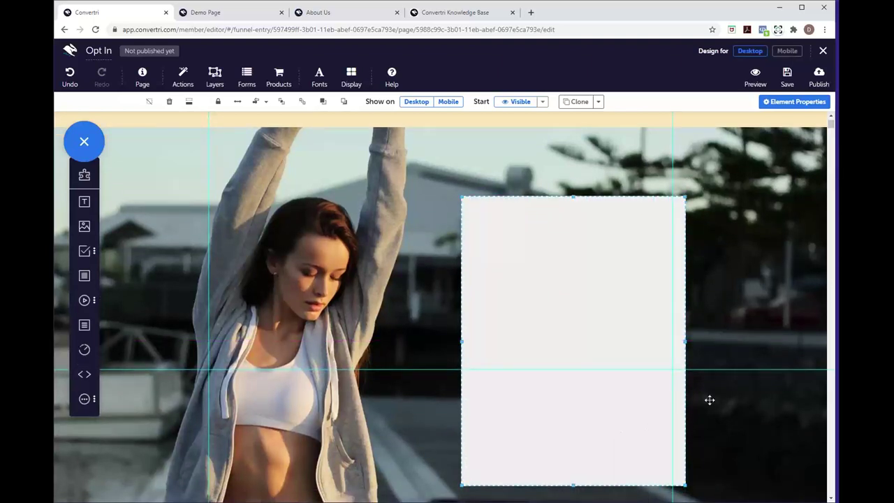
scroll(709, 400, "up", 1)
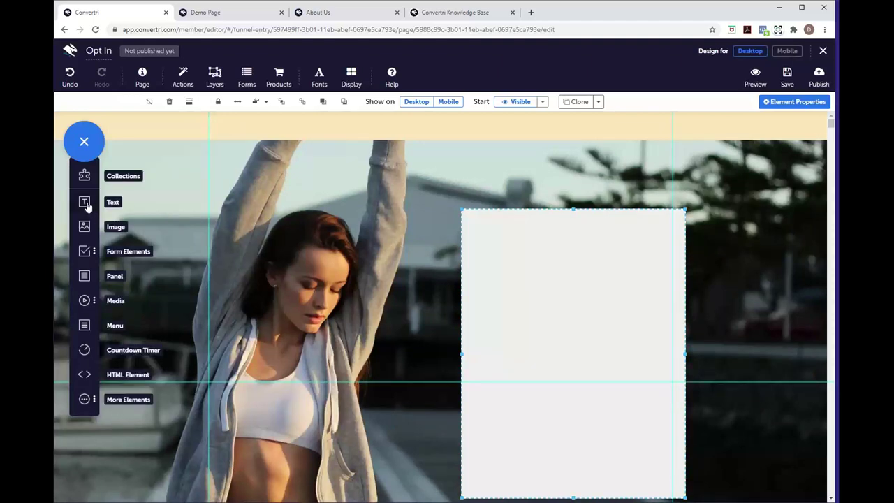
Add the text "7 Top Tips For Slimming Without Starving" near the top of the tall panel, and shift the panel with its text to the right
left_click_drag(86, 203, 538, 243)
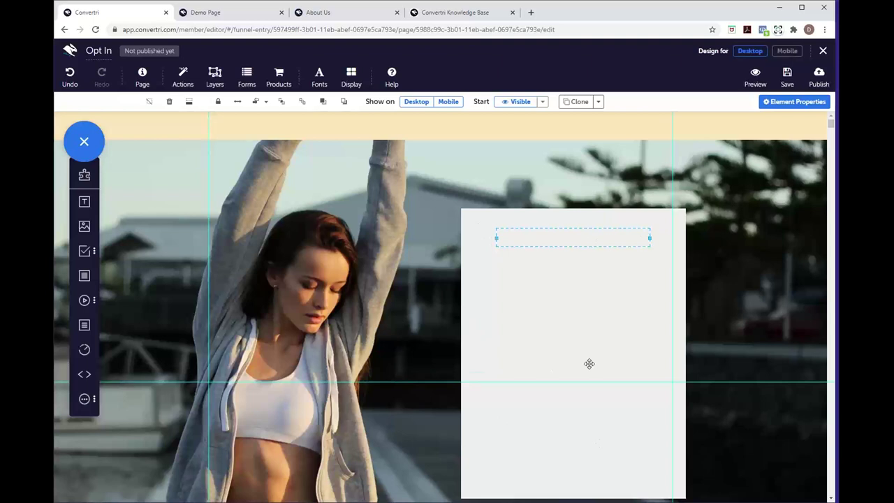
left_click(551, 236)
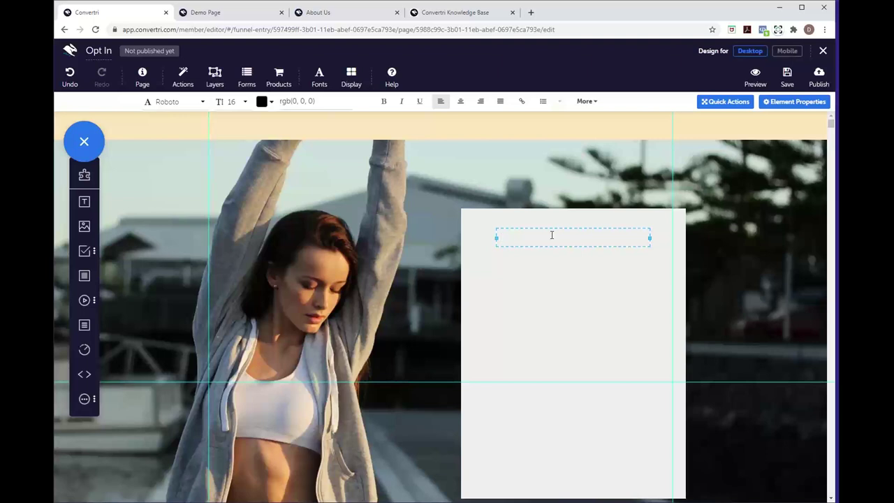
type("7 Top Tips For Slimming Without ")
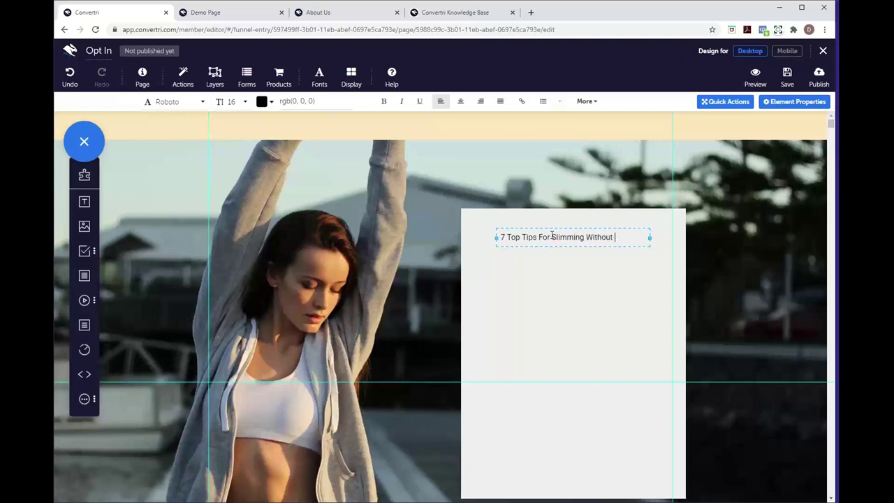
type("Starving")
left_click(606, 315)
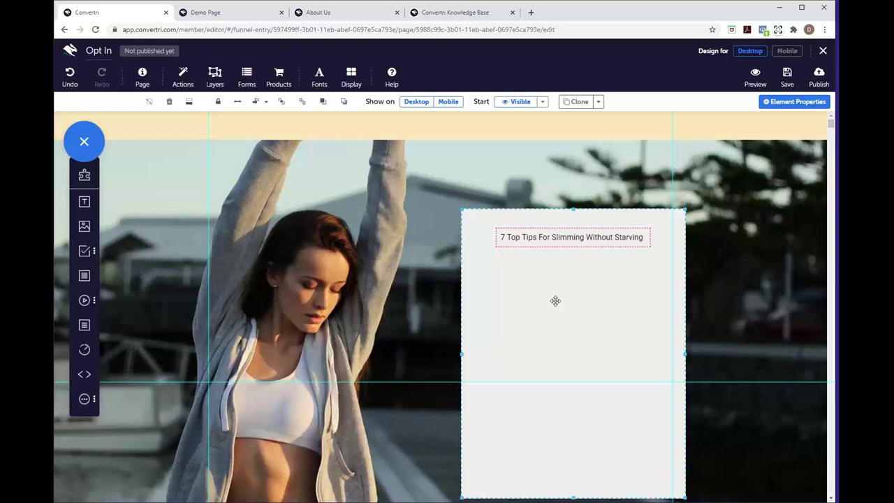
left_click_drag(555, 301, 588, 298)
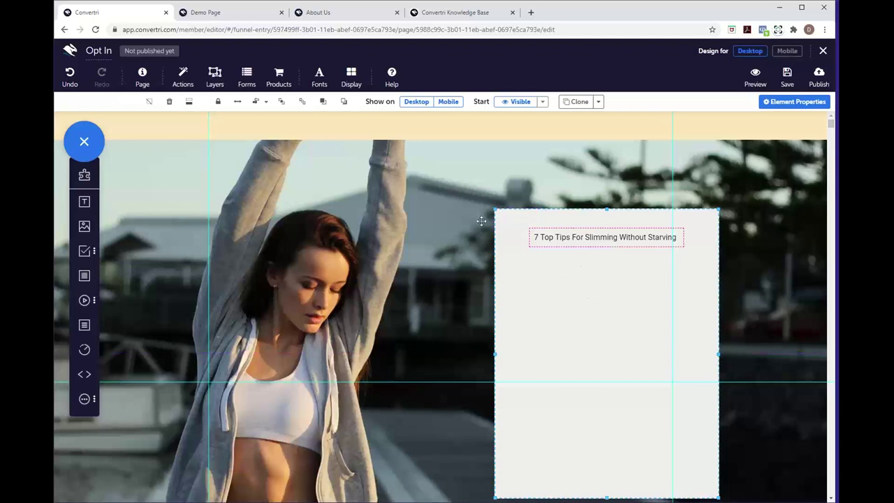
Undo the panel's last move, and add a text block below the headline reading "Find it hard to stick to a diet?", following the demo page's wording
left_click(68, 82)
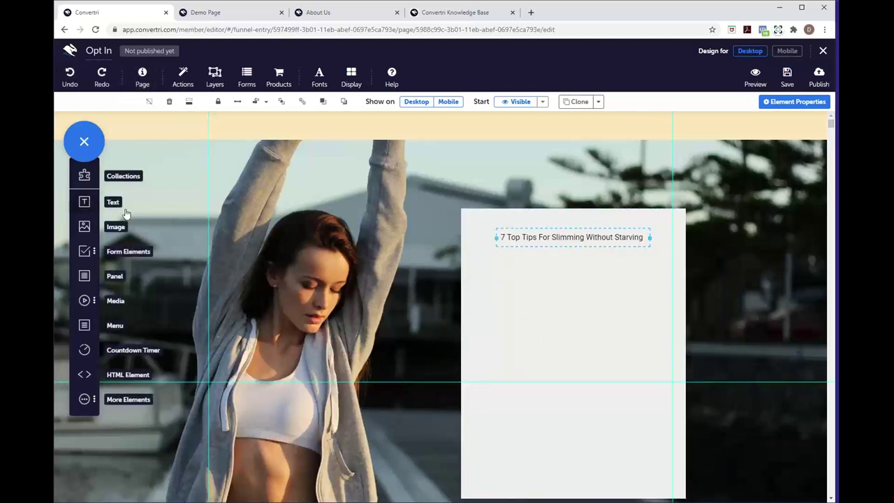
left_click_drag(84, 226, 502, 287)
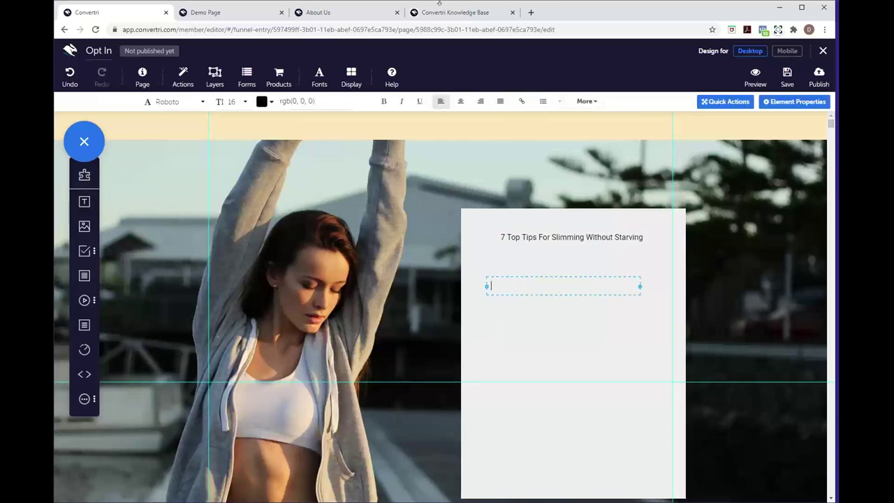
left_click(261, 15)
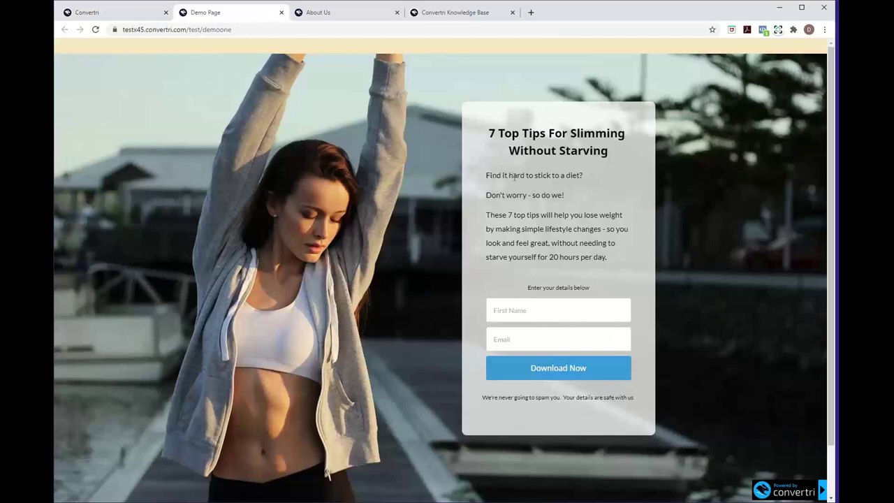
left_click(142, 14)
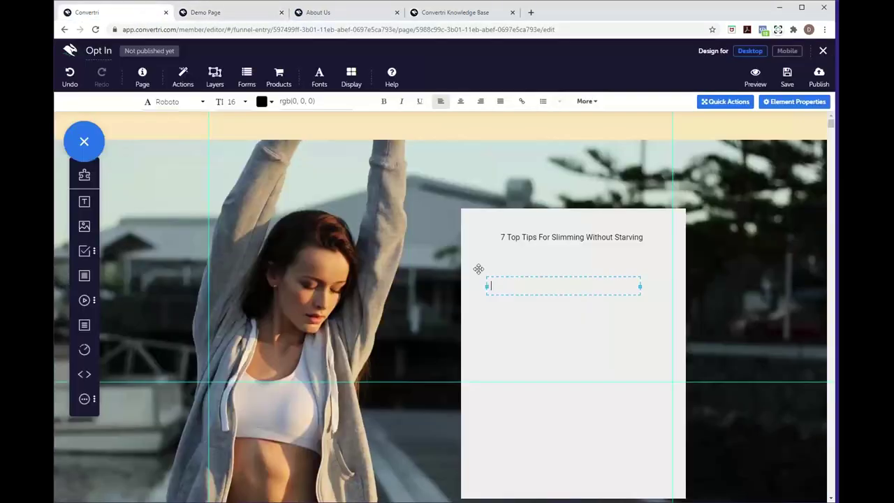
left_click(516, 283)
type("Find it hard to stick to a diet?")
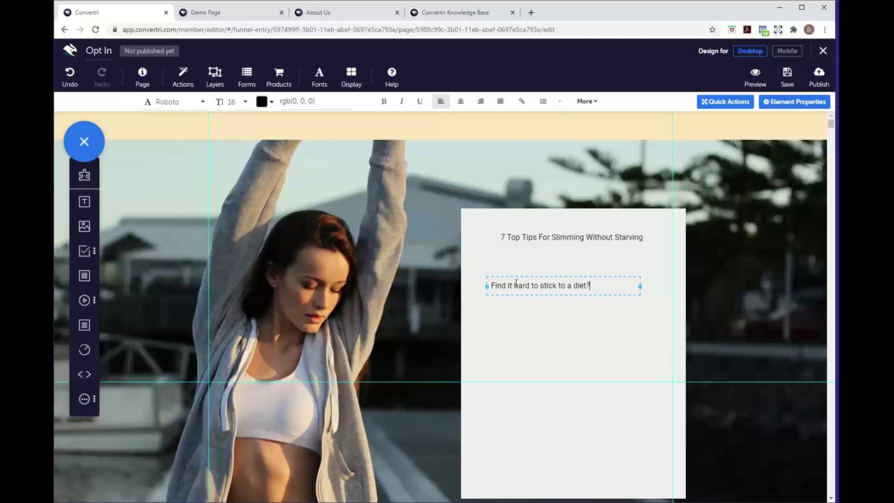
Add the line "Don't worry - so do we!" and start a new paragraph with "These 7 top tips will help you lose weight by making"
key("Return")
type("Don't worry - so do we!")
key("Return")
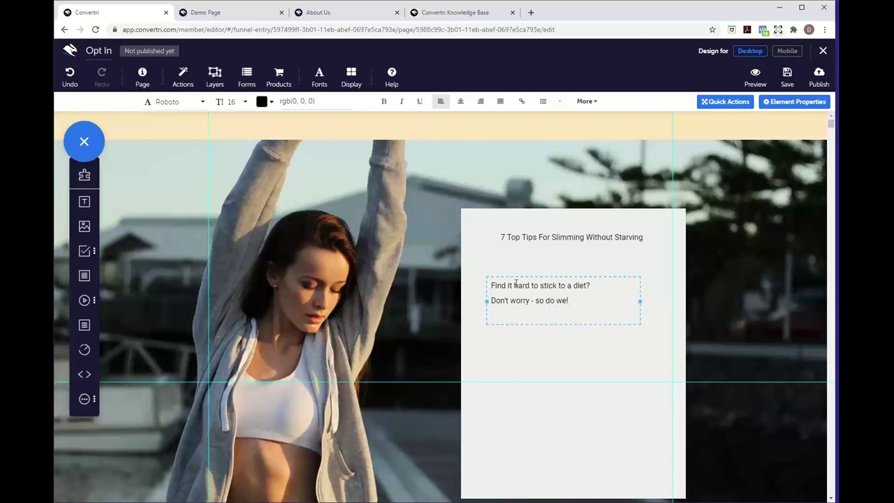
type("These 7 top tips will help you")
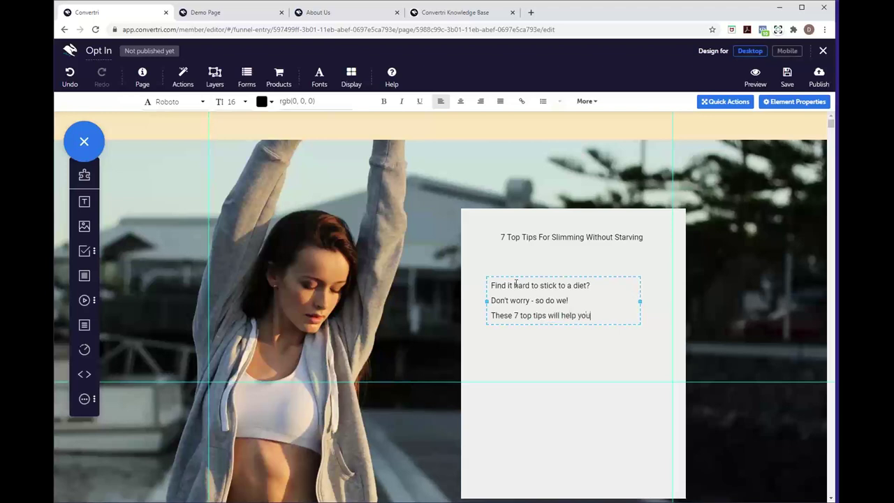
type(" lowe weight by making ")
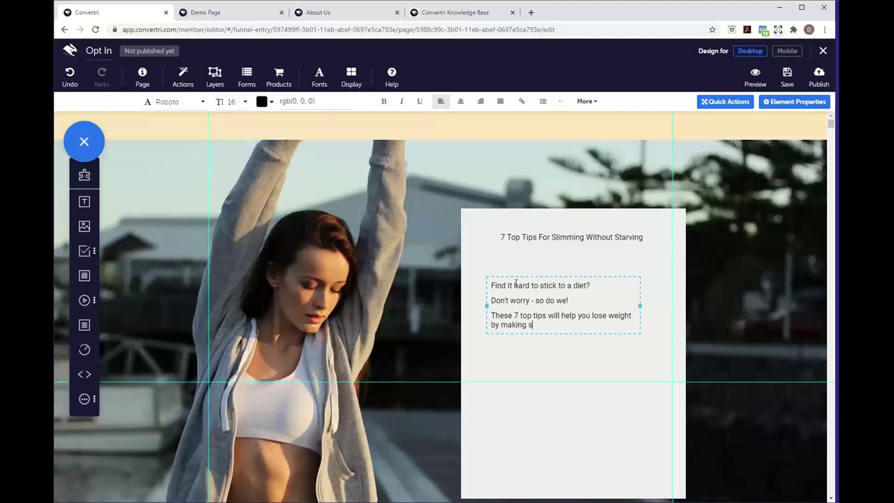
Finish the paragraph with "simple lifestyle changes - so you look and feel great, without needing to starve yourself for 20 hours a day." and move the block up
type("stimple lifestyle changes - ")
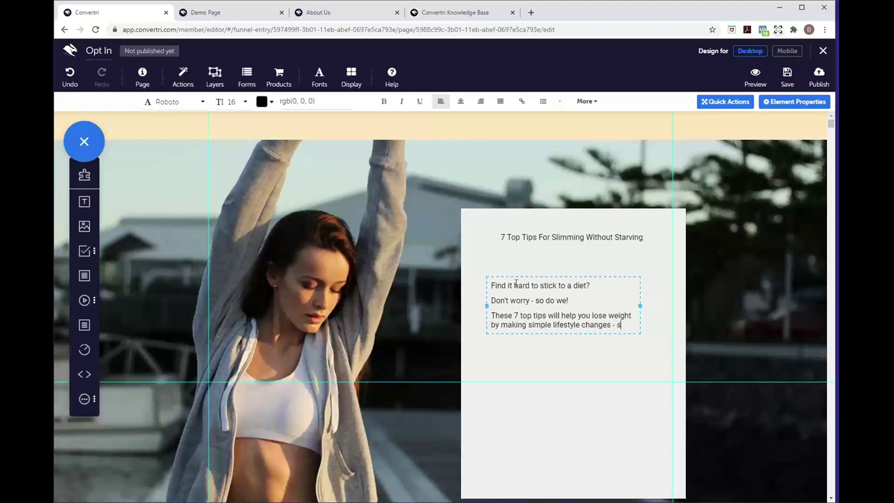
type("so you look and feel")
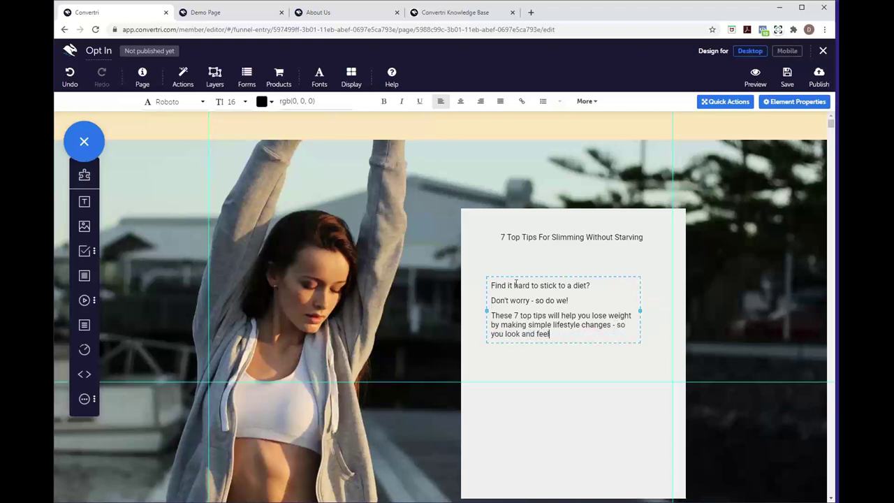
type(" great, without needing to starve yours")
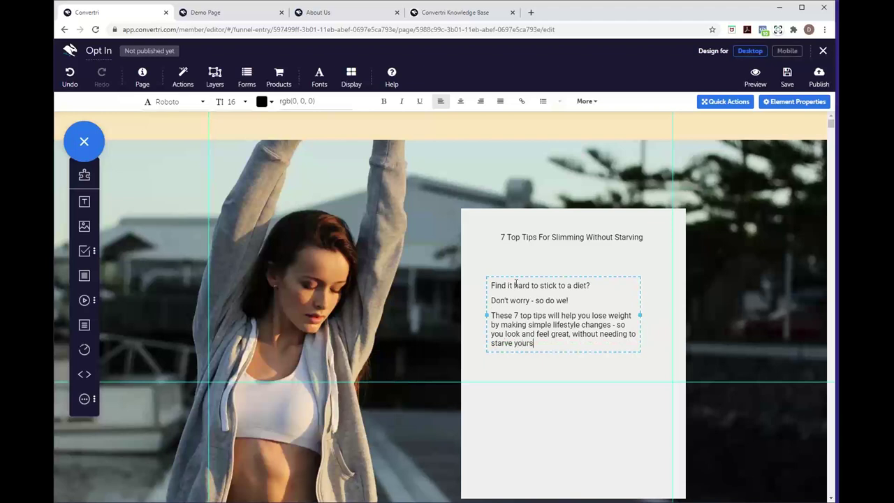
type("elf for 20 hours a day.")
mouse_move(531, 277)
left_mouse_down()
mouse_move(523, 261)
mouse_move(538, 262)
mouse_move(523, 261)
left_mouse_up()
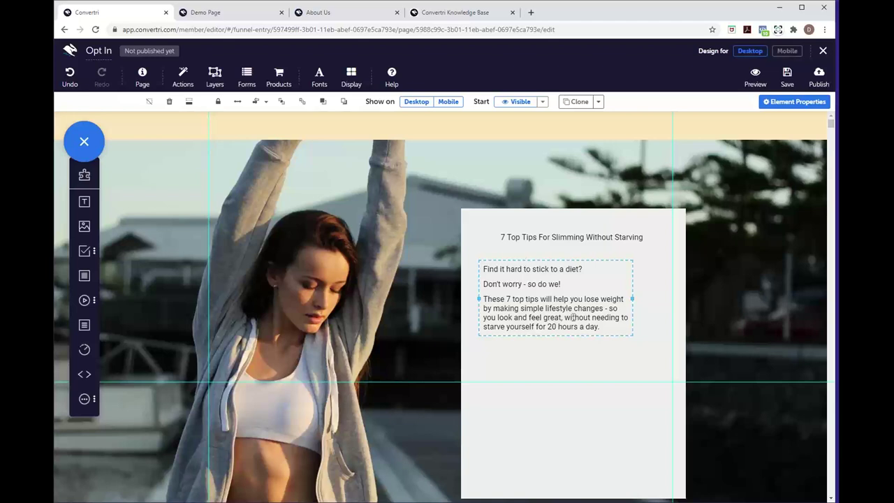
Add the text "Enter your details below." to the panel, placed under the paragraph and aligned with the headline
left_click(533, 392)
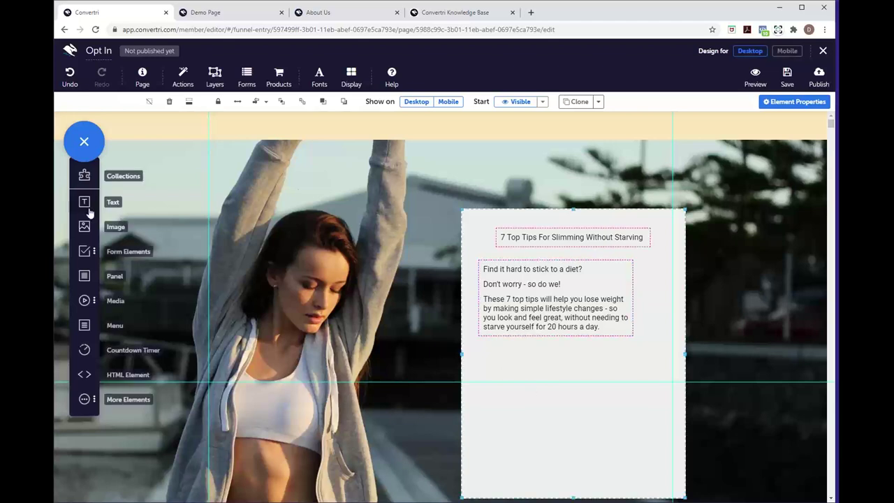
left_click_drag(85, 203, 542, 419)
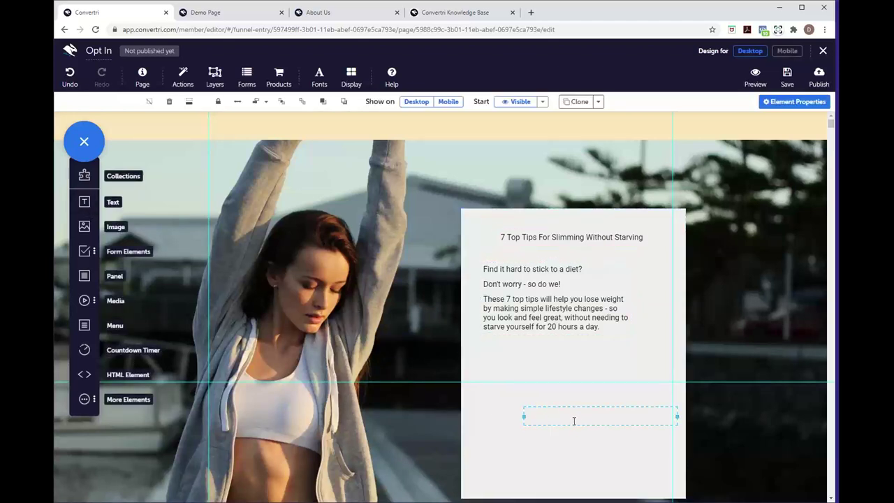
left_click(573, 419)
type("Entere")
key("BackSpace")
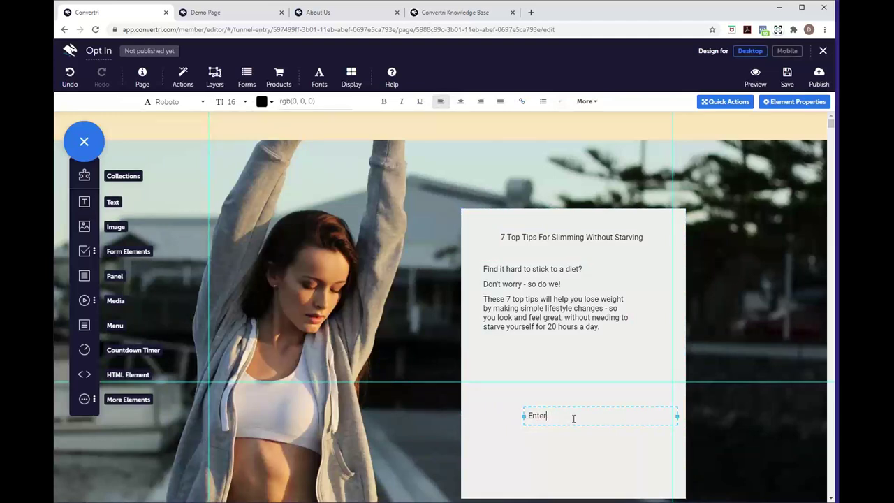
type("your details")
type(" bel")
key("BackSpace")
type("elow.")
left_click(566, 409)
left_click_drag(564, 408, 537, 363)
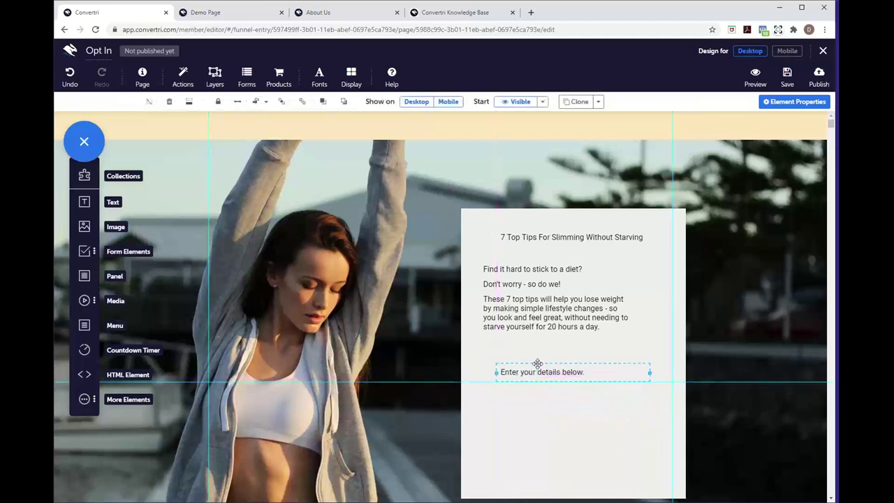
Add the text "We're never going to spam you, your details are safe with us." near the panel's bottom edge, and widen its text box
left_click_drag(84, 202, 514, 467)
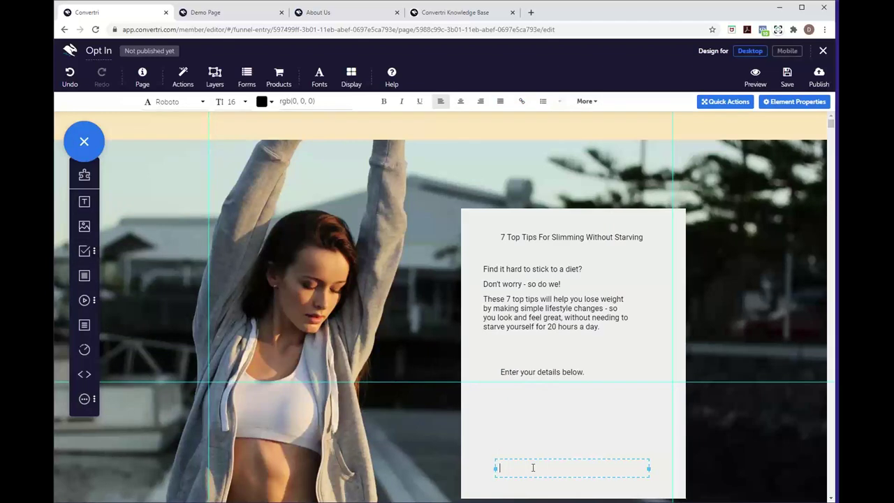
type("We're never going to spam you, ")
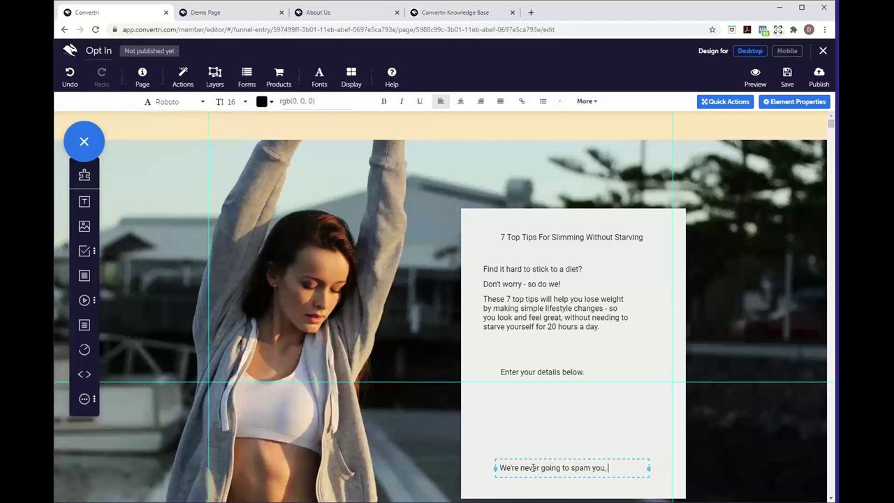
type("your details are safe with us.")
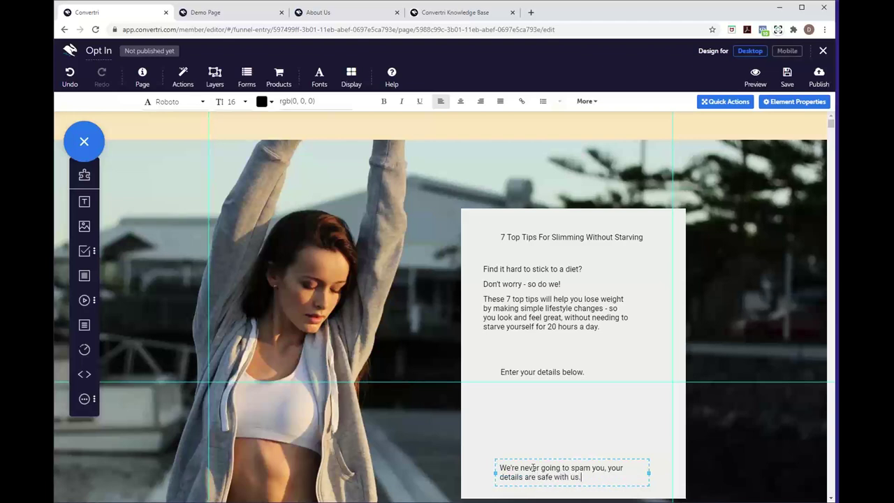
left_click_drag(500, 472, 488, 472)
left_click_drag(637, 473, 650, 472)
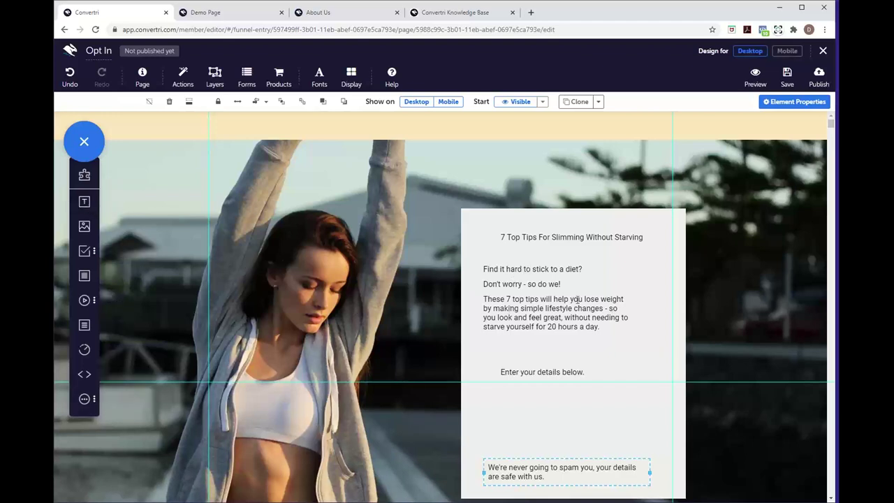
left_click(538, 406)
left_click(503, 273)
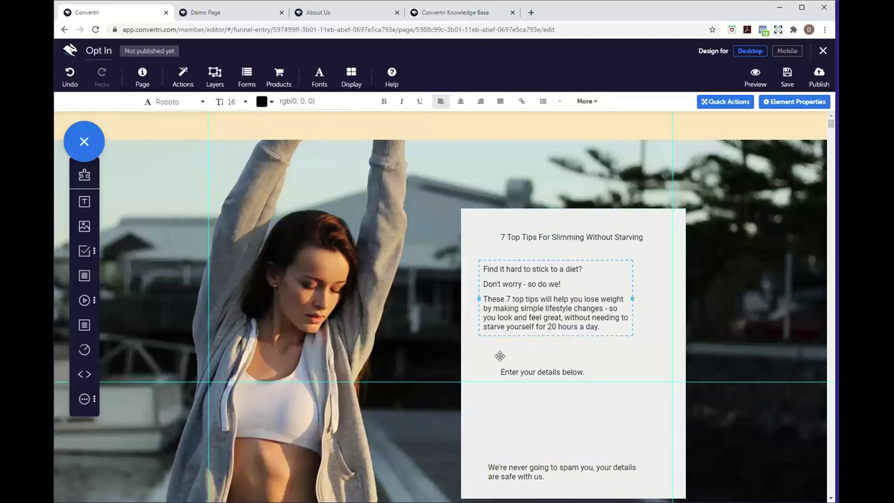
left_click(500, 357)
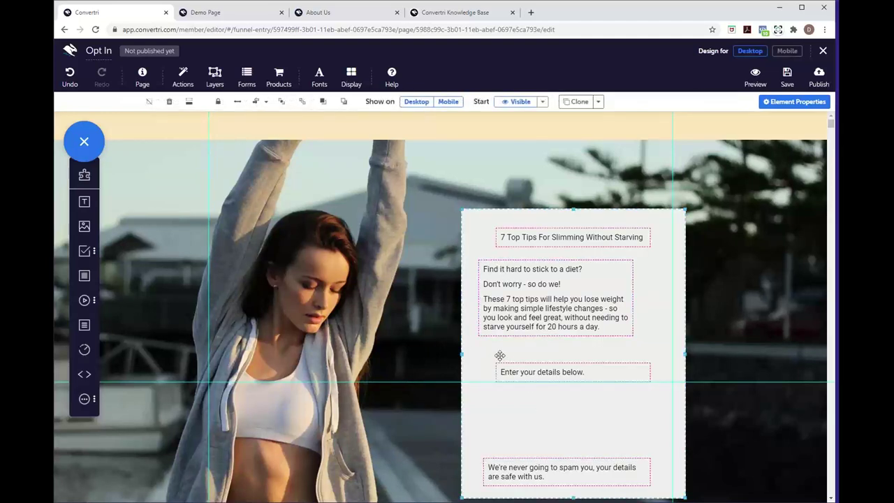
Set the page's default paragraph style to the Lato font with 1.50 line spacing
left_click(150, 74)
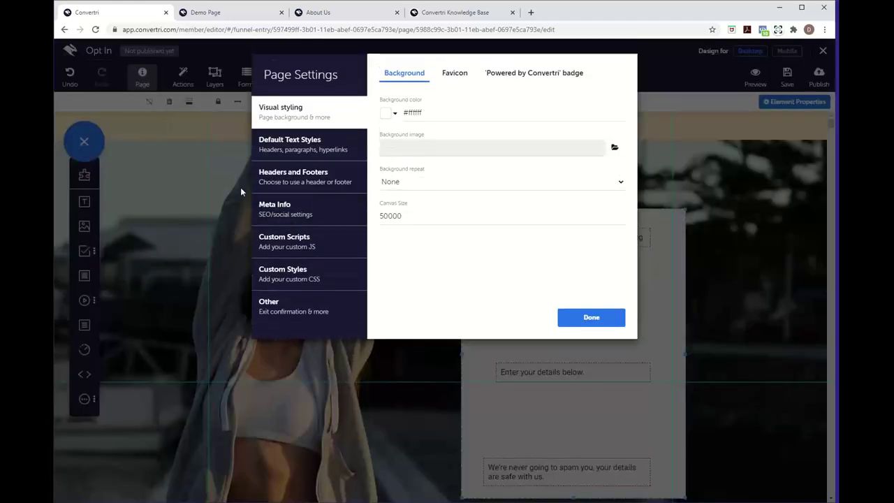
left_click(313, 150)
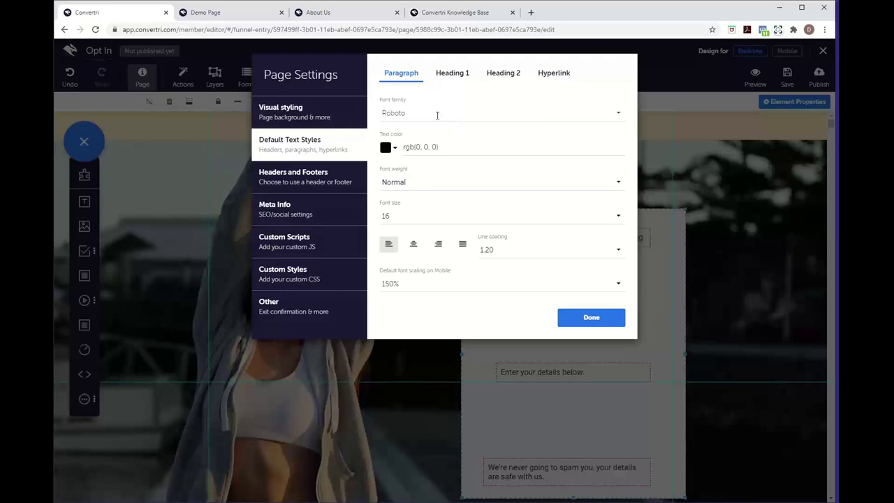
left_click(437, 113)
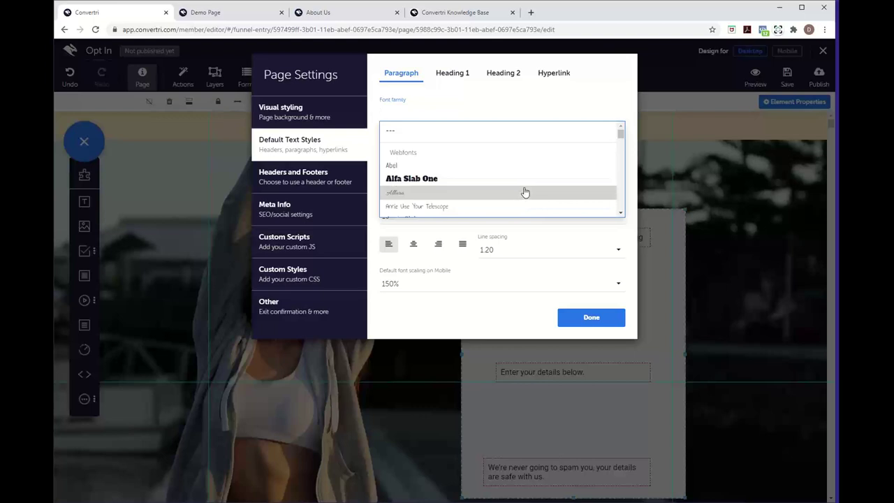
scroll(524, 192, "down", 6)
scroll(524, 192, "down", 8)
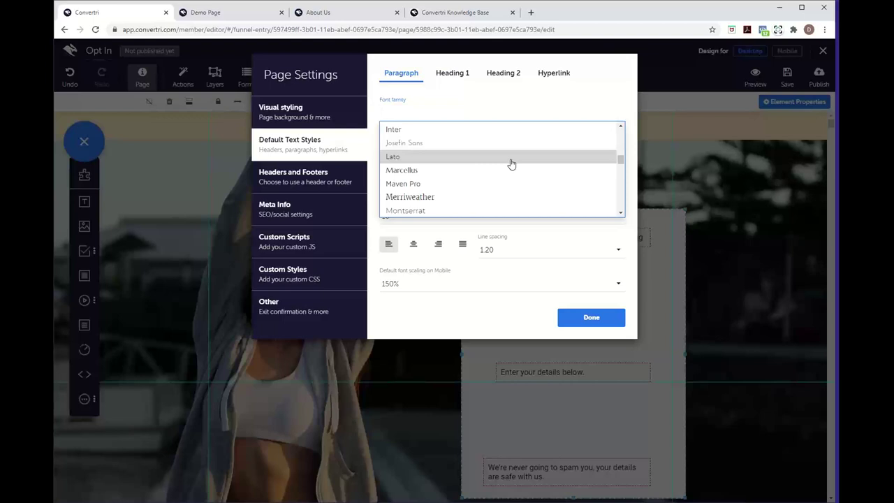
left_click(511, 163)
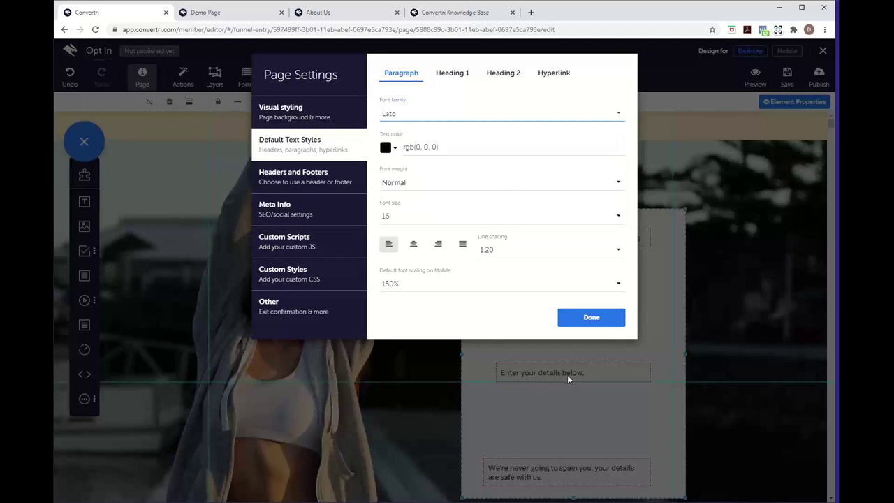
left_click(509, 253)
scroll(528, 229, "down", 3)
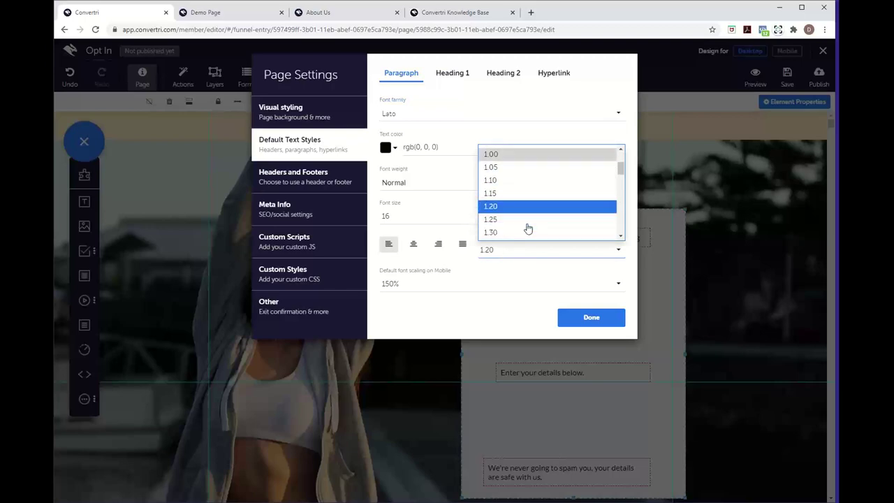
scroll(528, 228, "down", 2)
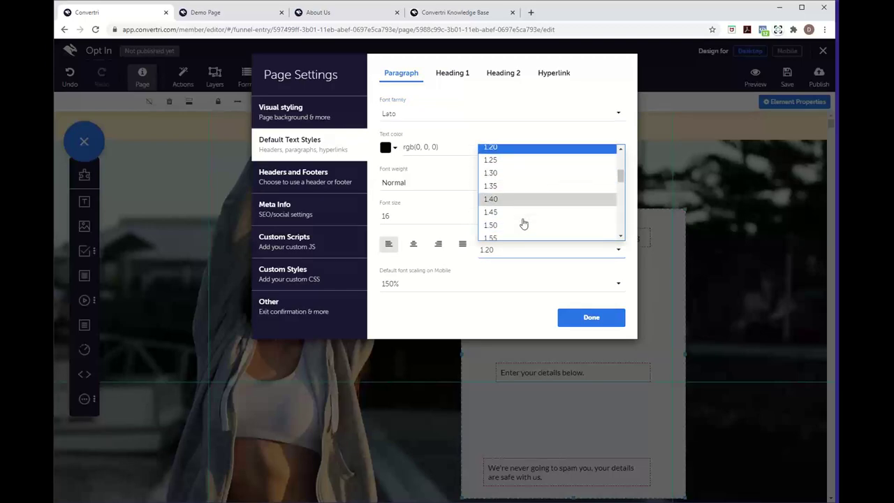
left_click(510, 225)
left_click(587, 317)
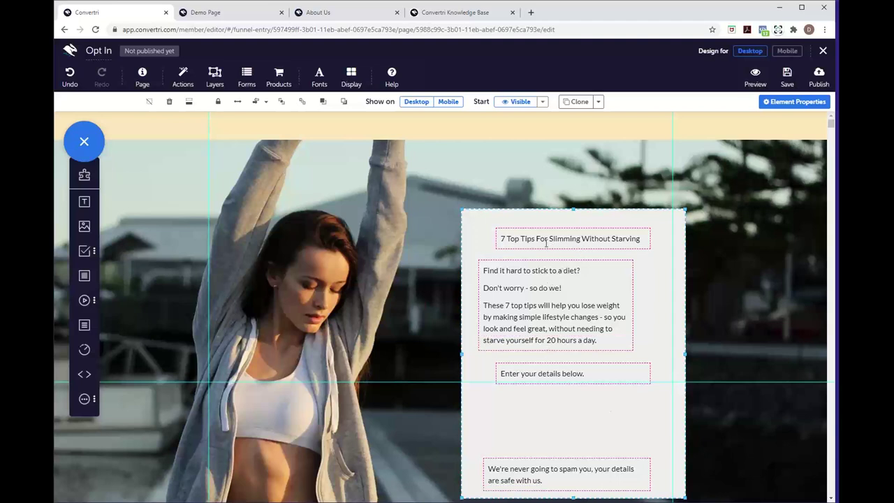
Set the page's default Heading 1 style to the Noto Sans font at size 26
left_click(590, 239)
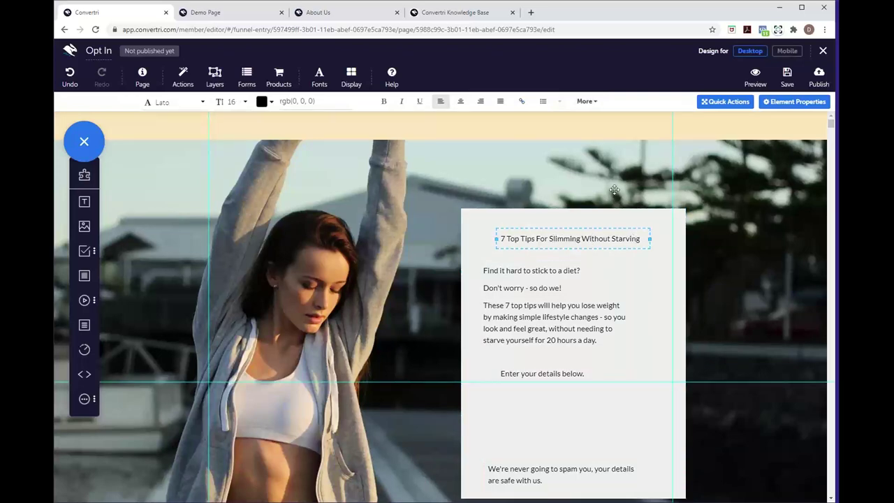
left_click(146, 89)
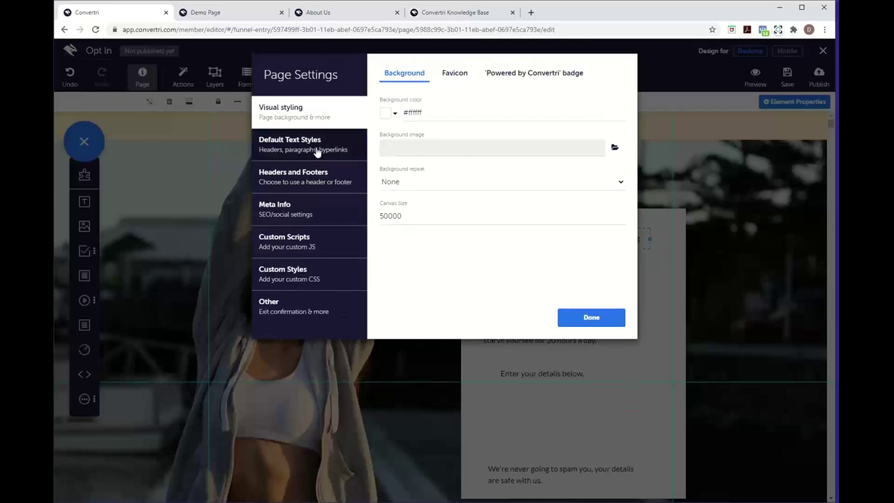
left_click(317, 152)
left_click(456, 75)
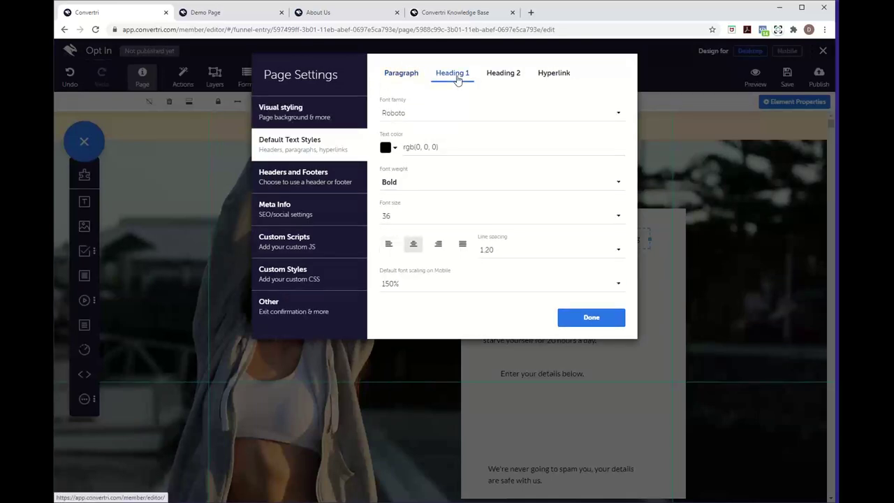
left_click(463, 115)
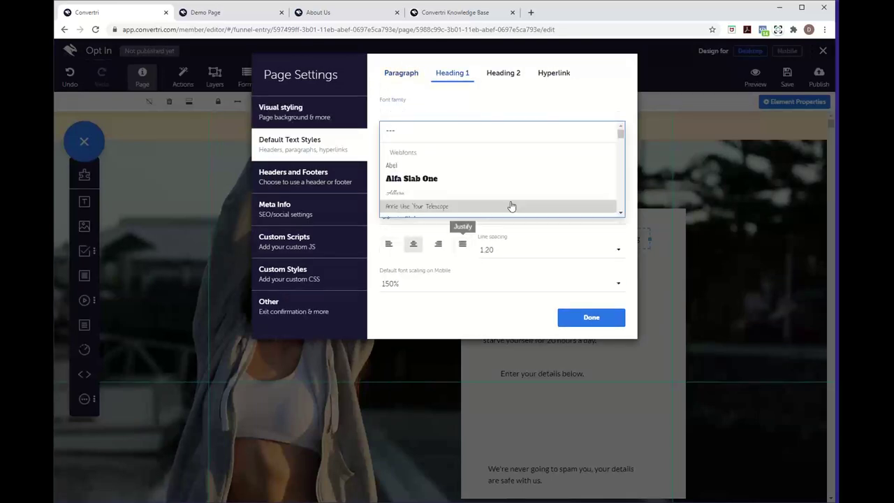
scroll(523, 196, "down", 10)
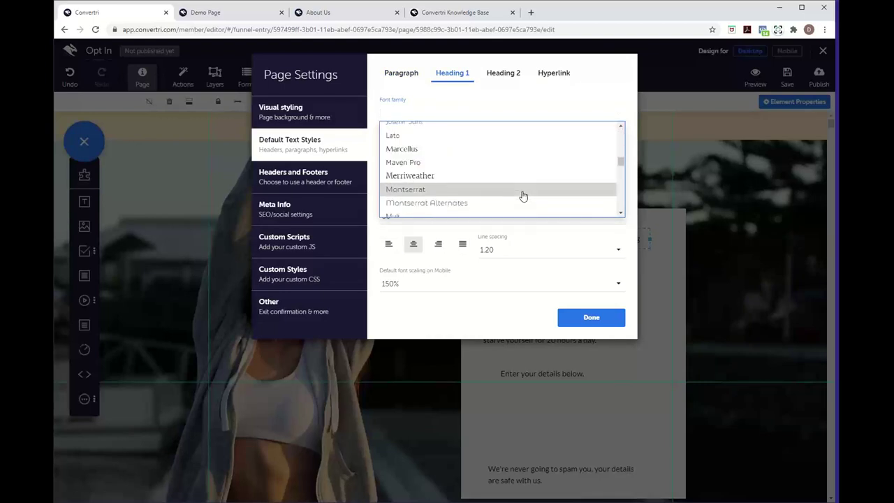
left_click(505, 173)
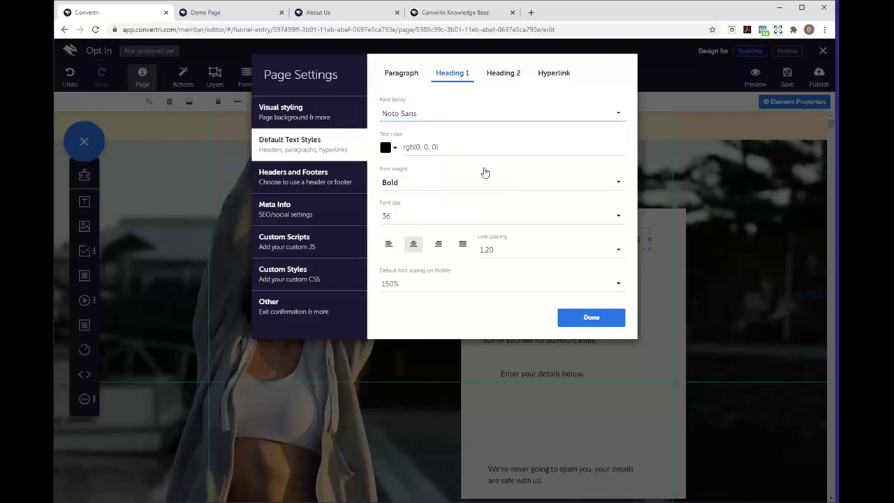
left_click(410, 220)
scroll(468, 193, "down", 5)
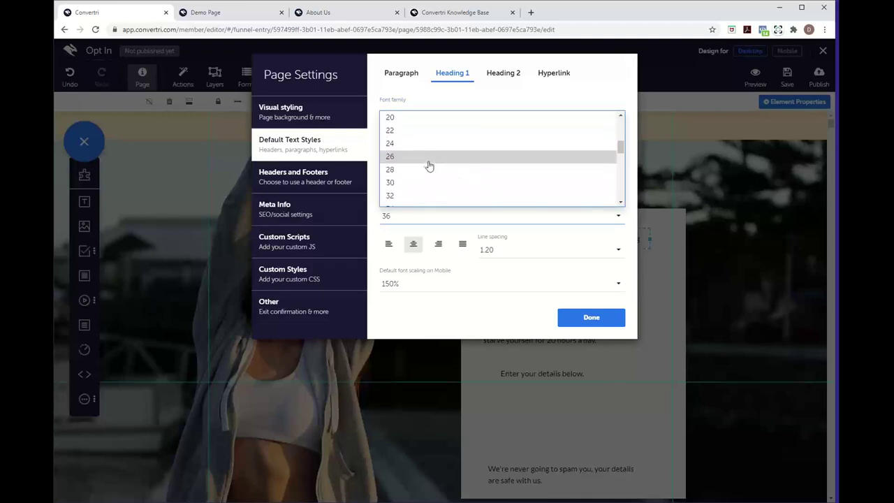
left_click(444, 158)
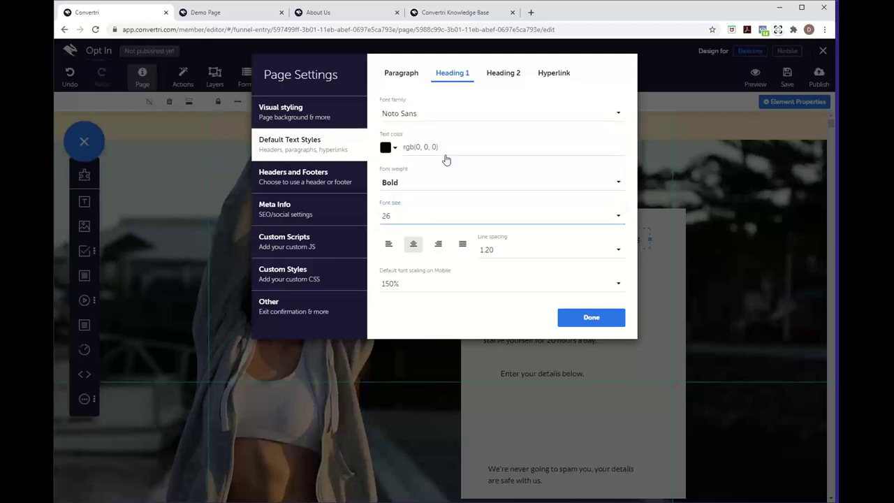
left_click(571, 319)
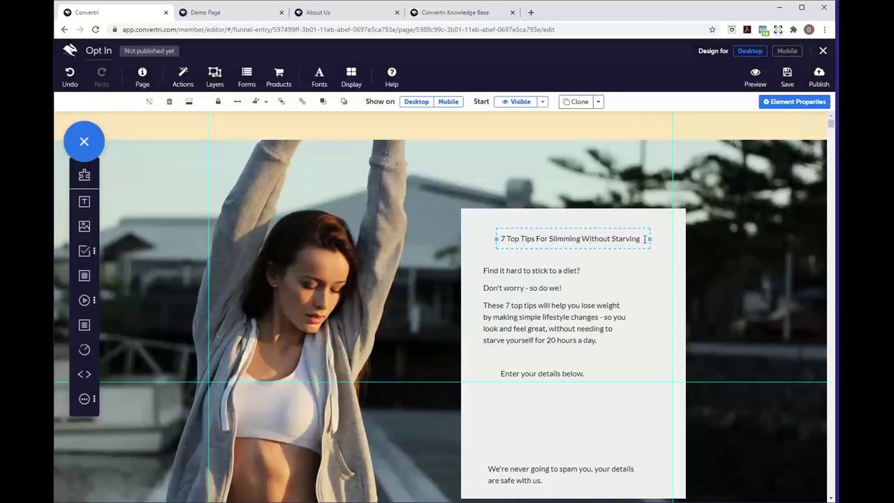
Apply the Heading 1 style to the panel's headline "7 Top Tips For Slimming Without Starving"
left_click_drag(584, 239, 499, 235)
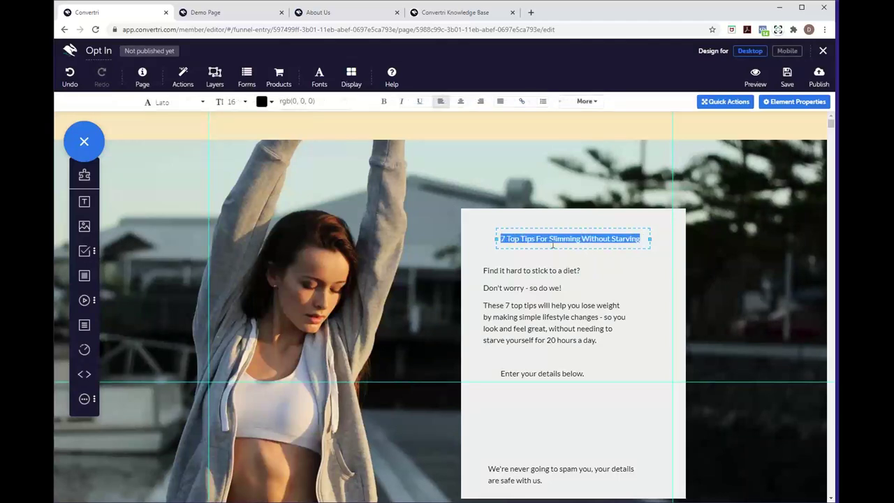
left_click(587, 103)
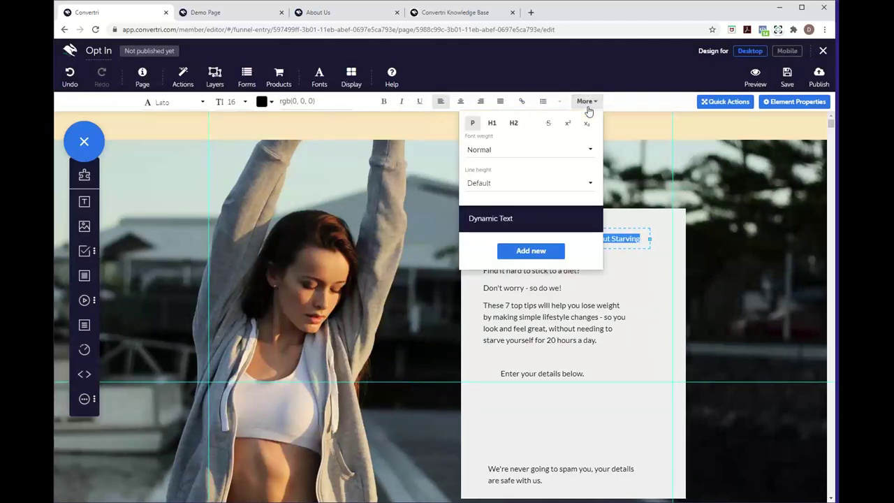
left_click(492, 124)
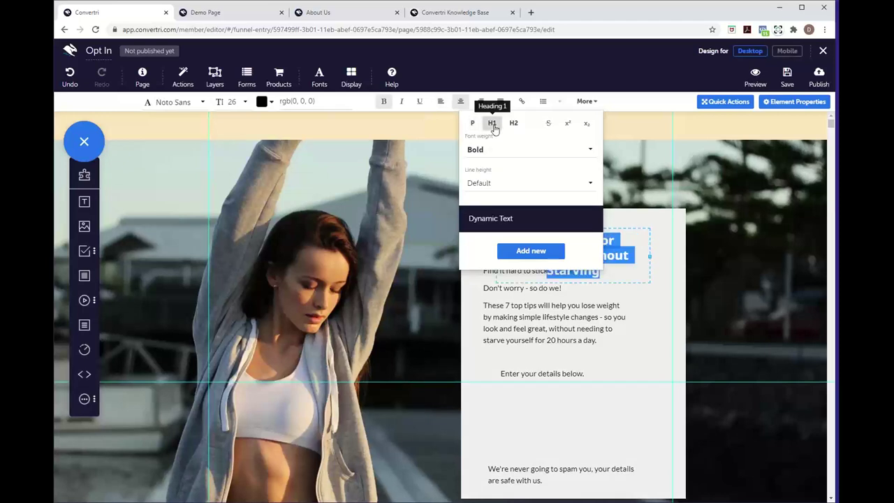
left_click(638, 222)
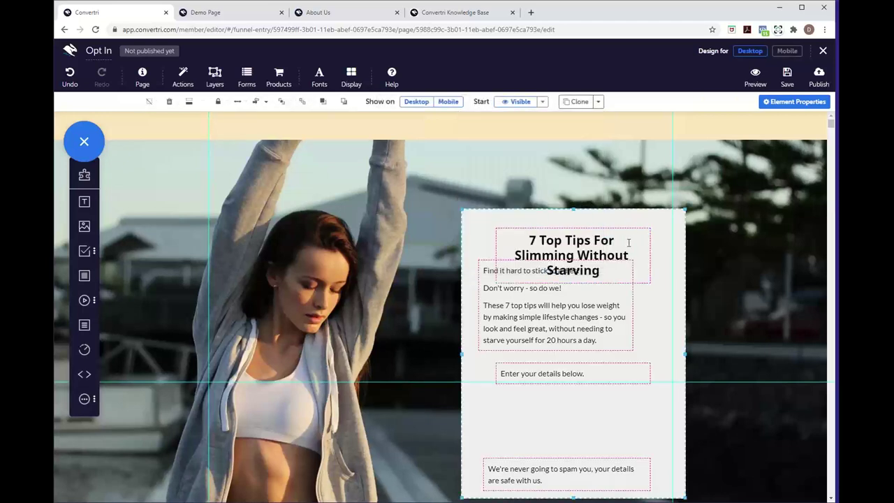
Widen the headline's text box within the panel so the headline wraps onto two lines
left_click(499, 255)
left_click_drag(499, 255, 476, 254)
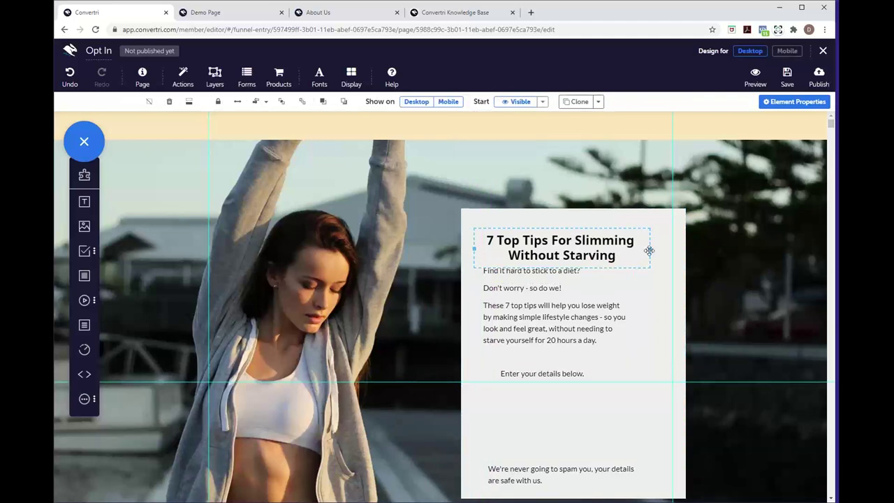
left_click_drag(649, 249, 645, 249)
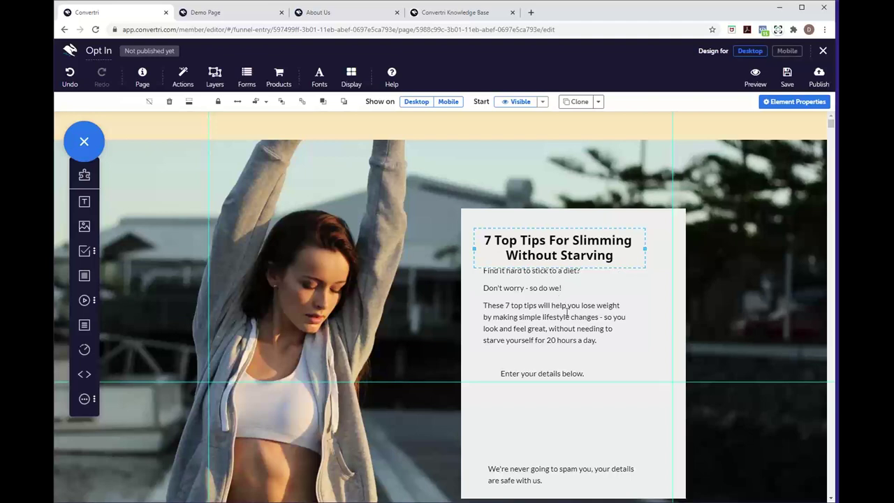
left_click(587, 256)
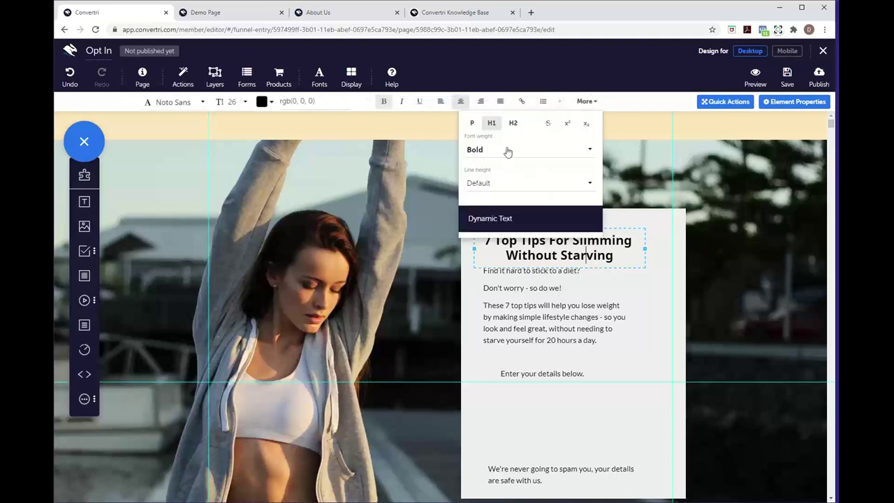
Move the paragraph block down clear of the headline, and shift "Enter your details below." down beneath it
left_click(606, 300)
left_click_drag(629, 327, 631, 340)
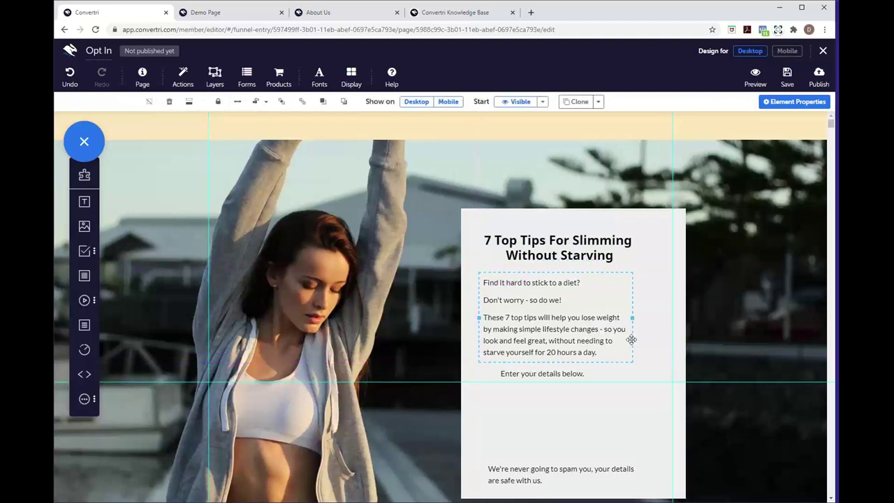
left_click(597, 374)
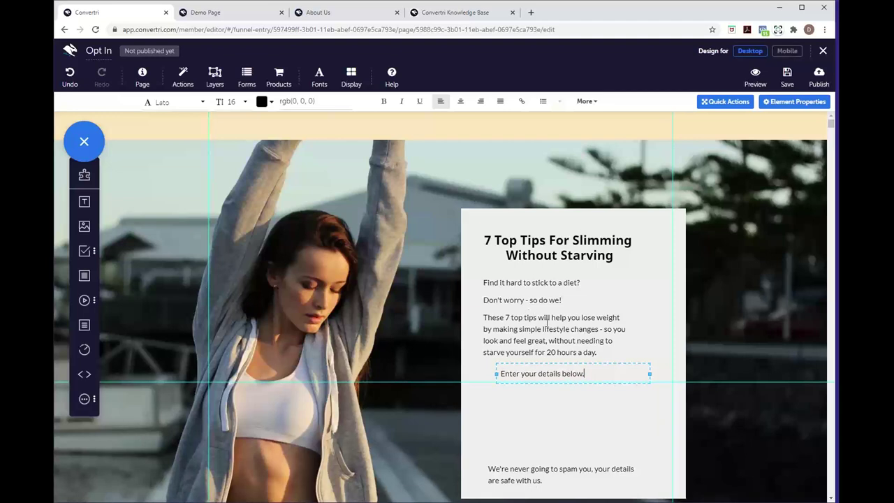
left_click_drag(589, 365, 588, 379)
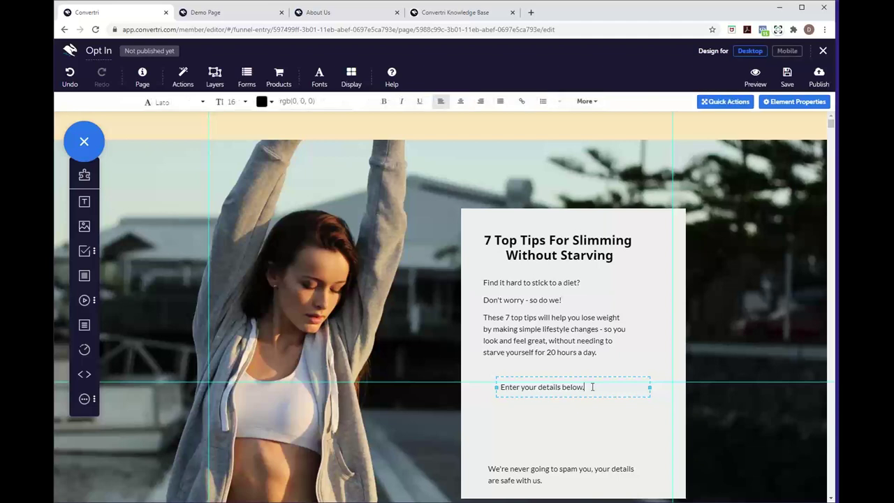
Set the font size of "Enter your details below." and of the "We're never going to spam you" line to 12
left_click_drag(592, 387, 494, 382)
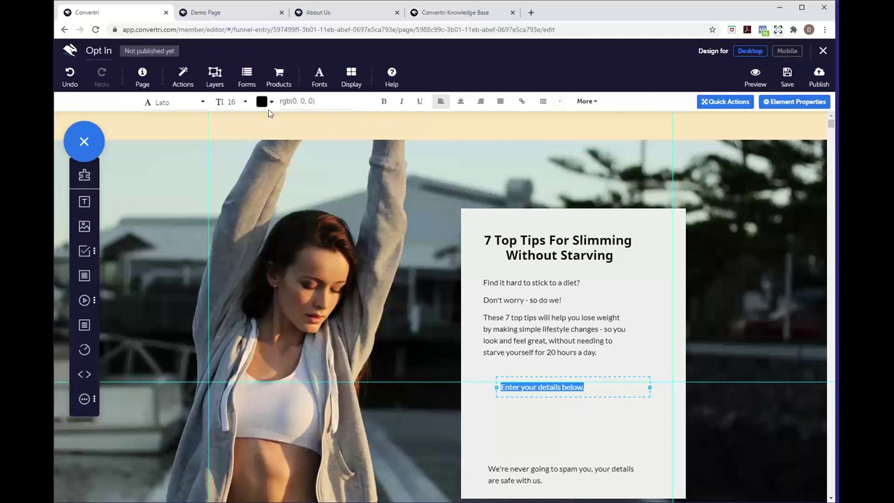
left_click(235, 104)
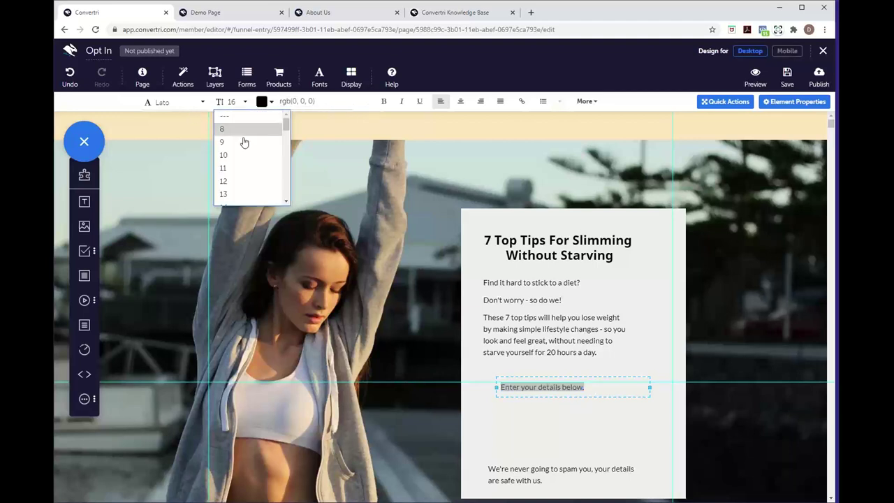
left_click(237, 181)
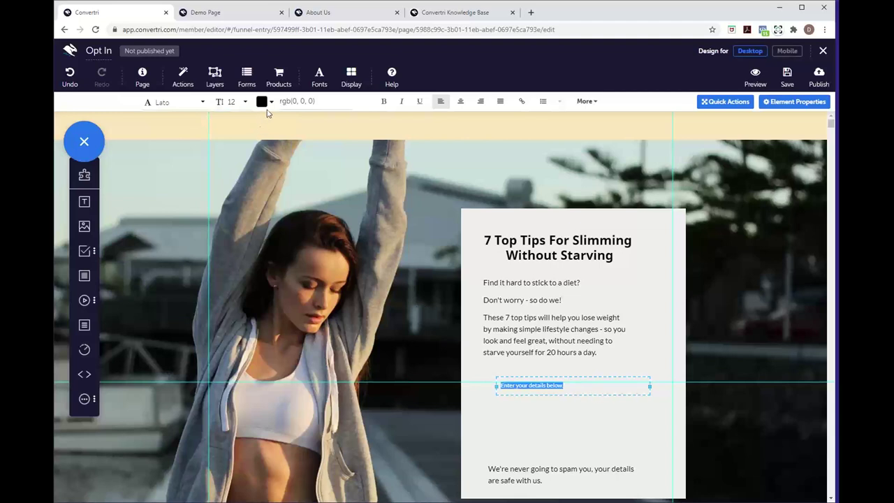
left_click(558, 482)
left_click_drag(556, 481, 489, 467)
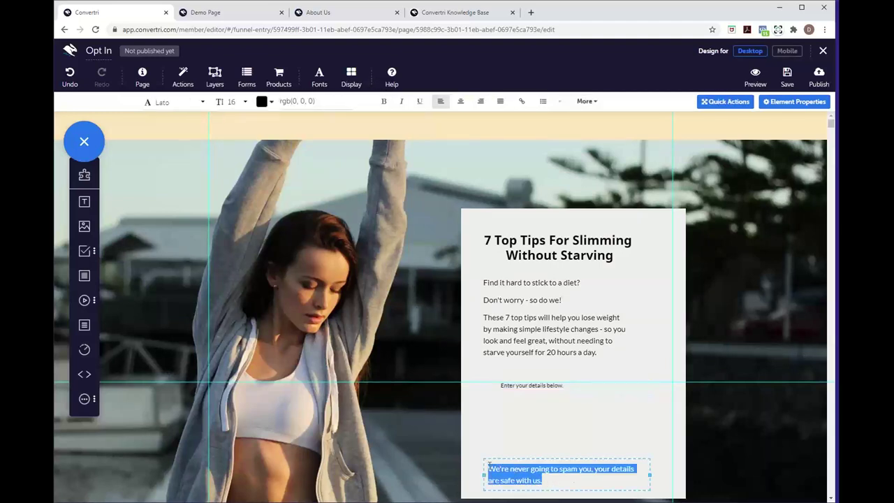
left_click(244, 103)
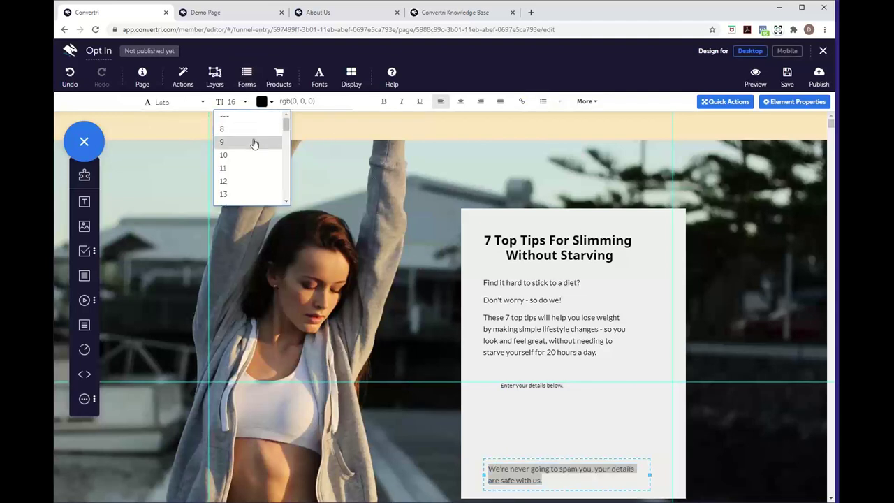
left_click(254, 183)
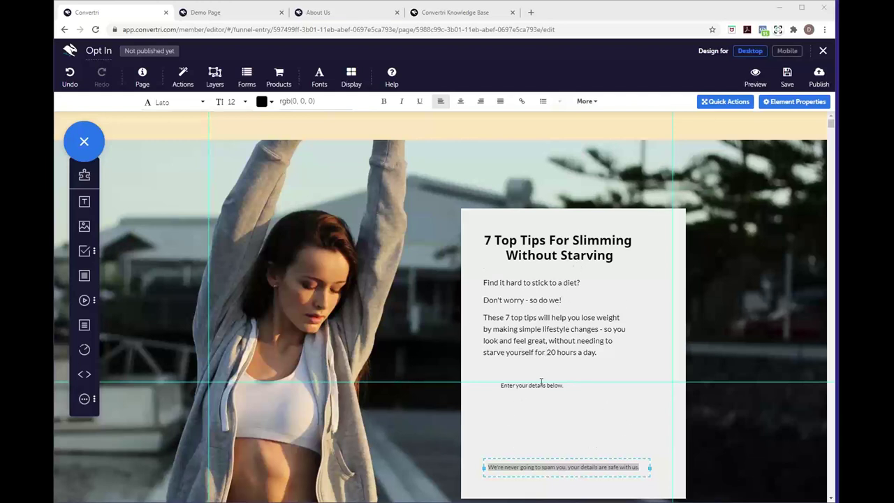
Nudge the "Enter your details below." text up until it sits just under the paragraph block
left_click_drag(546, 372, 549, 375)
left_click(543, 376)
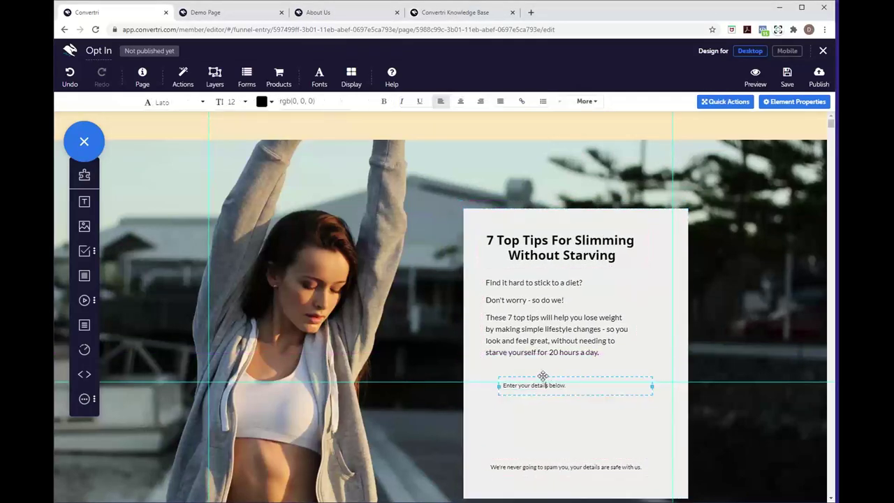
left_click(543, 376)
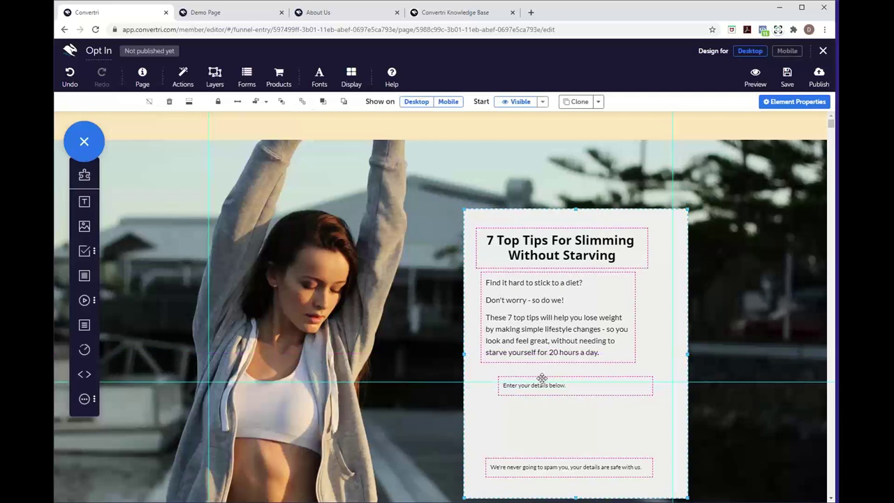
left_click(542, 378)
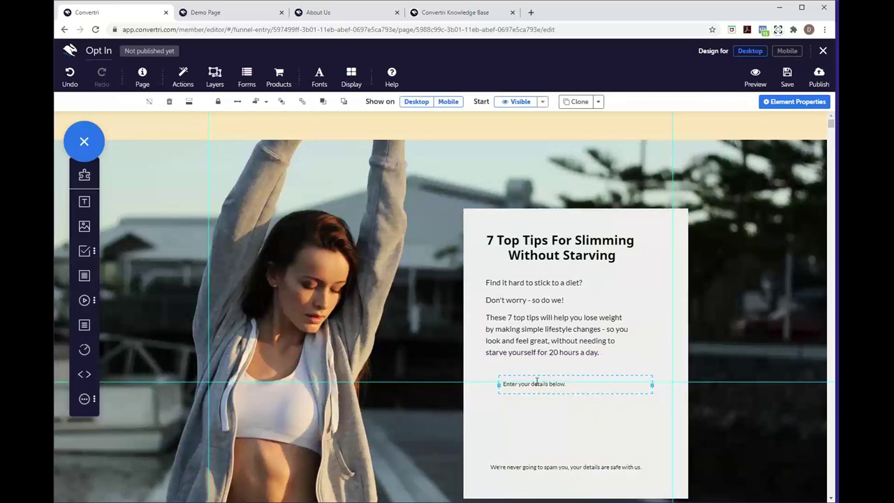
key("Up")
key("Up")
key("Up")
key("Up")
key("Up")
key("Up")
key("Up")
key("Up")
key("Up")
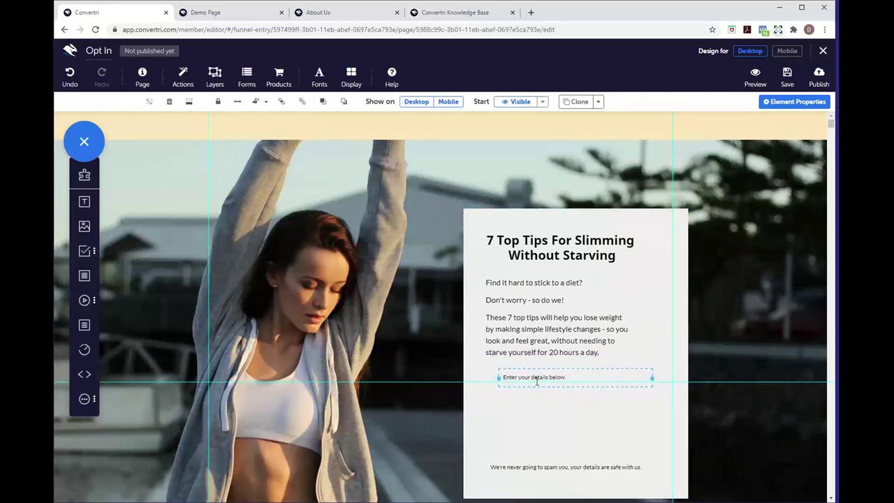
key("Up")
key("Up")
key("Up")
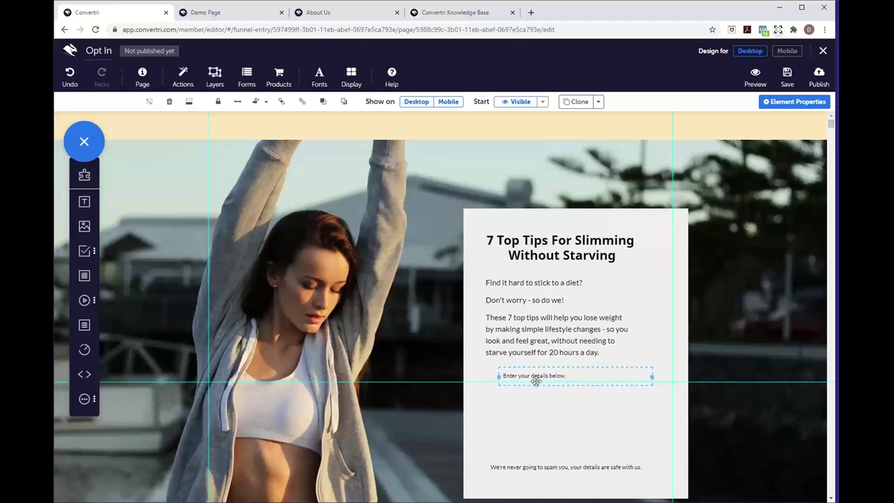
Add First Name and Email form fields and a Submit button, stacked under "Enter your details below." in the panel
mouse_move(90, 228)
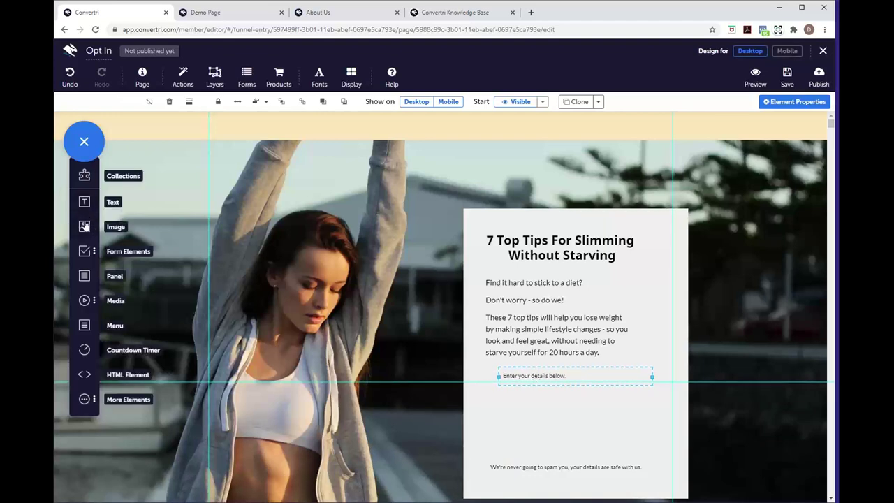
left_click(87, 256)
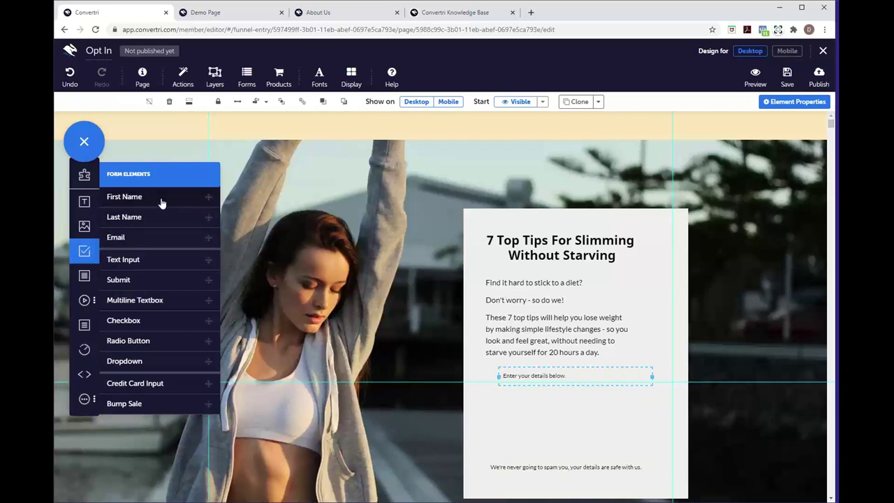
left_click_drag(161, 202, 562, 403)
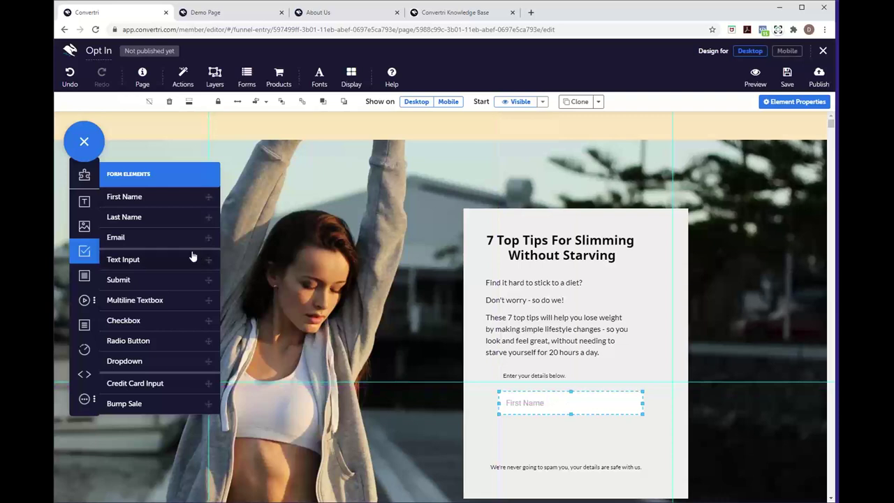
left_click_drag(187, 239, 584, 435)
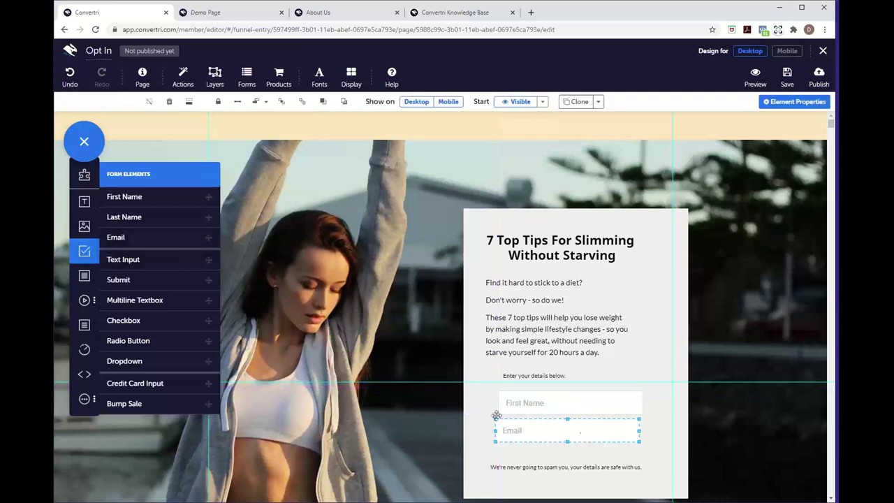
left_click_drag(146, 279, 520, 454)
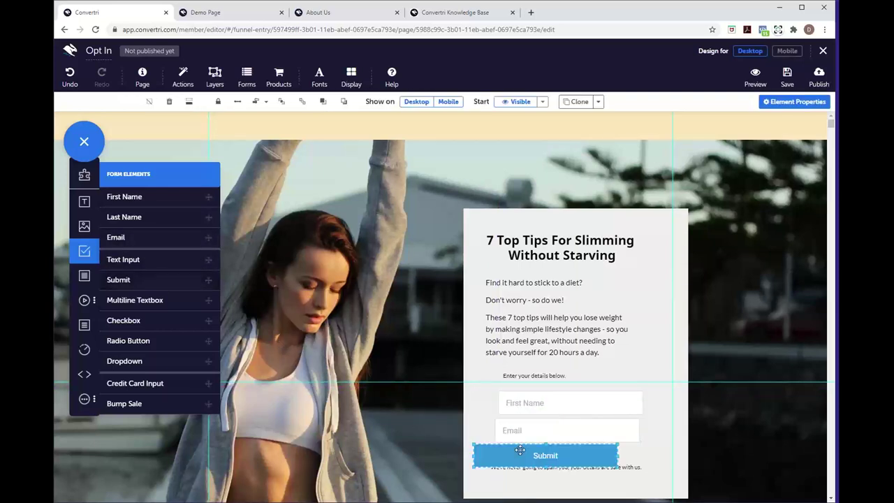
Move the "We're never going to spam you" line down until it sits just below the Submit button
scroll(664, 432, "down", 1)
double_click(630, 436)
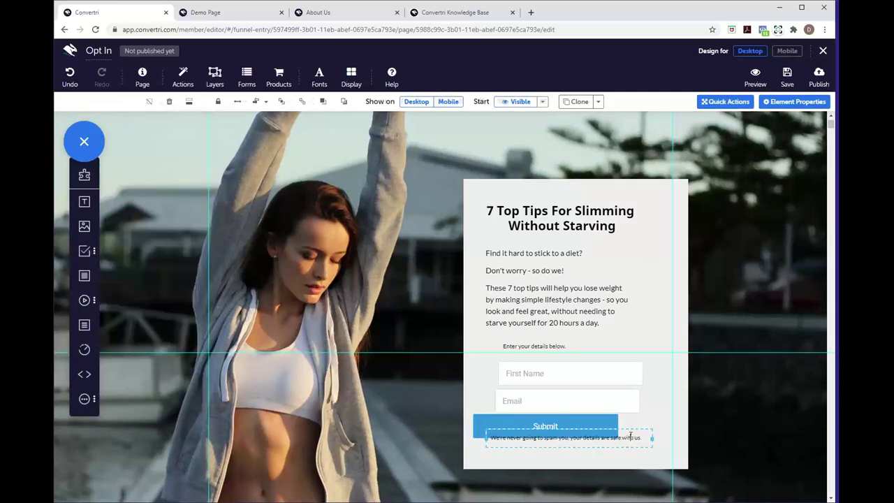
key("Escape")
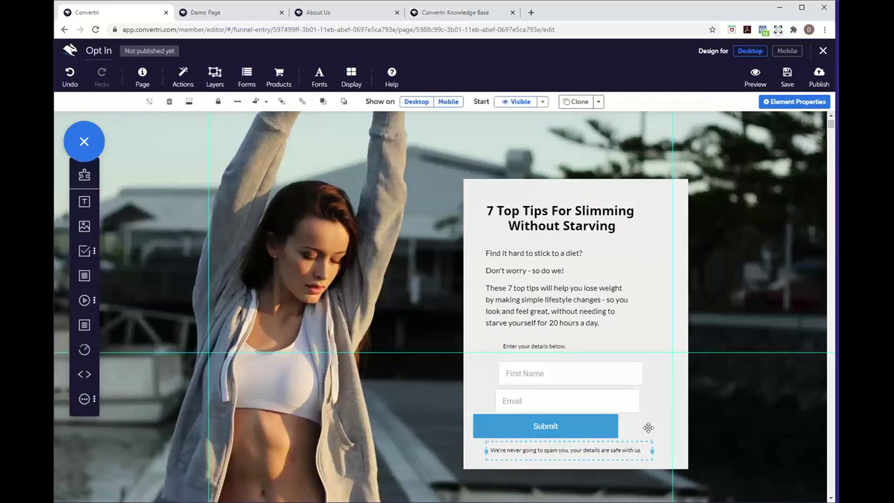
Open the input properties of the First Name form field
left_click(591, 381)
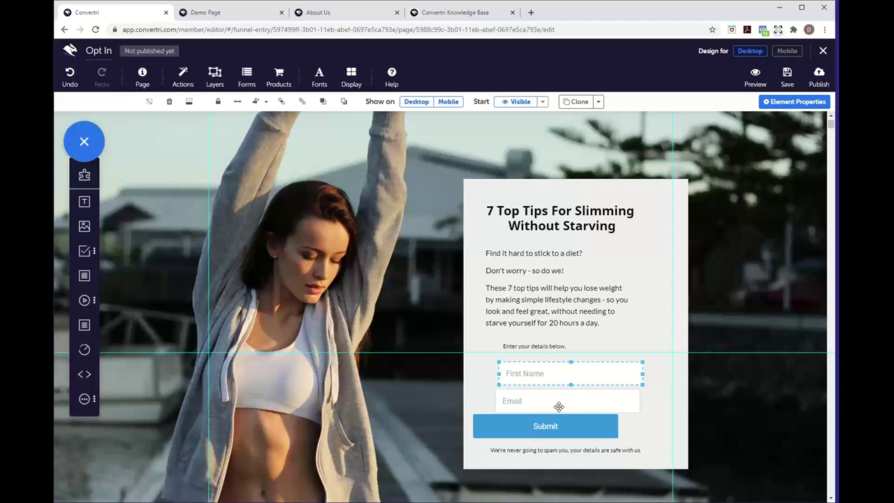
left_click(778, 104)
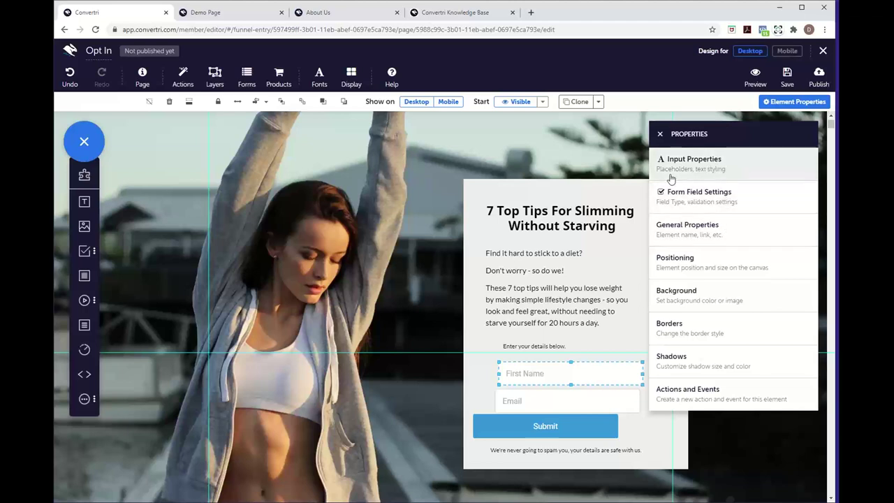
left_click(747, 165)
Try "Name" and "Full Name" as the First Name field's placeholder text, and restore it to "First Name"
left_click(703, 195)
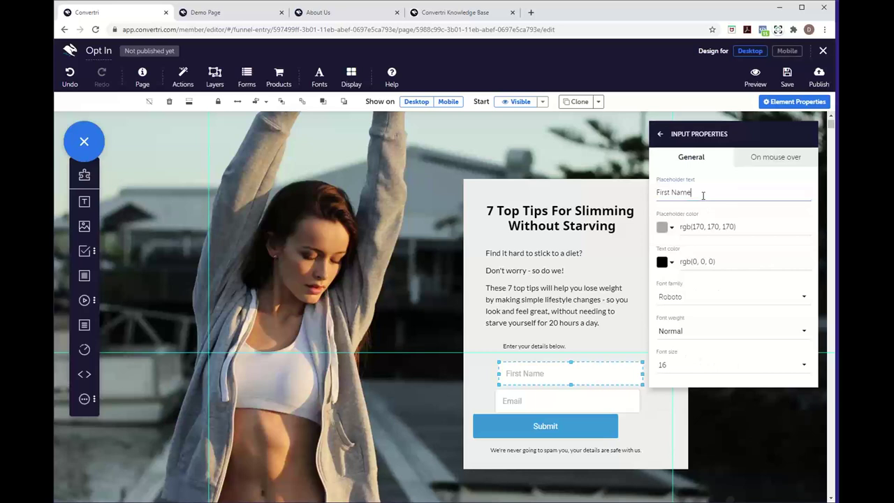
left_click_drag(703, 195, 655, 201)
type("Name")
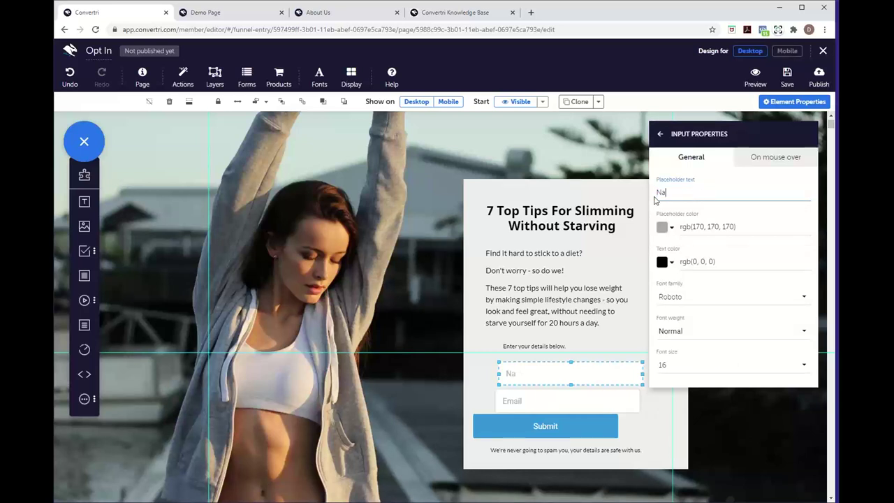
key("BackSpace")
key("BackSpace")
key("BackSpace")
key("BackSpace")
type("Full Name")
key("BackSpace")
key("BackSpace")
key("BackSpace")
key("BackSpace")
key("BackSpace")
key("BackSpace")
key("BackSpace")
key("BackSpace")
type("First Name")
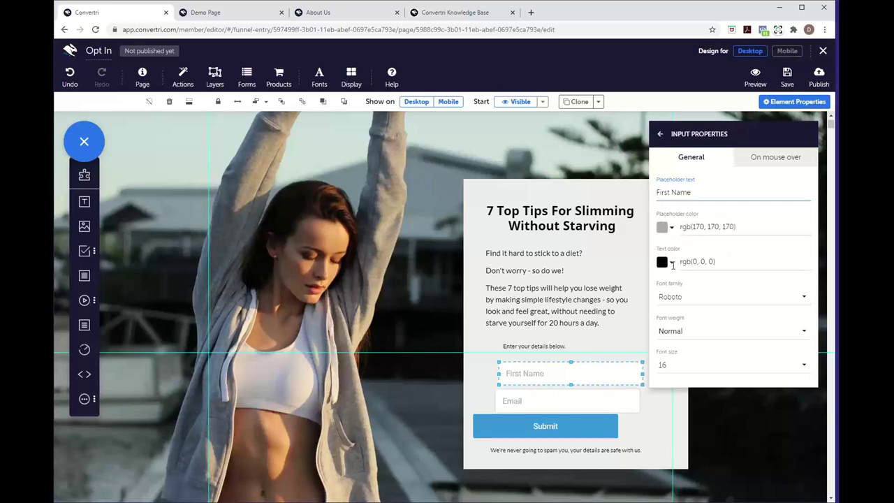
Set the font family of both the First Name and Email fields to Lato
left_click(698, 298)
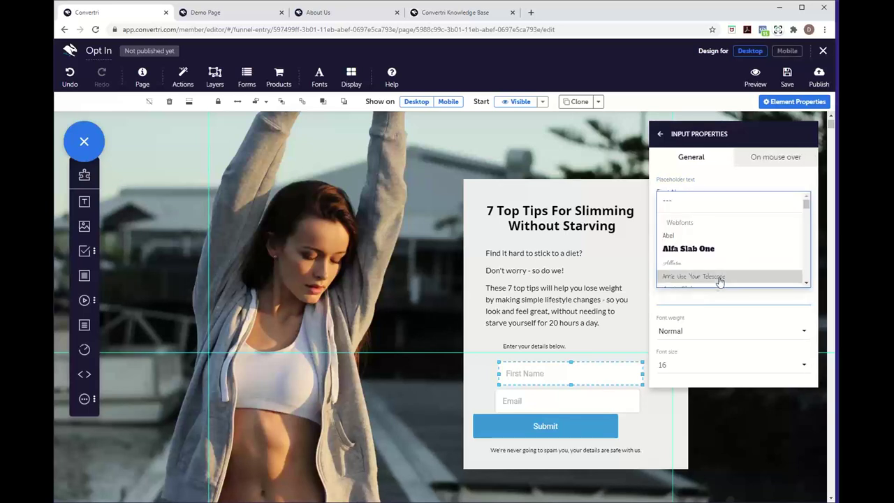
scroll(739, 268, "down", 8)
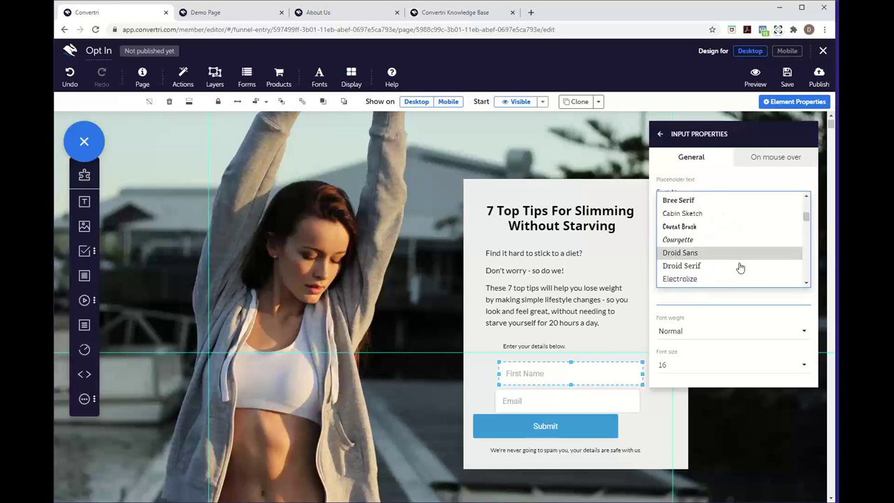
scroll(739, 267, "down", 4)
left_click(738, 266)
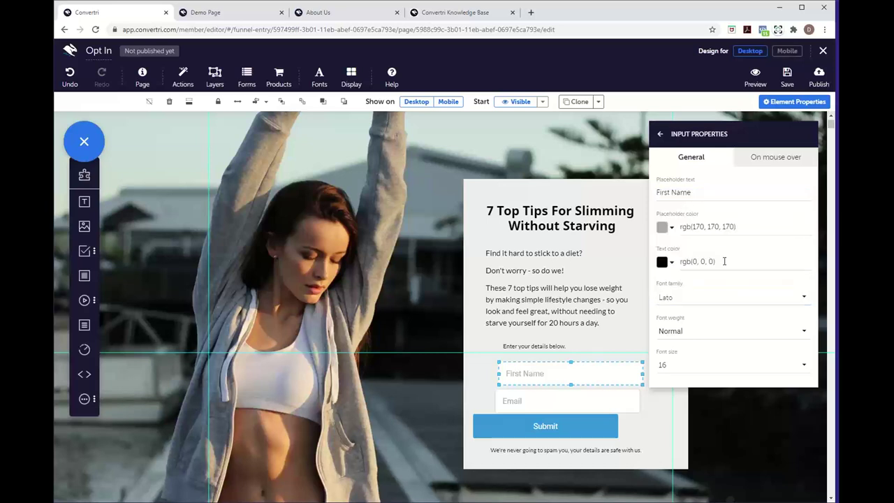
left_click(607, 399)
left_click(689, 297)
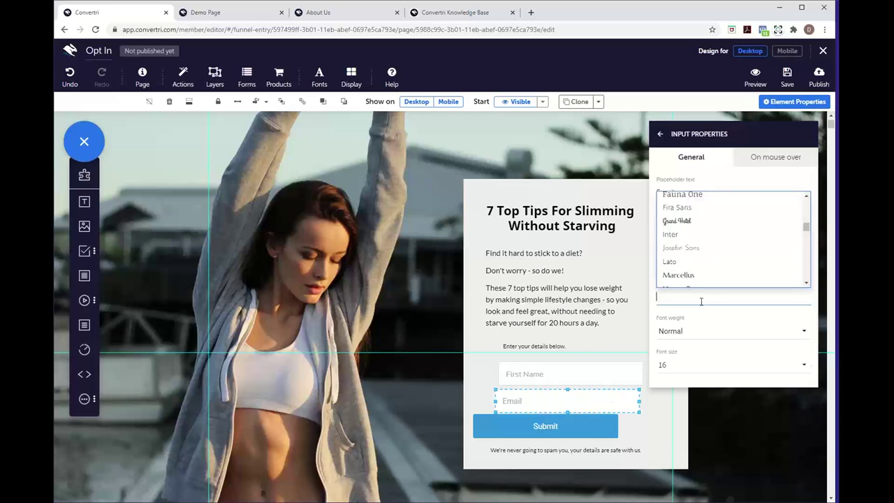
left_click(689, 261)
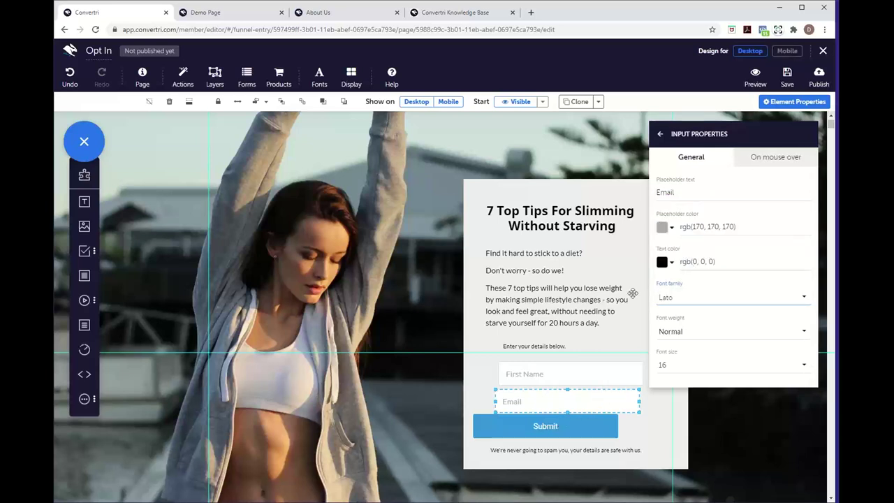
left_click(836, 54)
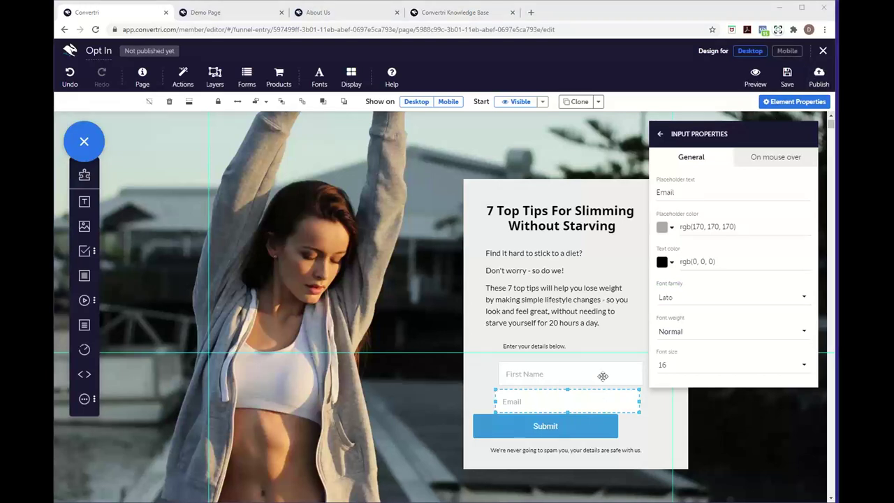
Change the Submit button's label to "Download" in its button settings
left_click(561, 429)
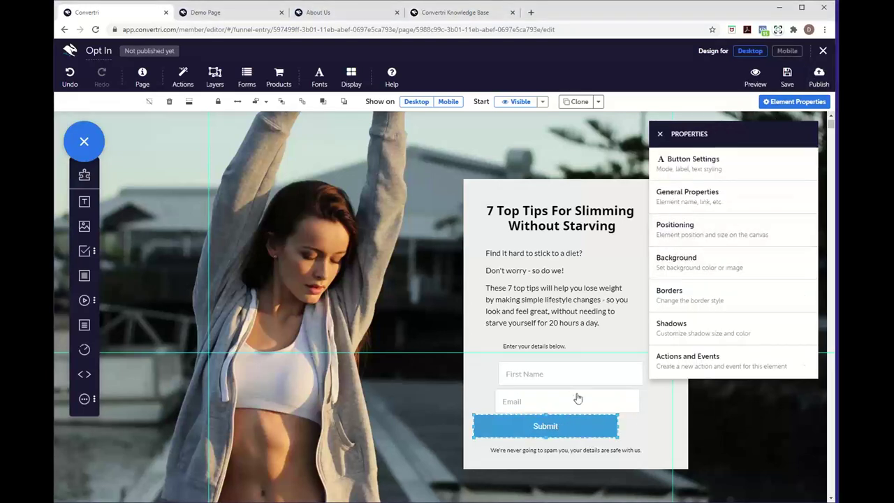
left_click(744, 177)
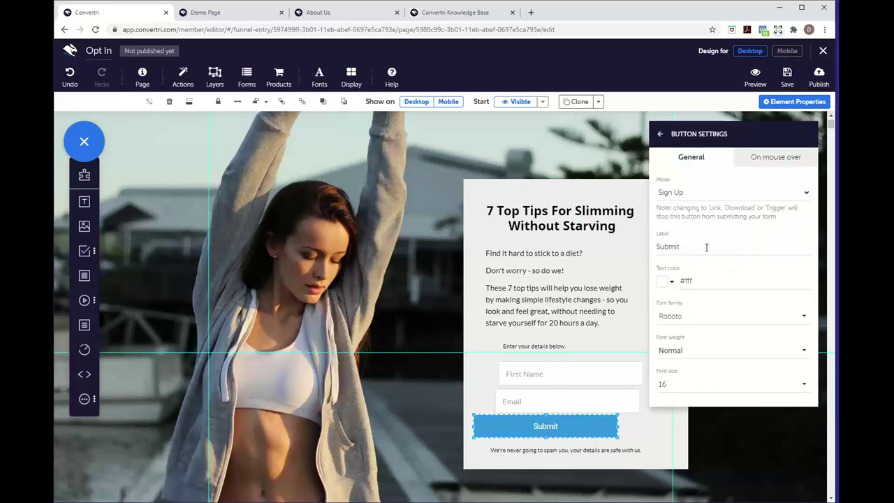
left_click_drag(706, 246, 655, 250)
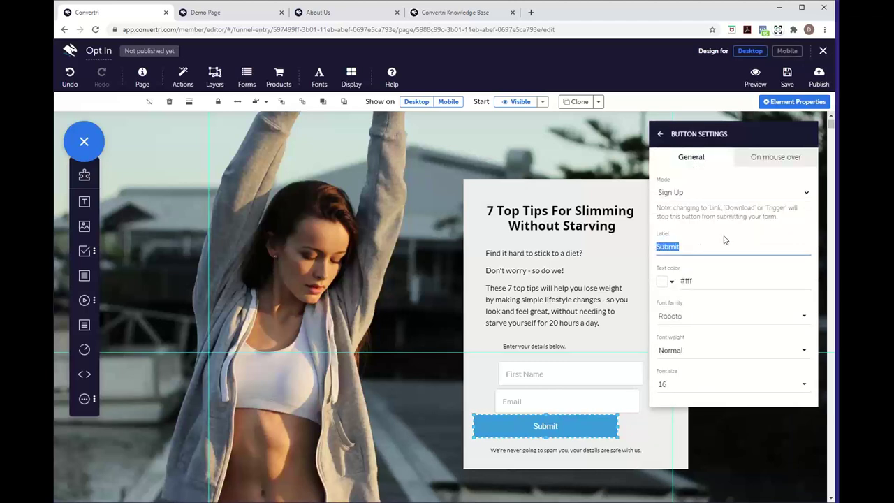
type("Download")
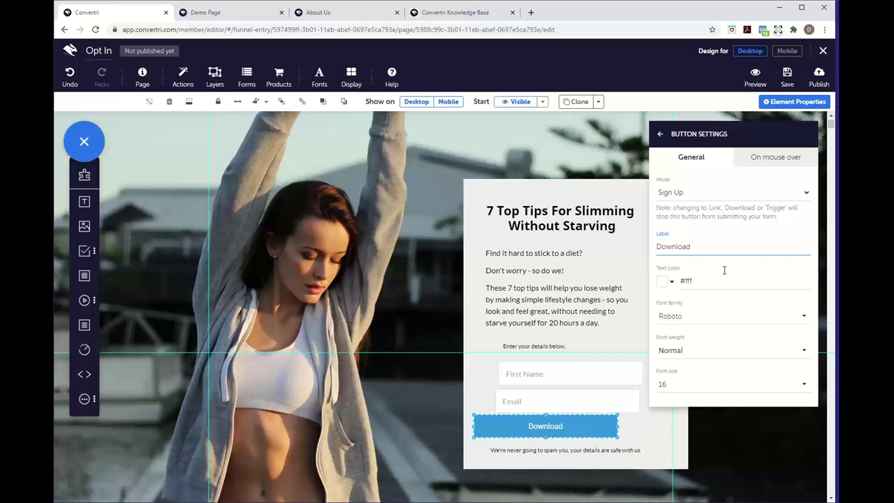
Style the Download button's label in Noto Sans, Bold, with font size 20
left_click(676, 320)
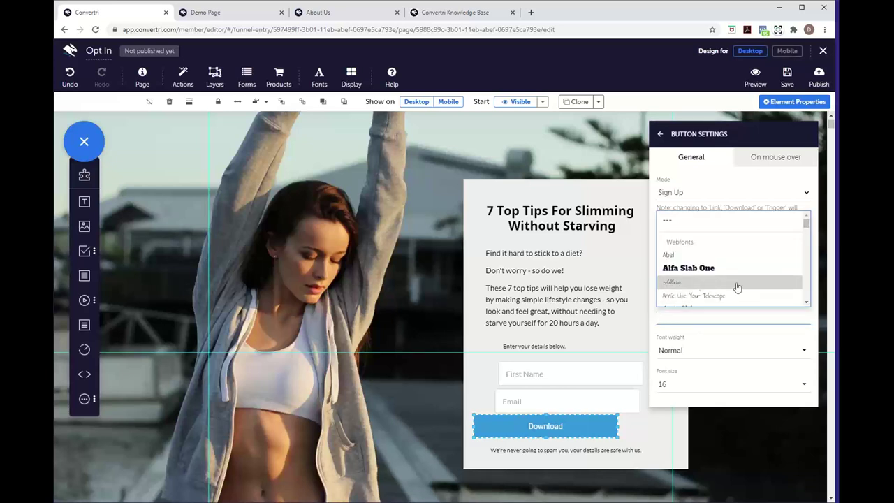
scroll(737, 288, "down", 6)
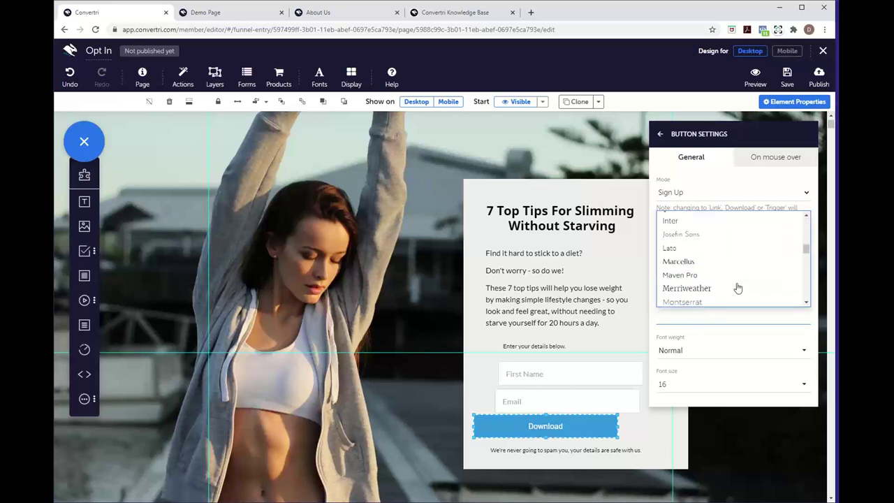
scroll(737, 287, "down", 3)
left_click(723, 287)
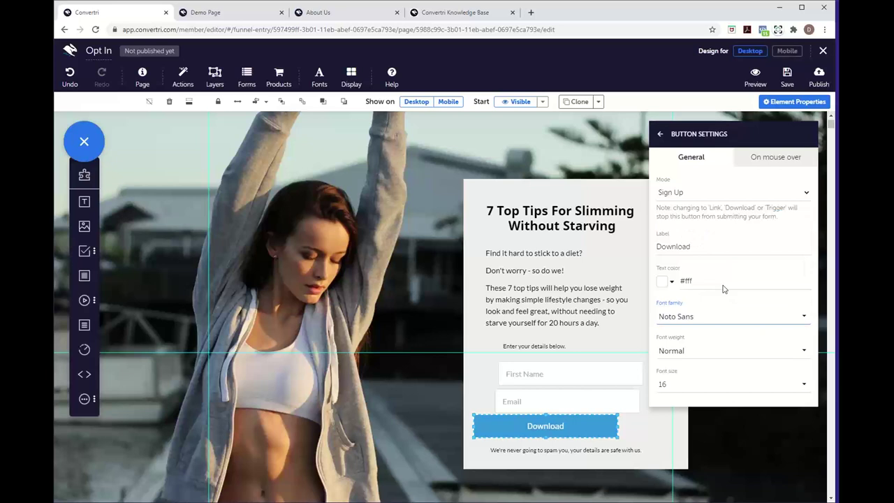
left_click(702, 351)
left_click(692, 333)
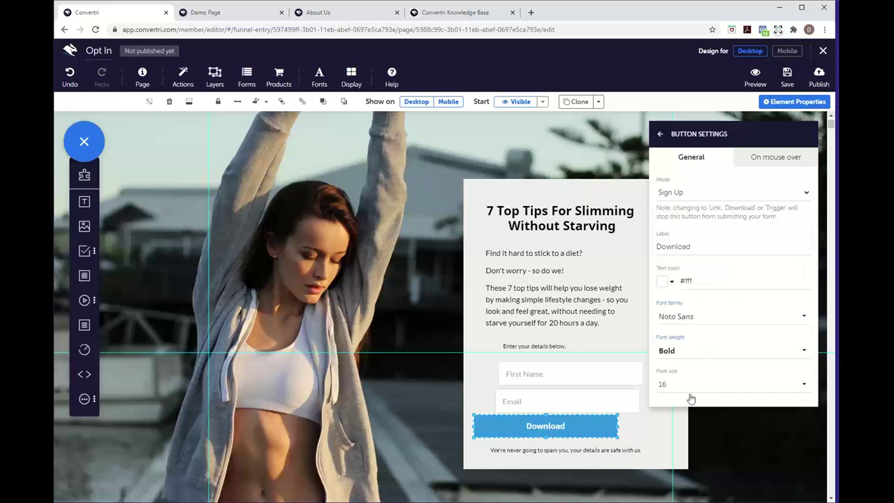
left_click(688, 384)
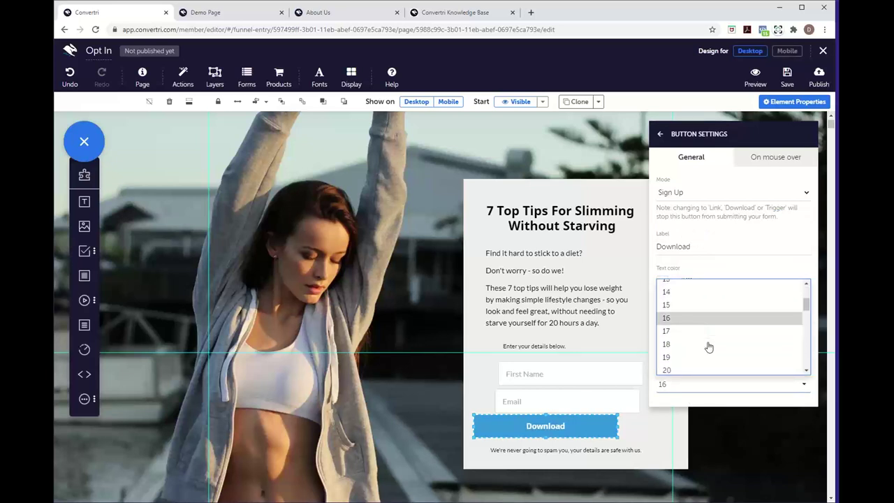
left_click(678, 370)
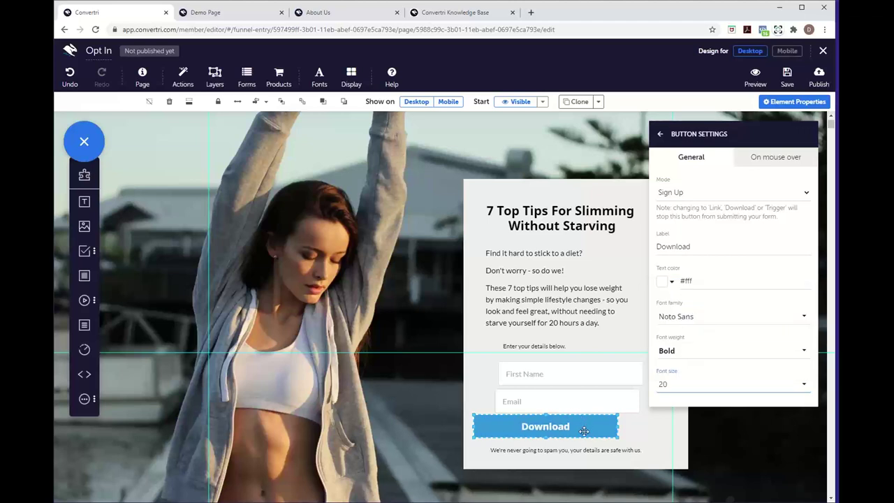
Center-align all the text, form fields and the button horizontally within the panel, using the panel as container
left_click(634, 431)
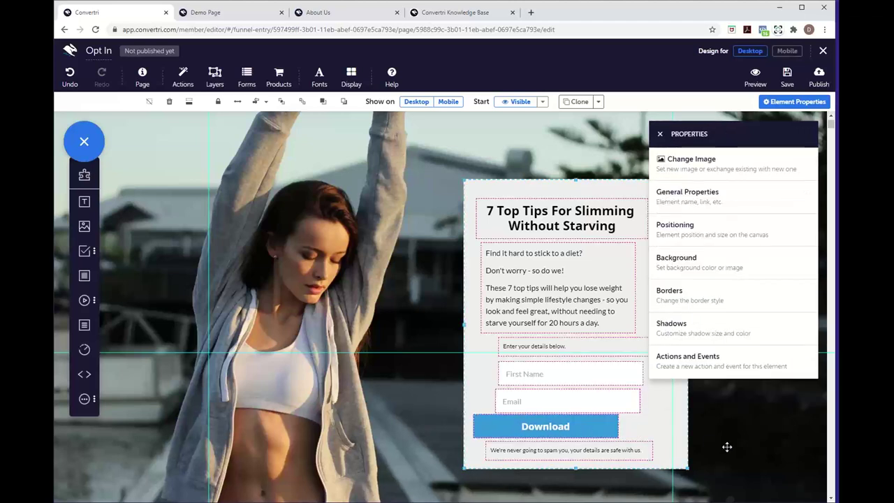
left_click(659, 133)
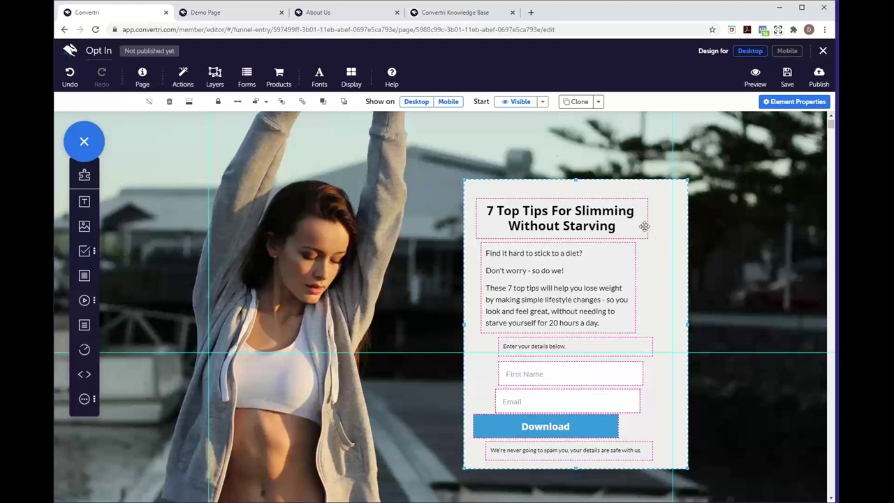
left_click_drag(645, 226, 662, 252)
left_click(70, 77)
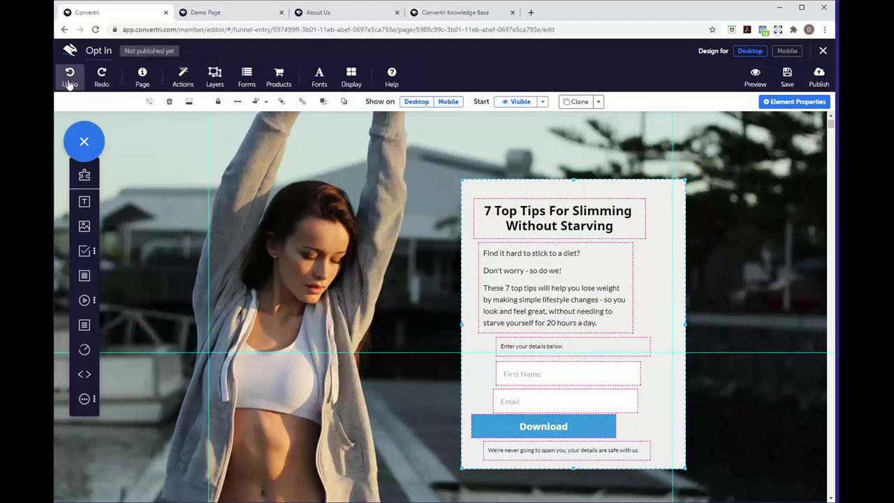
left_click(672, 220)
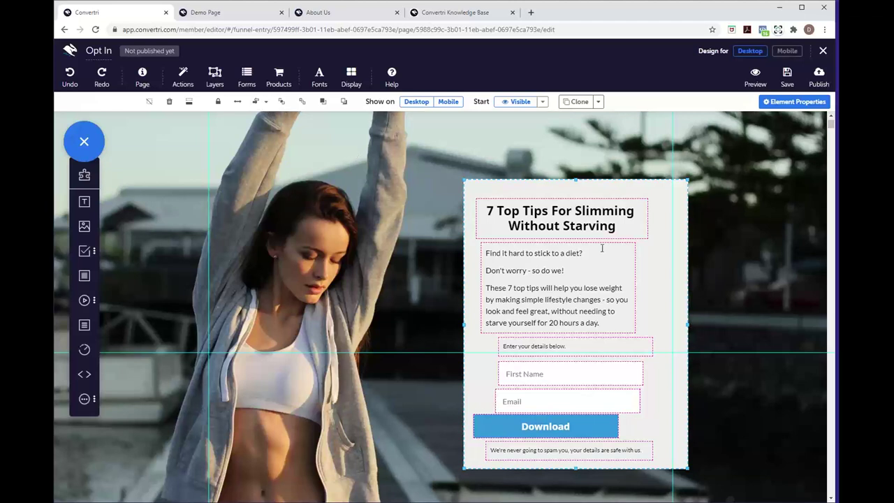
left_click(267, 104)
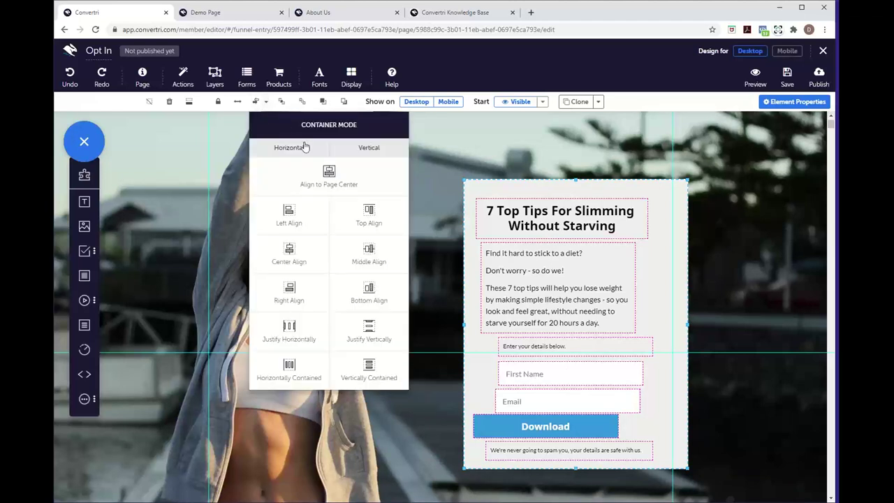
left_click(308, 263)
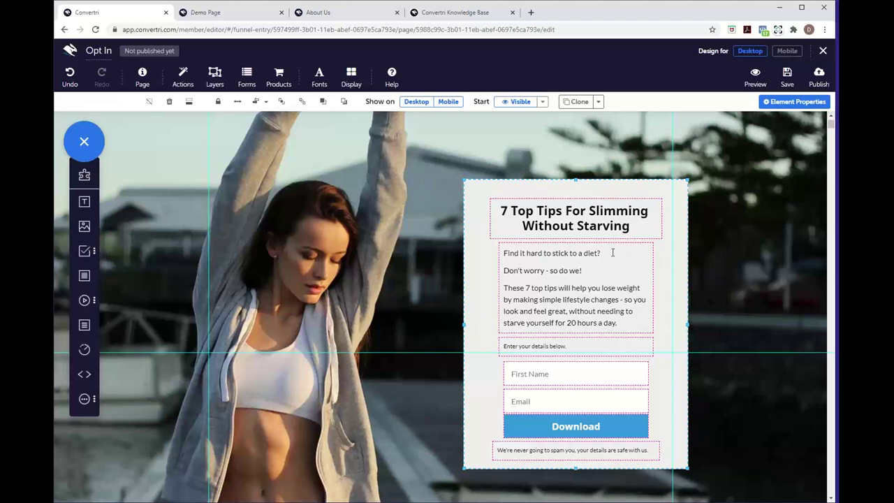
Nudge the "7 Top Tips For Slimming Without Starving" headline up slightly within the panel
left_click(595, 237)
key("Up")
key("Up")
key("Up")
key("Up")
key("Up")
key("Up")
key("Up")
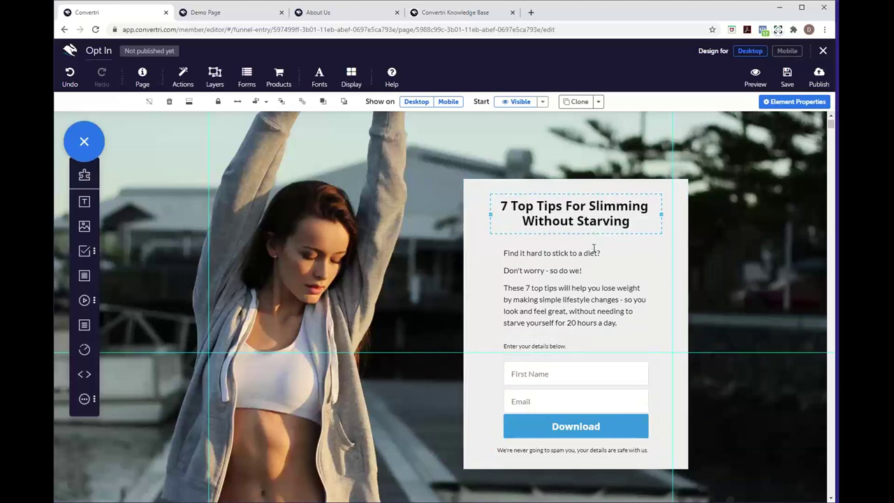
Nudge the paragraph block beginning "Find it hard to stick to a diet?" up slightly toward the headline
left_click(593, 252)
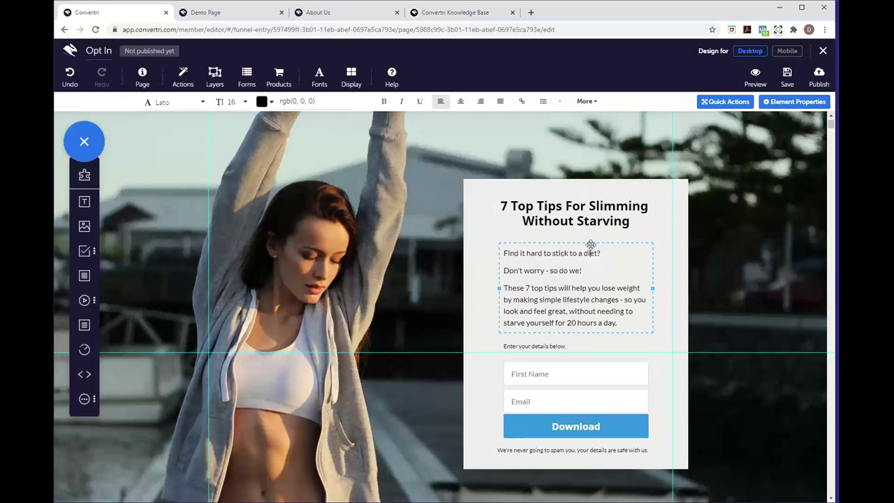
key("Escape")
key("Up")
key("Up")
key("Up")
key("Up")
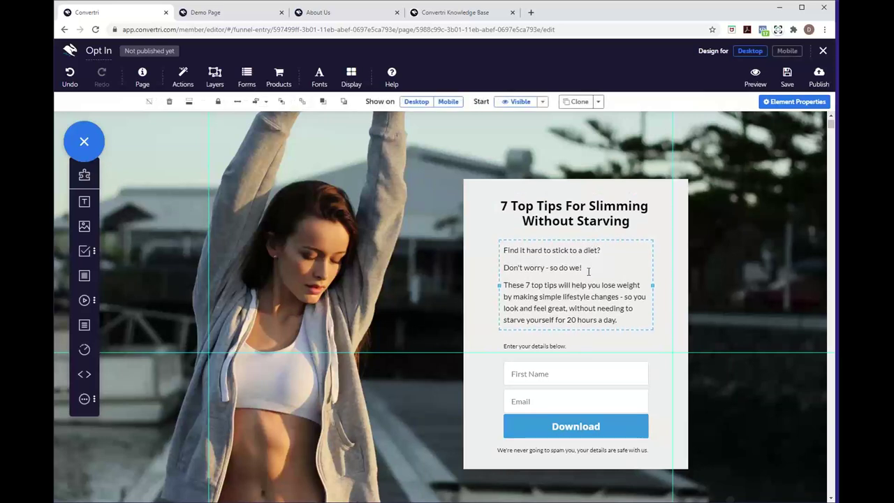
Nudge the "Enter your details below." text up slightly toward the paragraph block
left_click(571, 340)
key("Up")
key("Up")
key("Up")
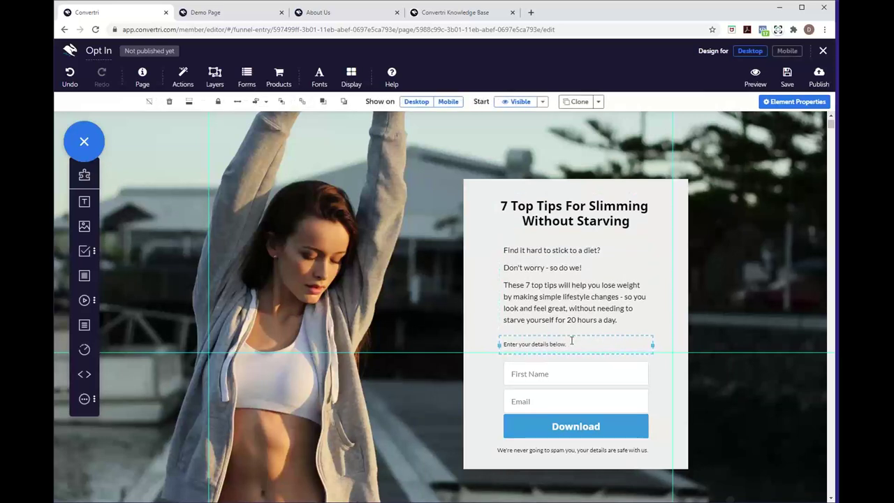
Nudge the First Name field up closer to "Enter your details below.", widening the gap above the Email field
left_click(566, 377)
key("Up")
key("Up")
key("Up")
key("Up")
key("Up")
key("Up")
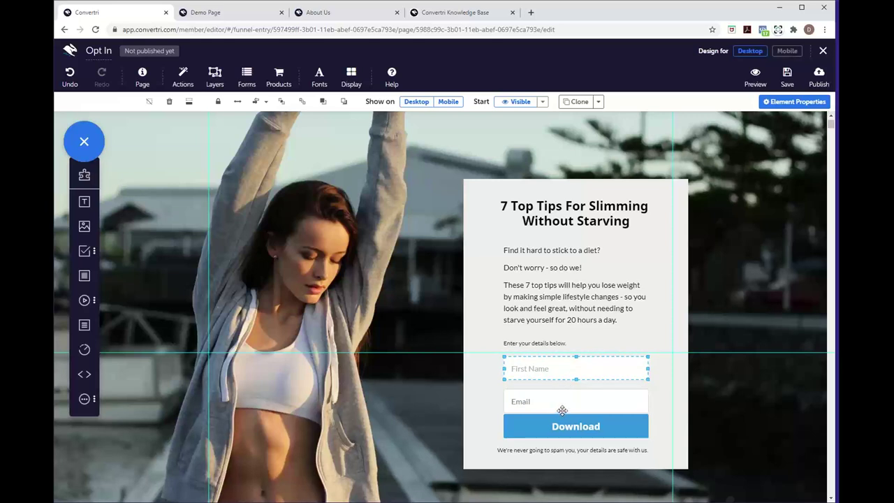
Distribute the First Name field, Email field and Download button evenly in the vertical direction
left_click(622, 431)
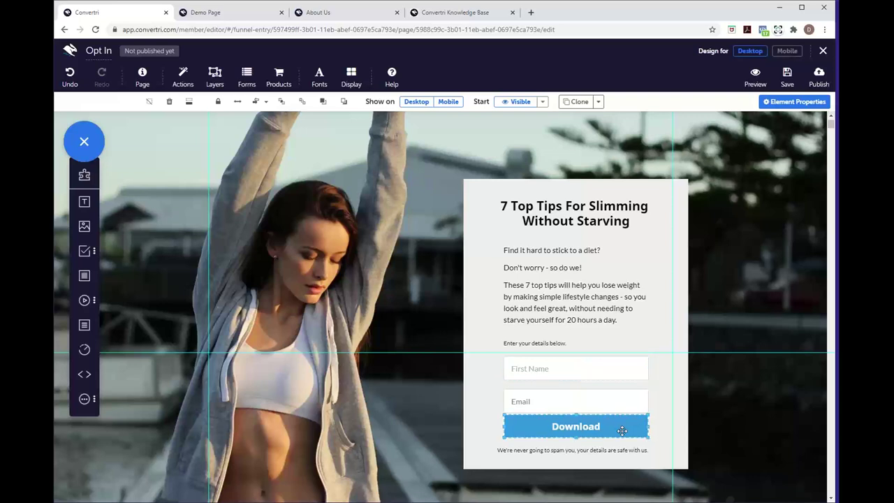
left_click(615, 401, "shift")
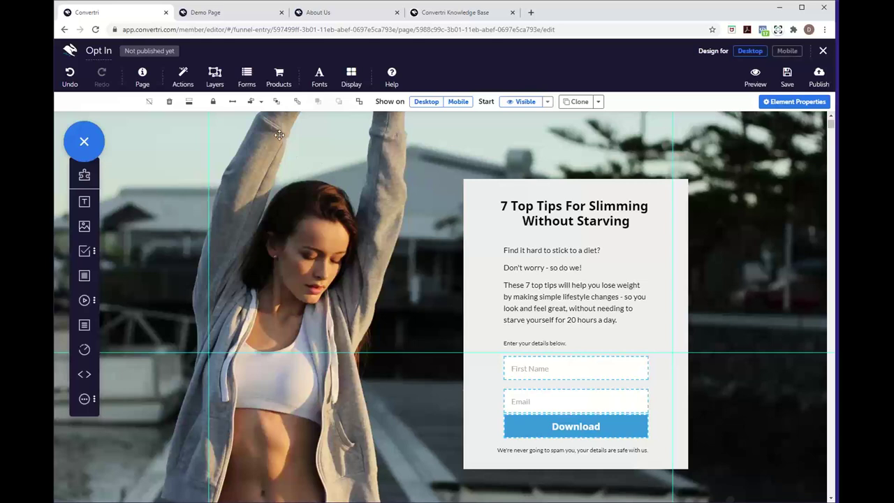
left_click(261, 104)
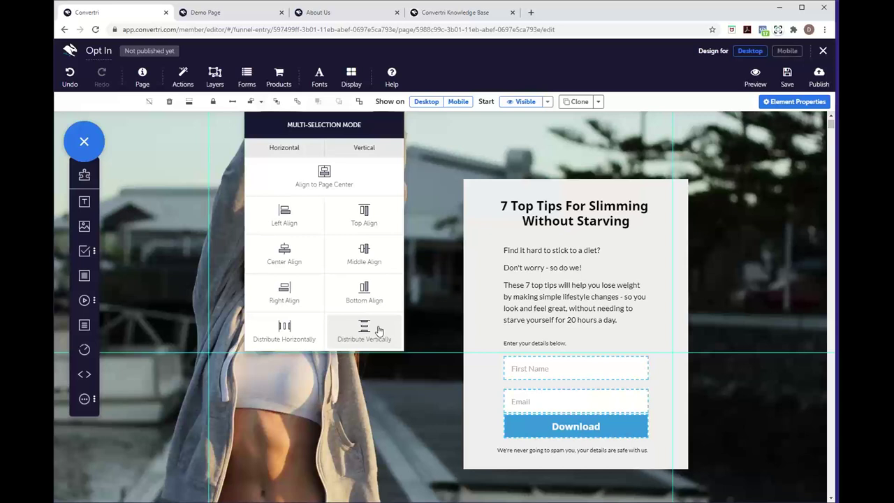
left_click(364, 330)
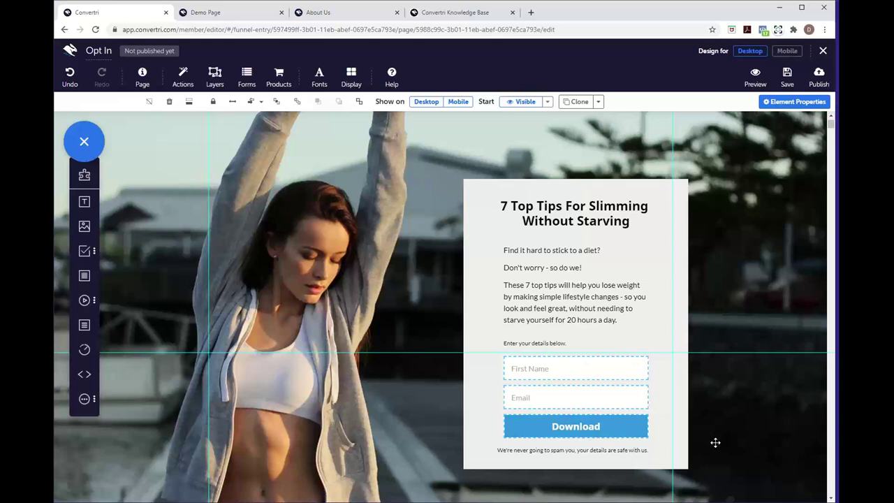
Make the form panel's background fill semi-transparent with the colour rgba(239, 239, 239, 0.75)
left_click(683, 447)
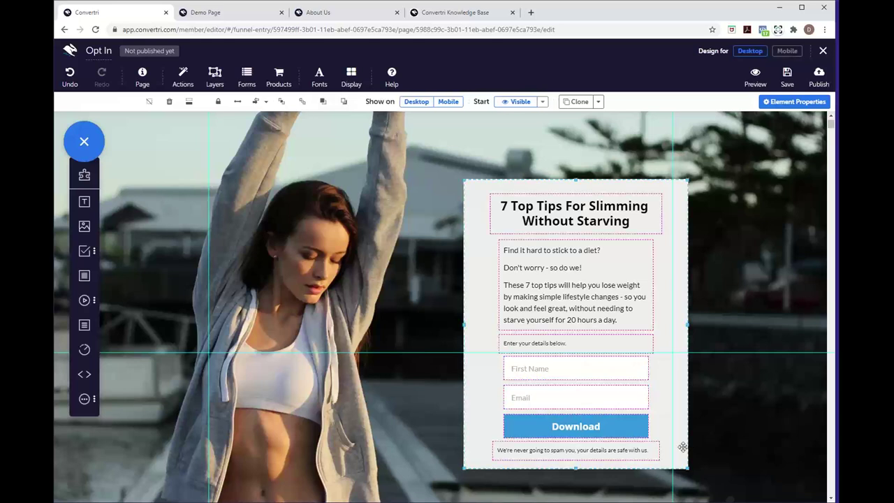
left_click(776, 105)
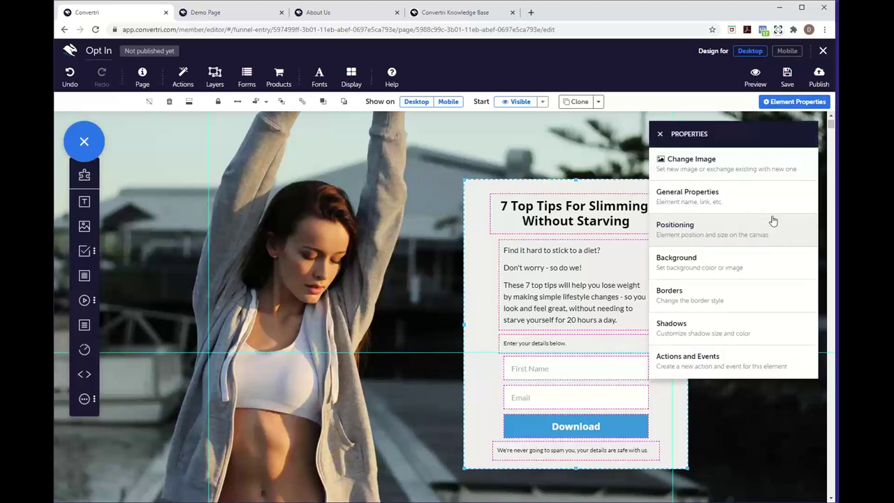
left_click(719, 273)
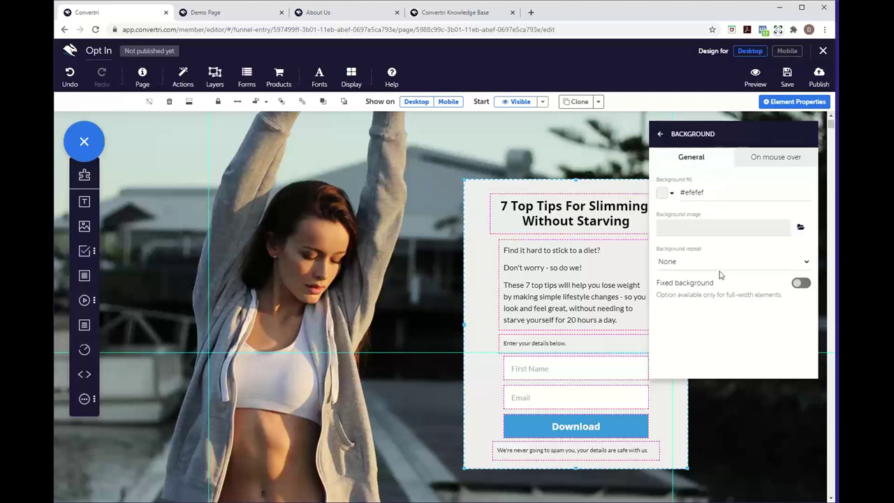
left_click(663, 195)
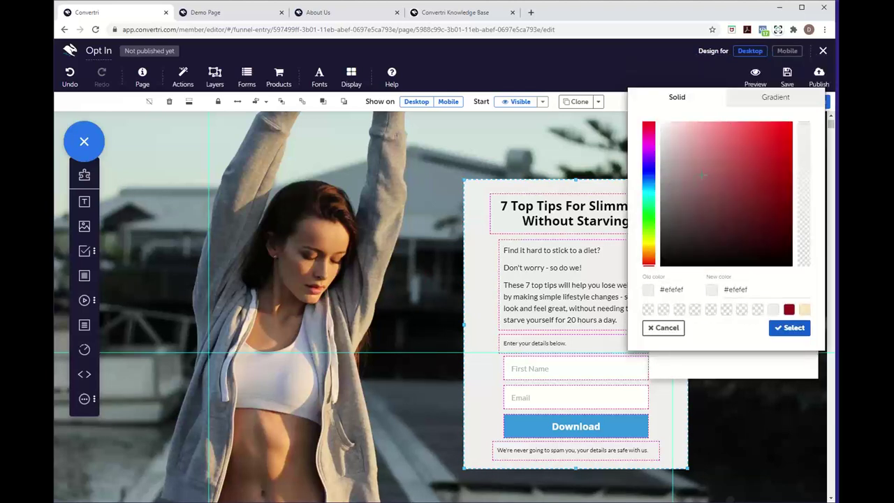
left_click(805, 129)
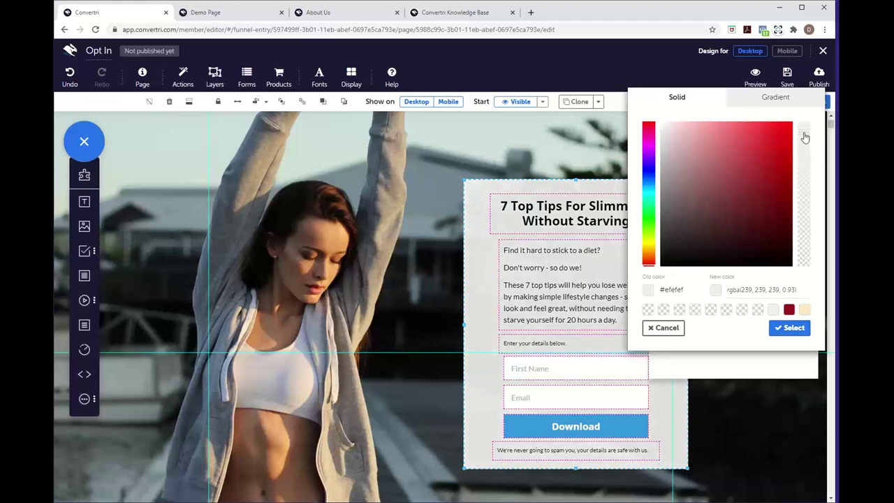
mouse_move(804, 137)
left_mouse_down()
mouse_move(806, 186)
mouse_move(804, 152)
left_mouse_up()
left_click(795, 289)
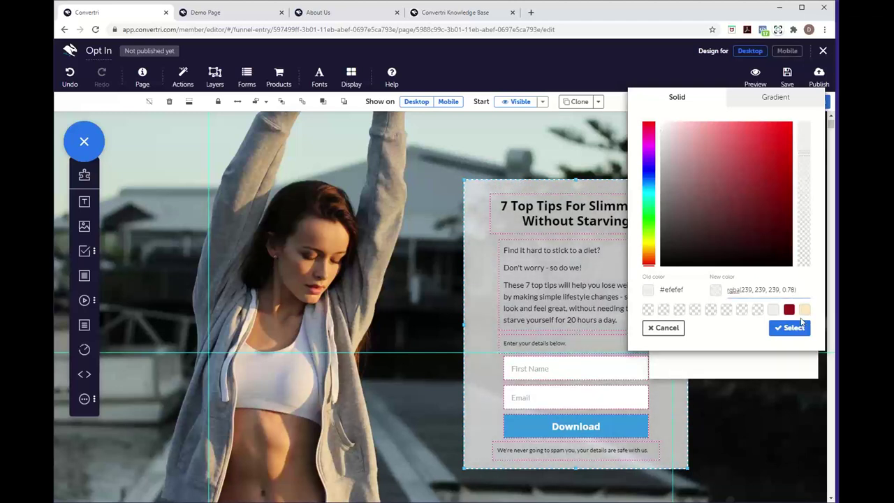
key("BackSpace")
type("5")
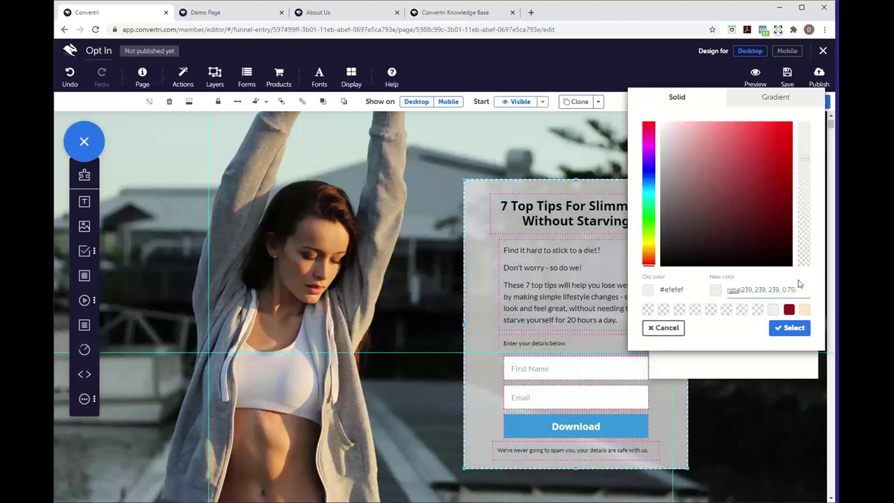
left_click(792, 328)
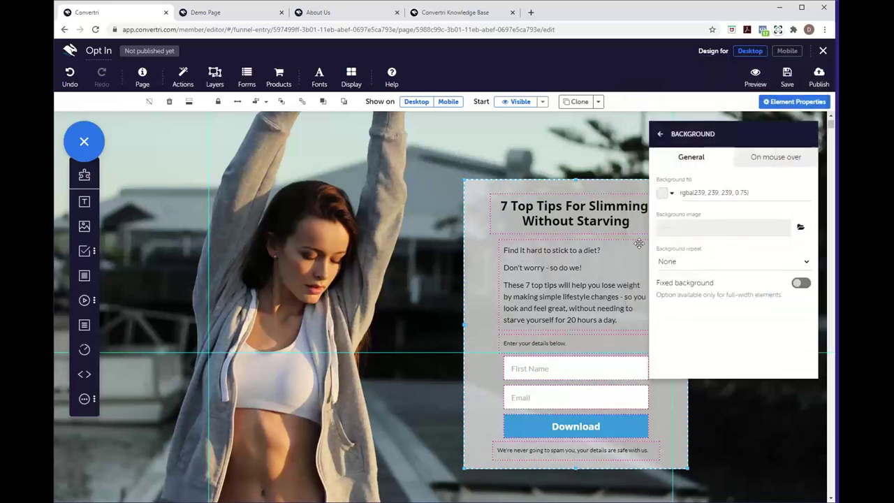
Round the form panel's top-left and bottom-right corners with a border radius of 25 each
left_click(661, 134)
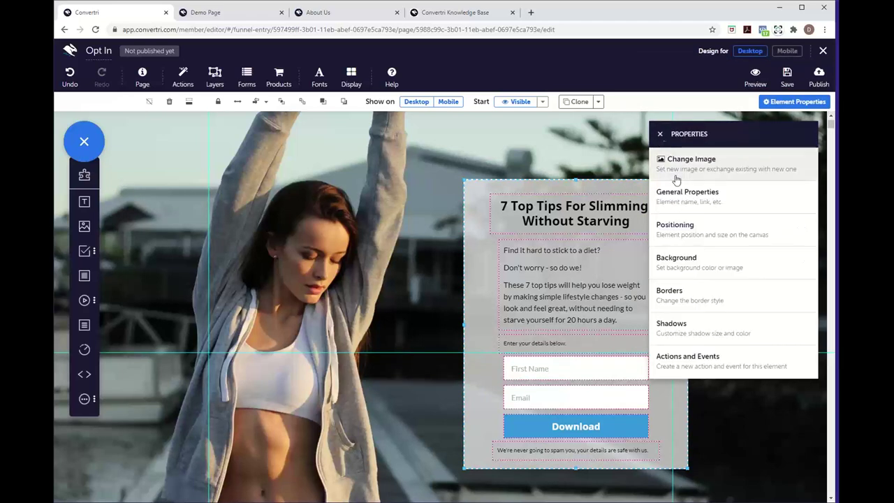
left_click(690, 291)
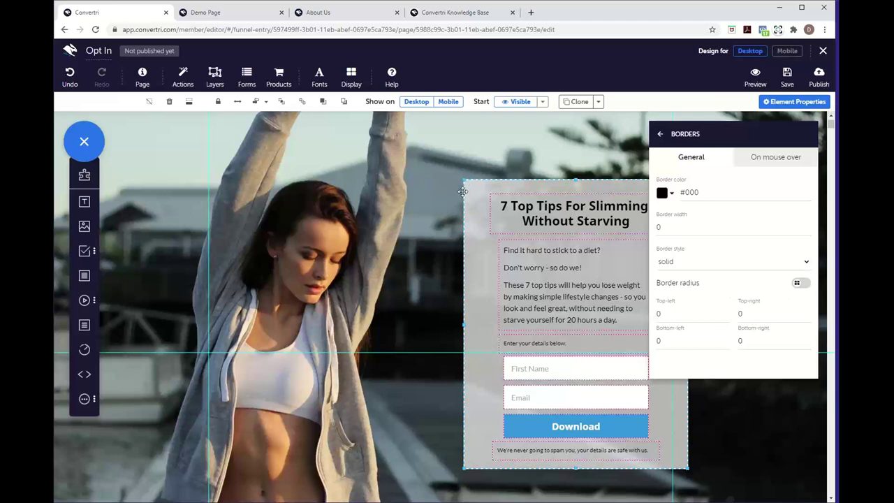
left_click(714, 313)
left_click_drag(714, 313, 648, 314)
type("25")
left_click(741, 342)
type("25")
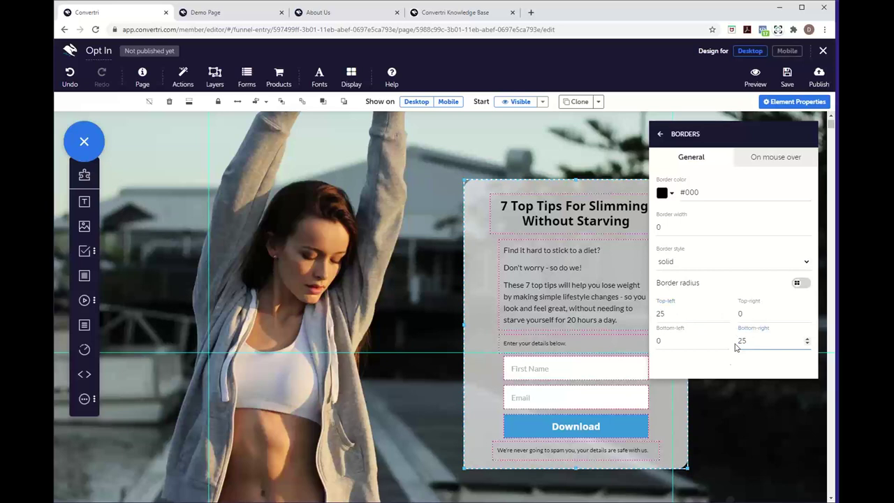
Switch the form panel to one border radius of 25 for all corners and close its properties
left_click(798, 284)
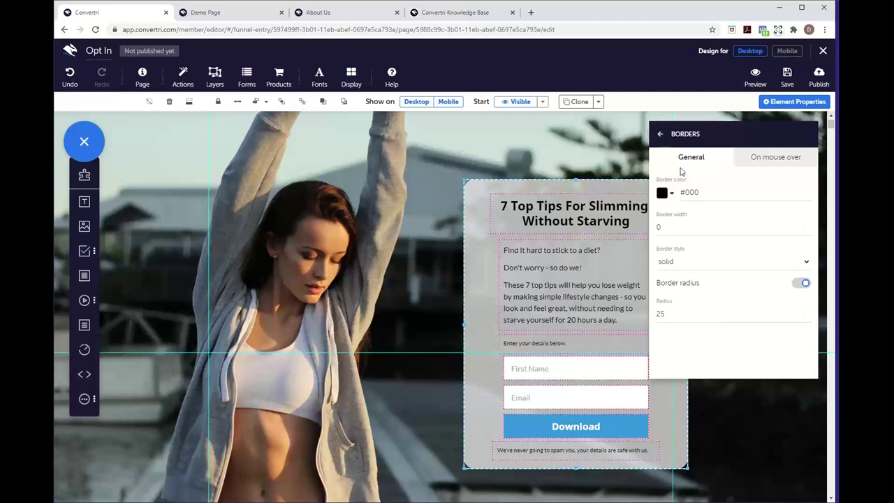
left_click(806, 315)
left_click(806, 318)
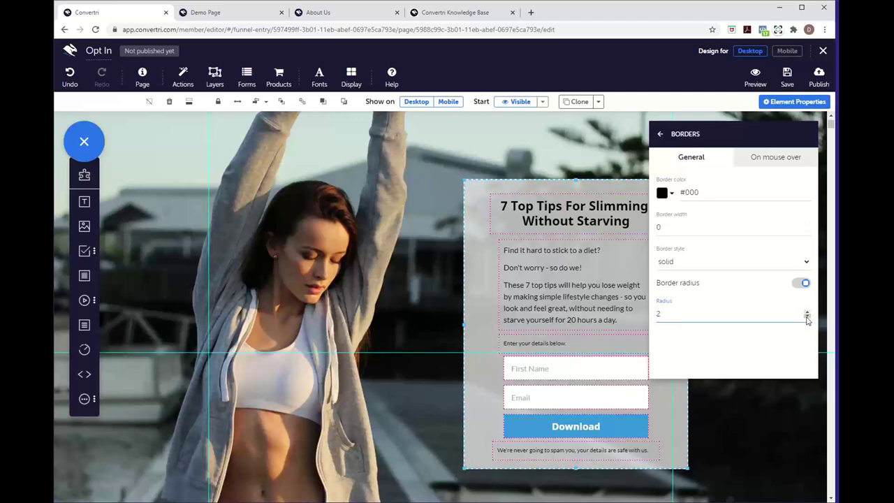
type("5")
left_click(755, 335)
left_click(661, 135)
left_click(660, 135)
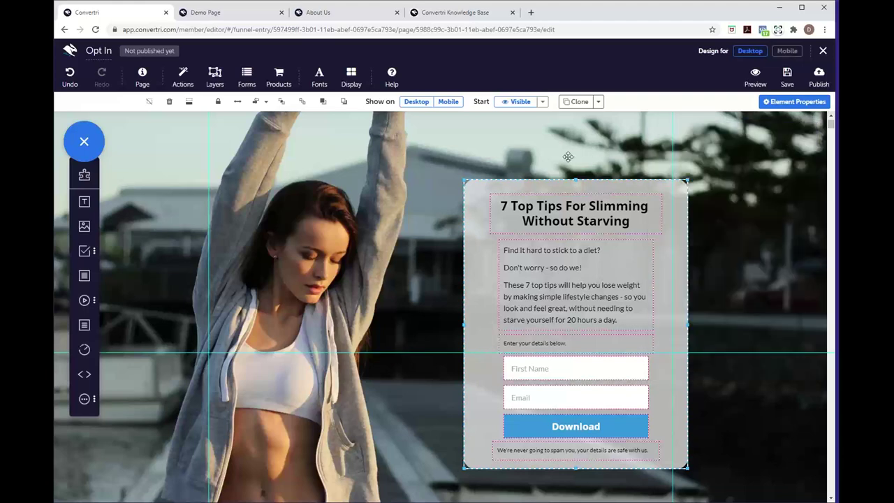
Add a text element reading "Privacy Policy" on the cream footer panel below the background image
scroll(624, 380, "down", 2)
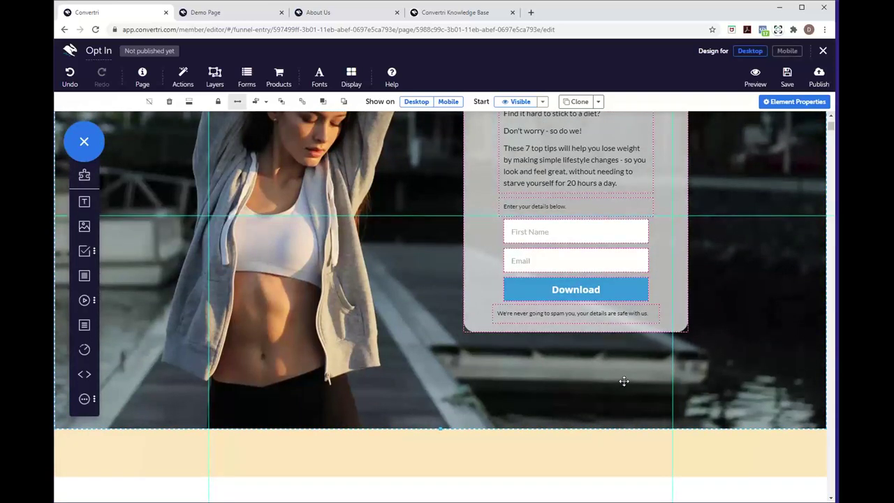
mouse_move(89, 203)
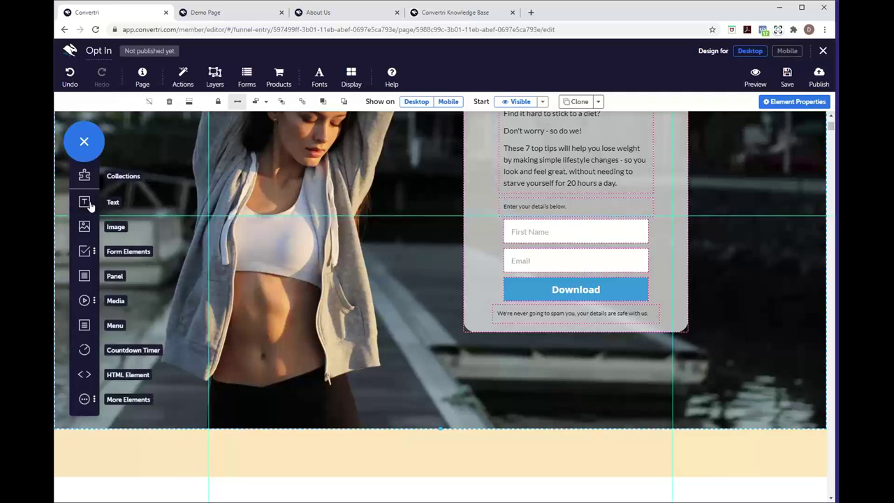
left_click_drag(90, 202, 412, 454)
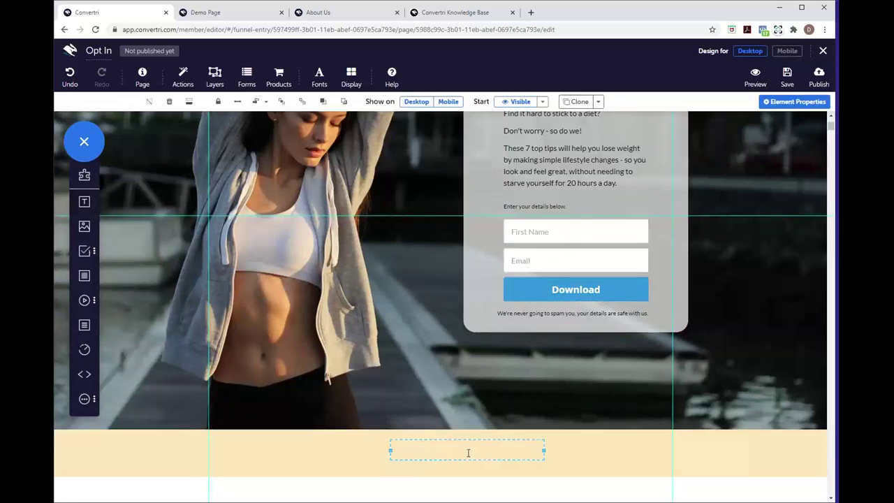
left_click(460, 451)
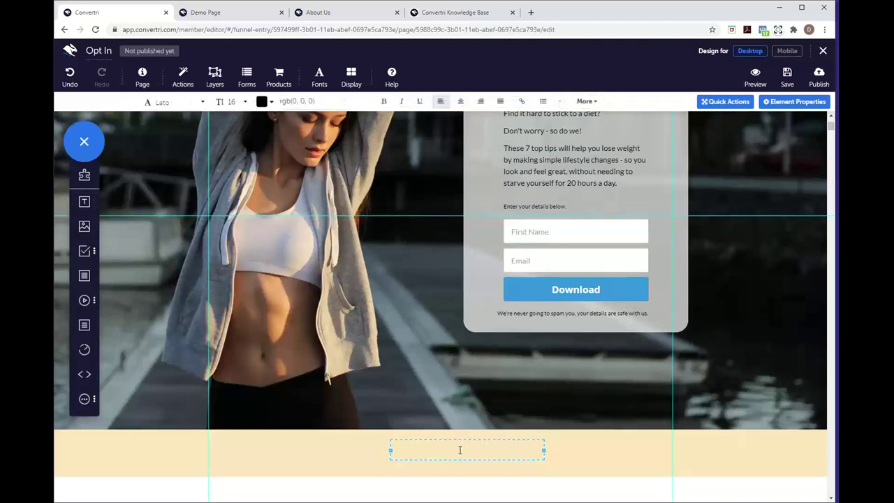
type("Privacy Policy")
Align the "Privacy Policy" text element horizontally to the page centre and centre the text within it
left_click(473, 442)
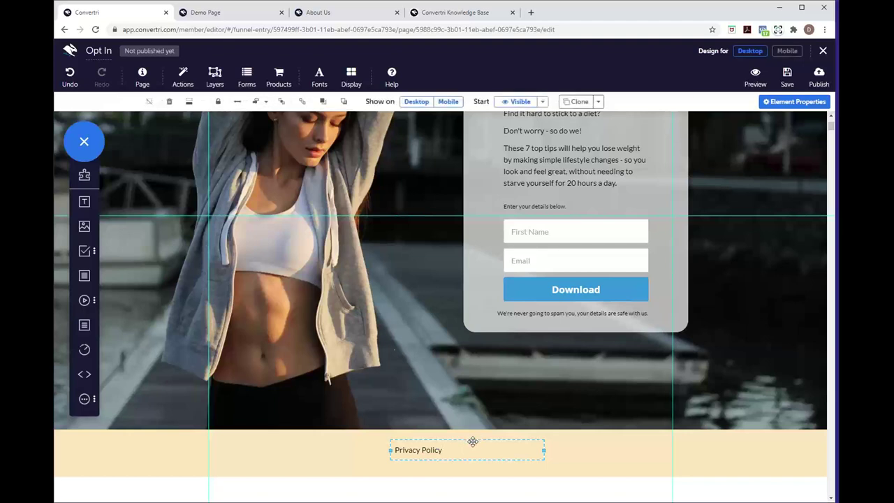
left_click(257, 102)
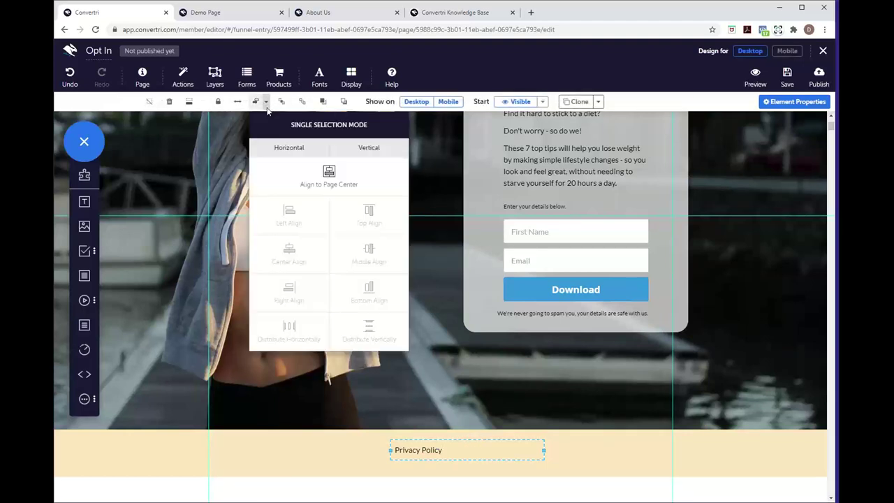
left_click(322, 176)
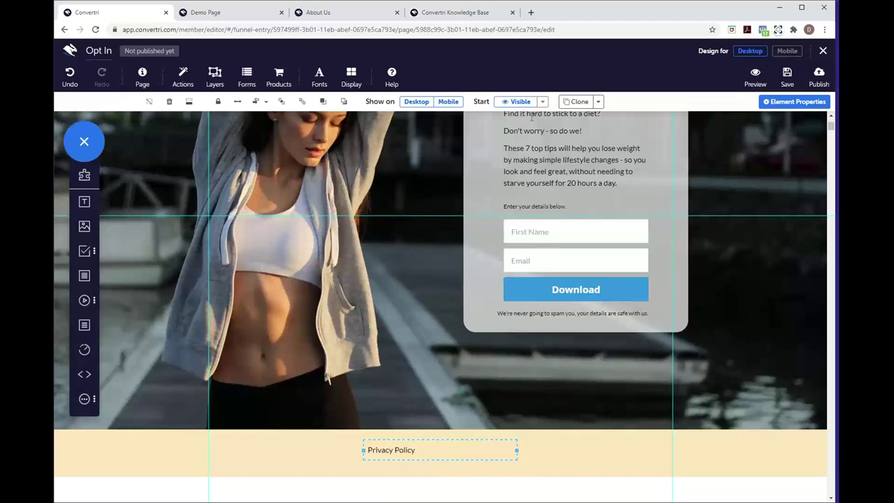
left_click(409, 450)
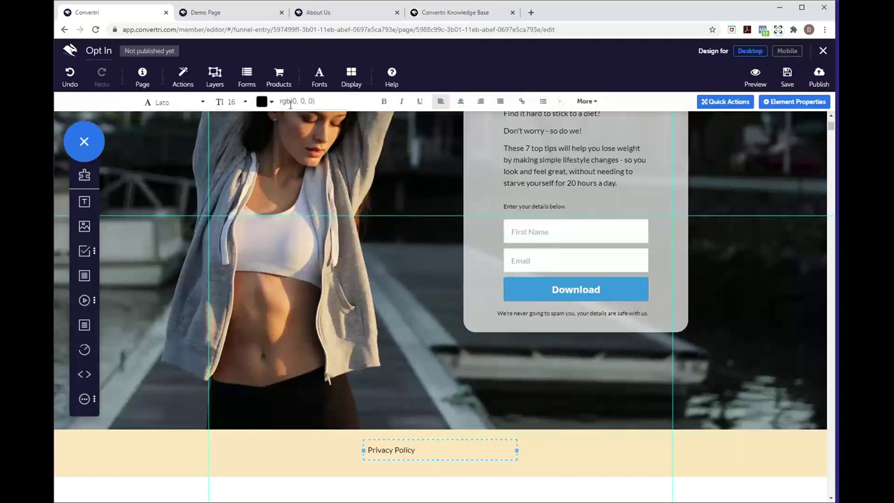
left_click(460, 102)
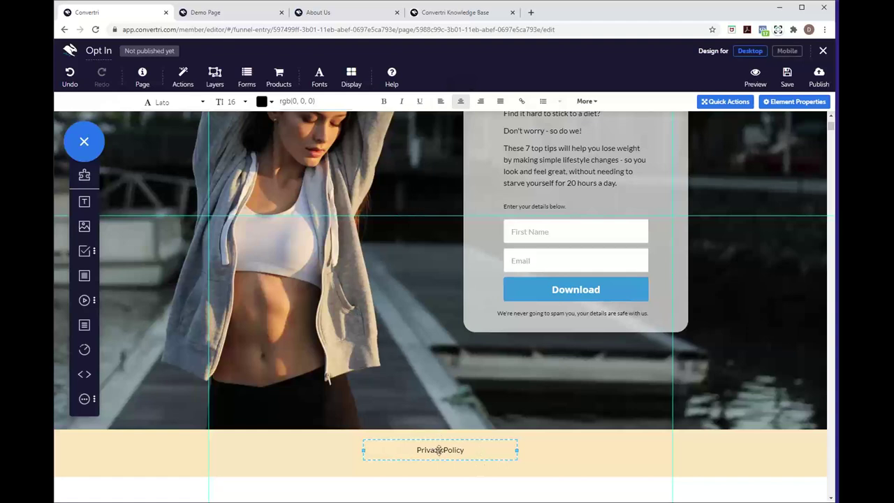
left_click_drag(468, 450, 414, 443)
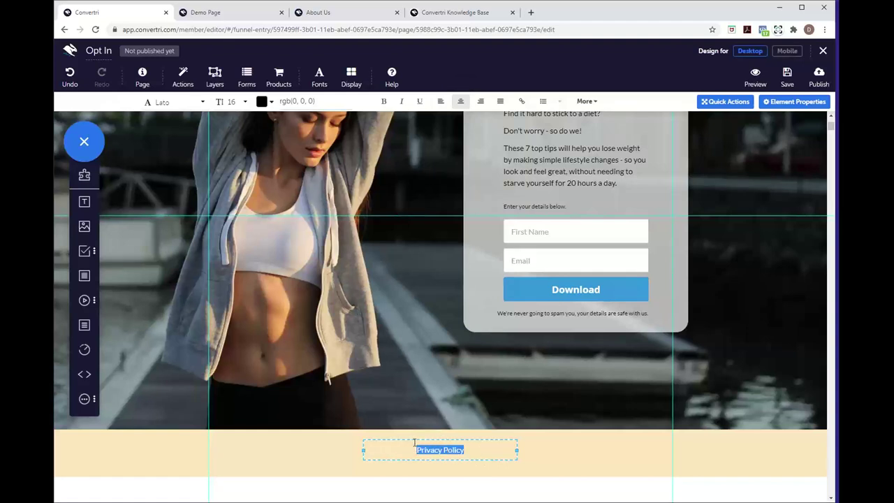
left_click(523, 103)
left_click(385, 116)
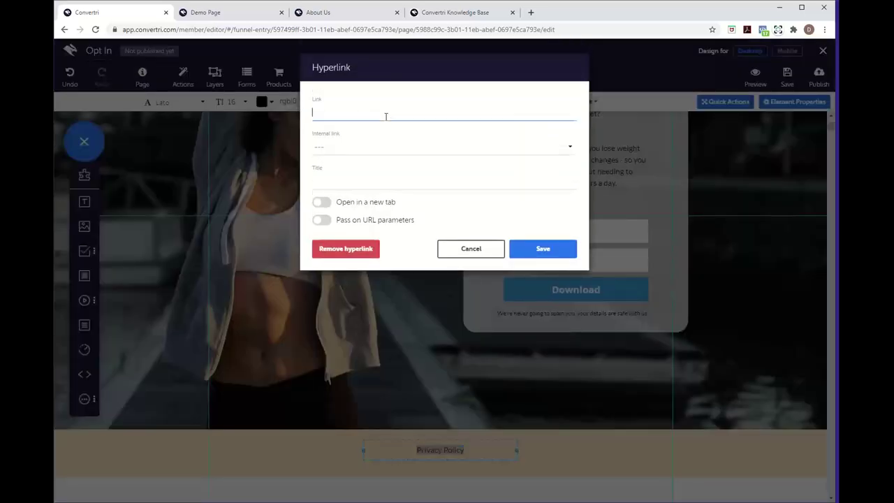
type("https://convertri.com/privacypolc")
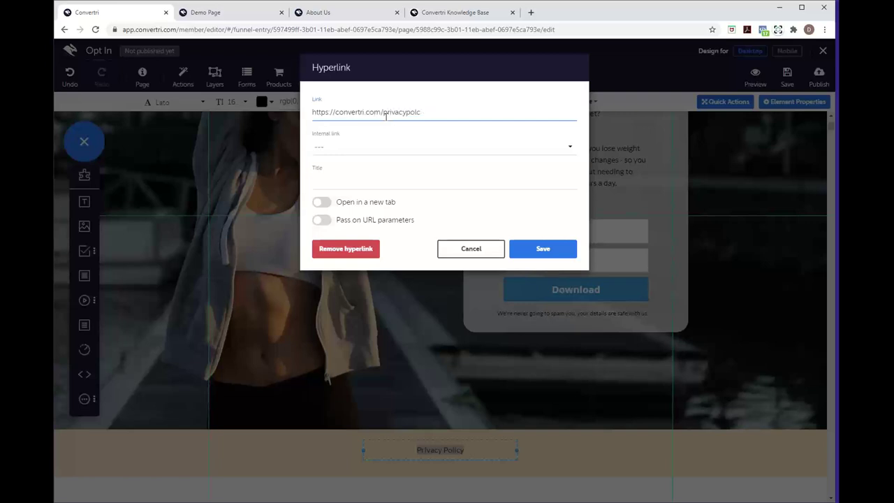
type("iycy")
left_click(321, 202)
left_click(556, 254)
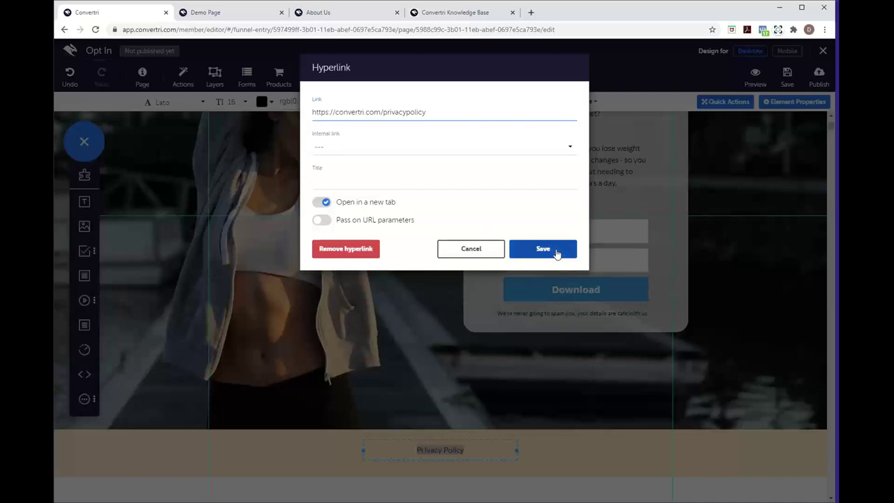
left_click(454, 468)
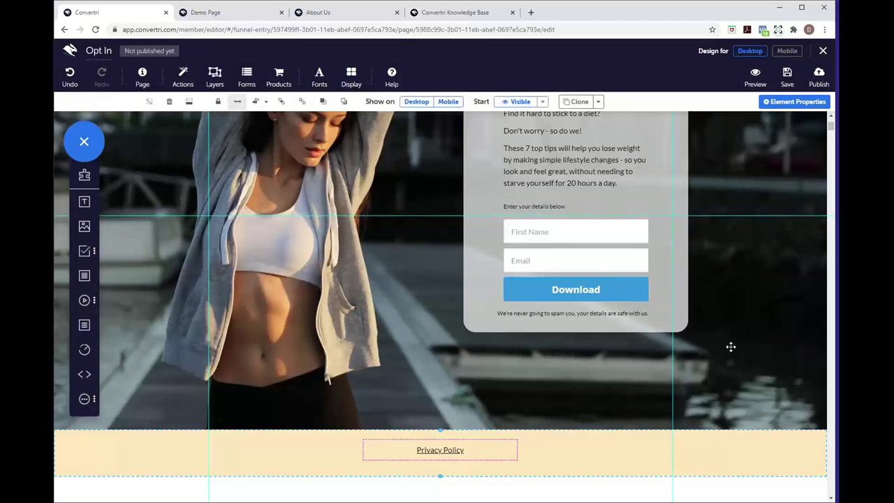
scroll(731, 347, "up", 2)
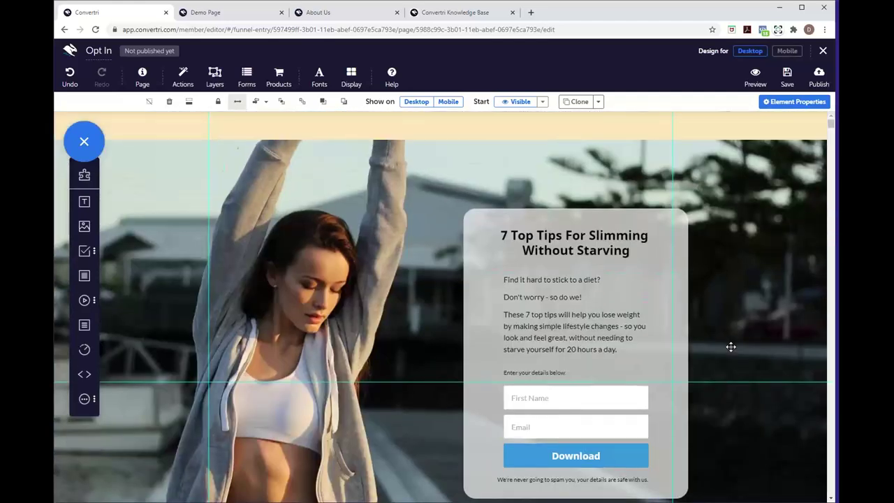
scroll(730, 347, "down", 3)
scroll(730, 346, "up", 3)
scroll(730, 346, "down", 1)
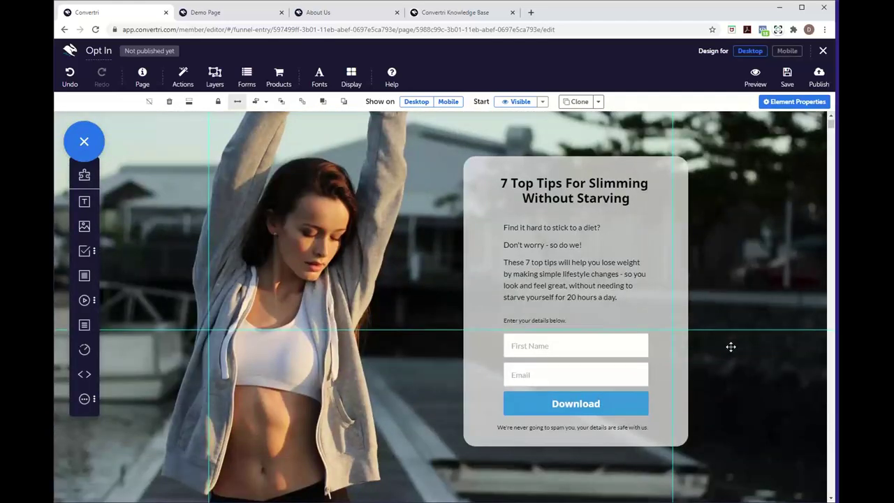
scroll(730, 346, "up", 1)
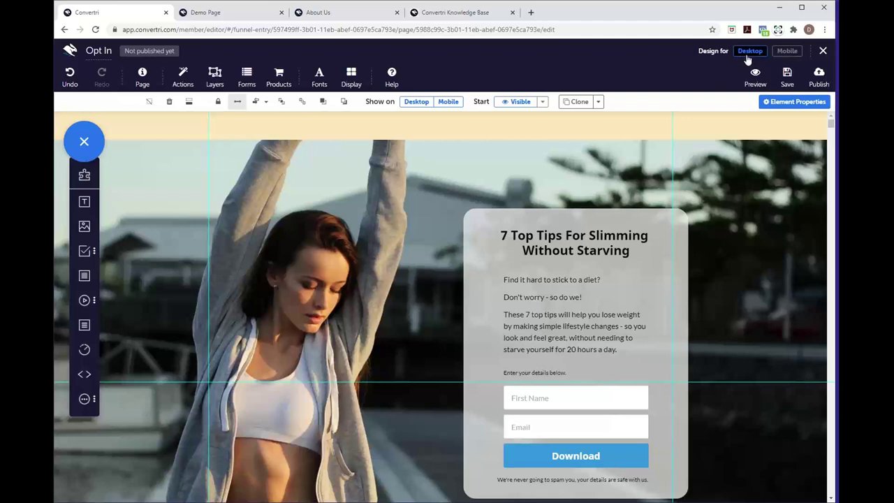
Switch to the mobile design and examine its layout from the header panel through the form to the Privacy Policy footer
left_click(786, 51)
scroll(640, 158, "down", 10)
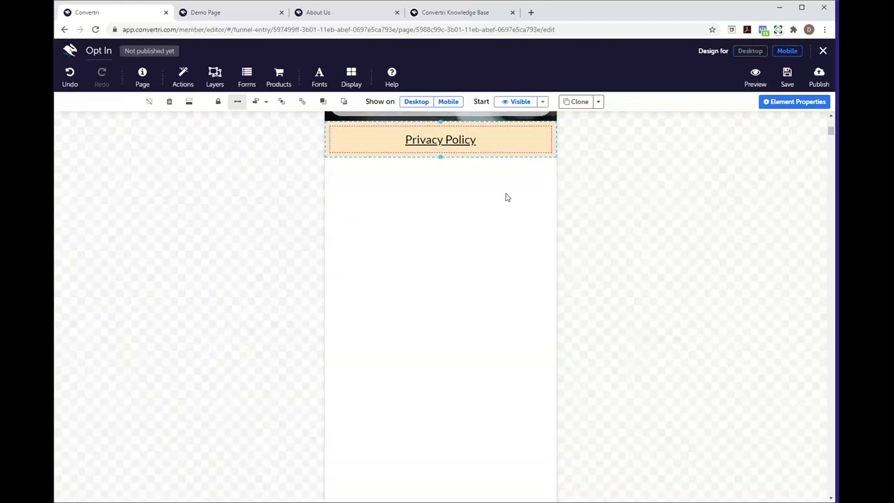
scroll(507, 197, "up", 10)
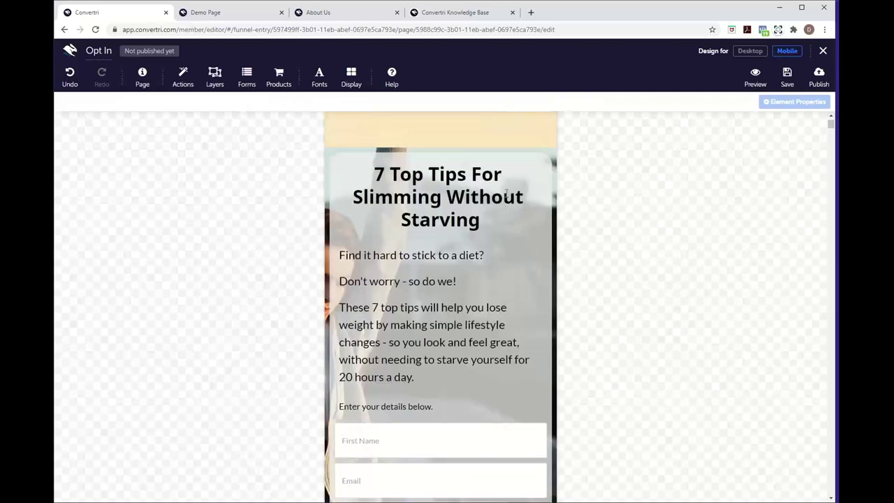
scroll(495, 176, "up", 1)
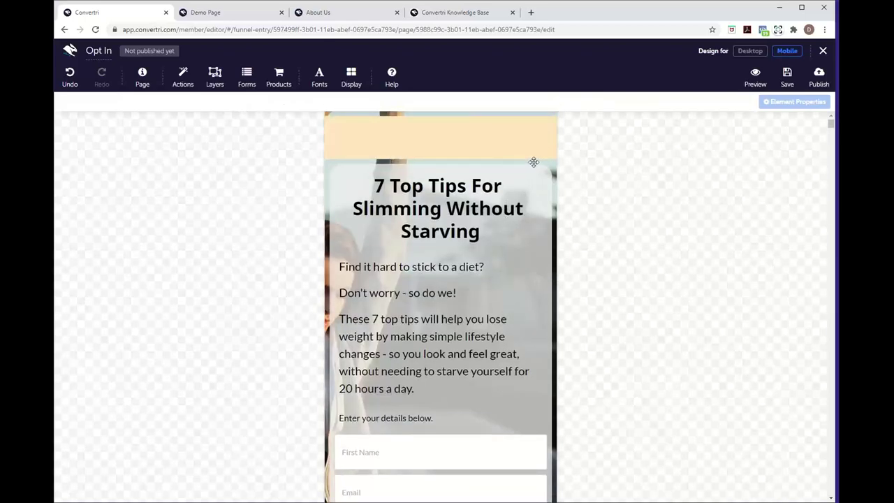
scroll(537, 270, "down", 3)
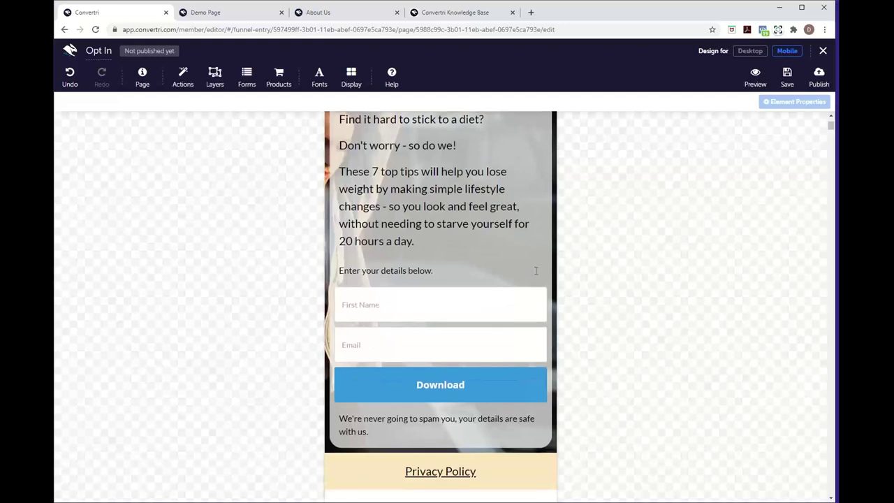
scroll(535, 270, "down", 1)
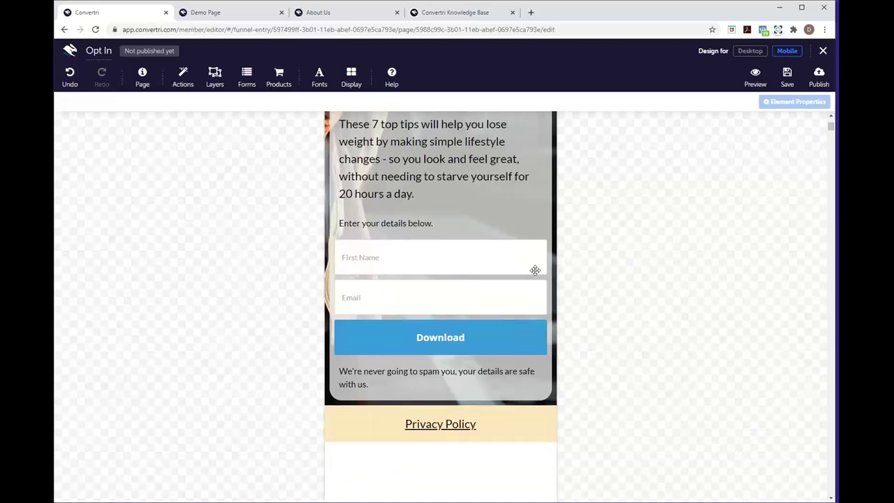
scroll(535, 270, "up", 4)
scroll(536, 270, "down", 4)
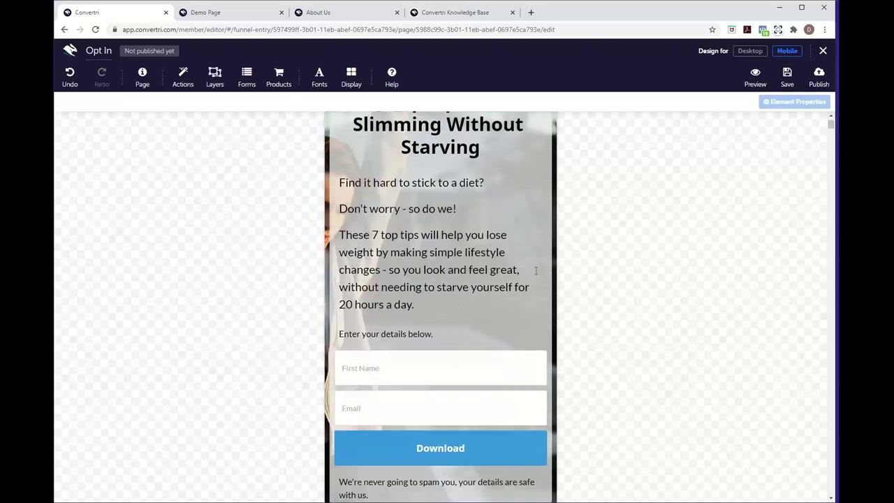
scroll(535, 270, "up", 1)
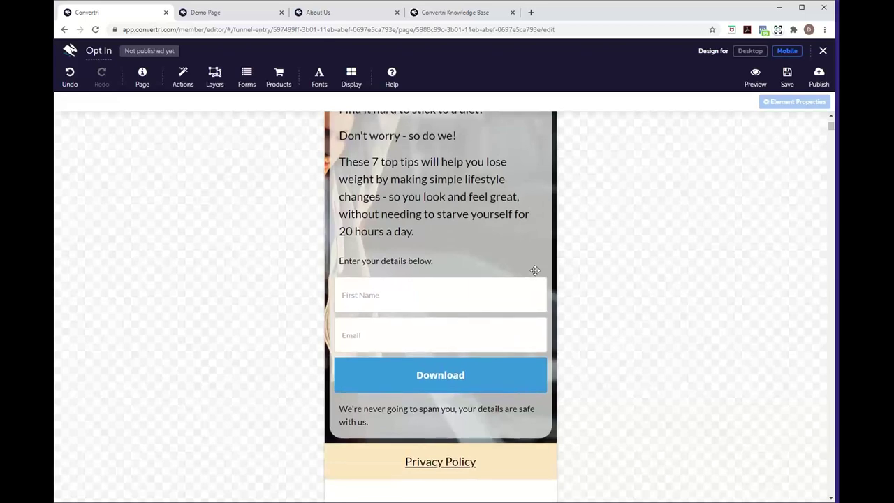
scroll(535, 271, "up", 3)
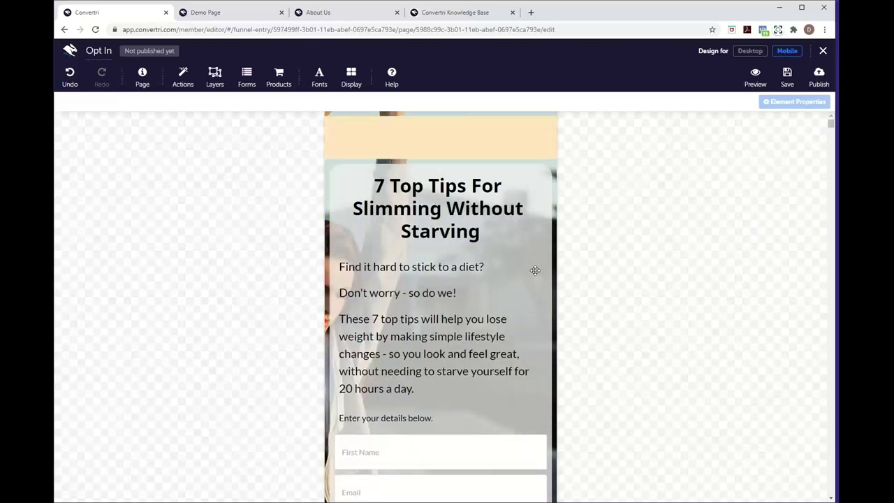
scroll(535, 270, "down", 3)
scroll(535, 271, "up", 3)
scroll(469, 451, "down", 1)
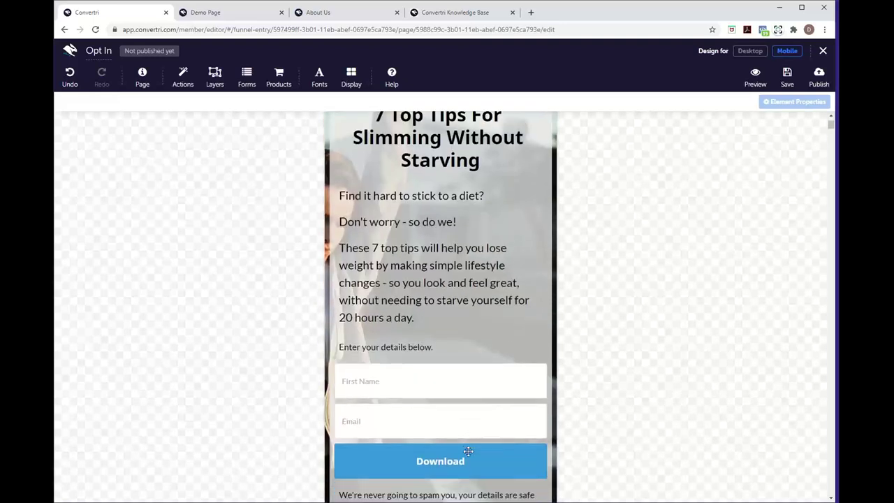
scroll(512, 259, "up", 1)
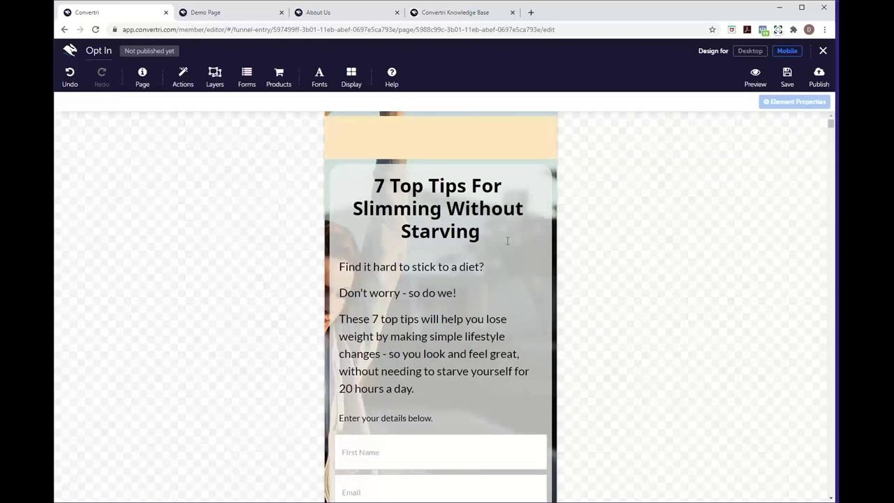
Swap the headline and the body text on the mobile layout, and check the desktop design for the same elements
left_click(507, 238)
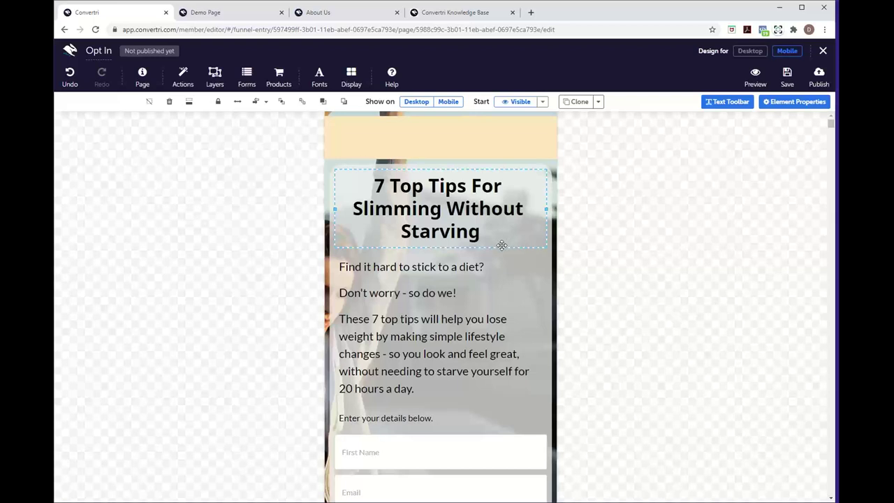
left_click_drag(501, 245, 502, 405)
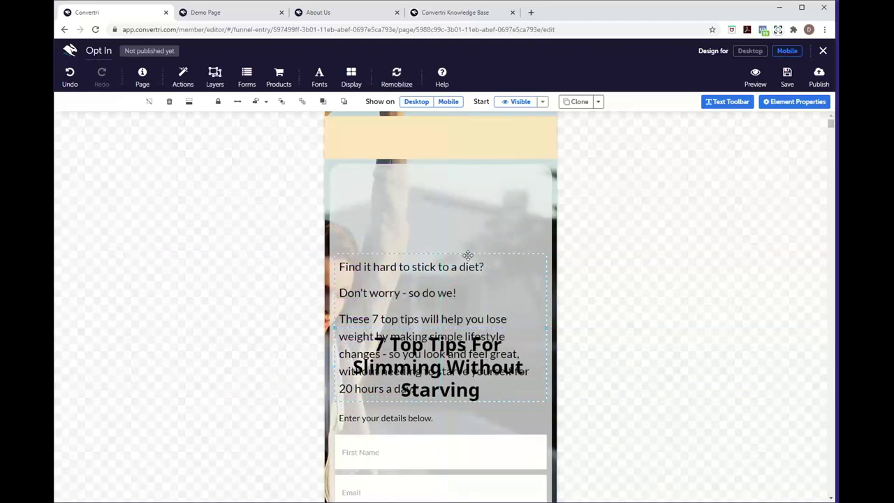
left_click_drag(465, 255, 467, 171)
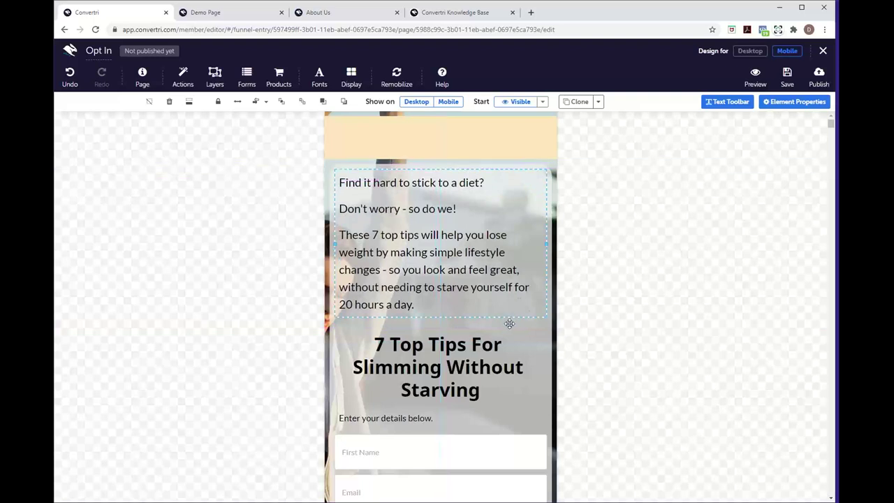
left_click(745, 56)
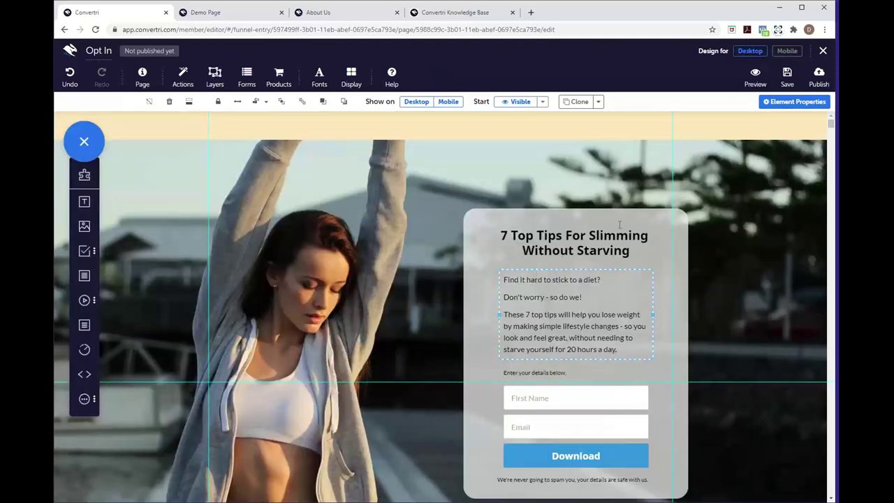
left_click(783, 53)
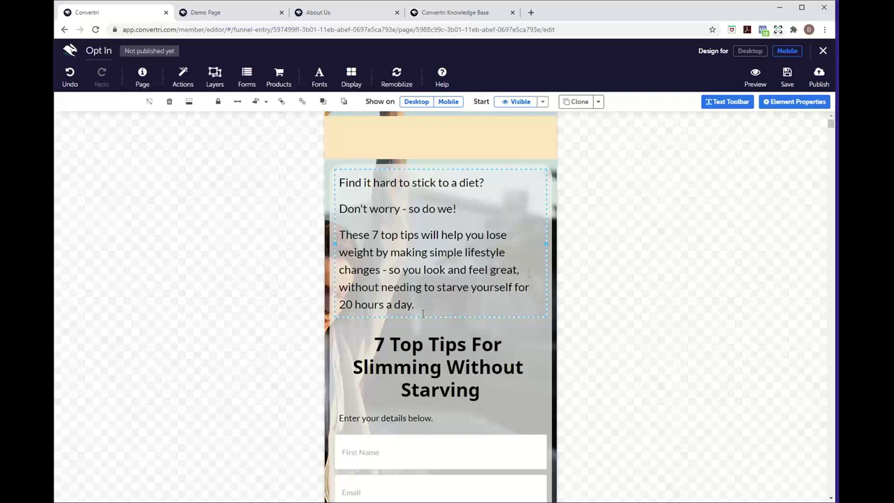
Remobilize all elements to regenerate the mobile layout from the desktop design
left_click(405, 79)
left_click(403, 79)
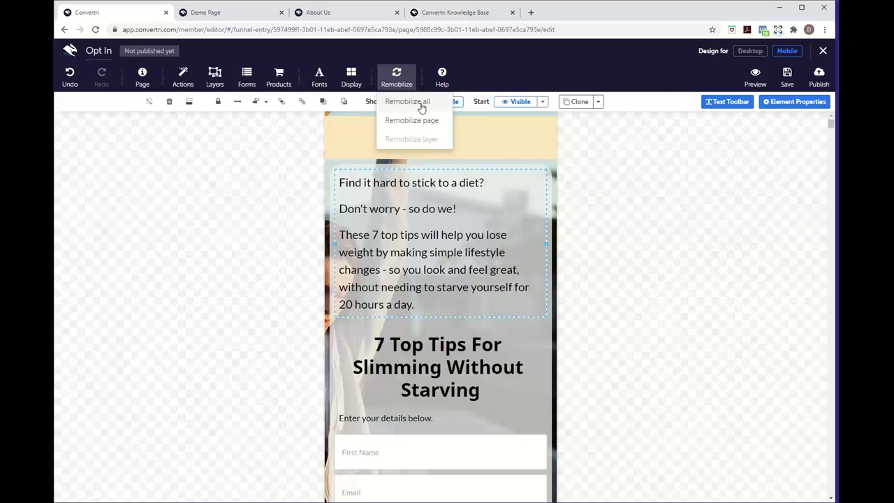
left_click(421, 105)
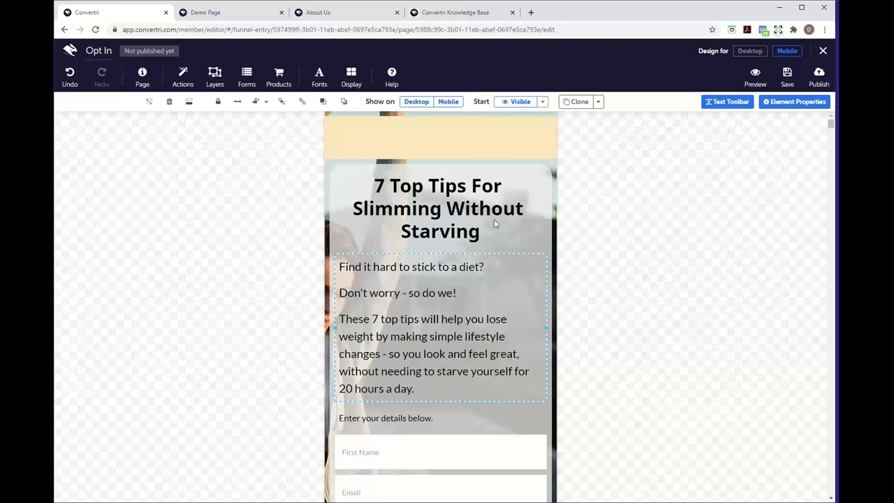
Save the Opt In page, return to its desktop design and close the editor
left_click(788, 73)
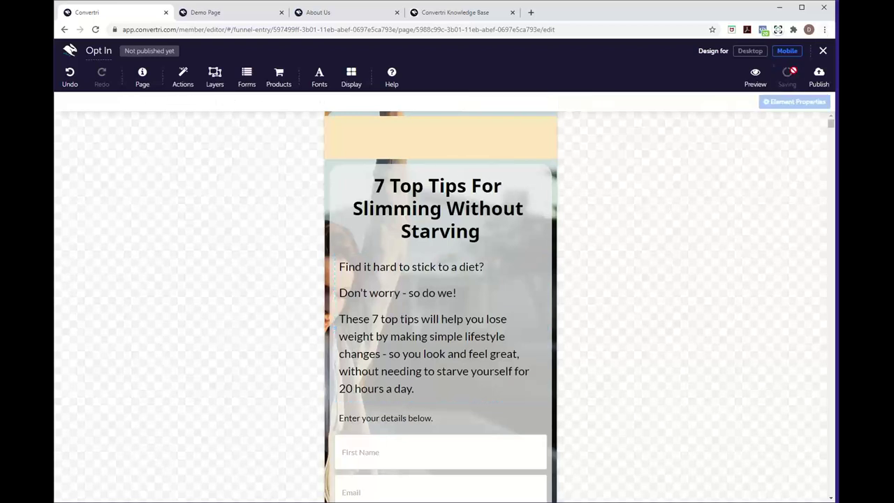
left_click(750, 51)
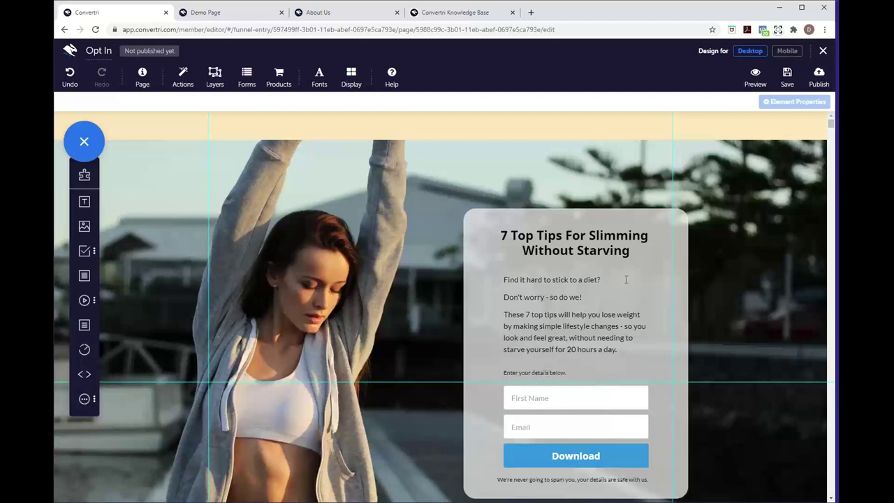
left_click(821, 62)
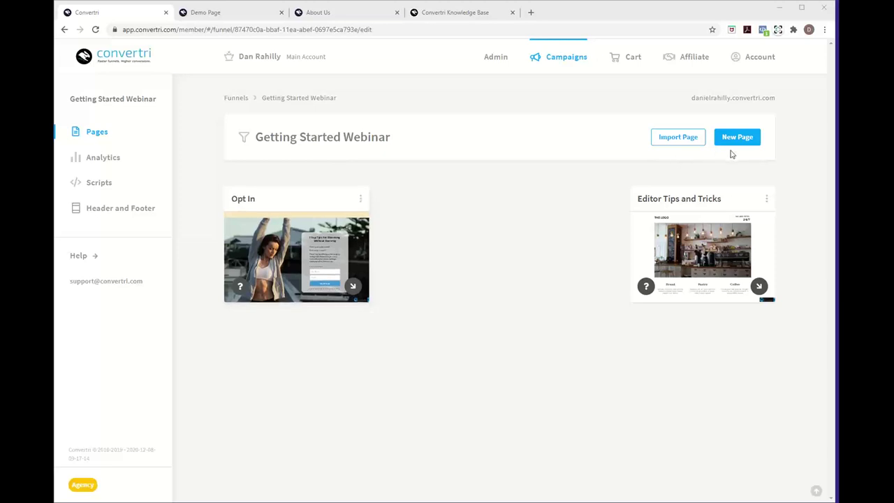
Clone the Opt In page under the new page name "Thank You"
left_click(361, 199)
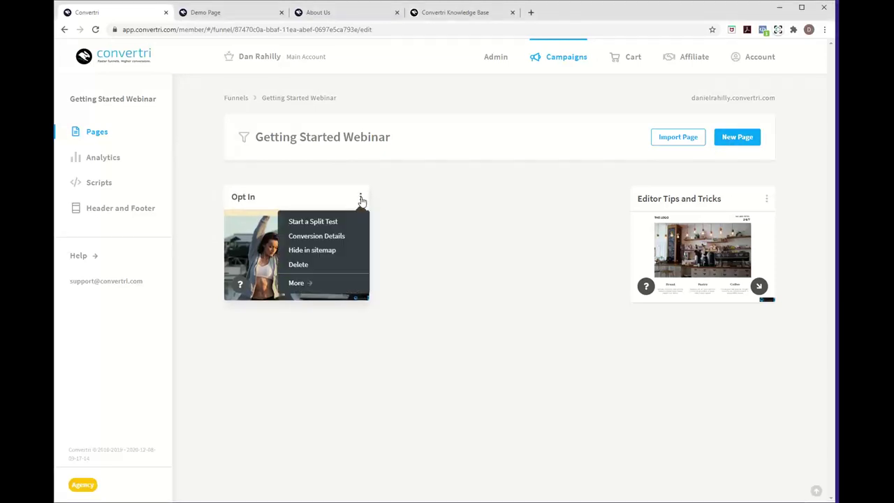
left_click(311, 283)
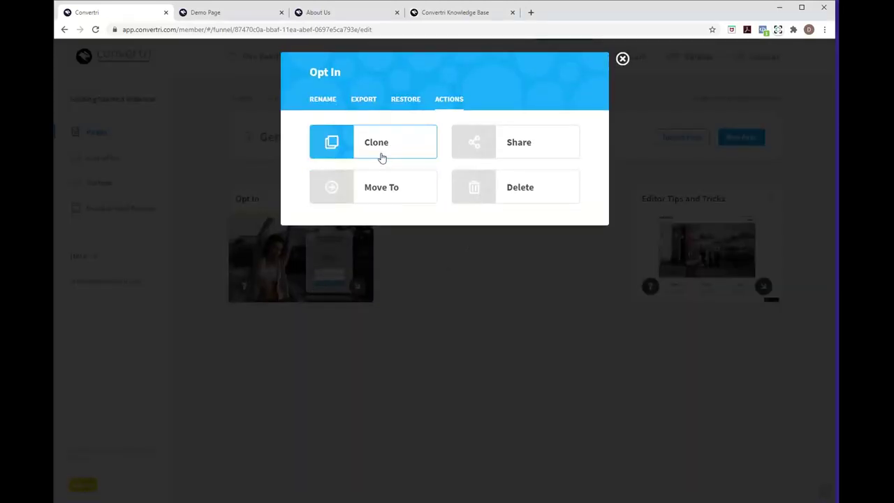
left_click(382, 153)
left_click(380, 154)
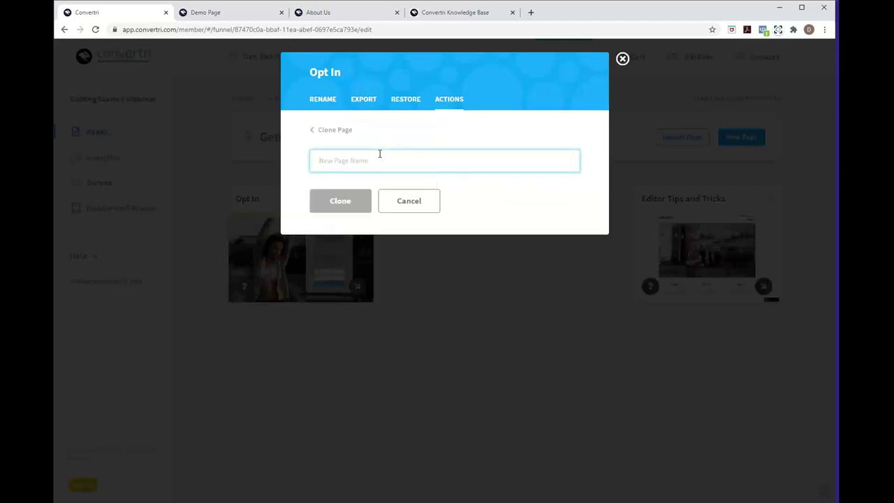
type("Thank You")
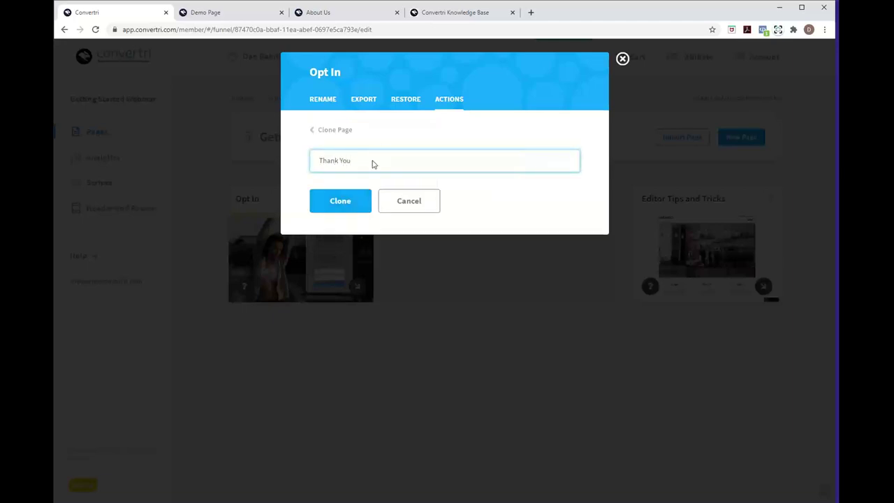
left_click(343, 206)
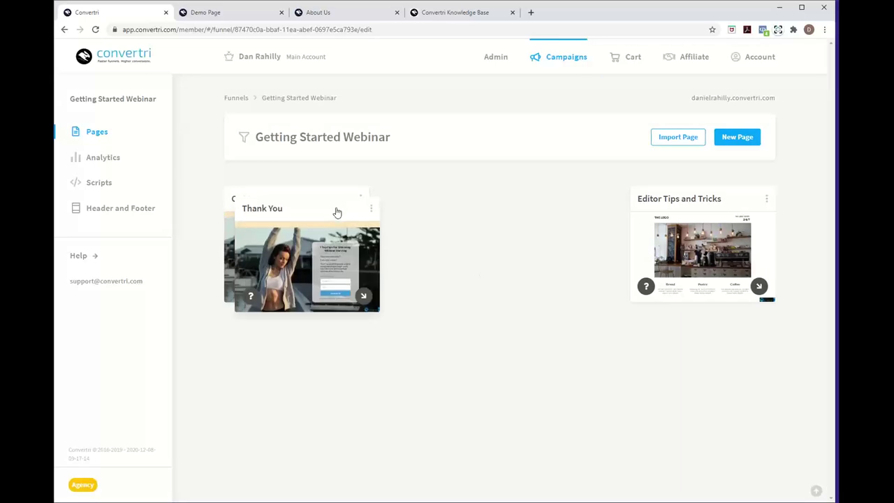
Place the Thank You page between Opt In and Editor Tips and Tricks, and open it for editing
left_click_drag(336, 211, 505, 202)
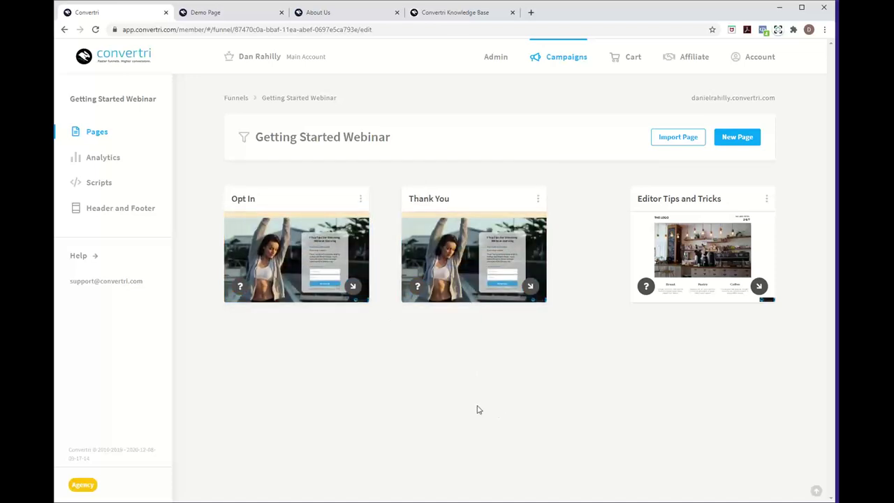
mouse_move(473, 201)
left_click_drag(473, 201, 485, 200)
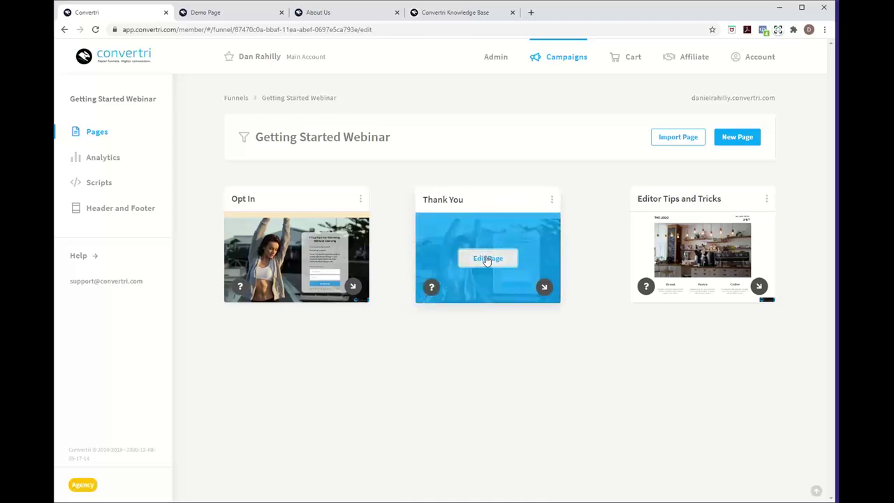
left_click(486, 259)
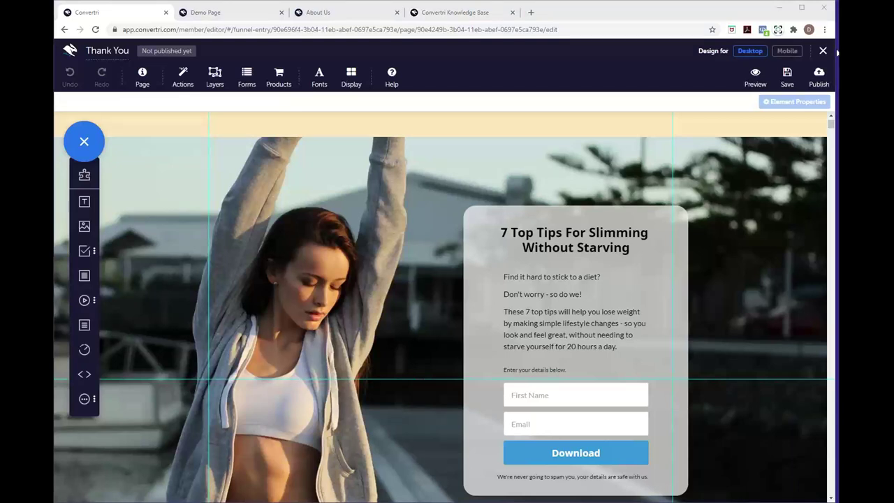
Delete the First Name and Email input fields from the form panel on the Thank You page
scroll(641, 294, "down", 1)
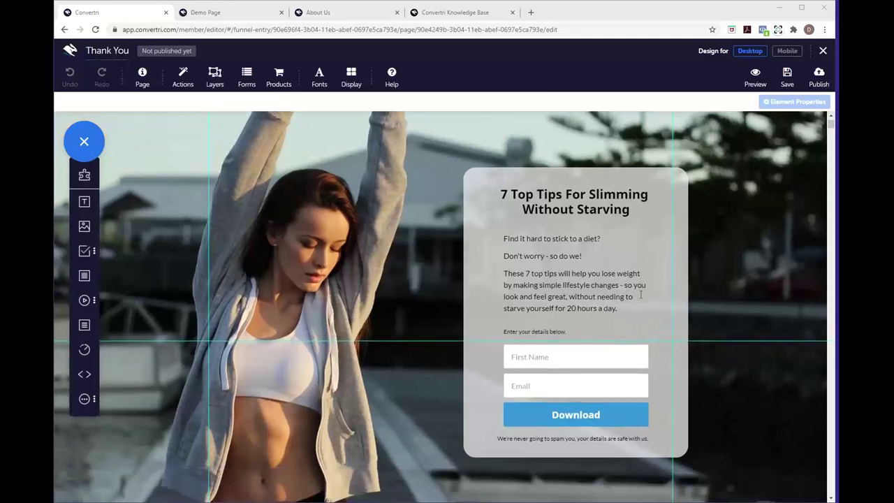
left_click(554, 355)
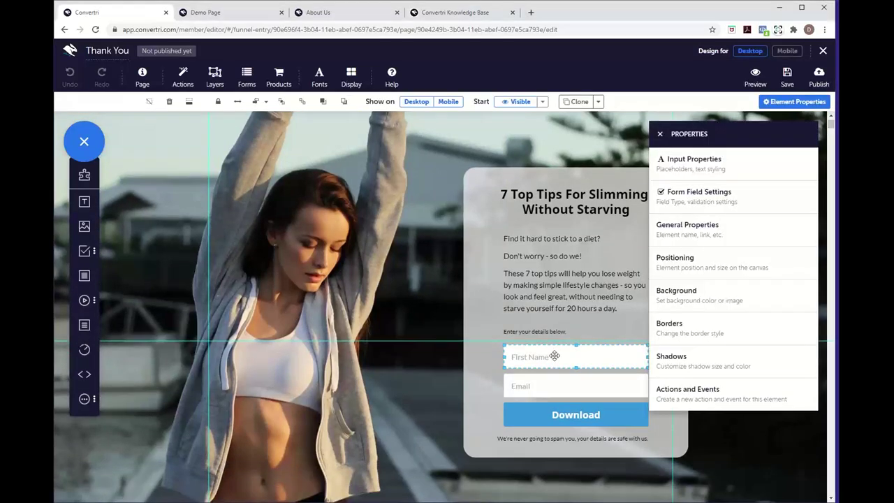
key("Delete")
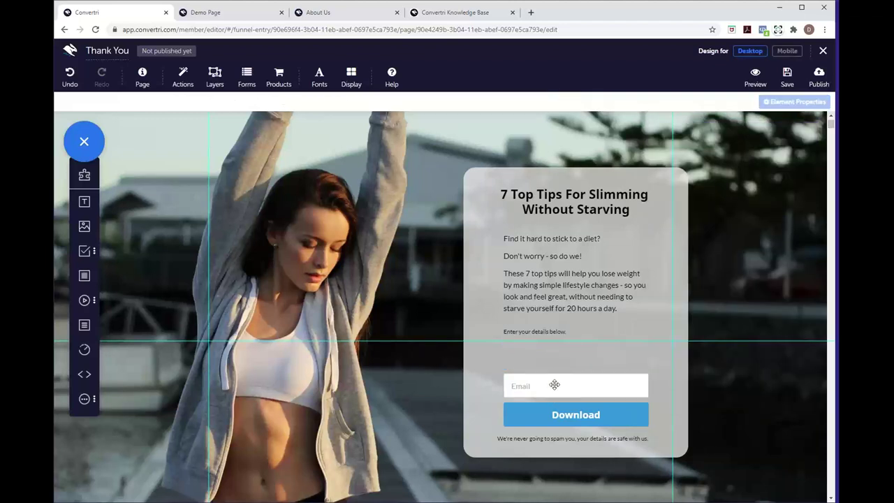
left_click(555, 384)
key("Delete")
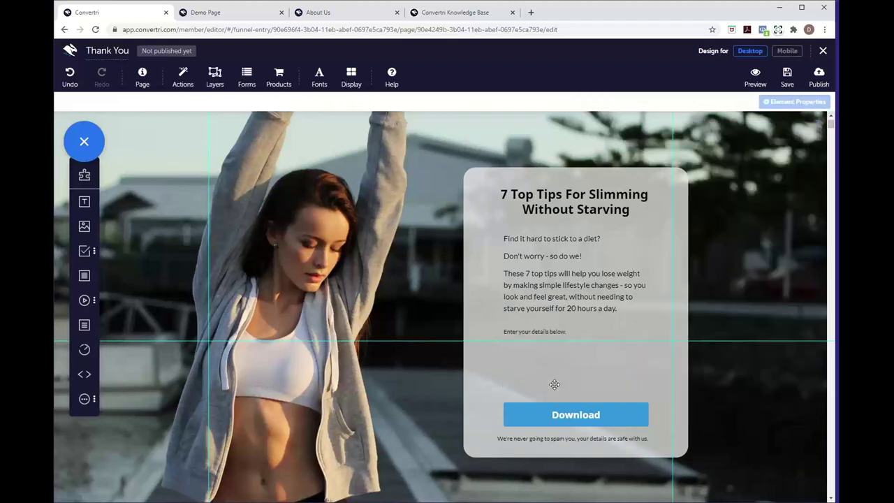
Delete the no-spam note below the Download button and the "Enter your details below." text element
left_click(566, 438)
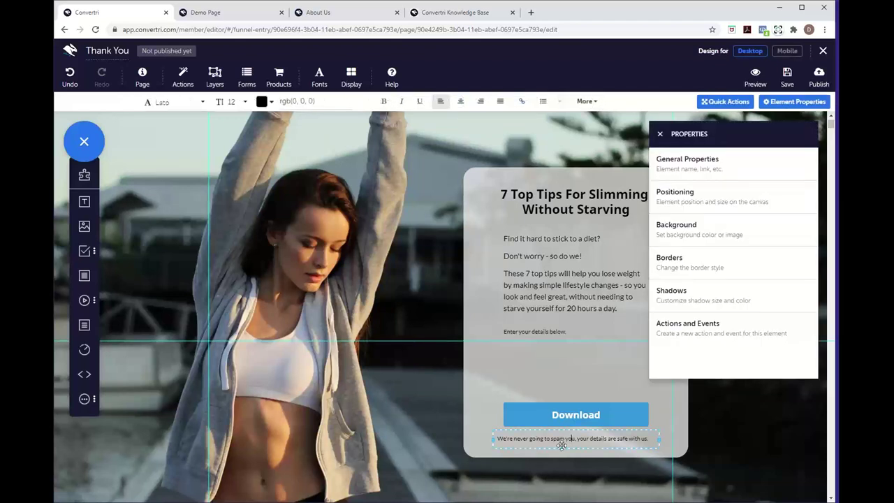
key("Delete")
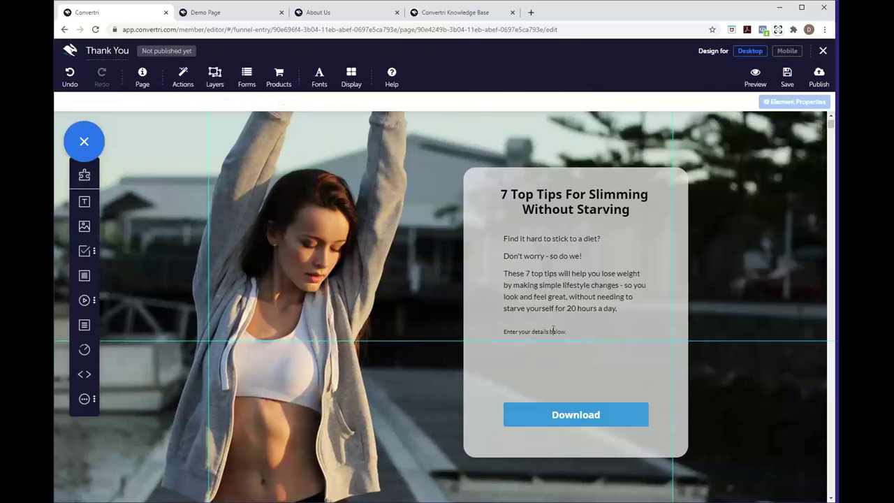
left_click(553, 331)
key("Delete")
left_click(529, 319)
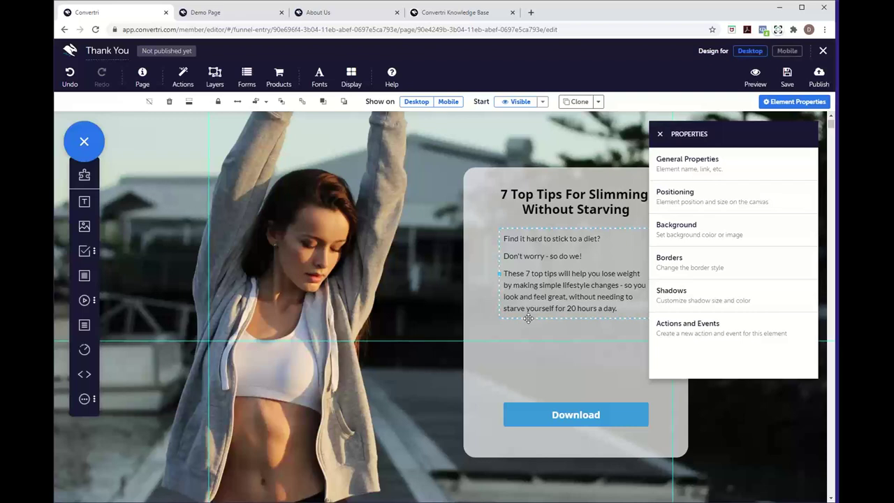
key("Delete")
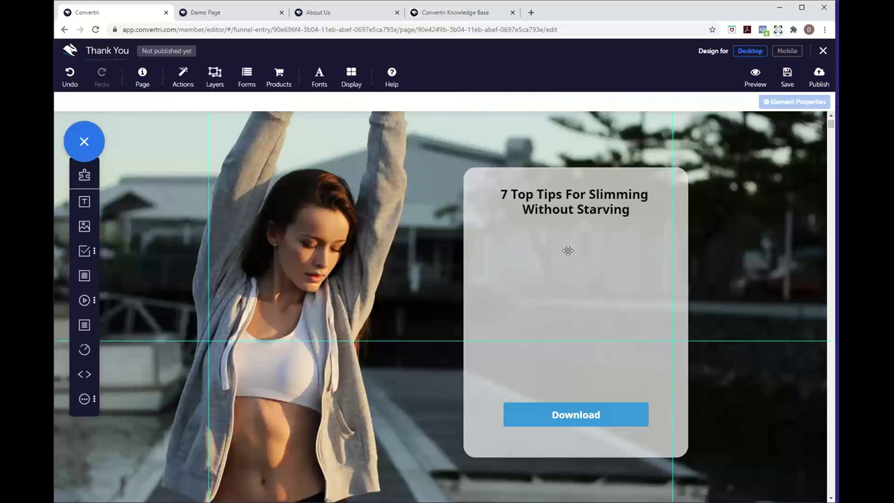
left_click(70, 75)
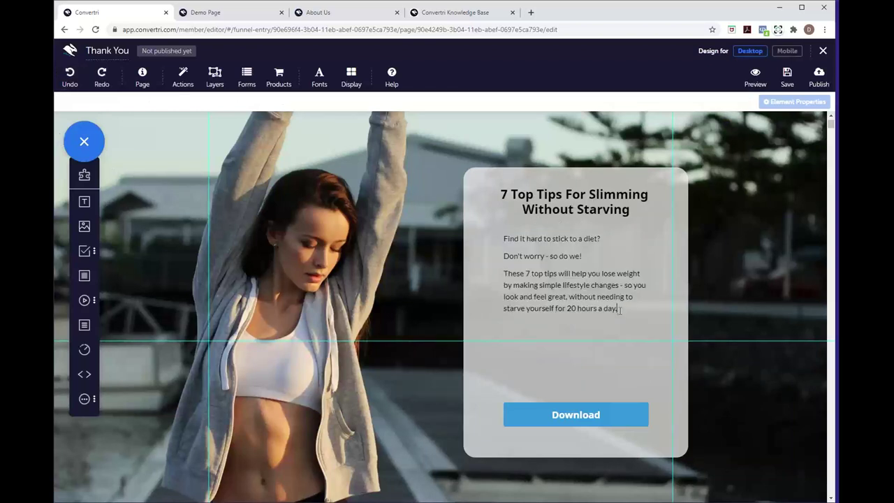
Select all three paragraphs of the body text below the headline for replacement
left_click(619, 309)
left_click_drag(620, 309, 480, 231)
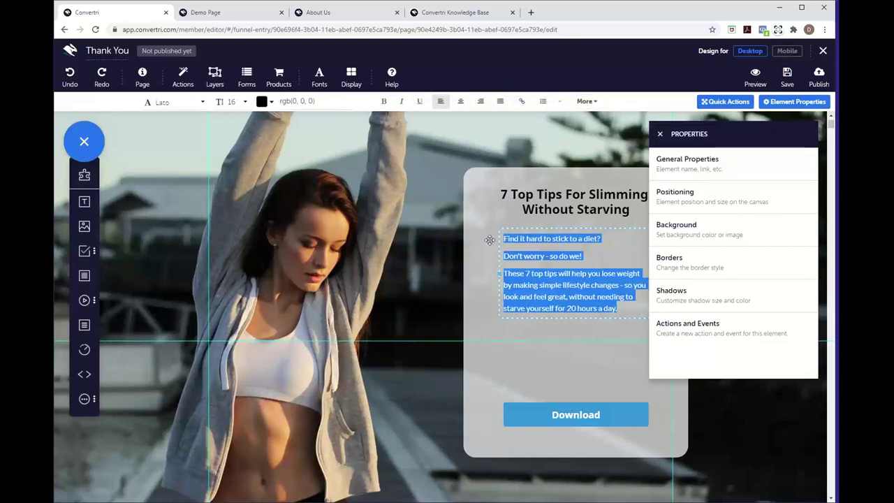
Replace the panel's selected body text with "Click below to download 7 Top Tips For Slimming Without Starving!"
type("Click")
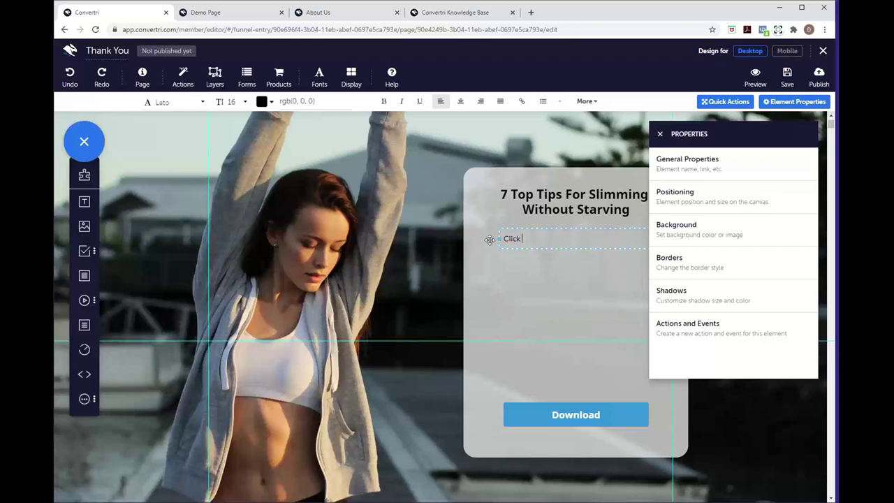
type(" below to download 7 Top")
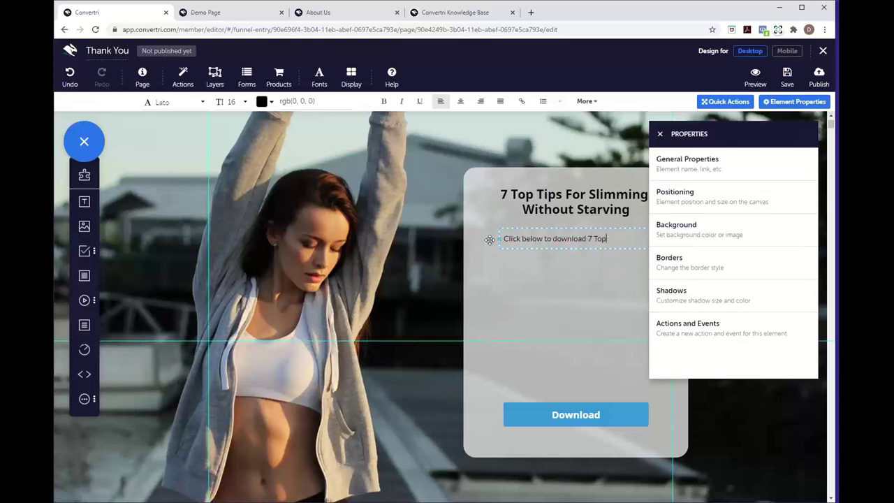
type(" Tips For Slimming Without St")
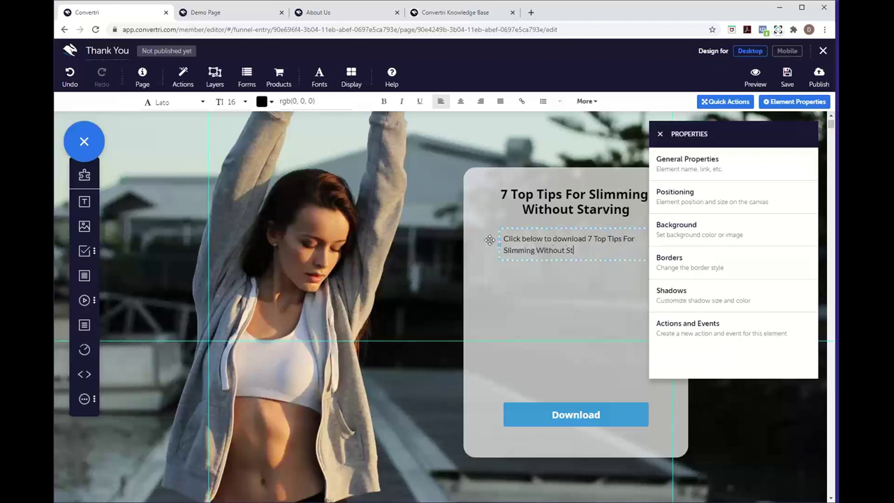
type("arving!")
left_click(545, 293)
Move the Download button up beneath the body text, and shorten and lower the surrounding panel to fit its contents
left_click(582, 417)
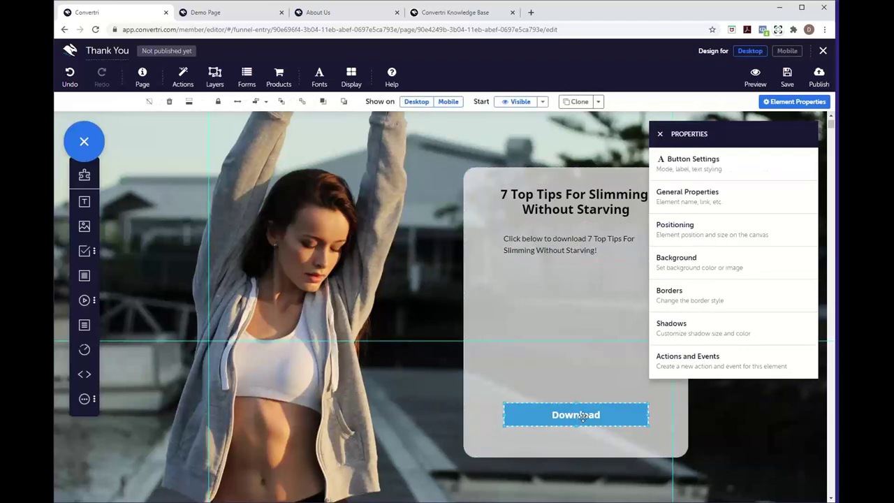
left_click_drag(582, 417, 579, 288)
left_click(576, 370)
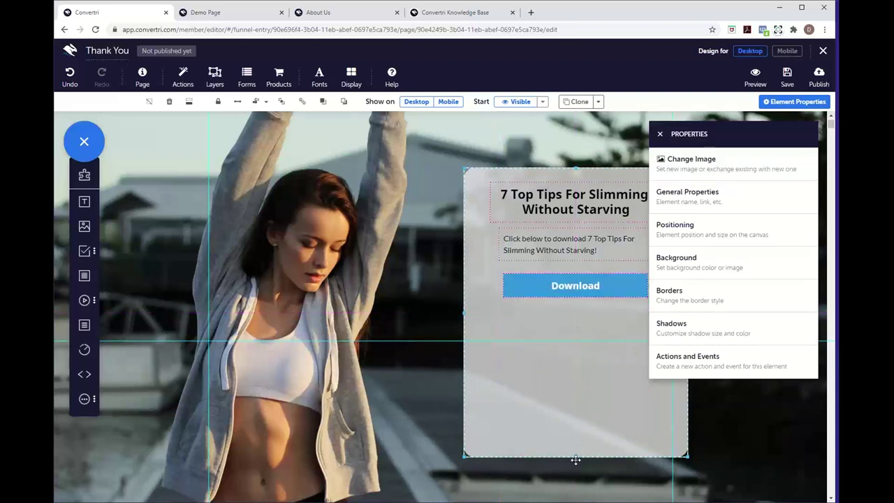
left_click_drag(576, 455, 539, 398)
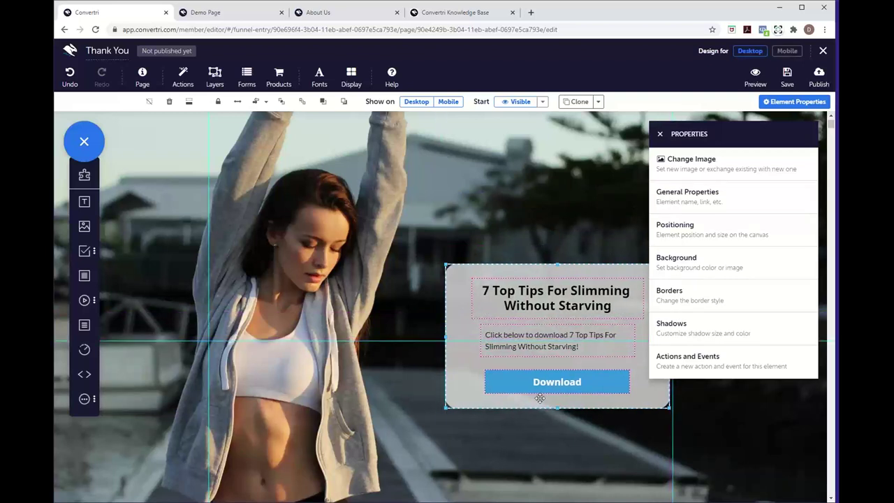
left_click(660, 136)
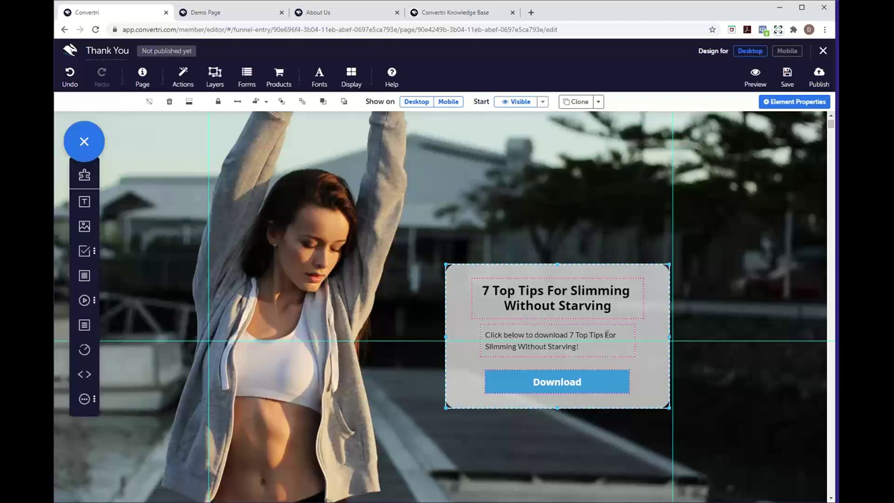
Set the Download button's background fill to the solid green rgb(37, 111, 19)
left_click(599, 380)
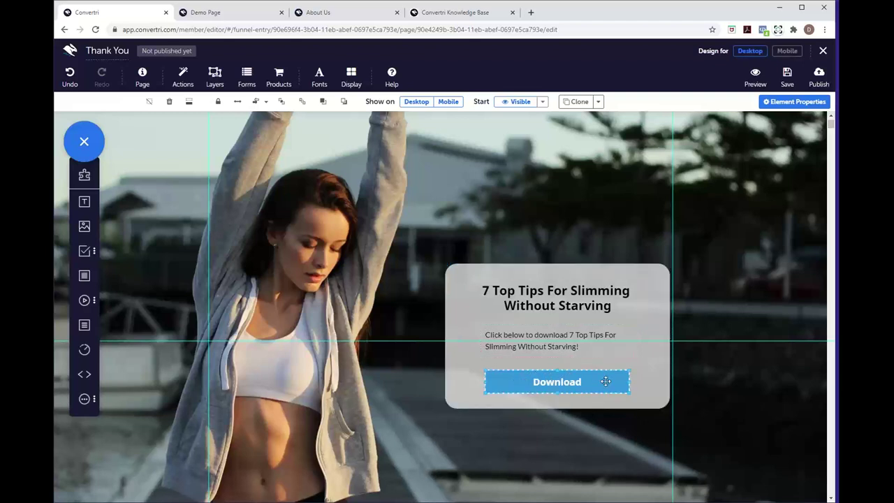
left_click(769, 103)
left_click(750, 256)
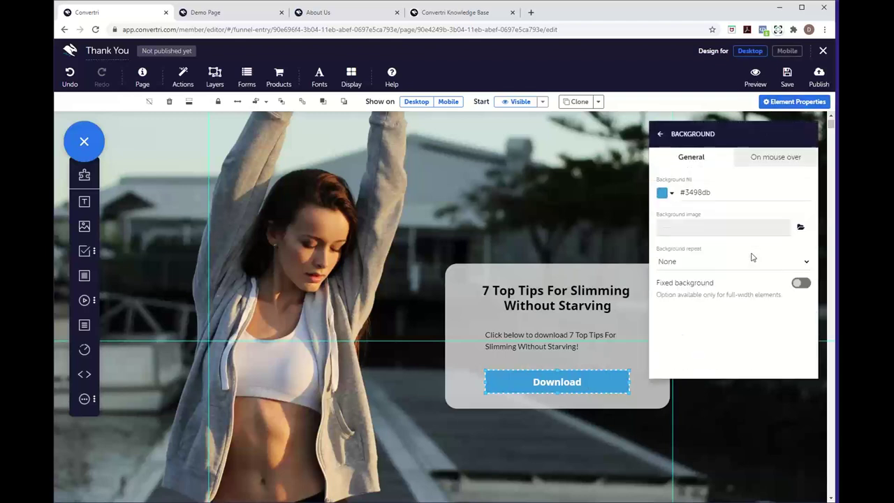
left_click(663, 193)
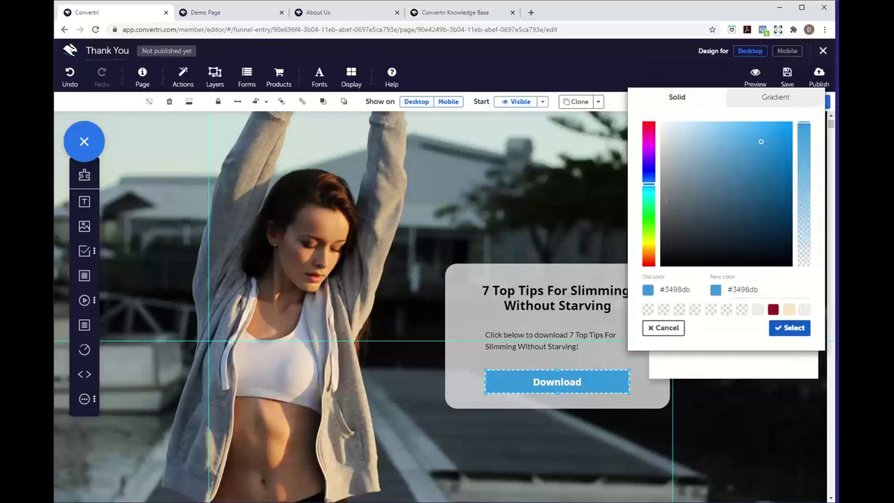
left_click_drag(648, 205, 648, 222)
left_click_drag(768, 166, 770, 206)
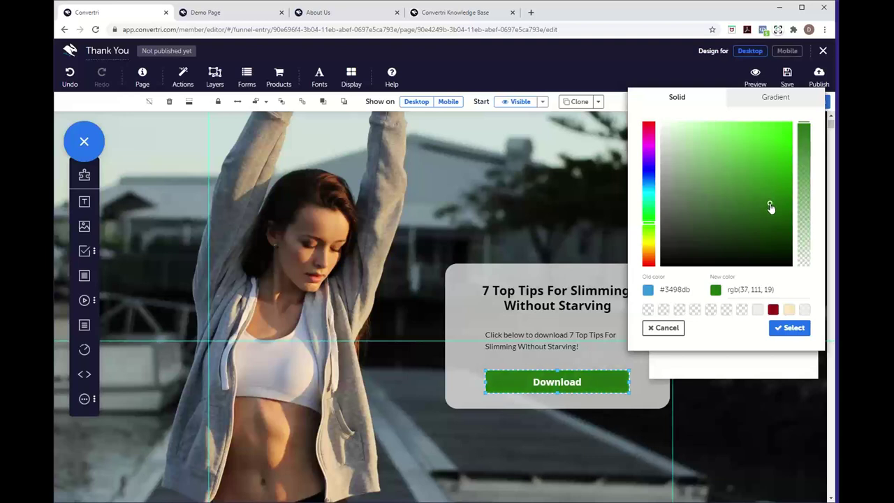
left_click(792, 330)
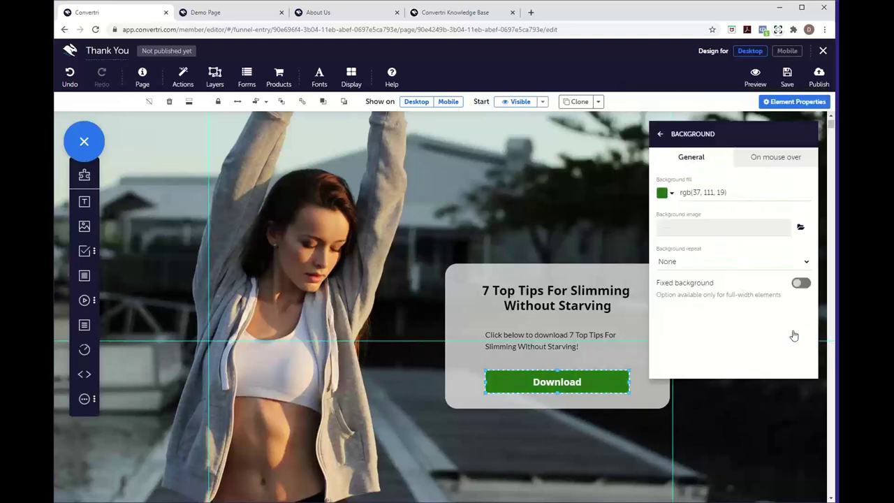
left_click(660, 134)
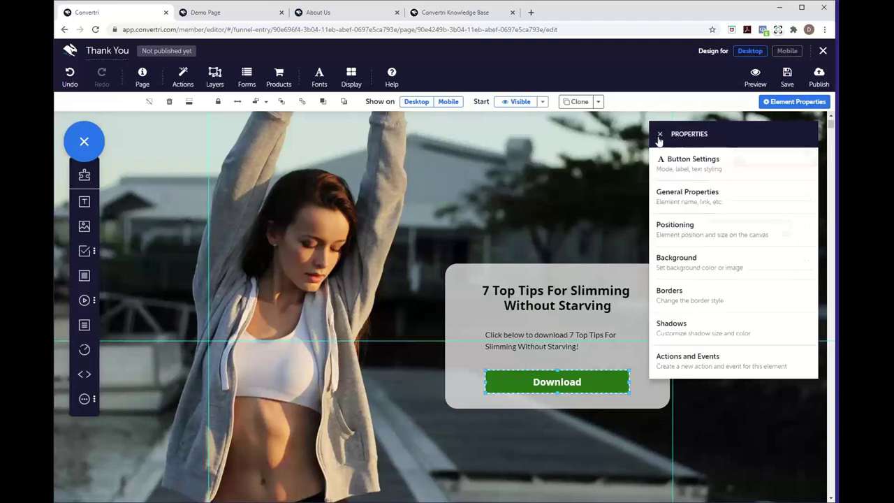
Set the green button's mode to Download in its button settings
left_click(745, 173)
left_click(731, 195)
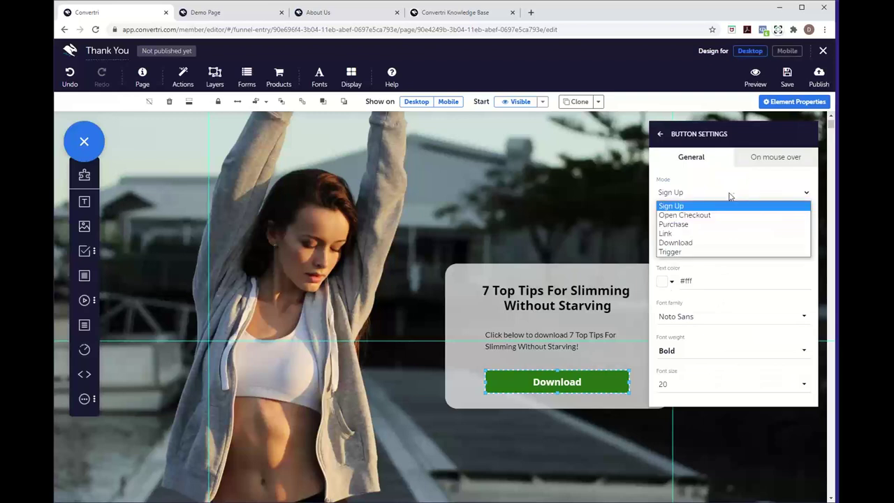
left_click(678, 243)
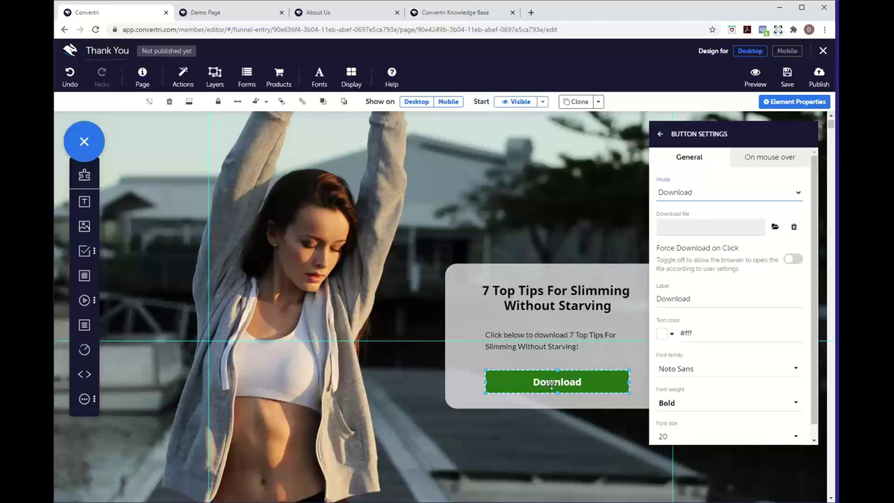
Check the file library without choosing a file, and try the Link mode before returning the button to Download mode
left_click(775, 227)
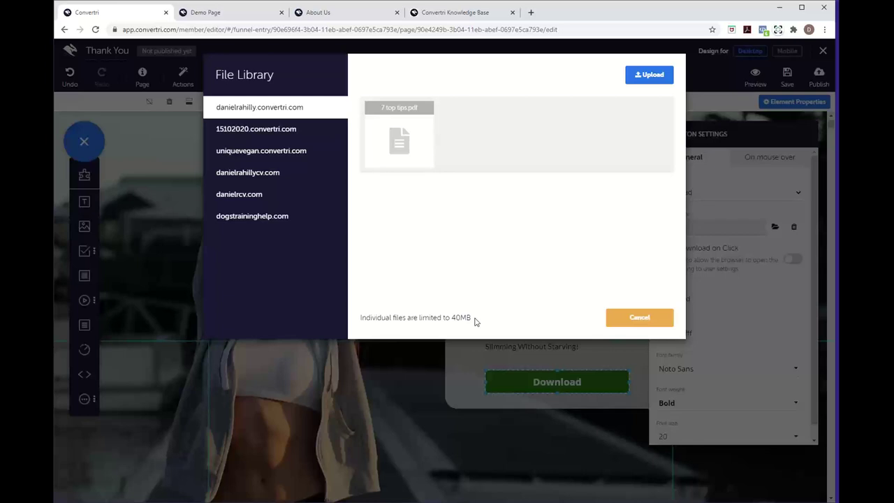
left_click(648, 320)
left_click(731, 198)
left_click(701, 234)
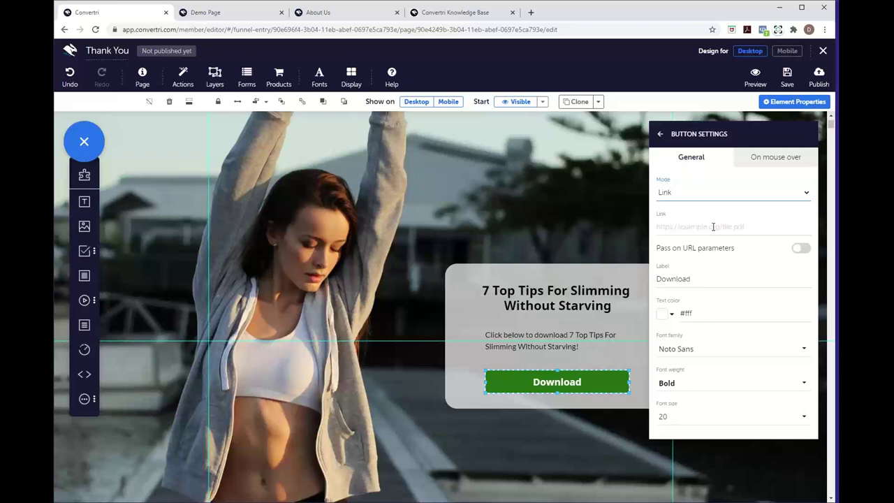
left_click(701, 194)
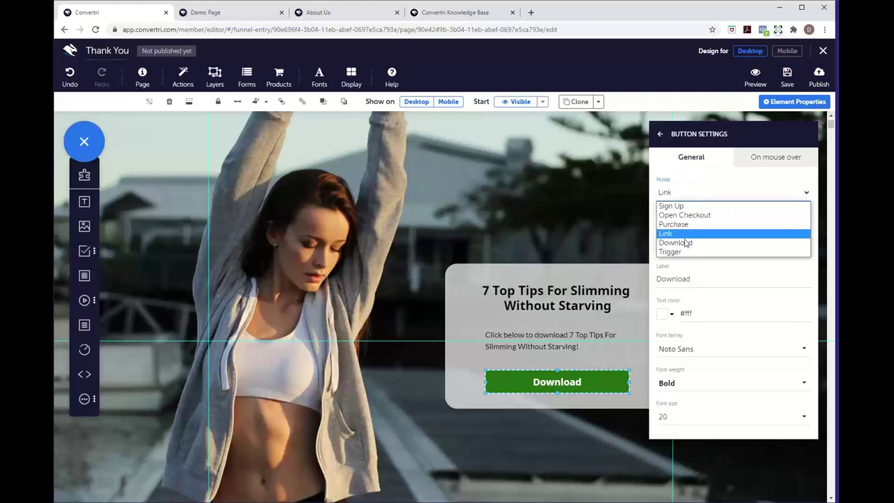
left_click(687, 242)
Assign "7 top tips.pdf" from the file library as the button's download file and close the button's properties
left_click(772, 227)
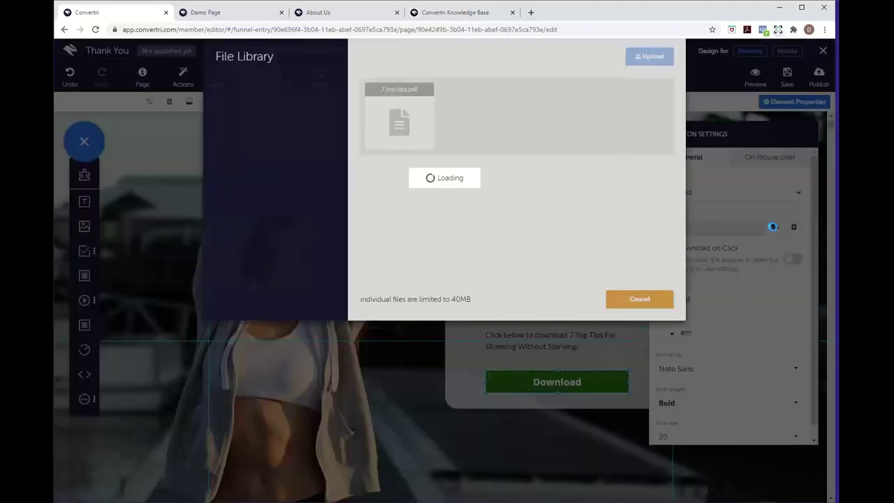
left_click(409, 150)
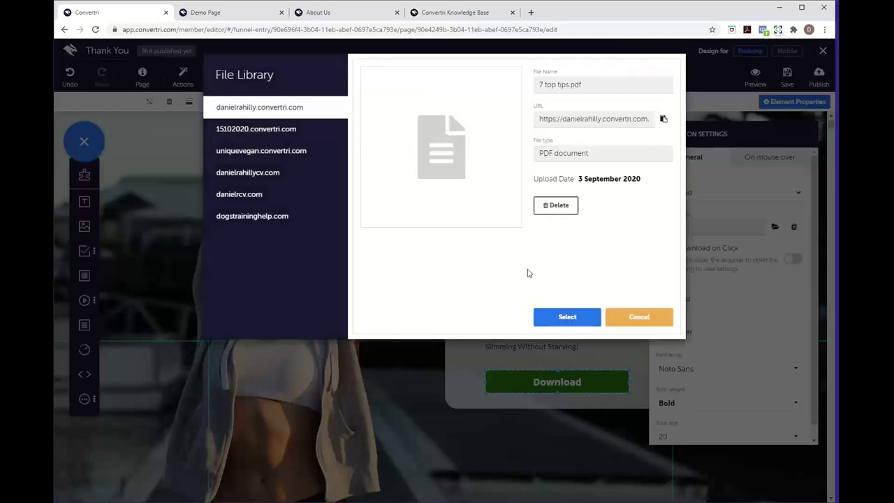
left_click(569, 317)
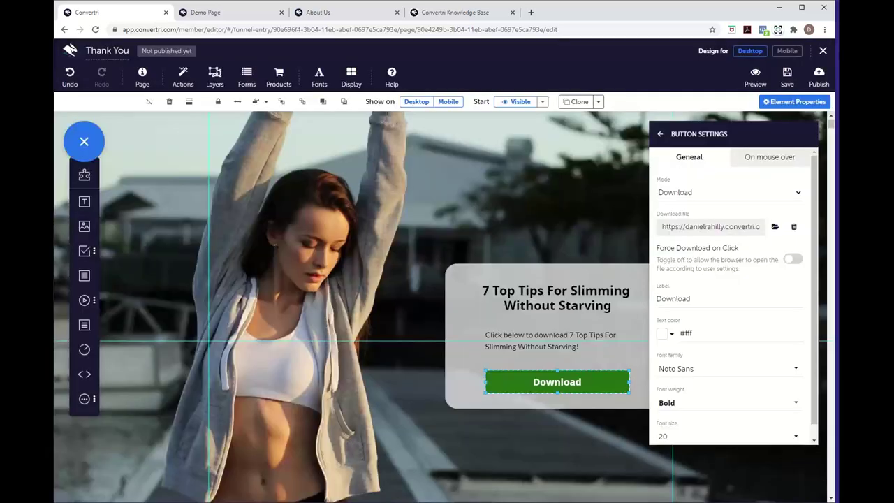
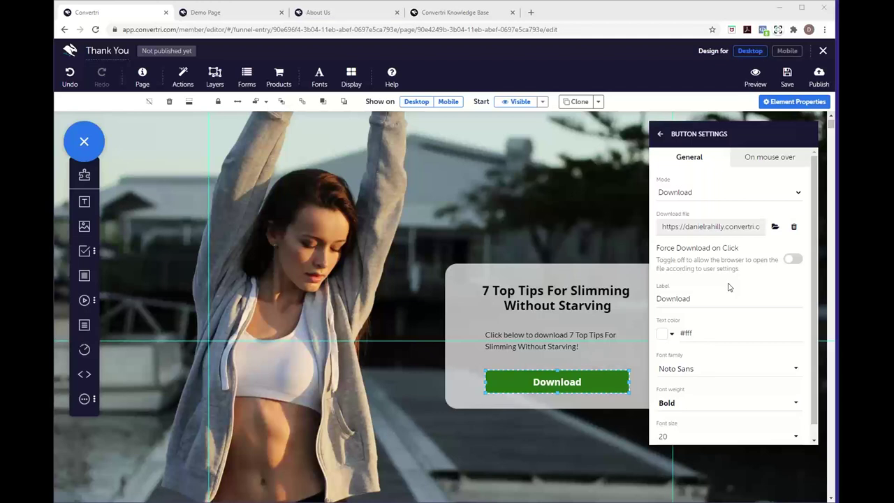
left_click(660, 135)
left_click(661, 135)
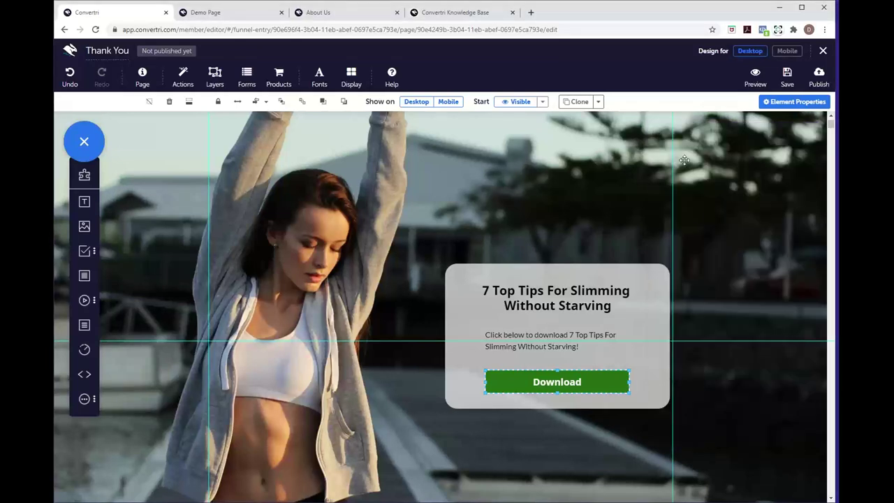
Switch to the mobile design and extend the background photo section well below the tips panel
left_click(787, 50)
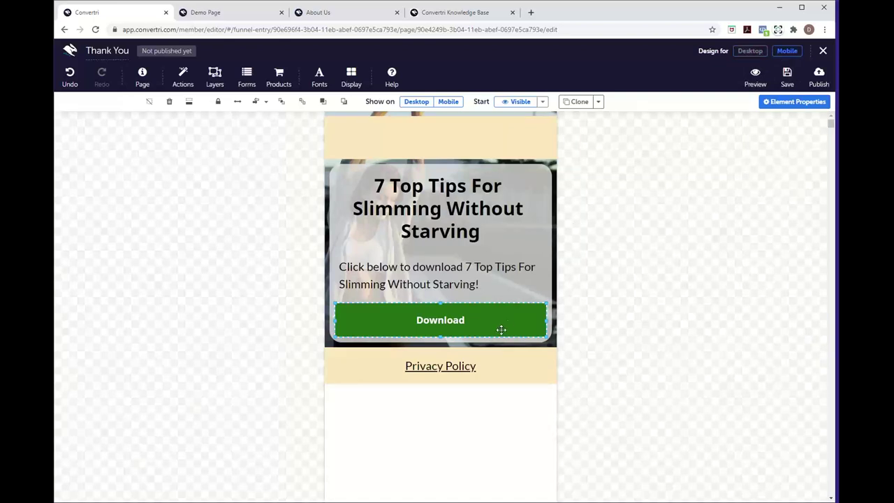
left_click(482, 343)
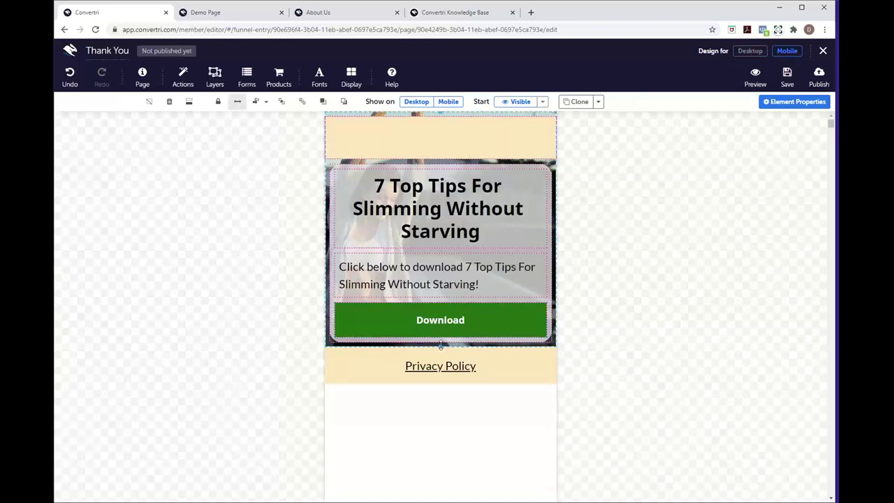
left_click_drag(441, 345, 429, 495)
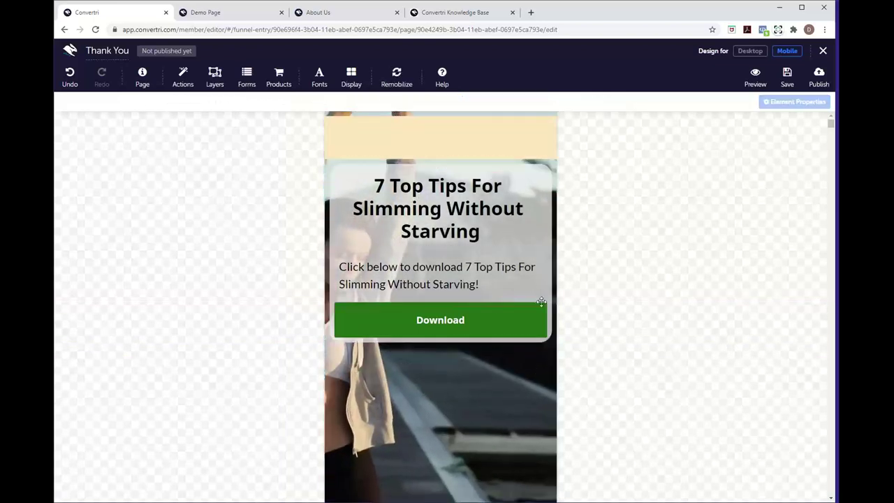
Lower the tips panel within the mobile background photo, leaving space above and below it, and save the page
left_click(542, 248)
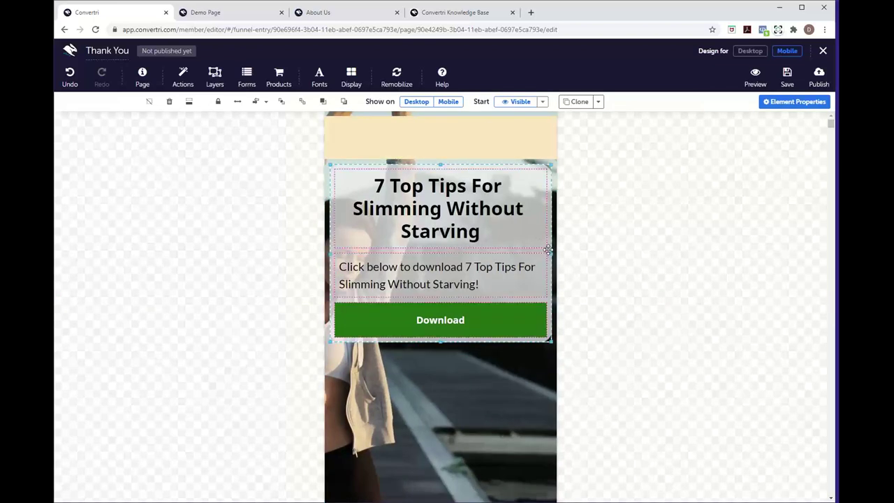
left_click_drag(543, 248, 546, 357)
scroll(533, 477, "down", 1)
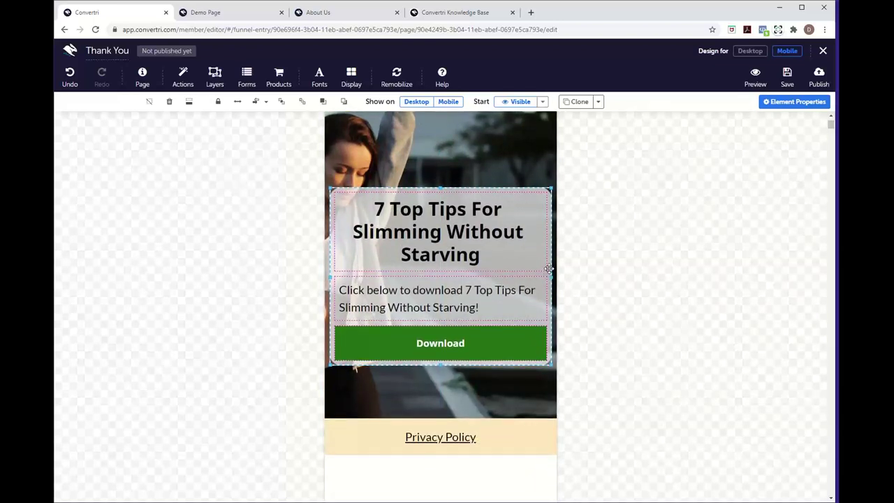
left_click_drag(555, 275, 548, 217)
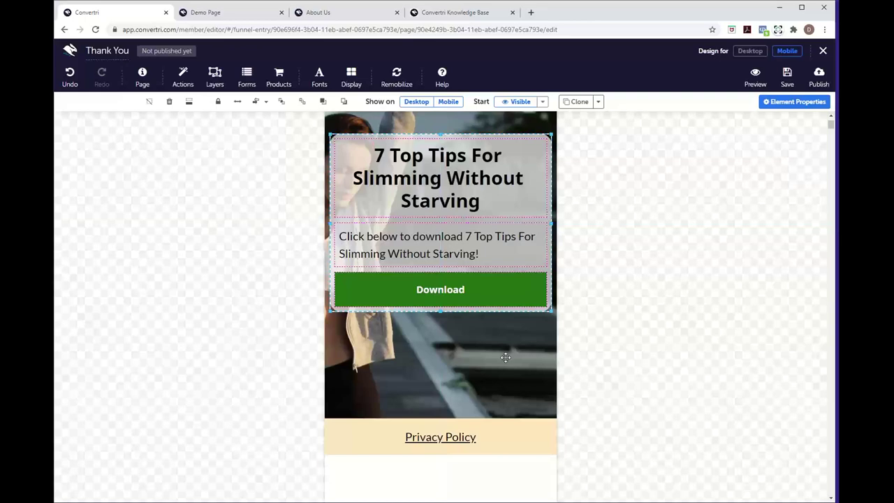
scroll(506, 358, "up", 2)
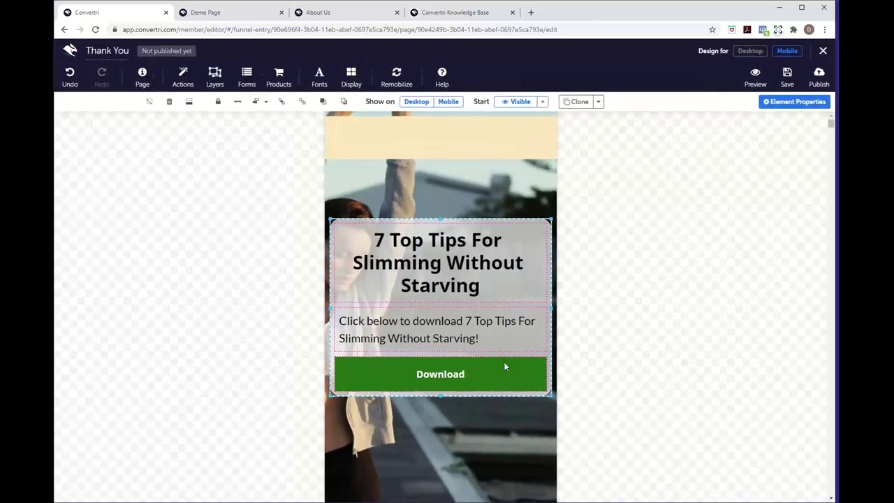
left_click(781, 67)
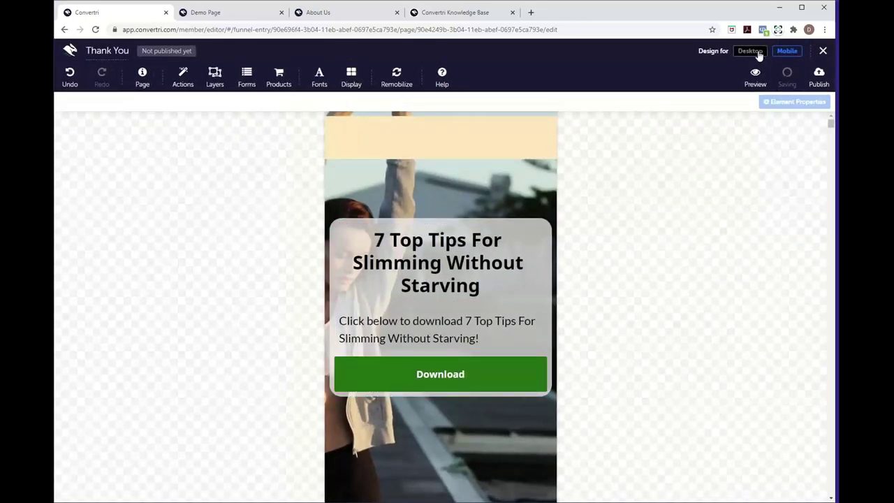
Return to the desktop design and publish the page under the path "thankyou"
left_click(758, 54)
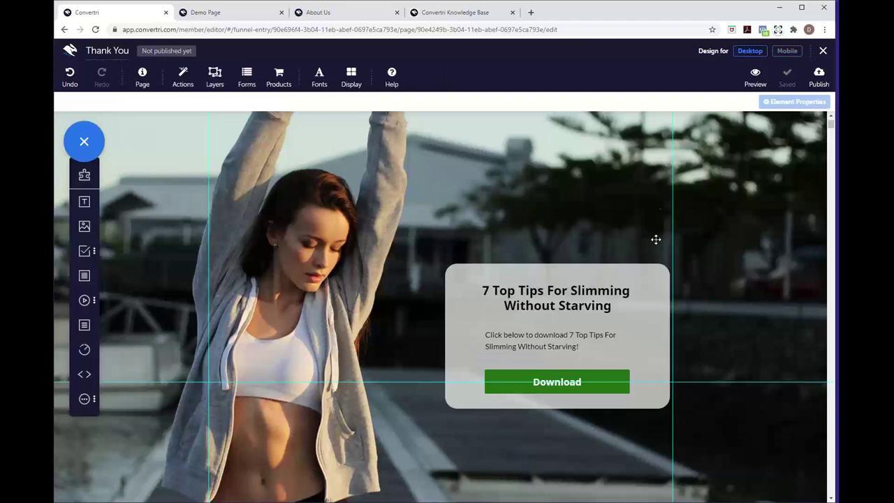
left_click(816, 77)
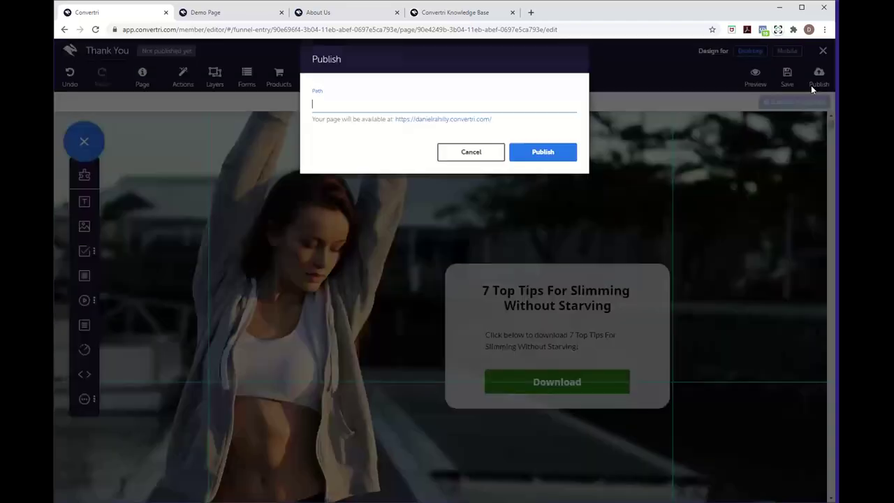
type("thankyou")
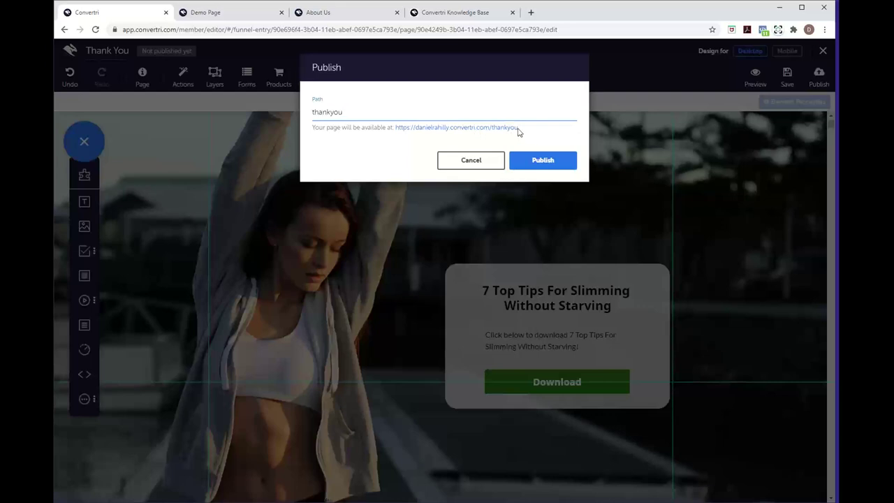
left_click(544, 163)
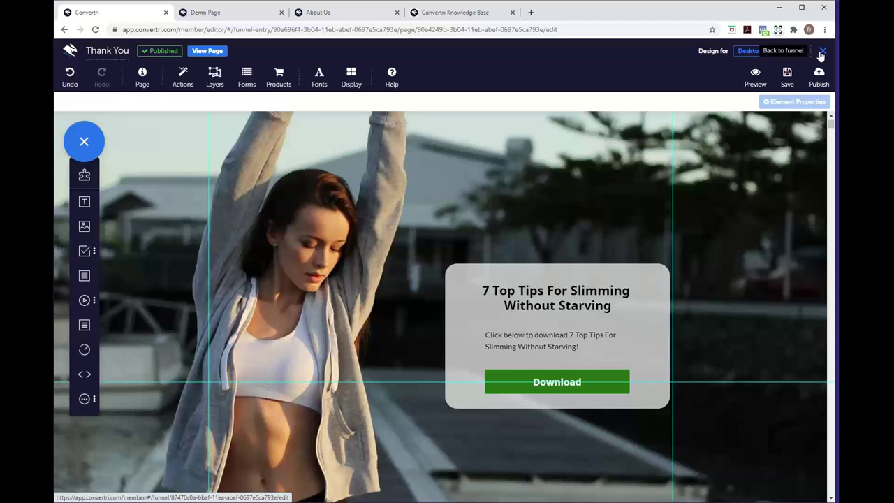
Return to the funnel overview, connect the Opt In page to the Thank You page with an arrow, and tidy the Thank You tile's position
left_click(822, 52)
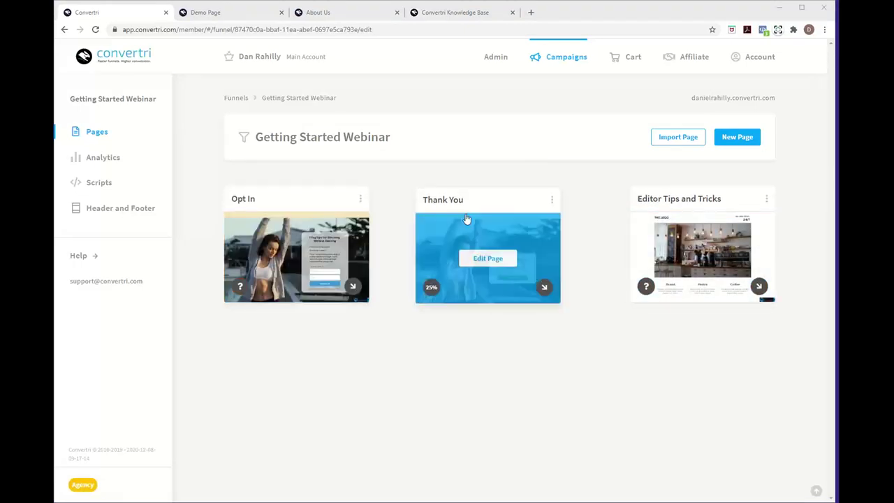
left_click_drag(479, 203, 488, 205)
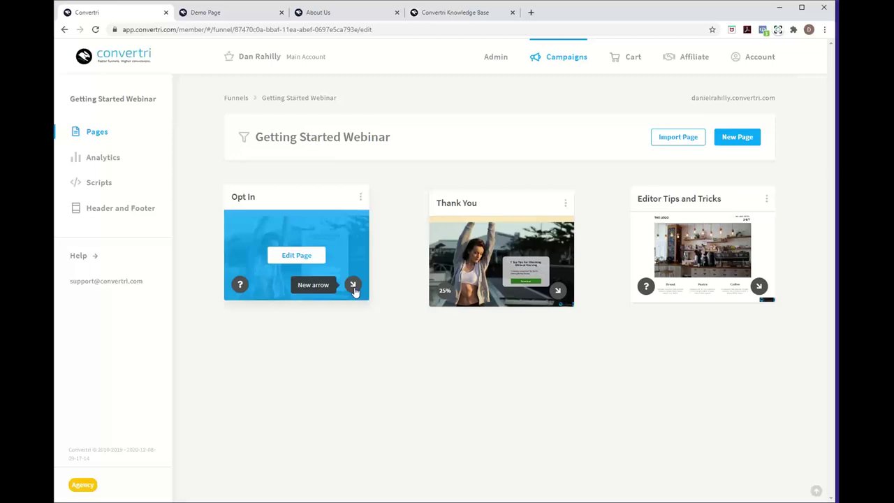
left_click_drag(354, 290, 498, 251)
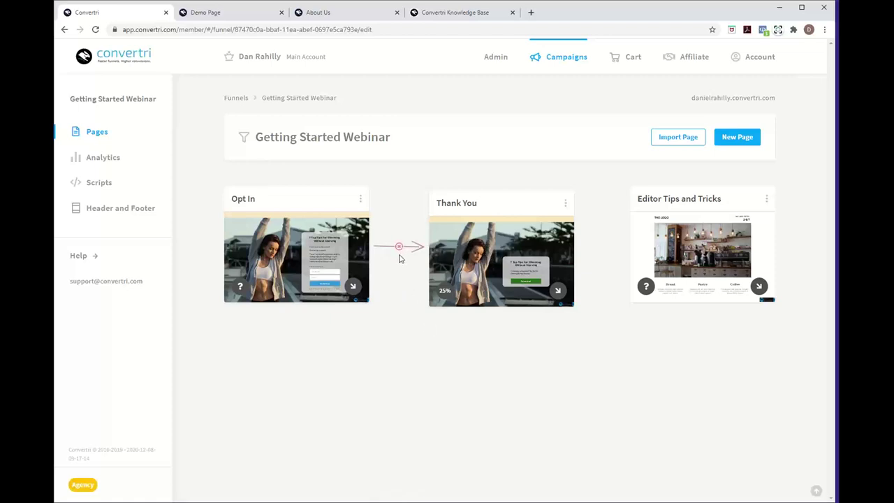
mouse_move(386, 252)
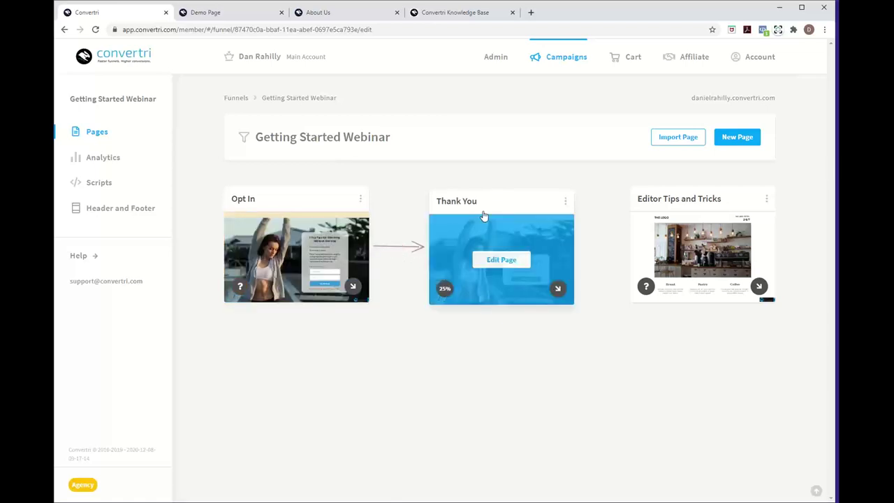
mouse_move(487, 201)
left_mouse_down()
mouse_move(500, 242)
mouse_move(489, 207)
left_mouse_up()
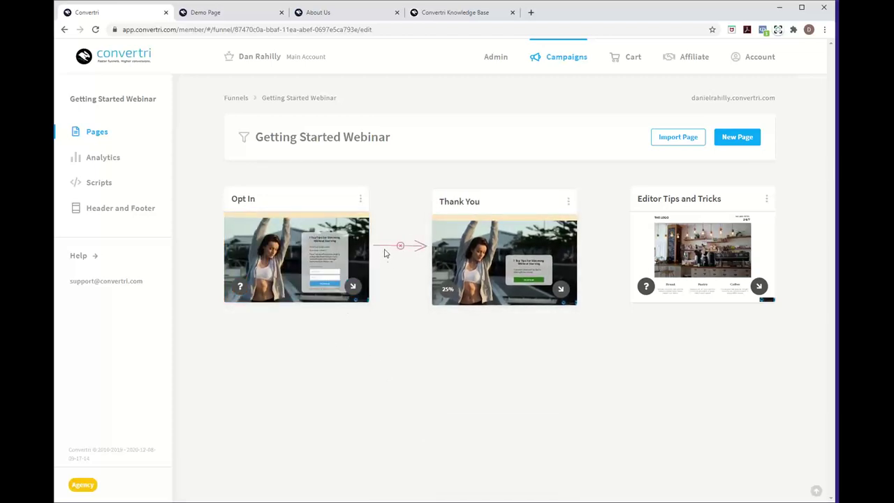
Open the Opt In page for editing and attach its form to the MailChimp list "Dogs Training Help"
left_click(296, 255)
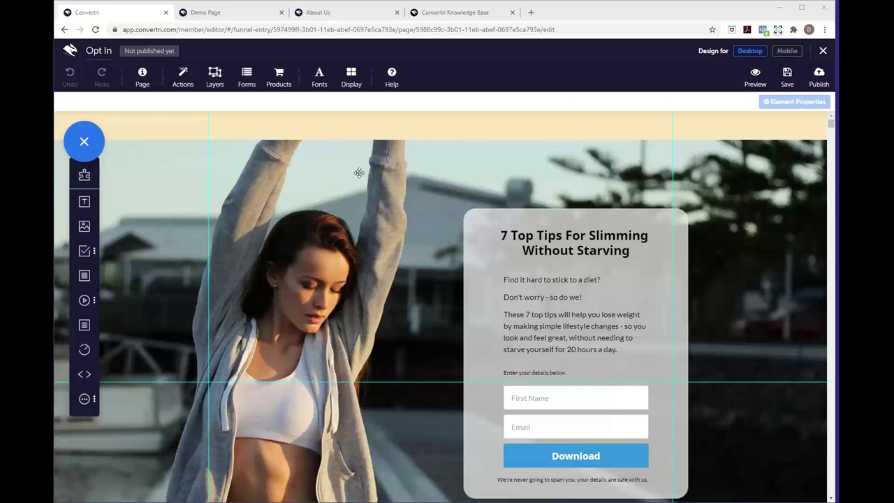
left_click(247, 78)
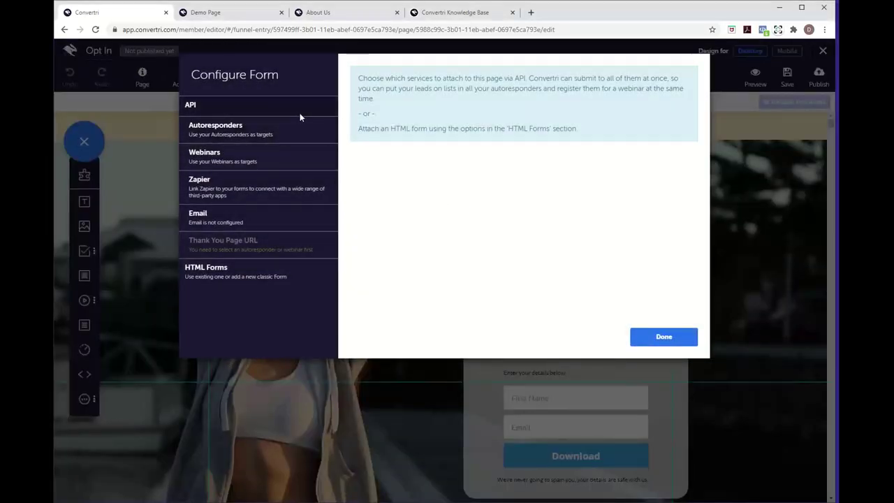
left_click(299, 131)
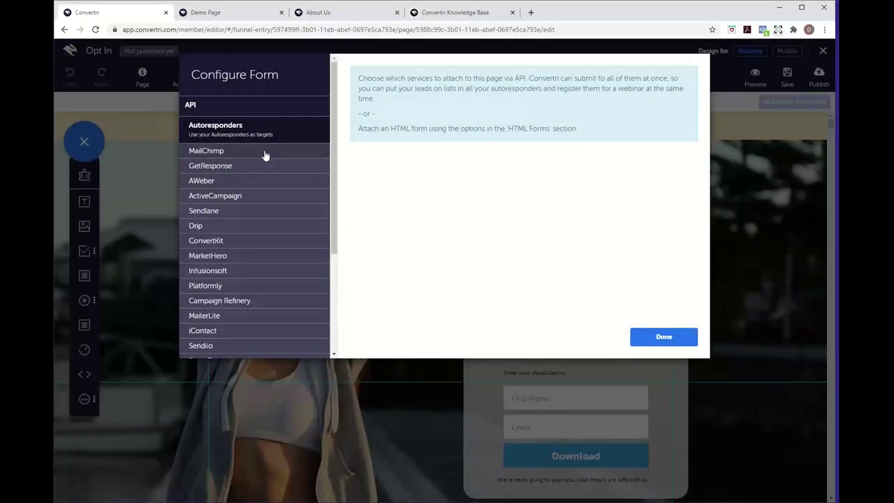
scroll(275, 203, "down", 2)
scroll(274, 203, "up", 2)
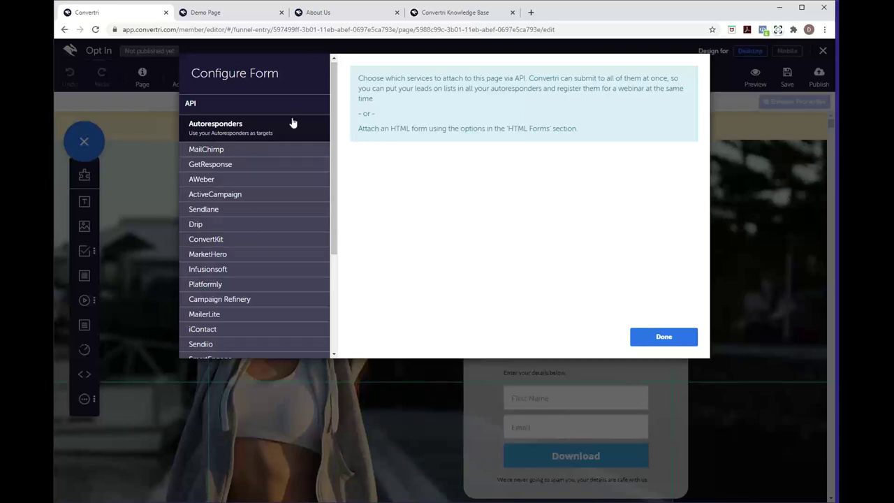
left_click(275, 152)
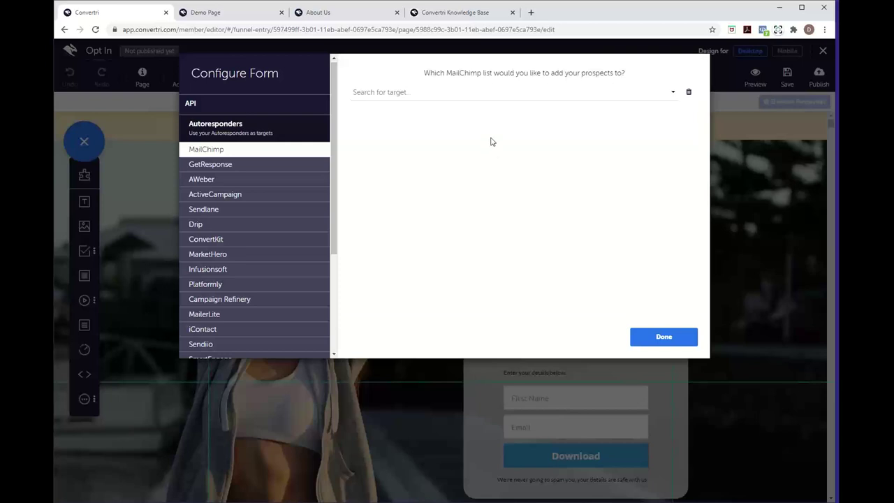
left_click(443, 99)
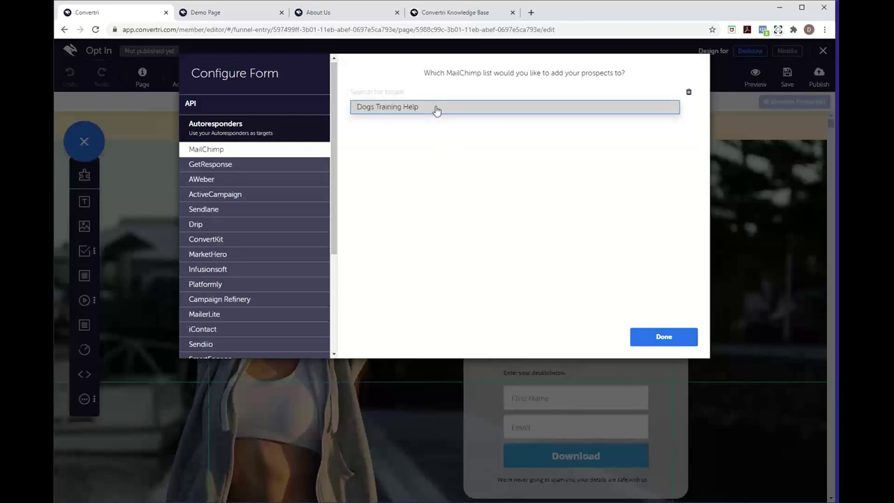
left_click(436, 108)
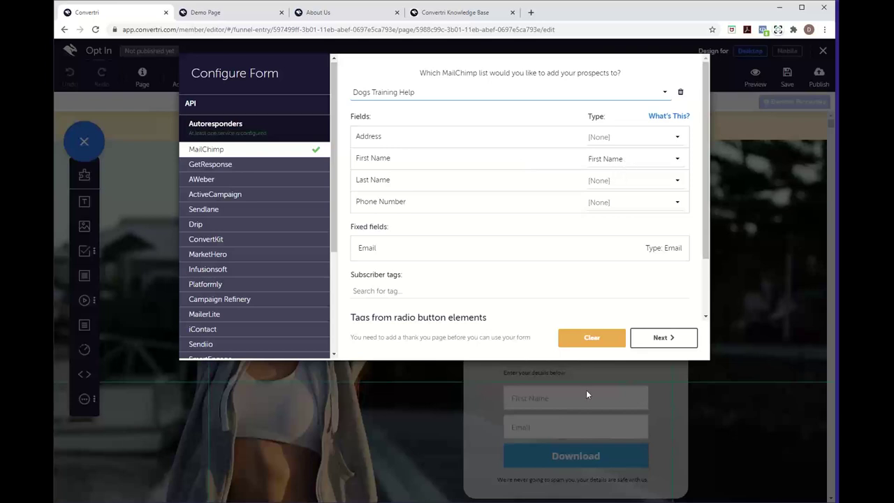
scroll(584, 286, "down", 2)
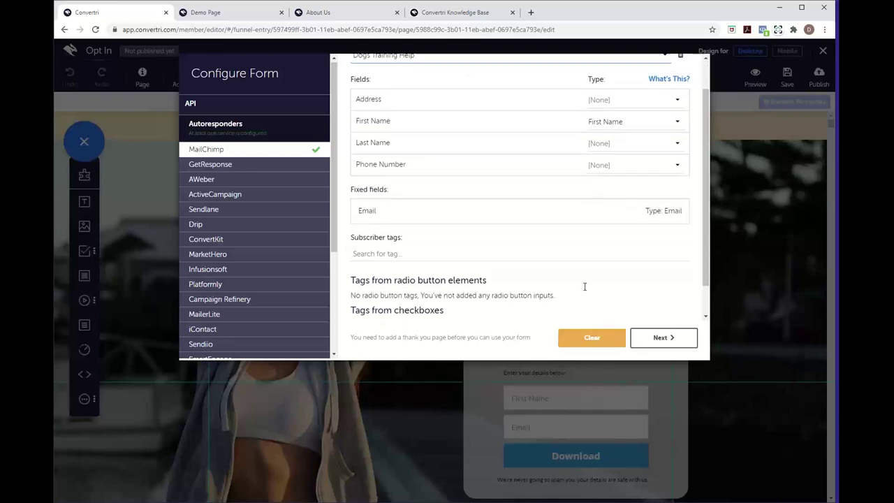
scroll(584, 286, "up", 2)
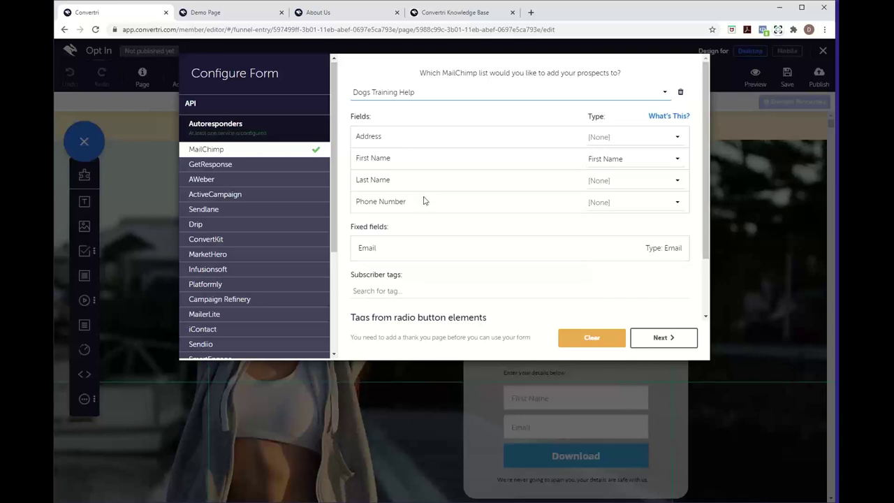
Keep the funnel's published "thankyou" page as the form's redirect after checking the suggested pages, and finish the form configuration
left_click(662, 337)
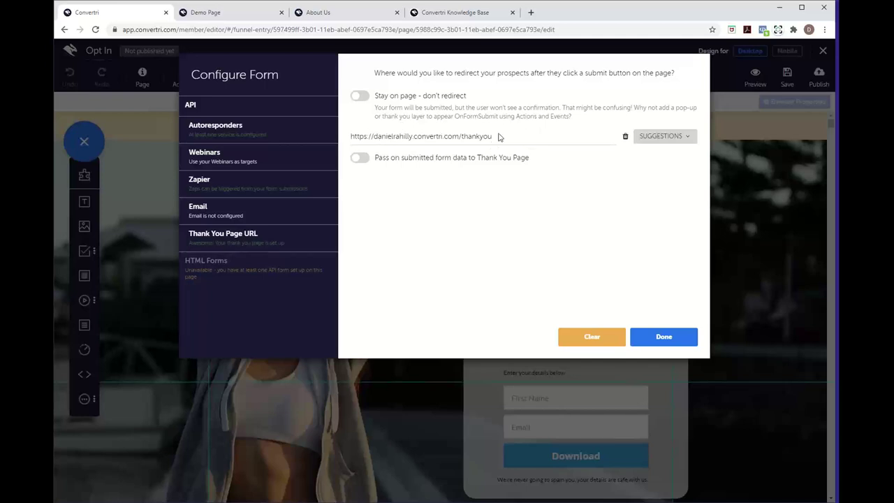
left_click(674, 138)
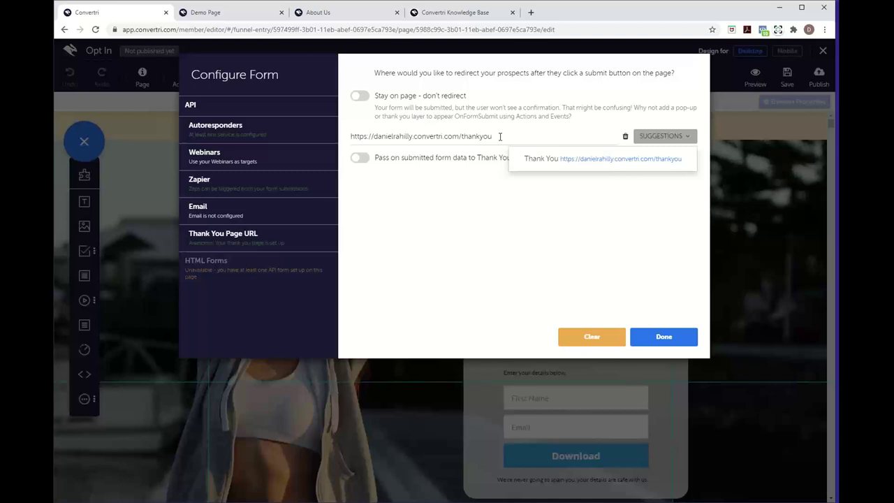
left_click(658, 137)
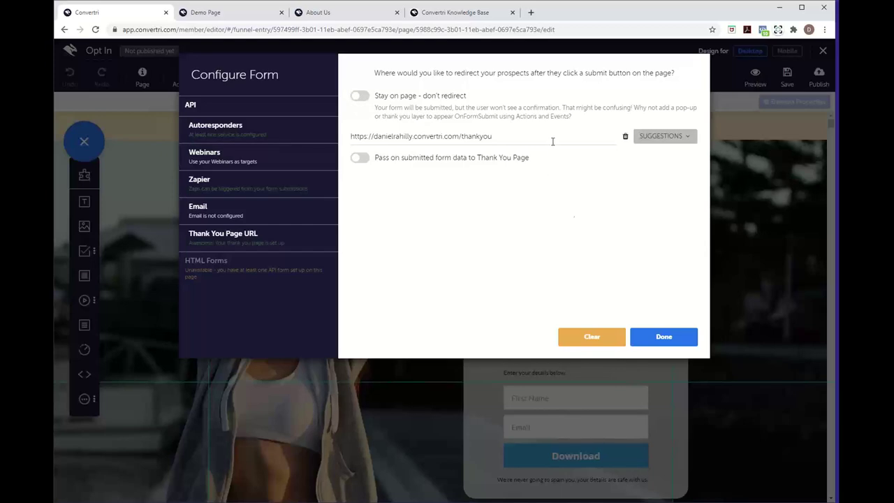
left_click(669, 337)
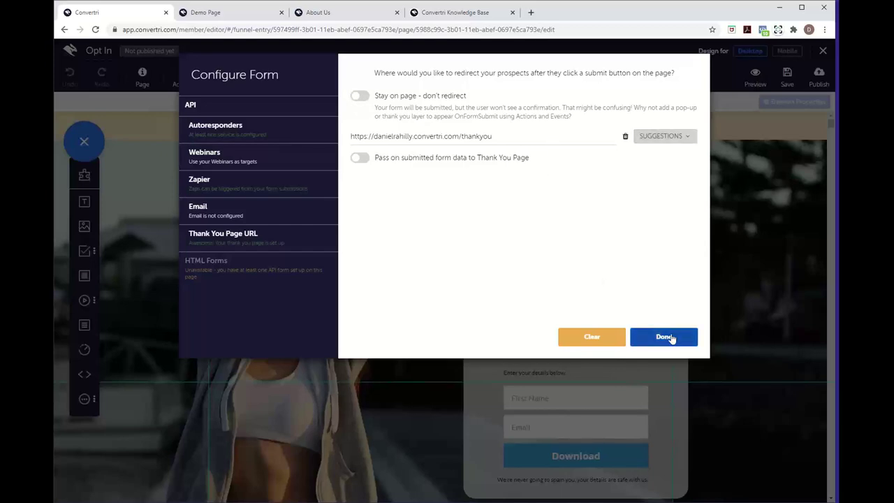
Check the form field settings of the First Name and Email inputs, make First Name required, and close the properties
scroll(545, 313, "down", 1)
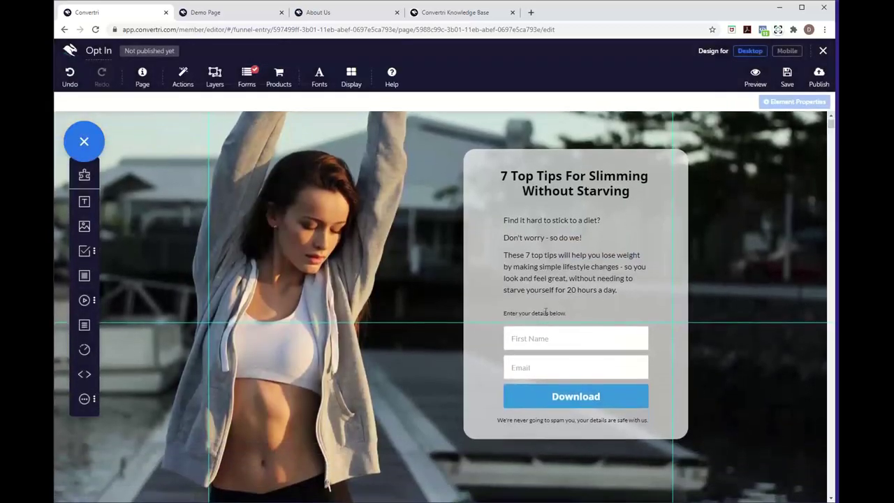
scroll(545, 313, "down", 2)
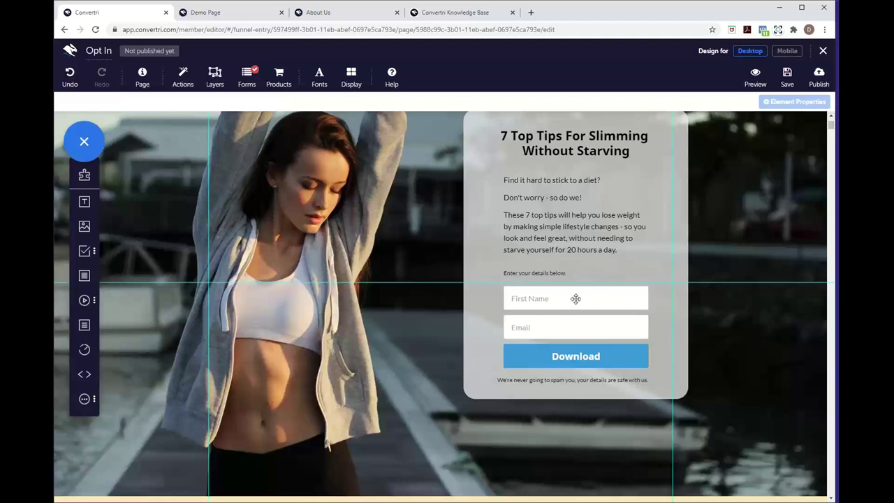
left_click(580, 298)
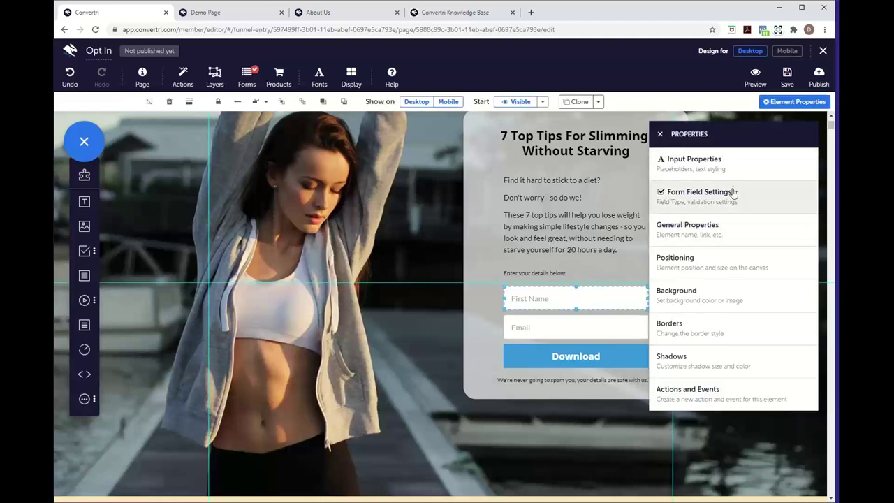
left_click(695, 203)
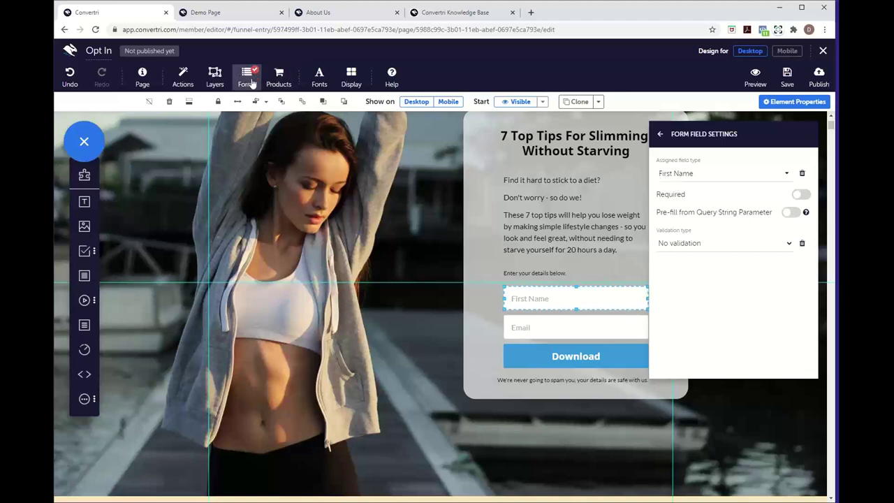
left_click(595, 322)
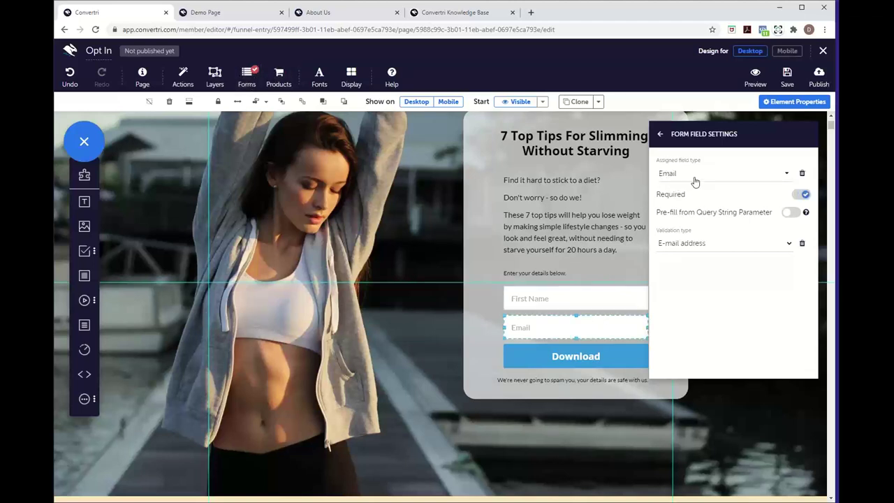
left_click(613, 294)
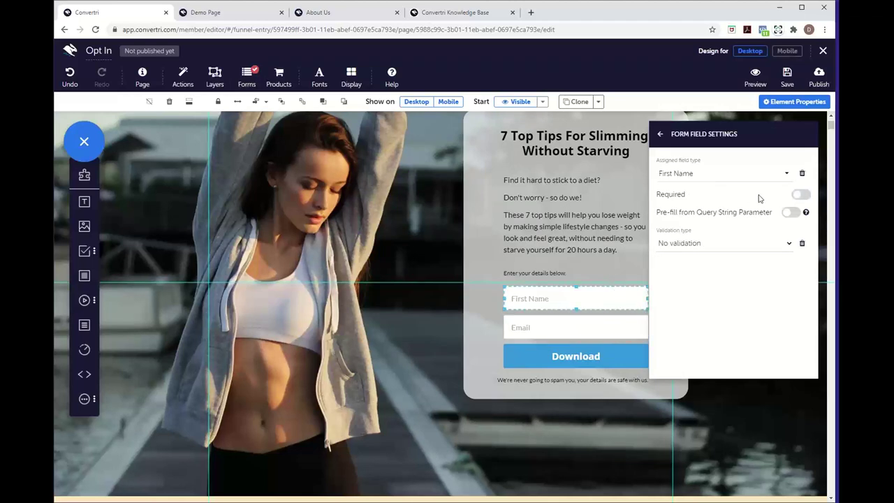
left_click(803, 195)
left_click(591, 328)
left_click(805, 194)
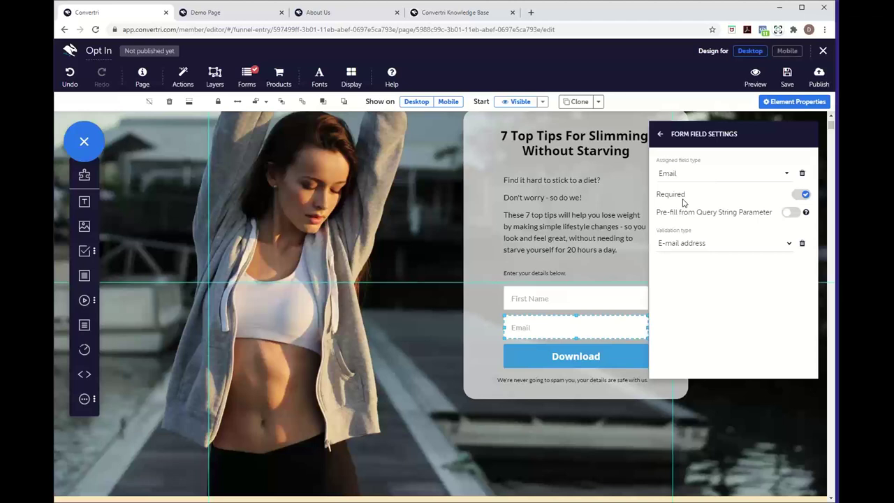
left_click(561, 302)
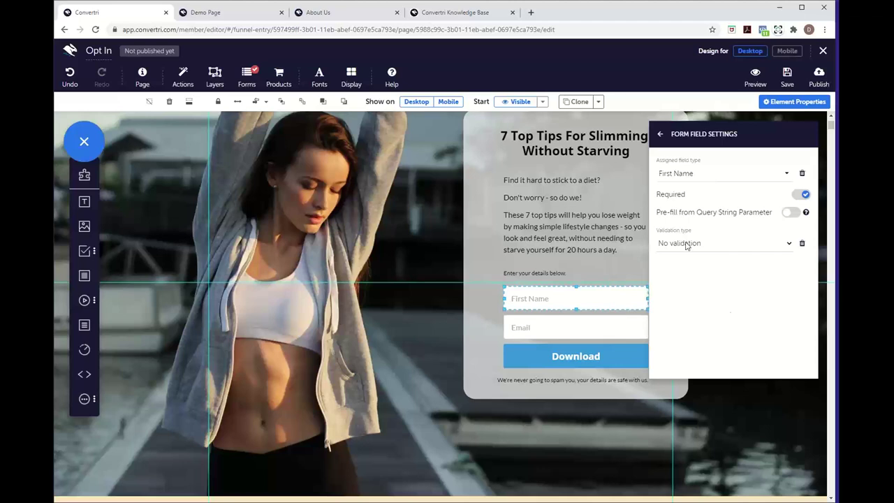
left_click(661, 134)
left_click(662, 136)
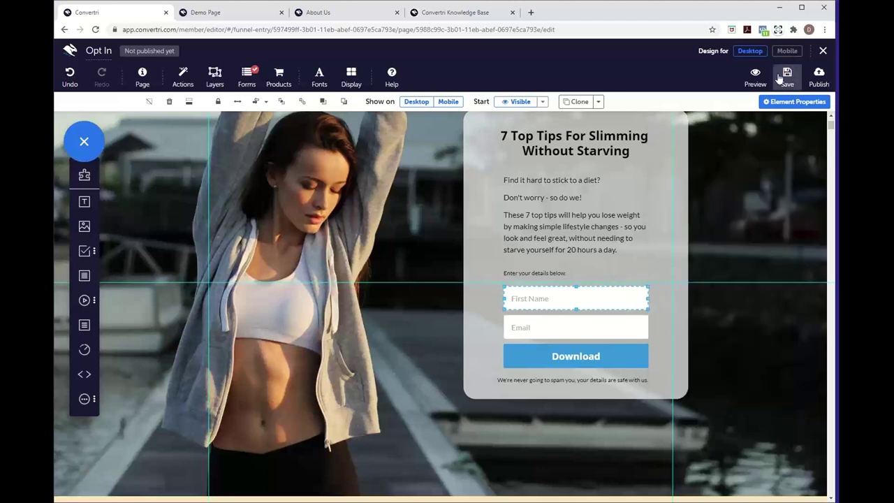
Save the Opt In page and publish it under the path "optin"
left_click(787, 76)
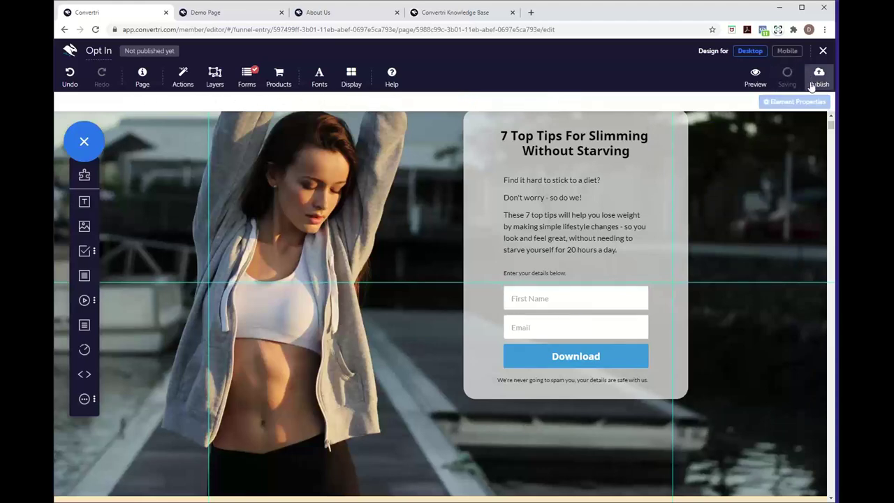
left_click(812, 85)
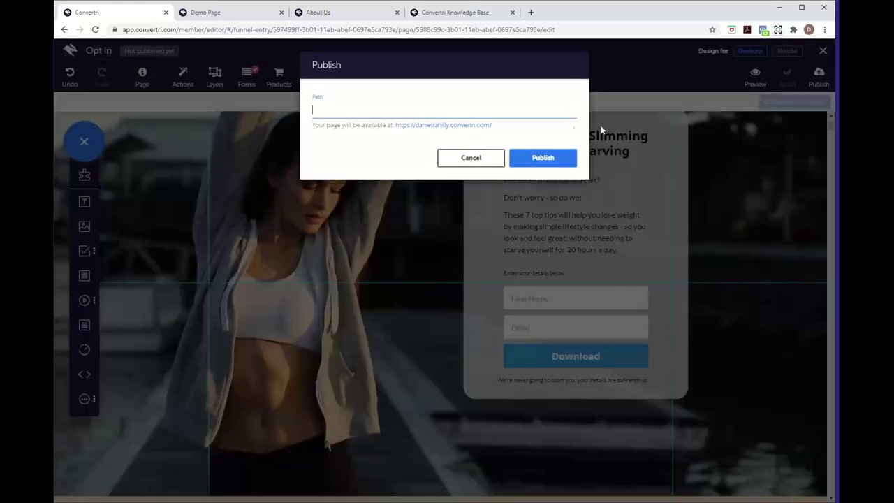
type("optin")
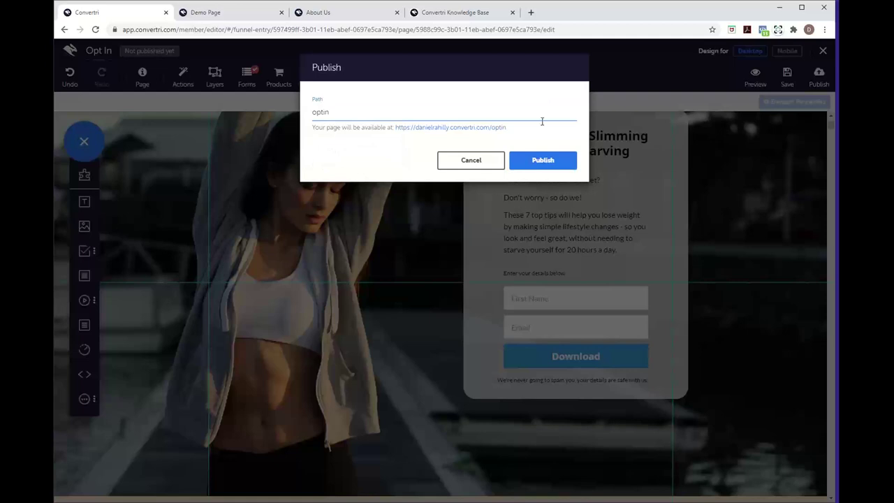
left_click(543, 156)
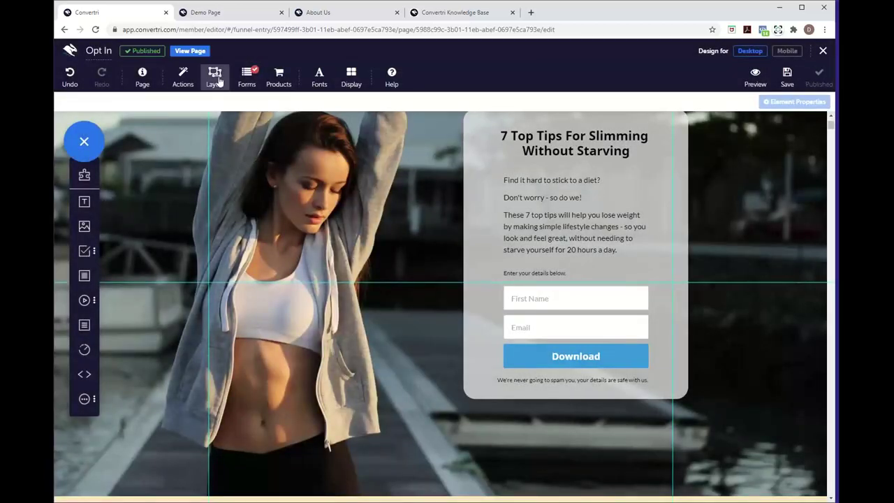
View the live Opt In page and look it over down to the Privacy Policy footer
left_click(189, 50)
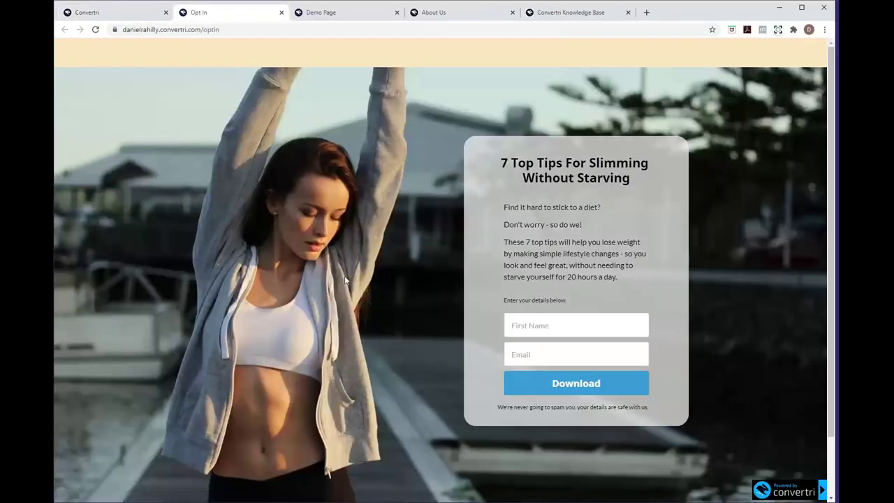
scroll(358, 330, "down", 2)
scroll(358, 330, "up", 2)
scroll(358, 334, "down", 2)
scroll(358, 335, "up", 2)
scroll(359, 334, "down", 2)
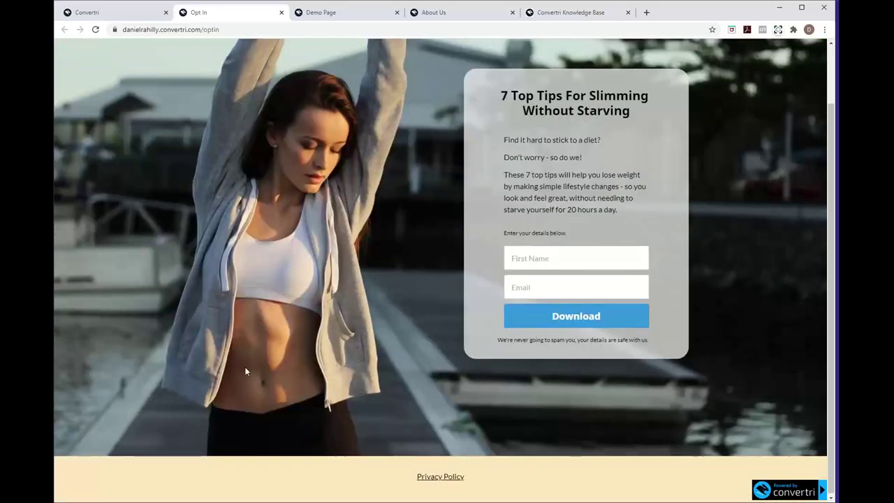
scroll(373, 298, "up", 1)
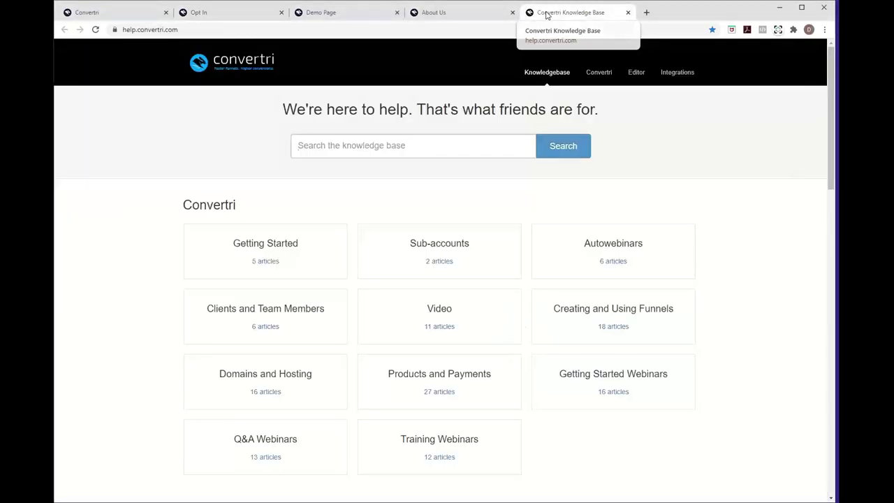
Switch to the Convertri Knowledge Base to show its help categories
left_click(549, 15)
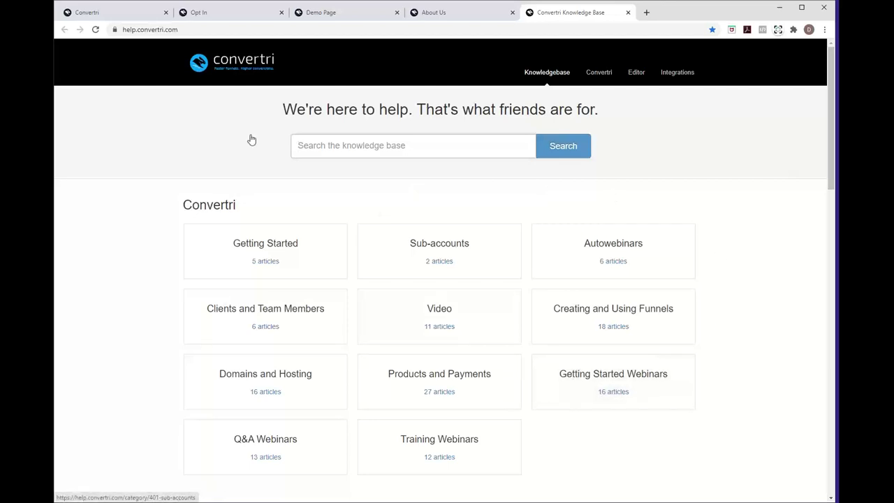
Show the list of Getting Started Webinars in the Convertri Knowledge Base
left_click(185, 30)
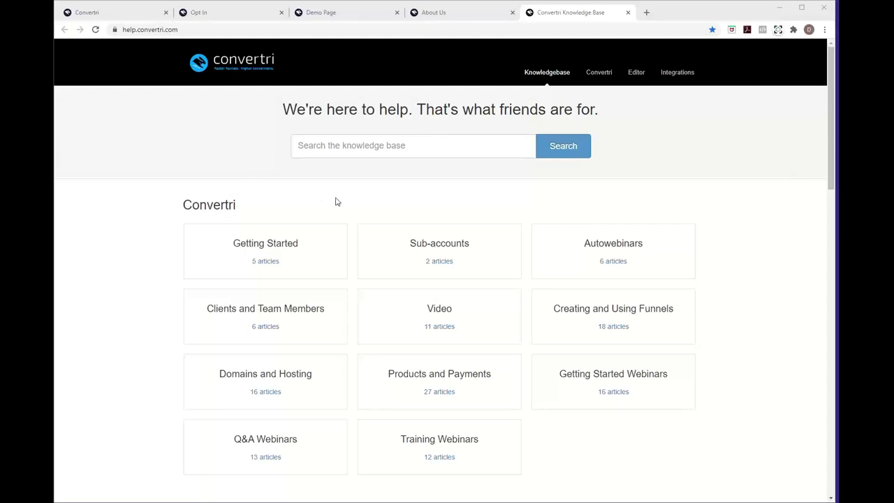
scroll(335, 201, "down", 1)
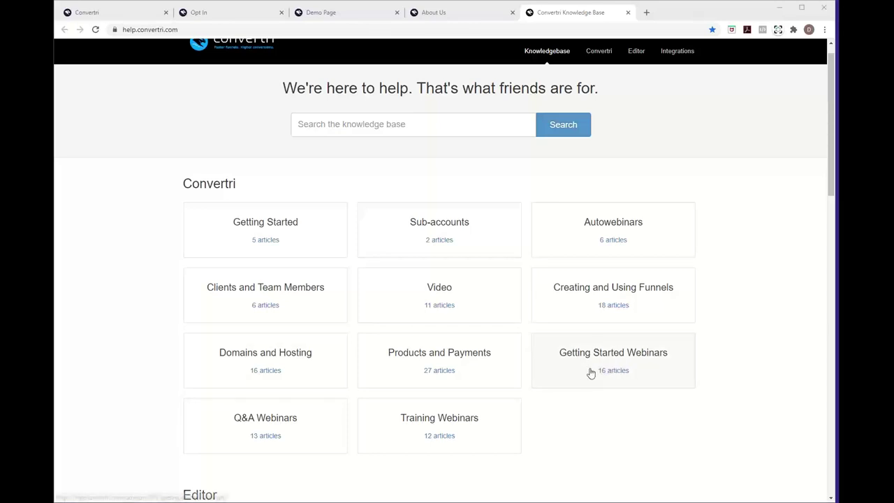
left_click(632, 372)
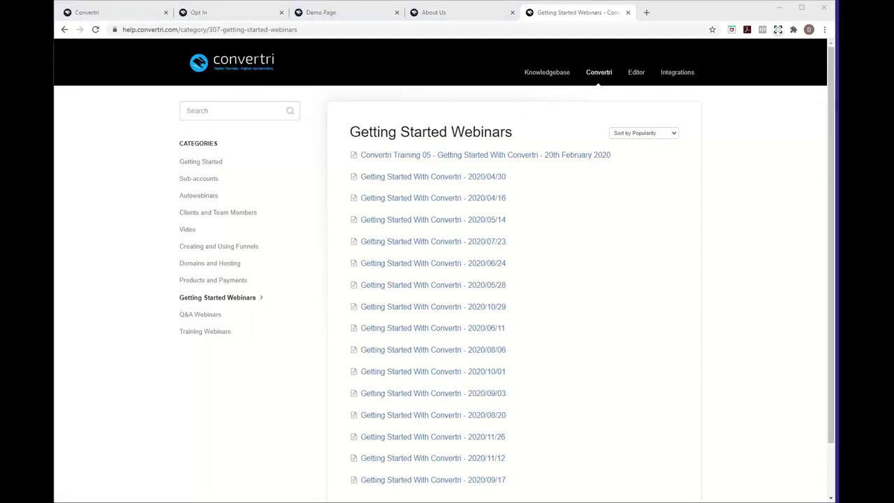
Show the About Us page and the live Opt In page, and return to the Opt In page editor
left_click(440, 16)
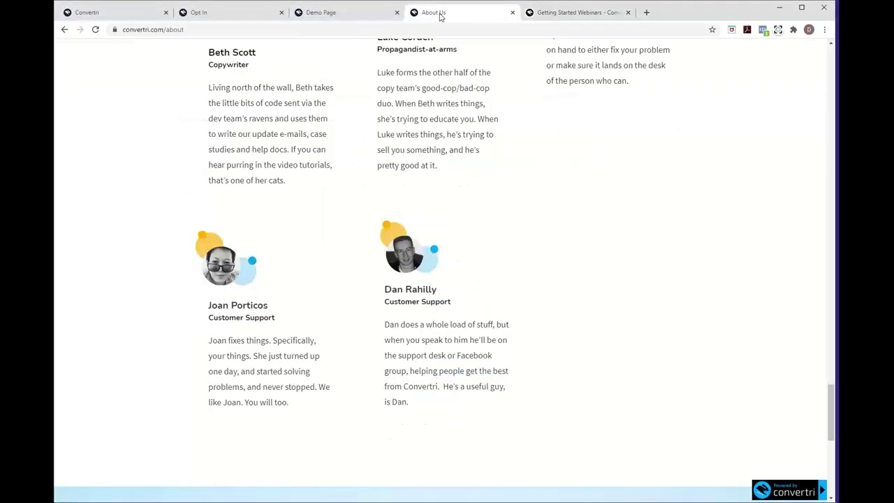
left_click(268, 13)
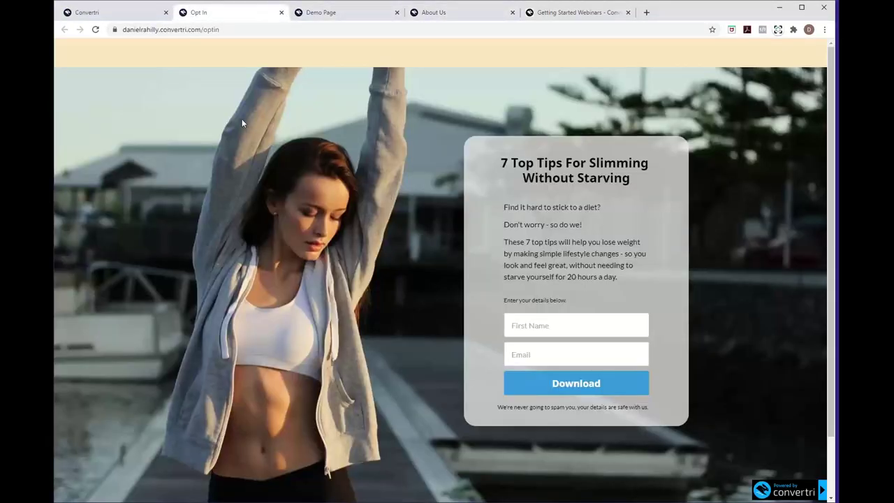
left_click(132, 15)
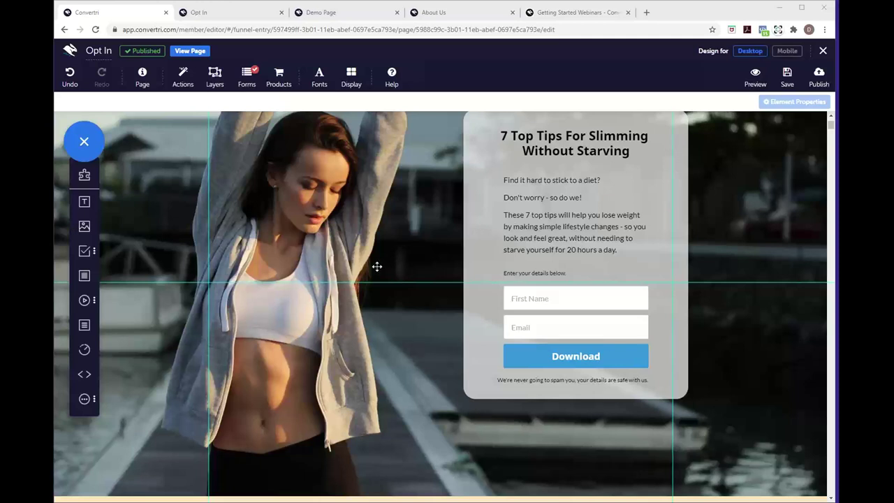
Try out a background video element on the Opt In page, check its video source setting, and delete it
mouse_move(96, 258)
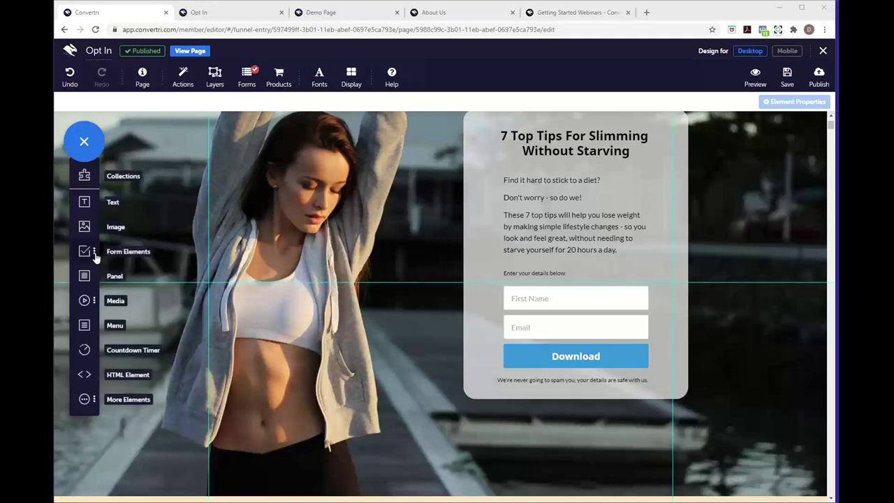
left_click(85, 307)
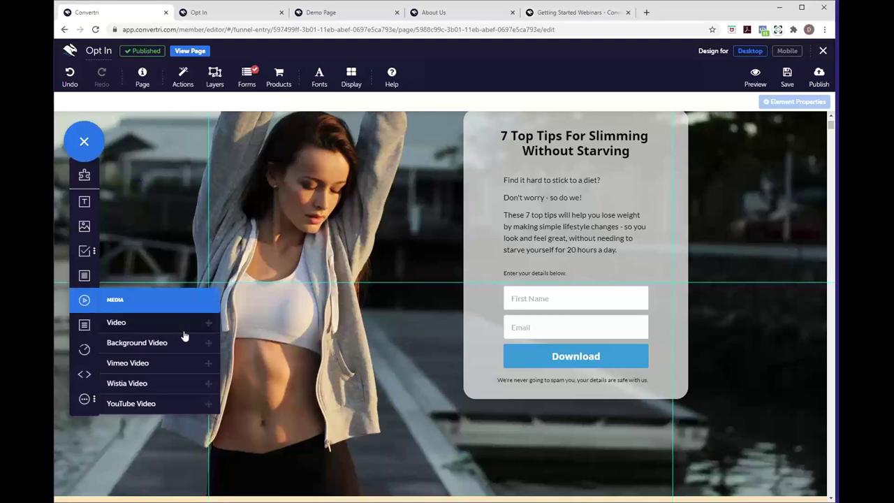
left_click(168, 348)
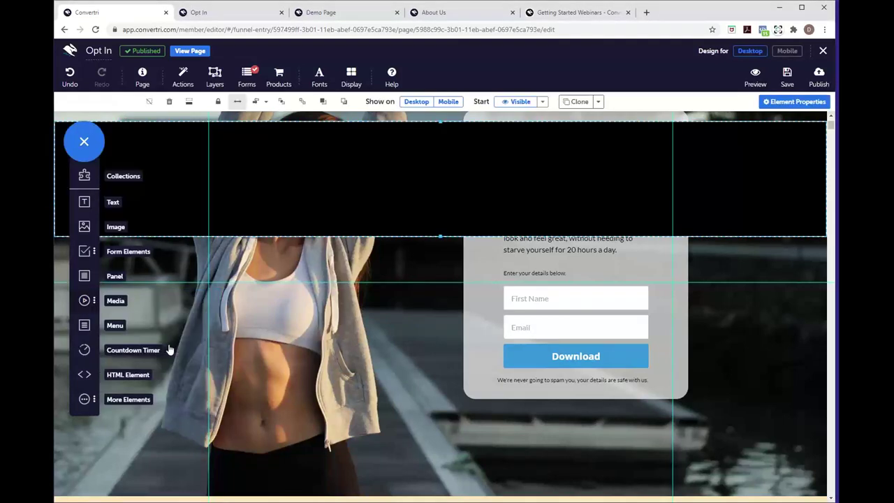
left_click(771, 104)
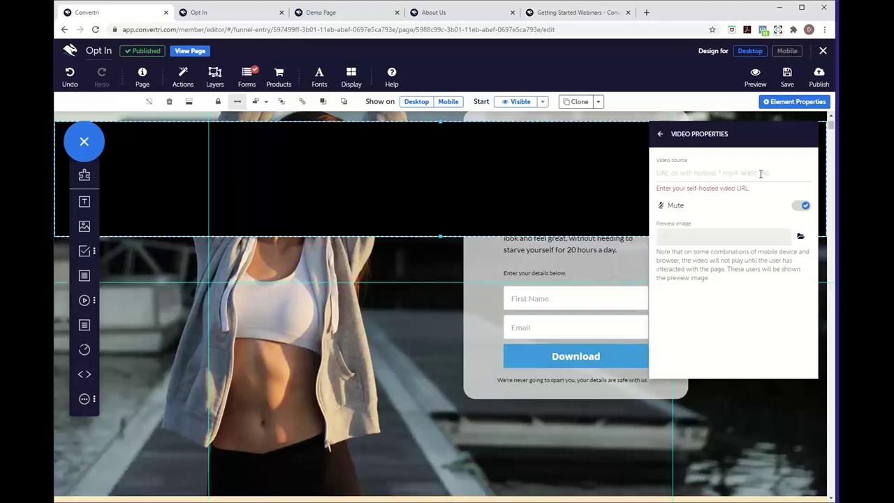
left_click(760, 174)
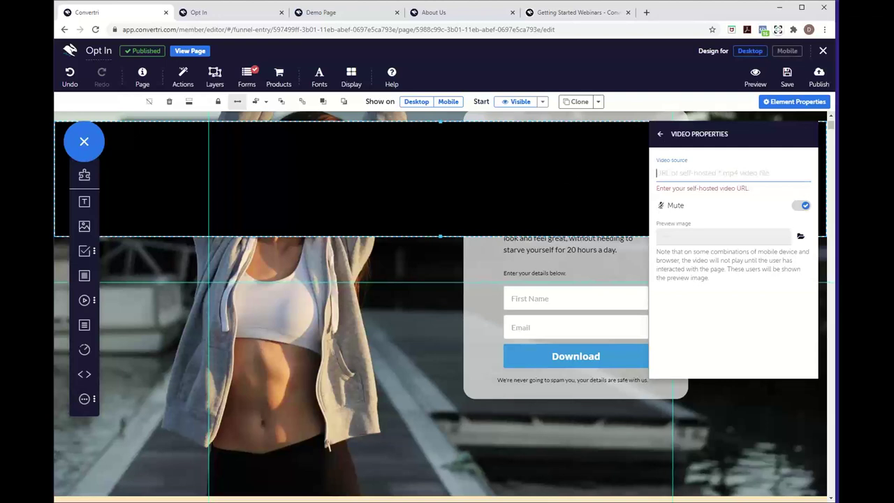
left_click(548, 198)
key("Delete")
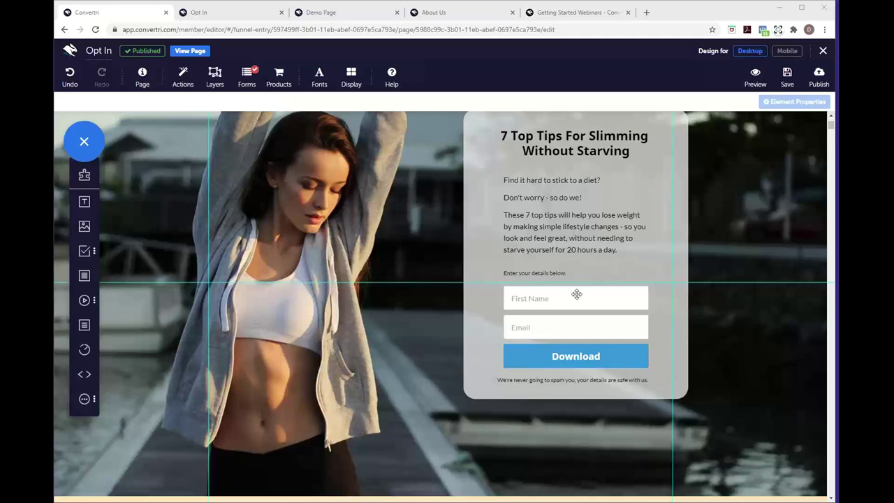
Save and close the Opt In page, and rename it as "Renamed Opt In" in the funnel
left_click(789, 75)
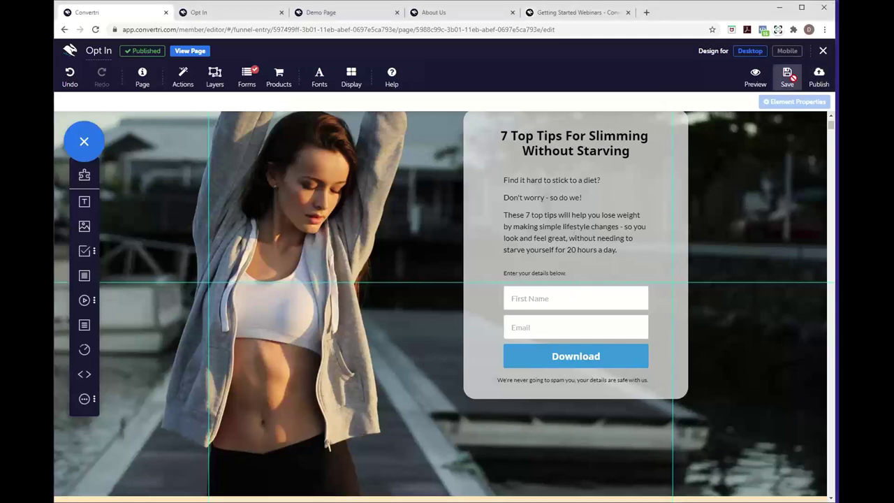
left_click(822, 52)
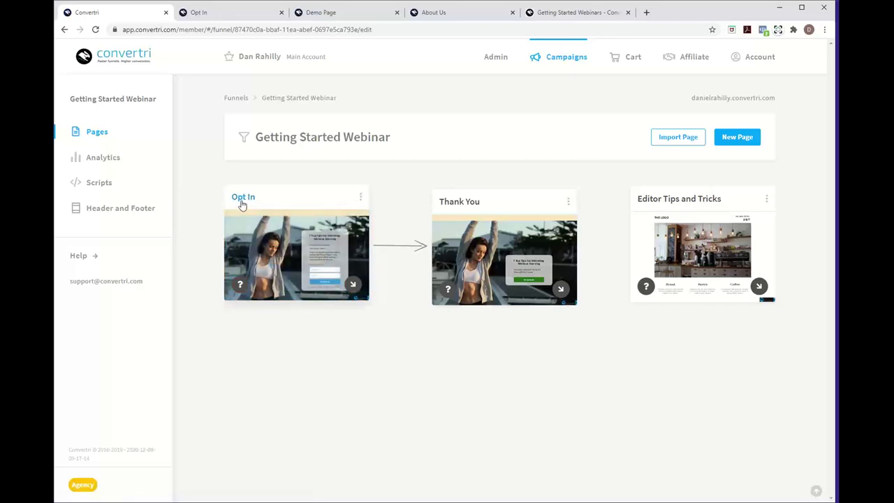
left_click(360, 202)
left_click(332, 325)
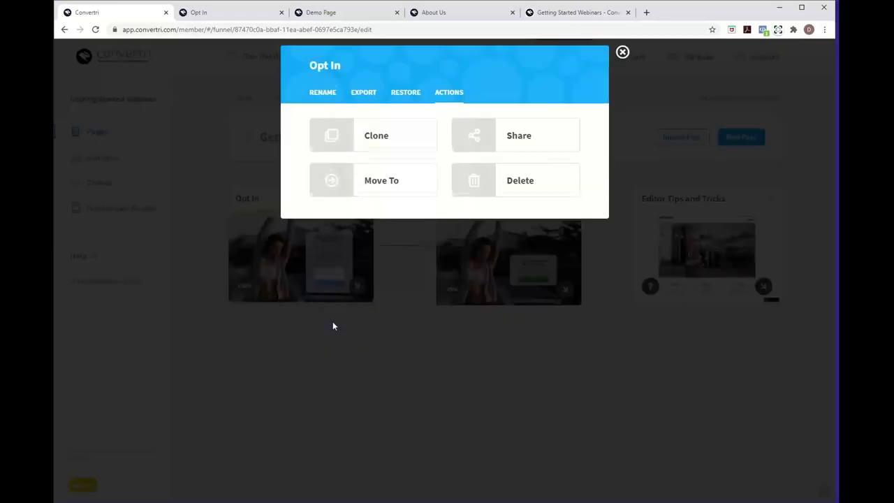
left_click(320, 104)
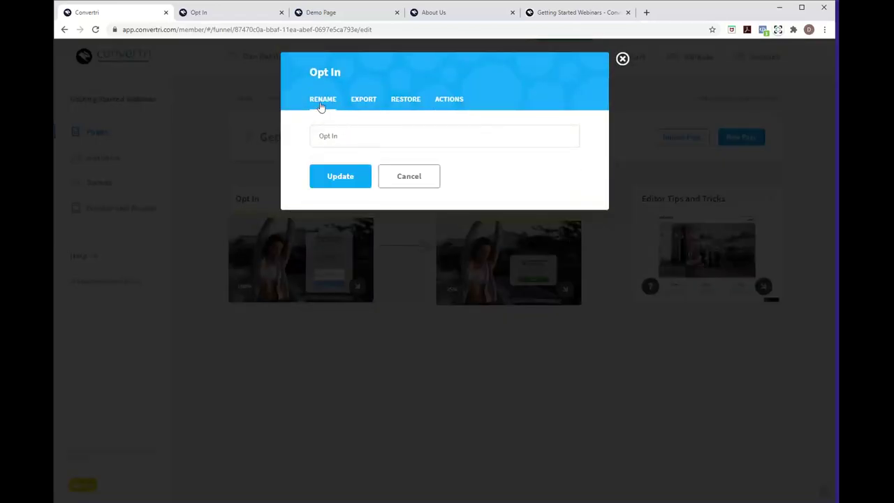
left_click_drag(342, 134, 303, 138)
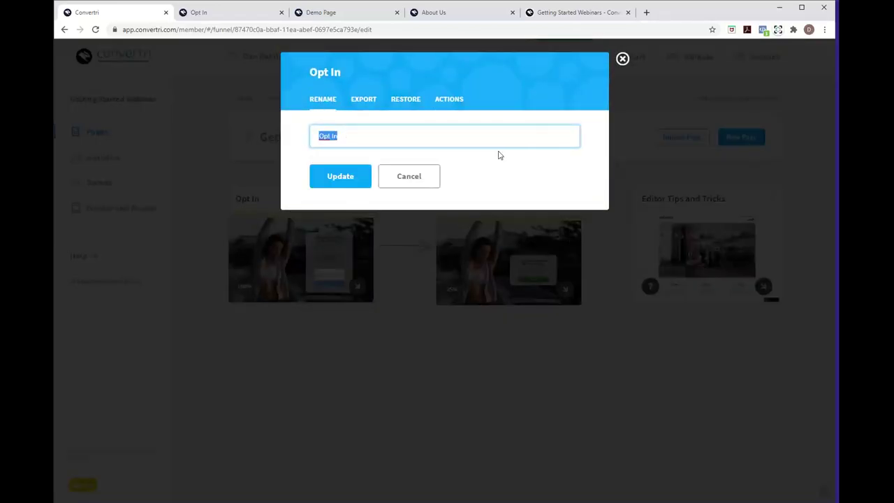
type("Renamed")
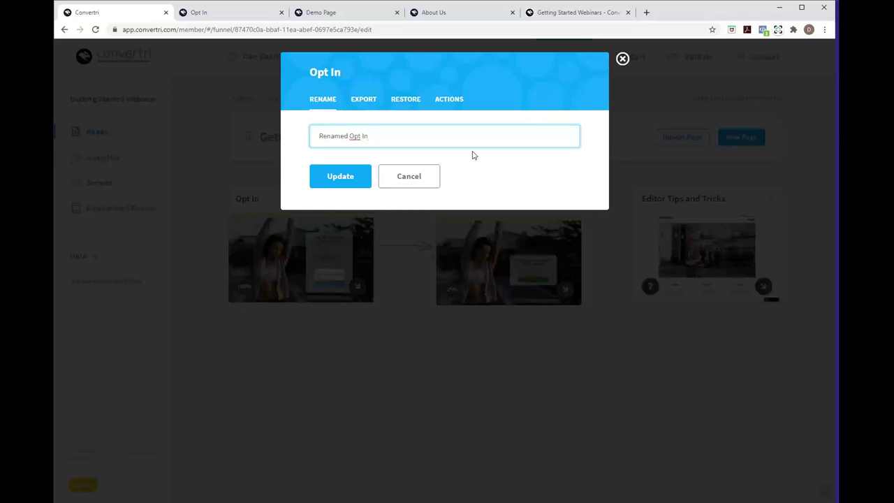
left_click(366, 175)
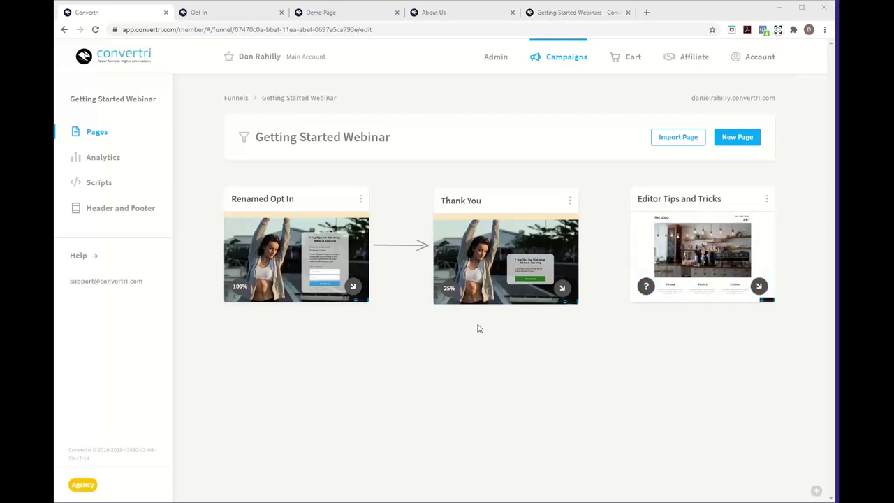
Open the Renamed Opt In page for editing and view the GDPR Footer layer template's settings without adding it
left_click(288, 258)
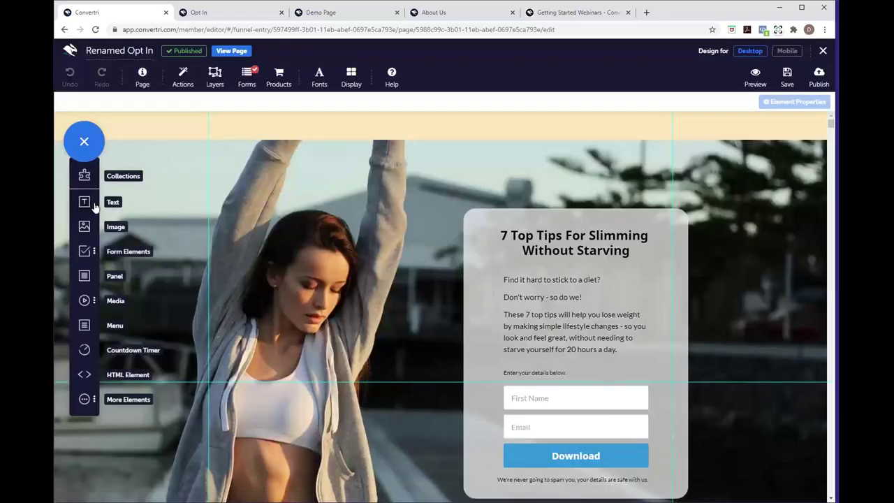
left_click(216, 78)
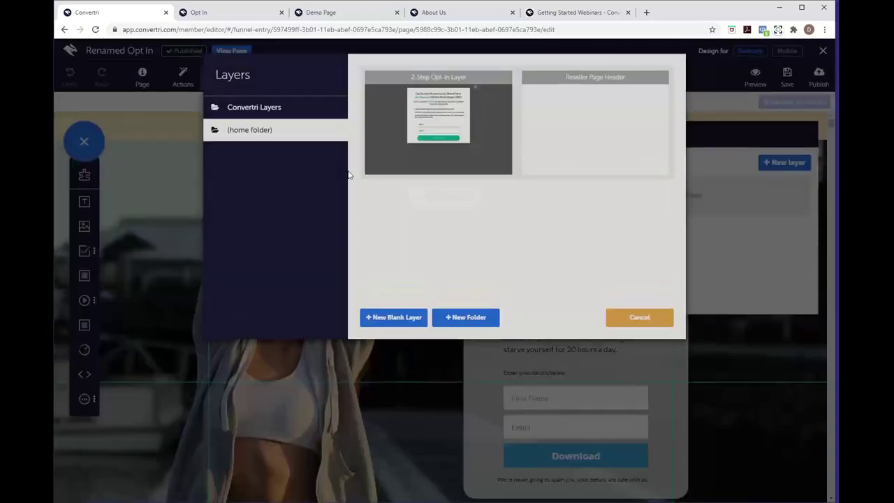
left_click(306, 112)
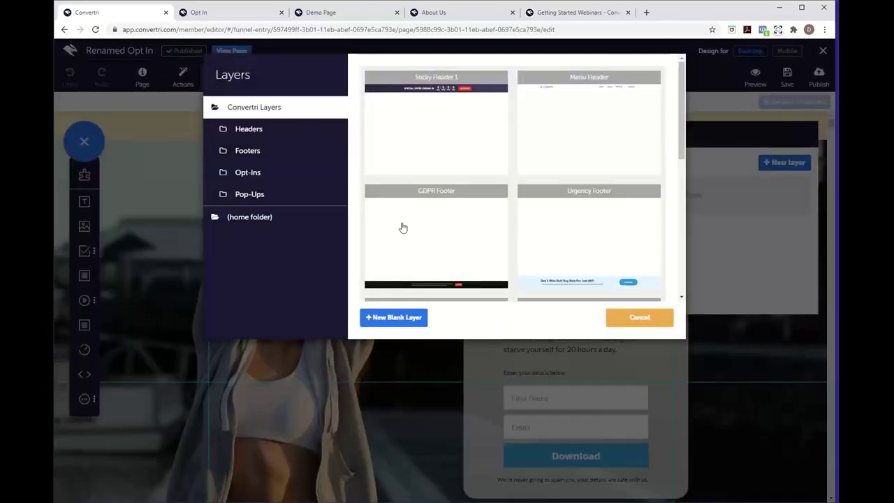
left_click(439, 254)
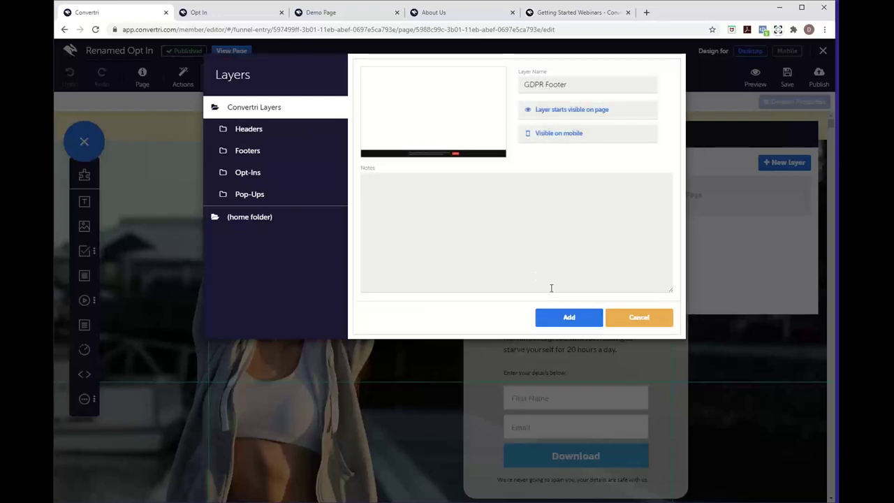
left_click(638, 317)
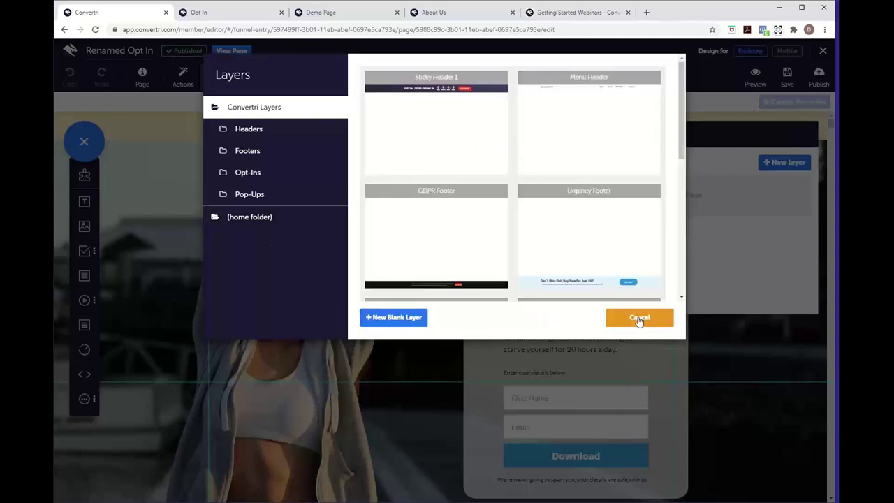
left_click(638, 317)
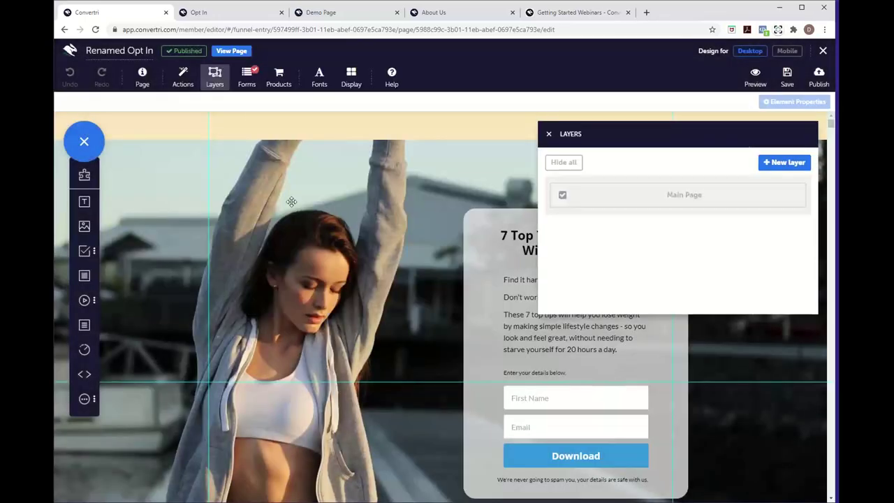
left_click(216, 89)
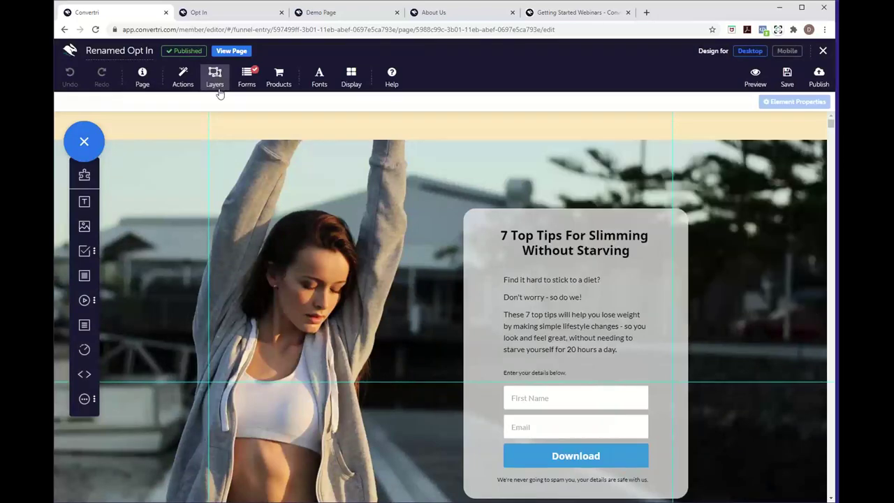
Browse the Convertri Layers templates and add the GDPR Footer template as a layer named GDPR Footer
left_click(217, 89)
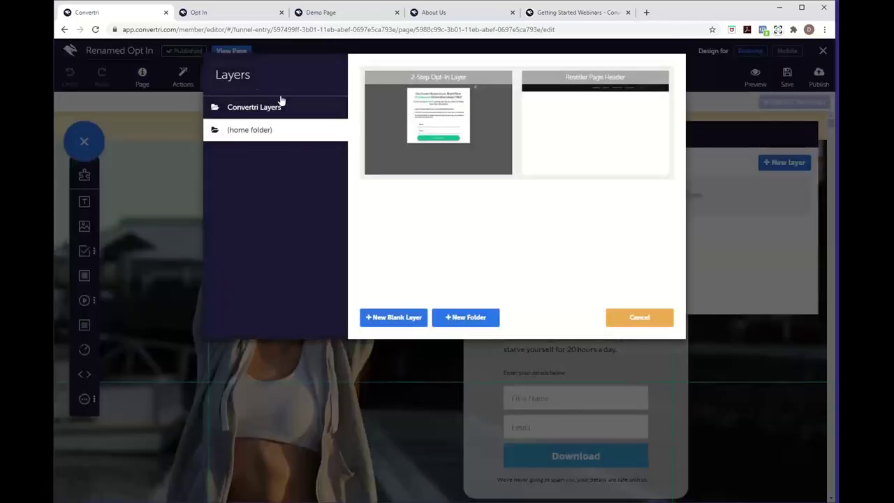
left_click(304, 110)
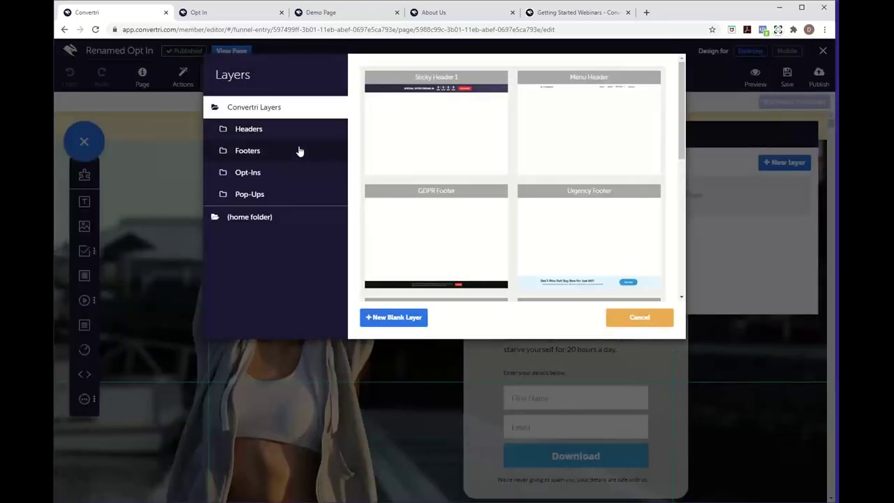
scroll(299, 154, "down", 5)
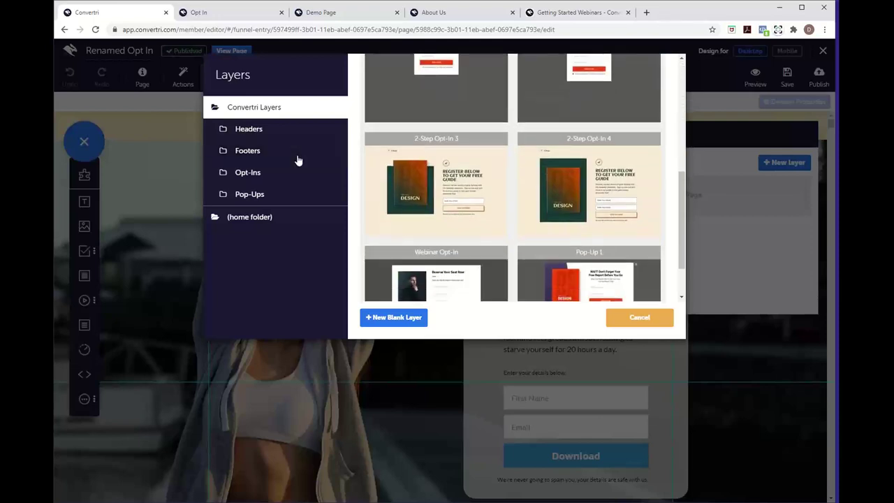
scroll(297, 161, "down", 2)
scroll(297, 159, "up", 2)
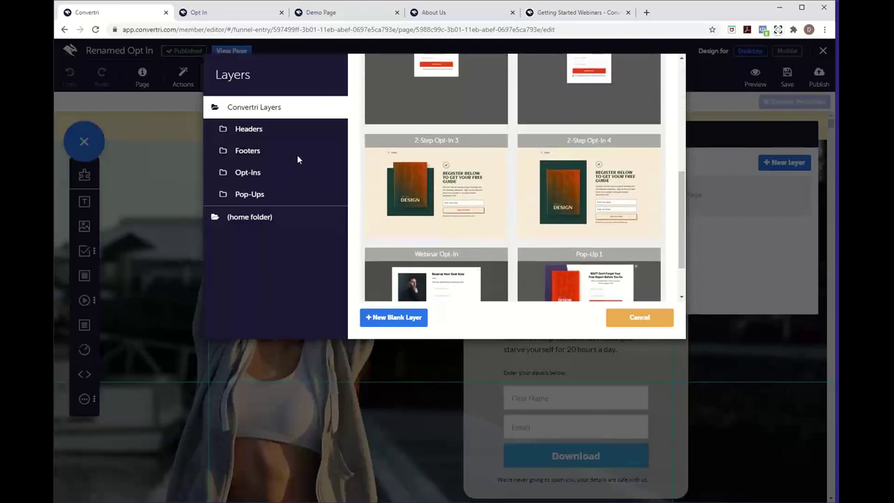
scroll(297, 154, "up", 3)
scroll(298, 160, "down", 1)
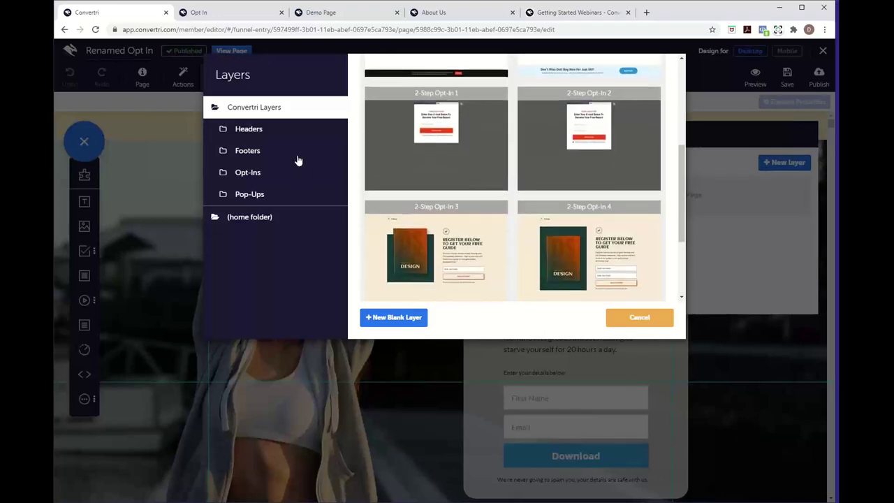
scroll(298, 161, "down", 2)
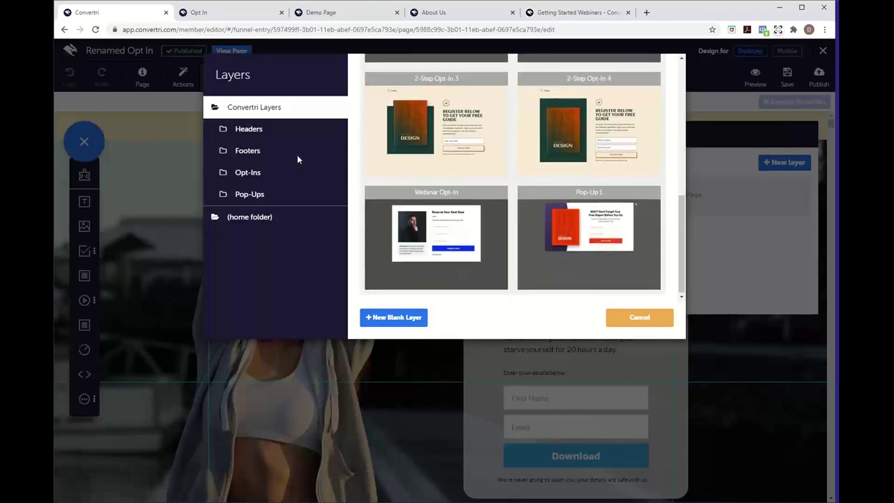
scroll(297, 159, "up", 2)
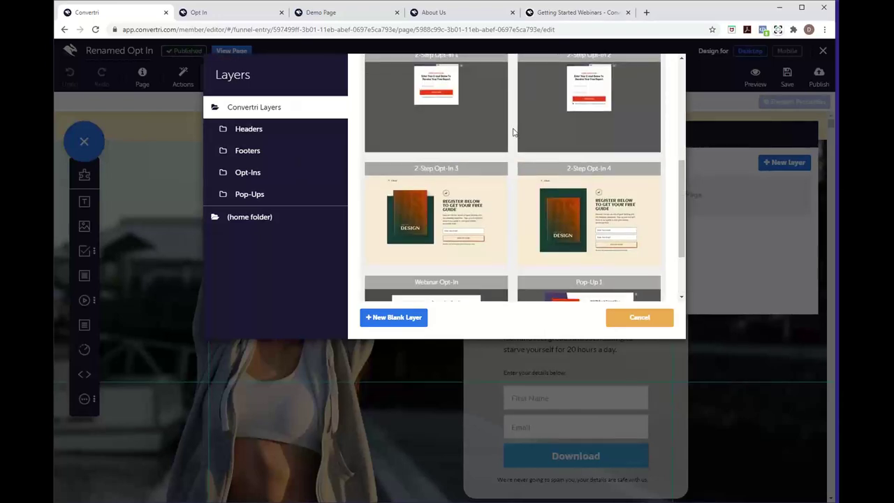
scroll(465, 197, "up", 5)
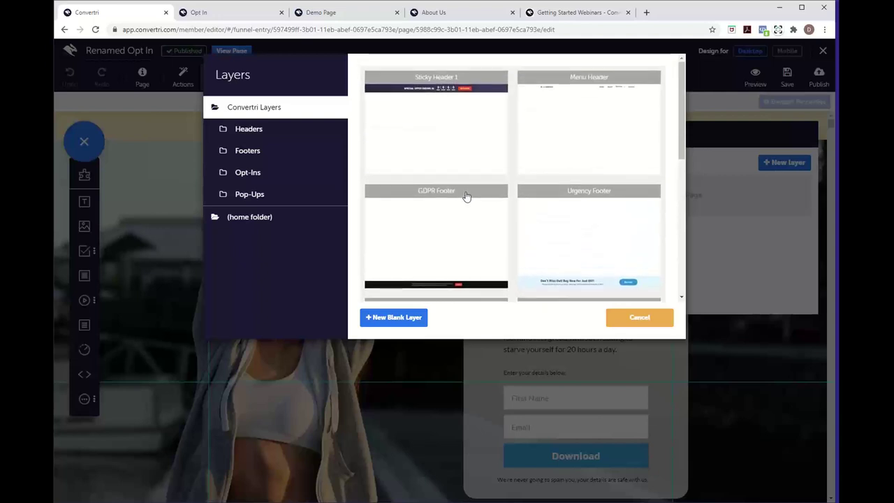
left_click(447, 225)
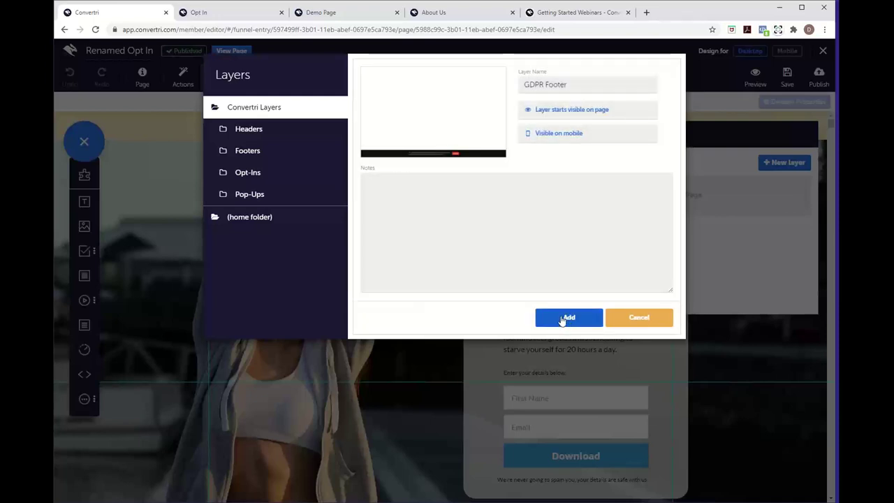
left_click(563, 318)
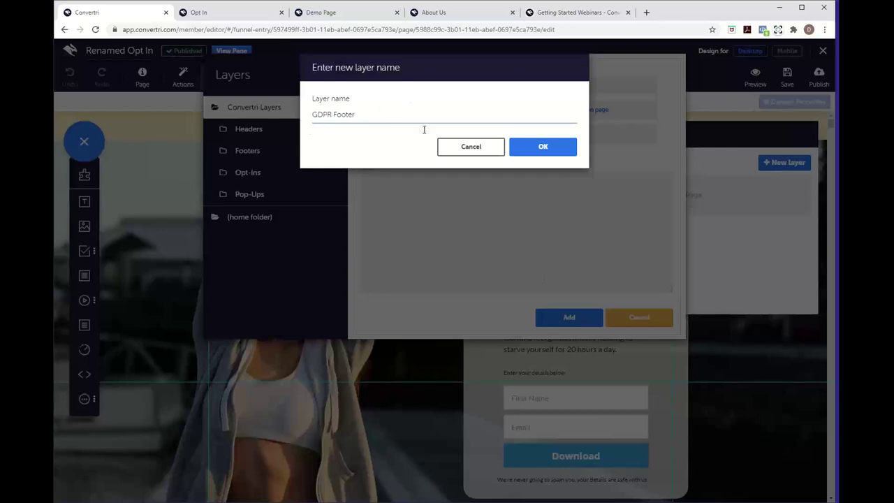
left_click(542, 149)
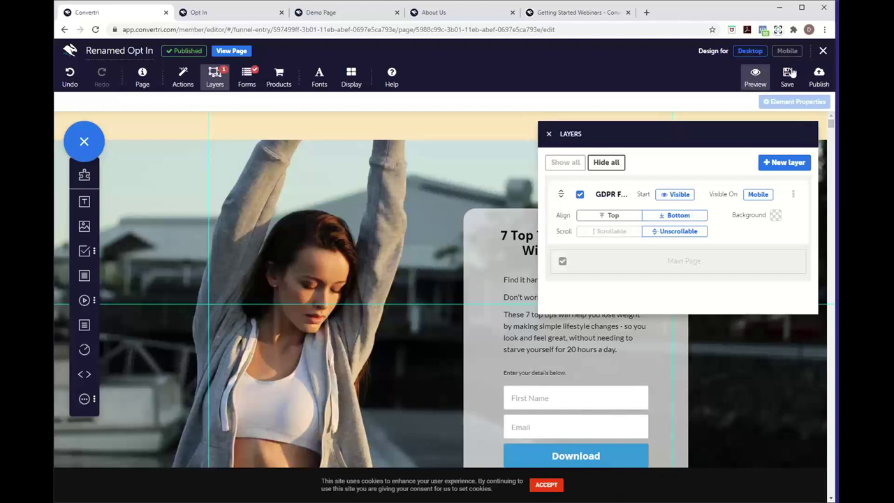
Leave the Renamed Opt In page without saving, and open the Editor Tips and Tricks page for editing
left_click(822, 53)
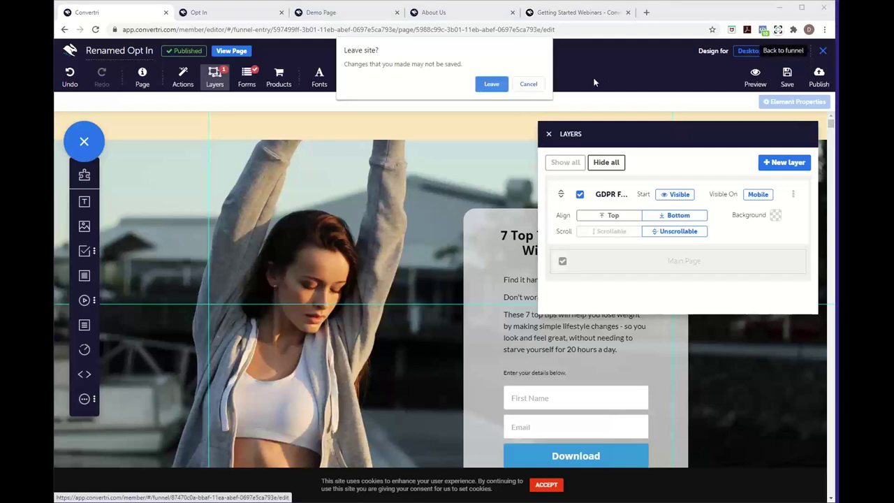
left_click(497, 86)
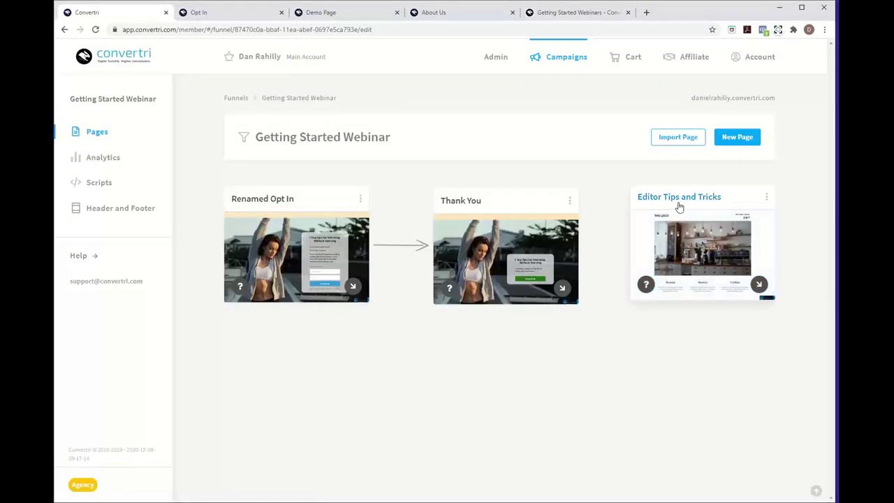
mouse_move(726, 224)
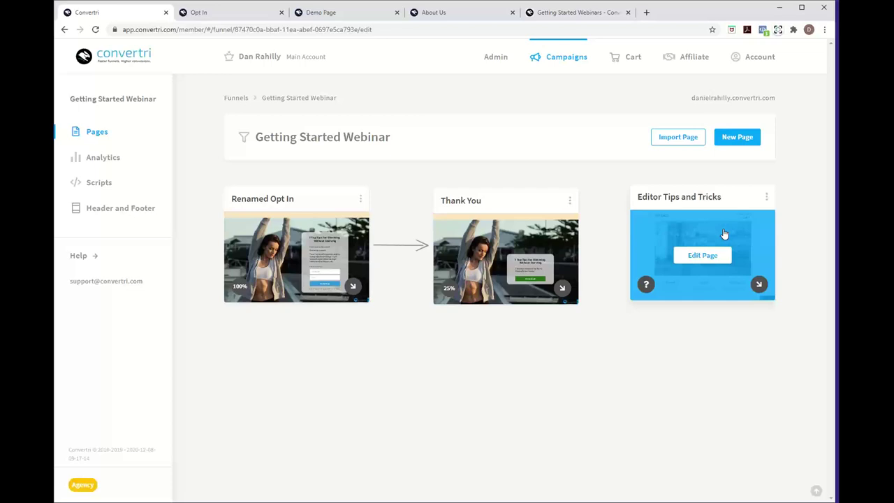
left_click(689, 255)
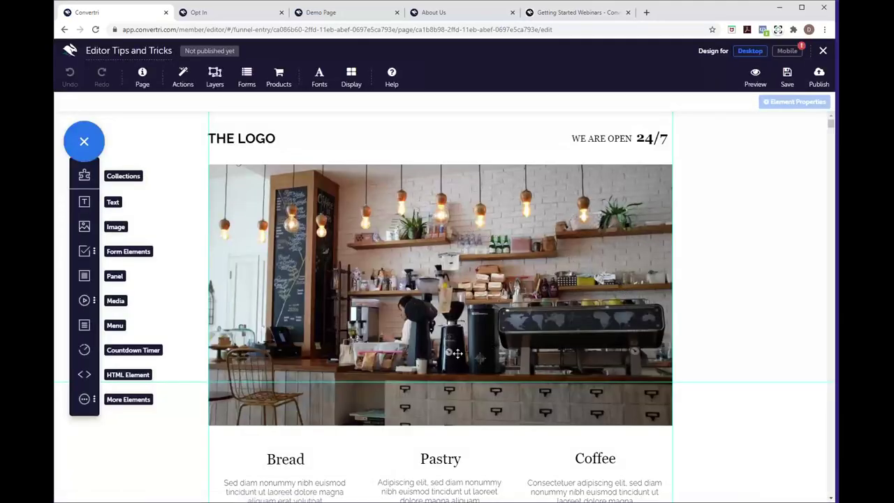
Look over the top of the Editor Tips and Tricks page and turn on the Element Outlines display option
scroll(456, 354, "down", 2)
scroll(457, 354, "up", 2)
scroll(453, 355, "down", 1)
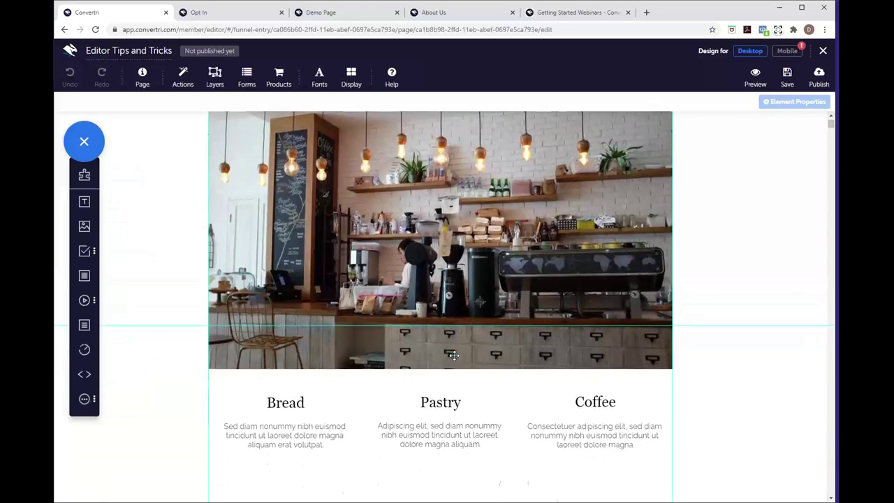
scroll(453, 356, "up", 1)
scroll(453, 355, "down", 2)
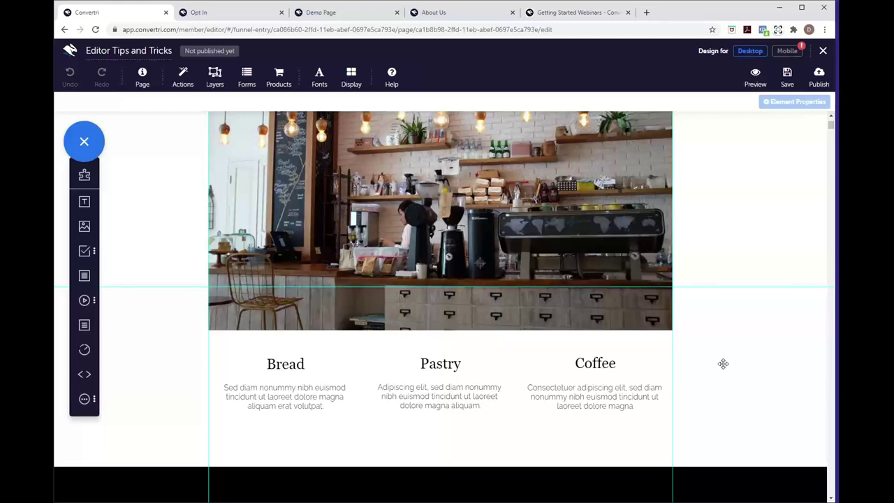
scroll(723, 364, "up", 2)
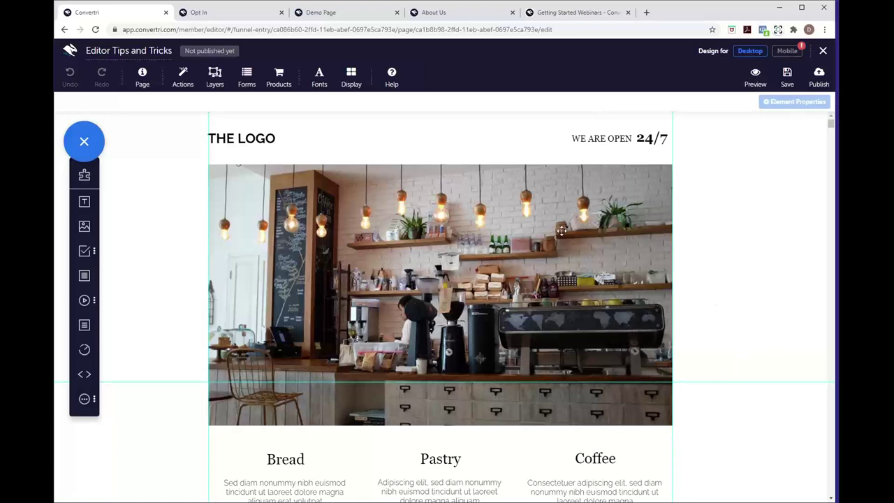
left_click(349, 91)
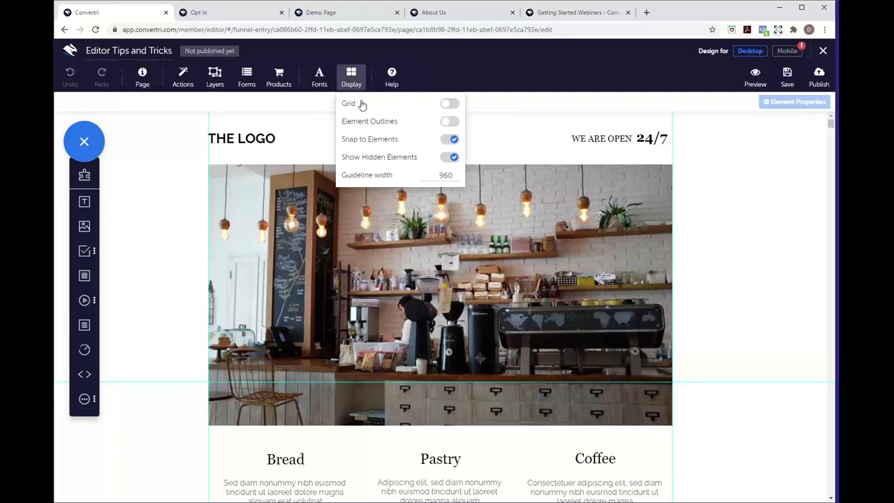
left_click(449, 123)
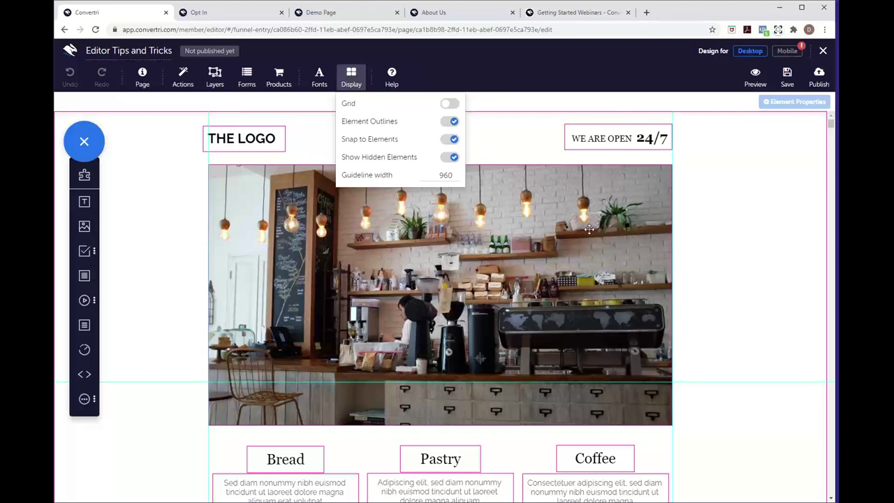
Select the panel behind the top section and examine the outlined elements down through the Menu and About sections
left_click(471, 171)
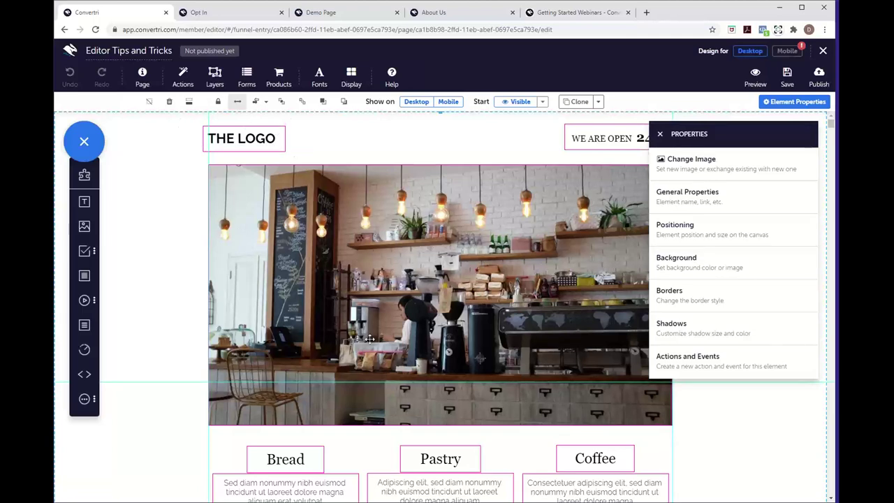
scroll(370, 339, "down", 4)
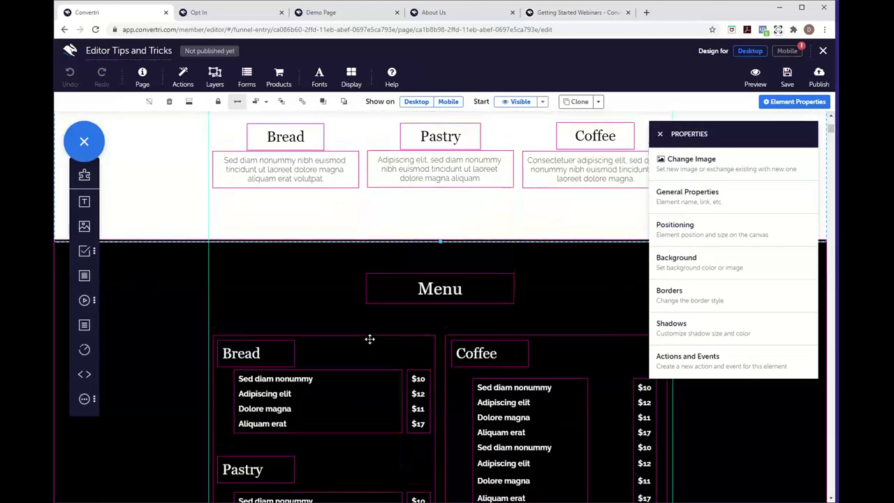
scroll(370, 339, "up", 2)
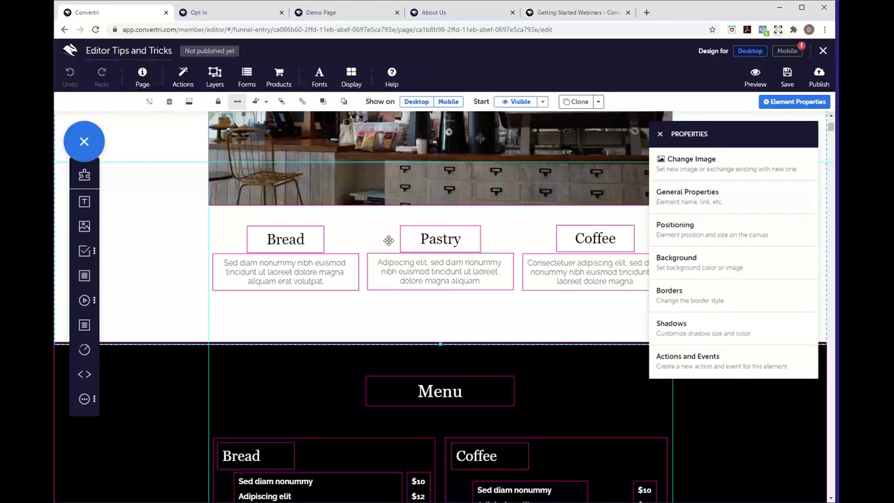
left_click(406, 240)
left_click(409, 302)
scroll(488, 402, "down", 5)
scroll(488, 401, "down", 6)
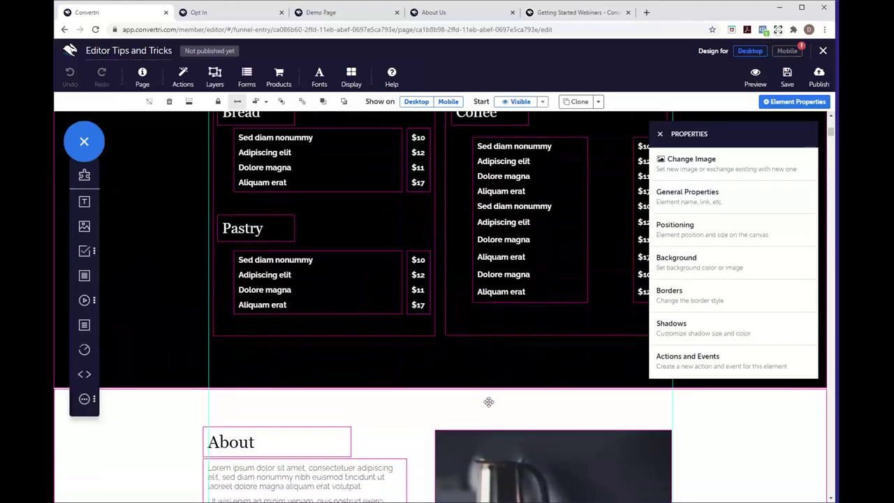
scroll(488, 402, "up", 1)
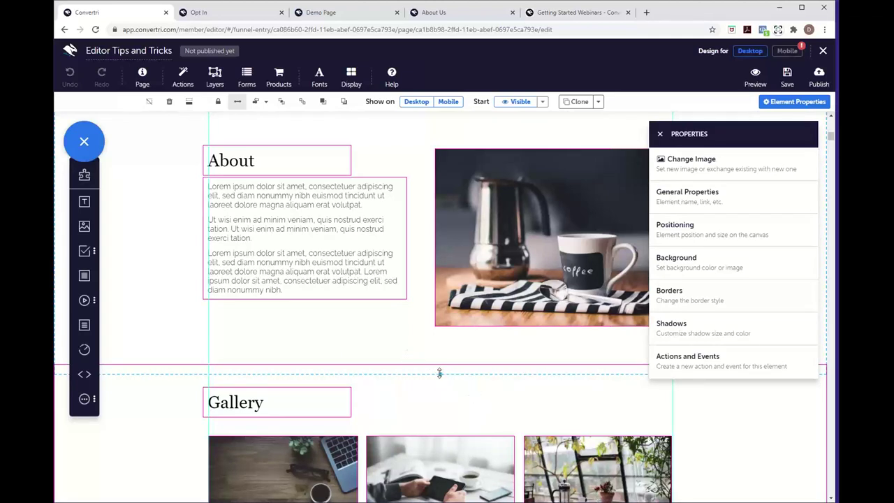
Adjust the About section panel's lower edge to meet the Gallery section, and close the element properties
left_click_drag(440, 368, 477, 355)
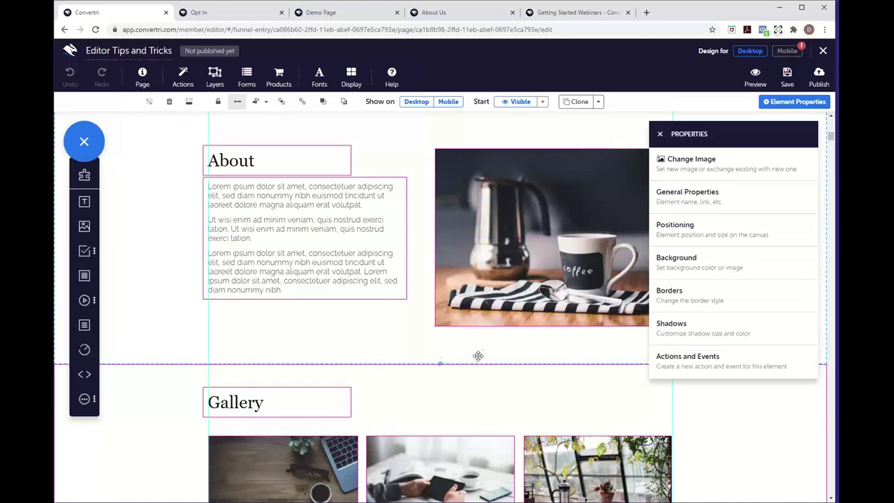
scroll(483, 353, "up", 3)
scroll(484, 354, "up", 4)
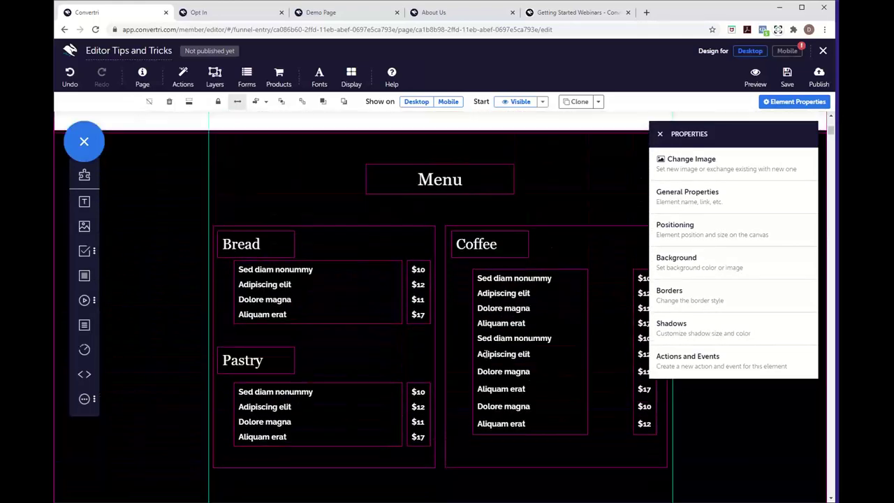
left_click(659, 134)
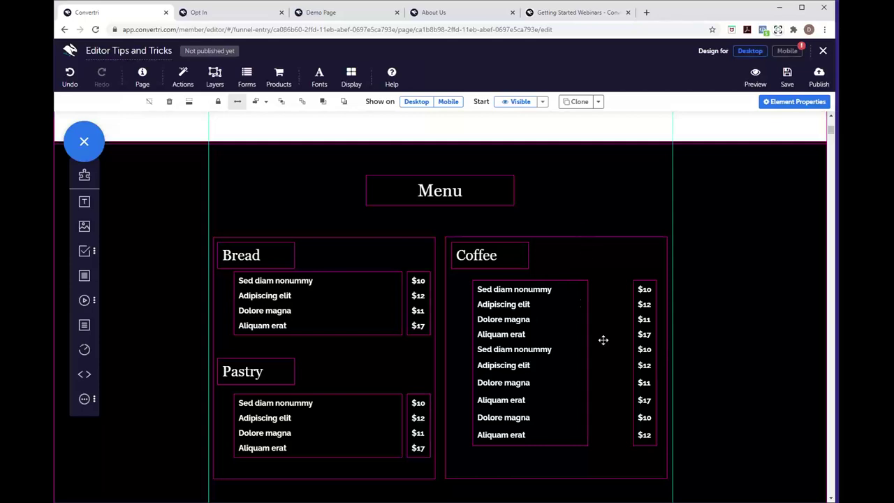
Examine how the Menu section is built by selecting its Coffee heading, item list and black background panel in turn
scroll(601, 354, "down", 5)
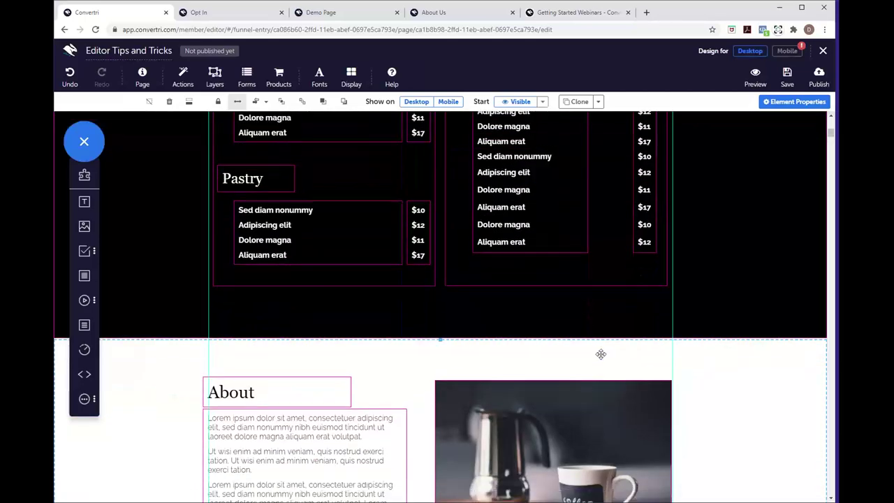
scroll(601, 354, "up", 4)
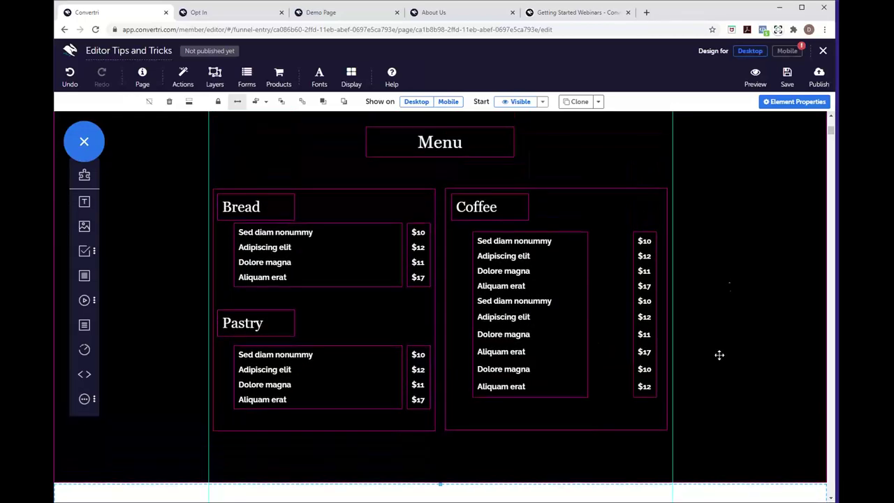
scroll(720, 356, "up", 3)
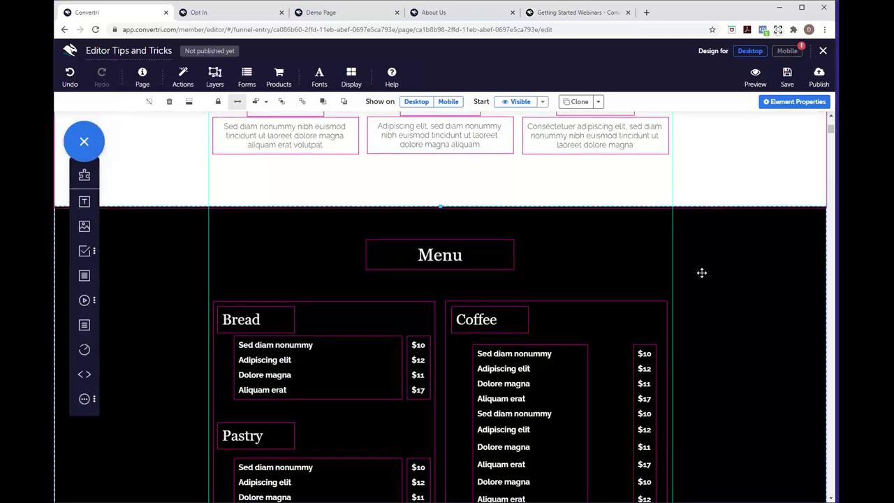
left_click(477, 266)
left_click(498, 323)
left_click(519, 347)
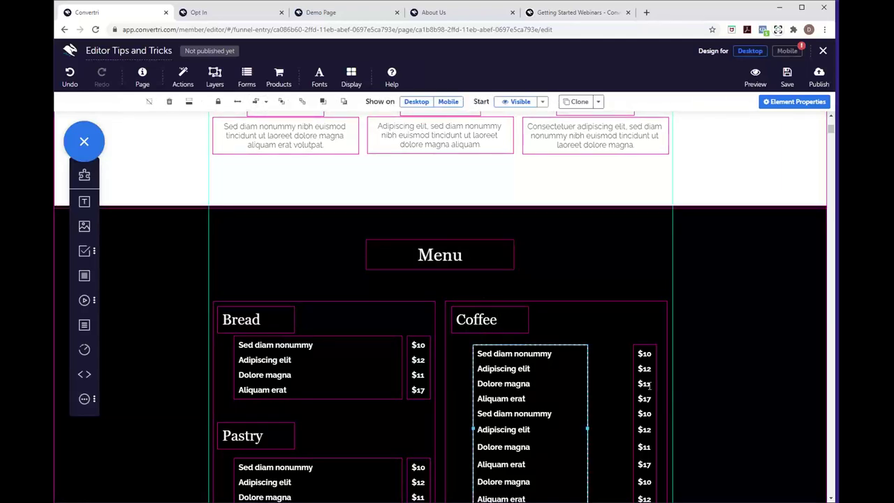
left_click(543, 317)
left_click(524, 317)
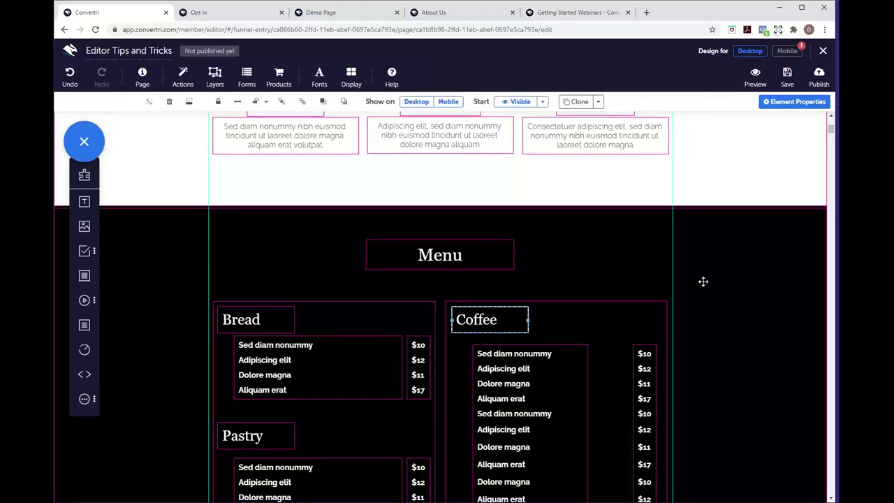
left_click(736, 276)
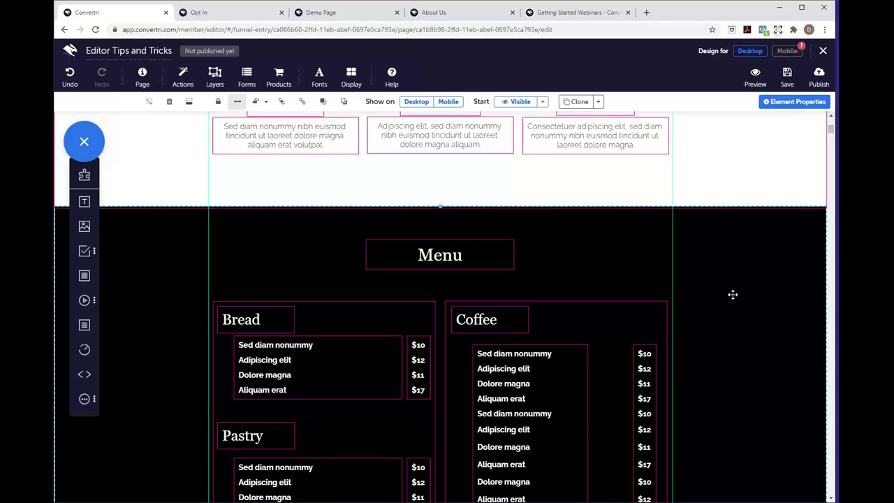
scroll(733, 294, "down", 3)
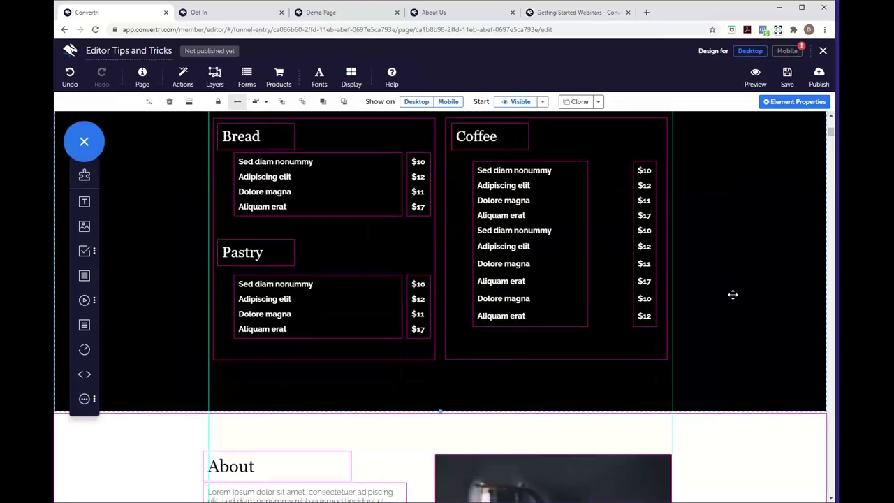
Delete the black Menu section panel together with everything on it, and check the gap it leaves above the About section
scroll(733, 294, "up", 2)
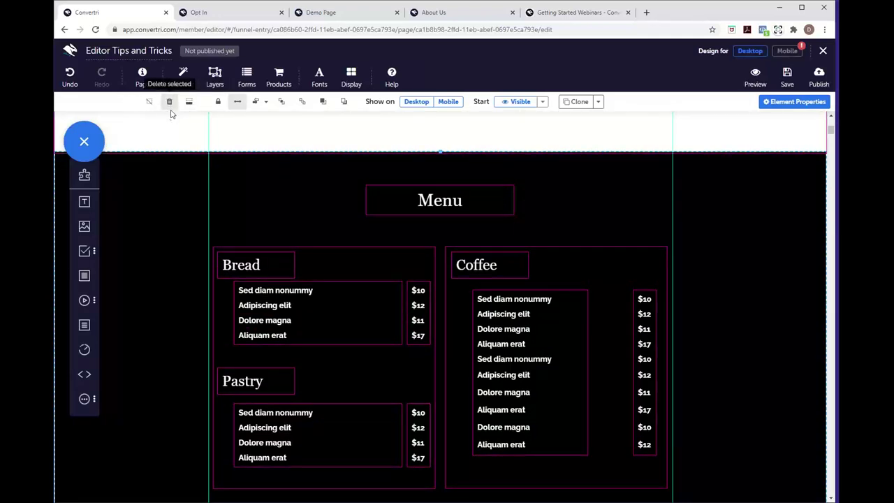
key("Delete")
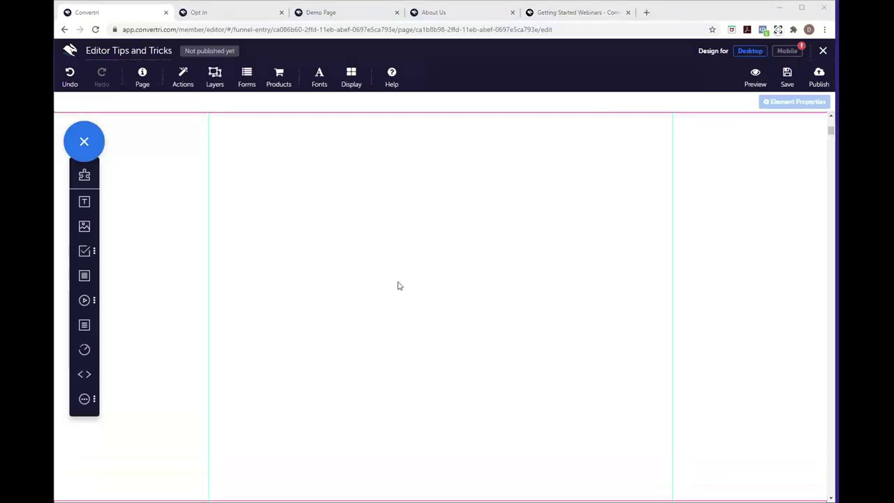
scroll(399, 286, "up", 5)
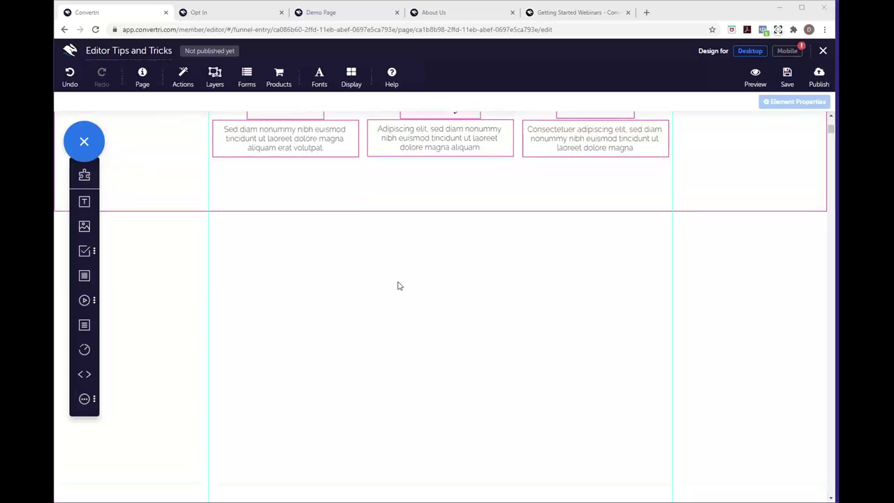
scroll(398, 283, "down", 5)
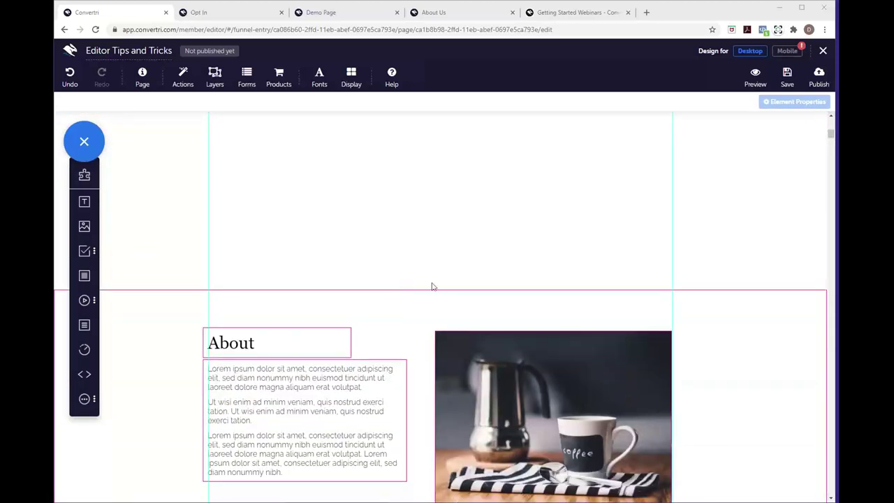
Remove the empty space above the About section panel so it sits directly under the Bread, Pastry and Coffee section
left_click(381, 300)
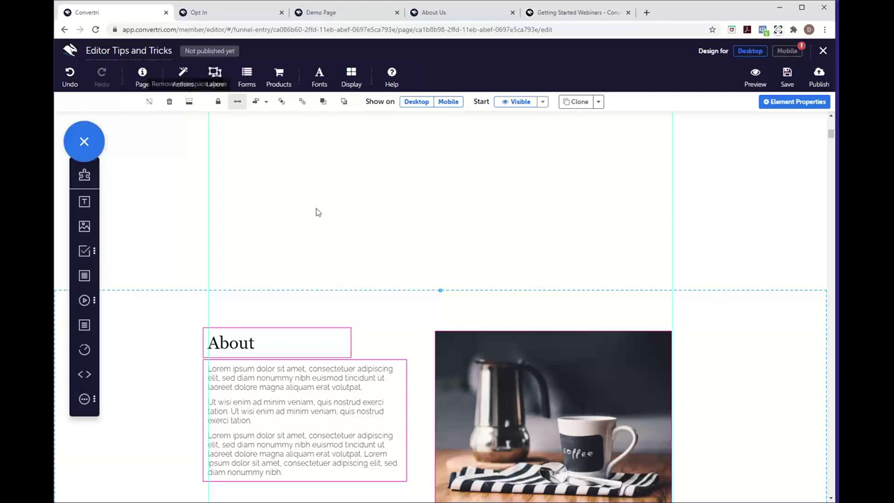
left_click(535, 241)
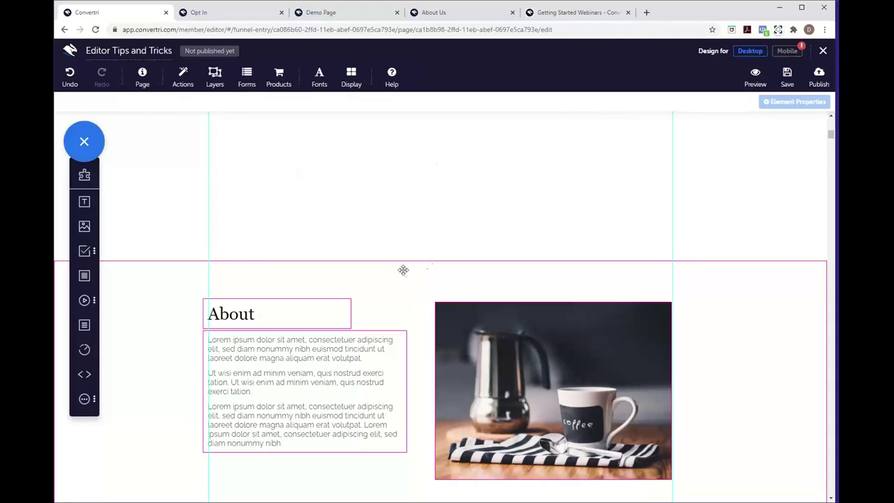
left_click(402, 270)
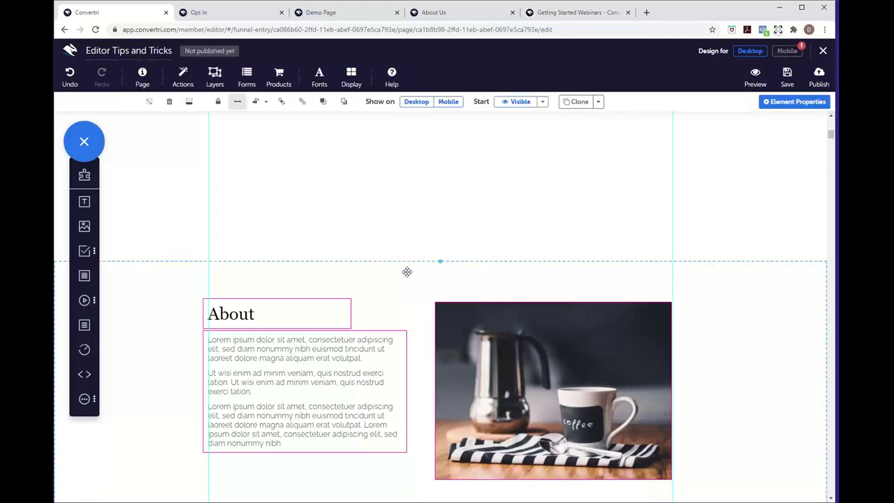
left_click(190, 104)
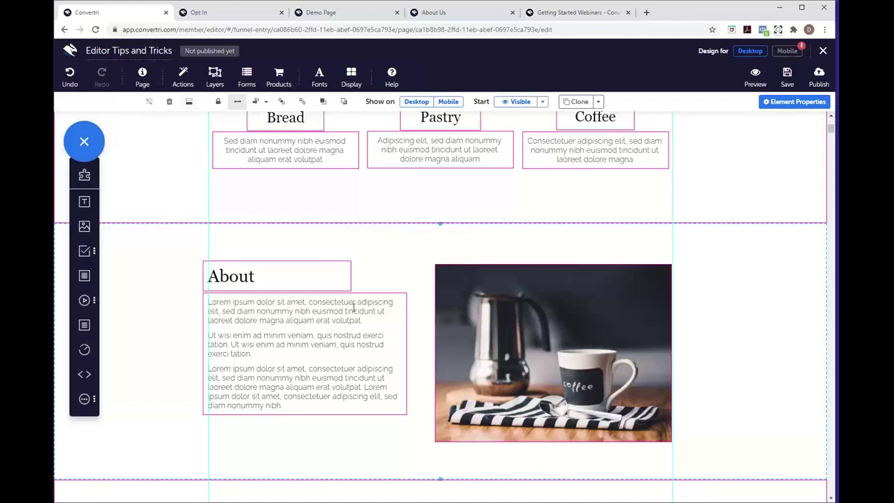
scroll(396, 401, "down", 1)
scroll(397, 401, "down", 1)
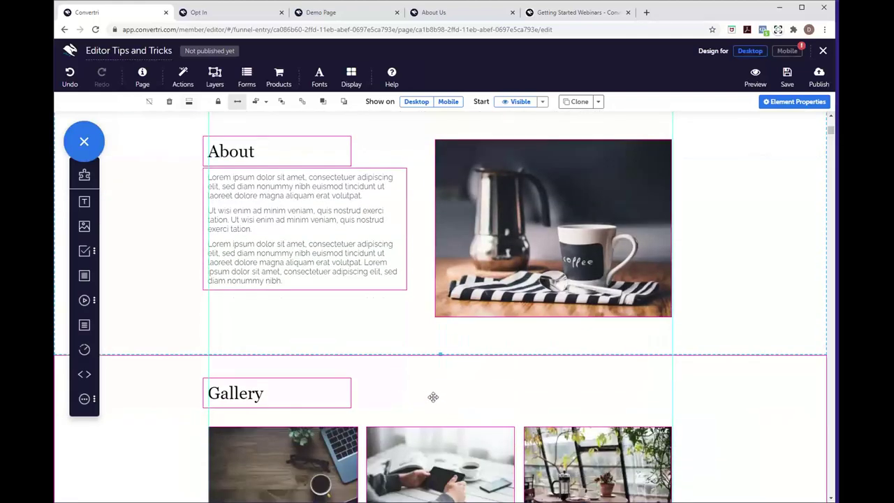
scroll(423, 399, "down", 1)
Move the About section and everything below it down together, opening a gap beneath the Bread, Pastry and Coffee section
scroll(473, 343, "up", 3)
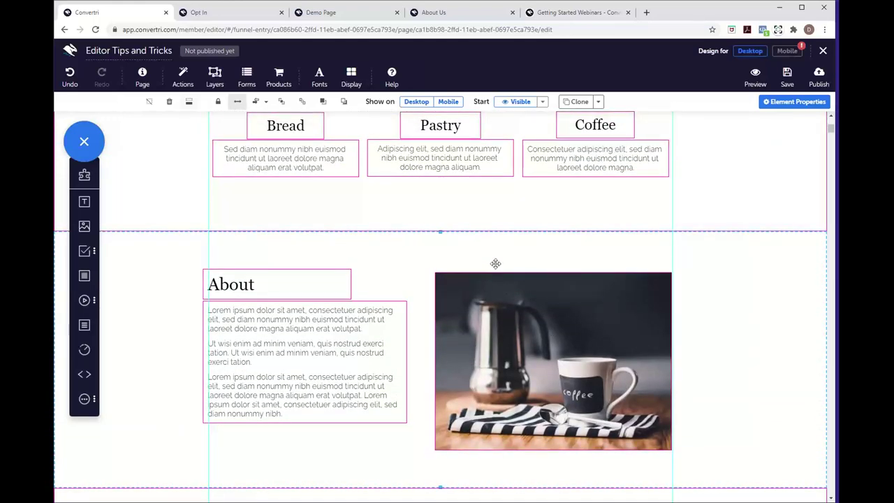
left_click_drag(491, 257, 479, 431)
scroll(479, 432, "down", 5)
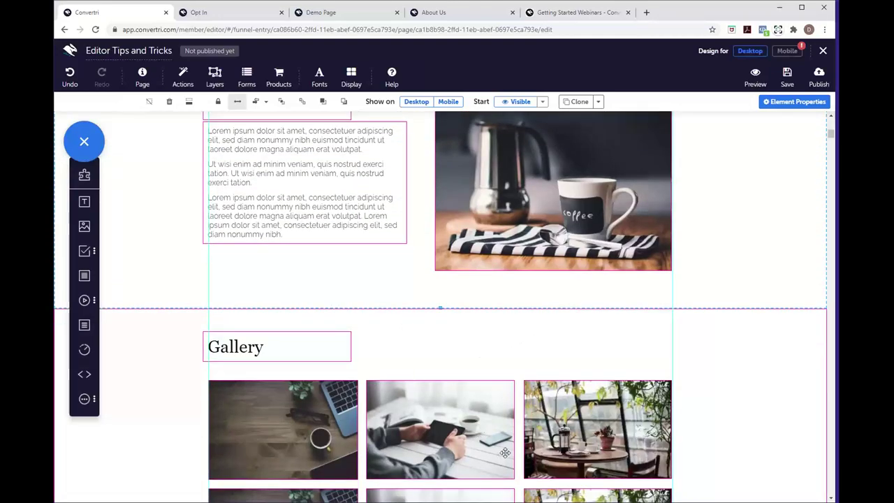
Examine the positions of the sections from the gap above About down to the reservation and footer area
scroll(505, 452, "down", 8)
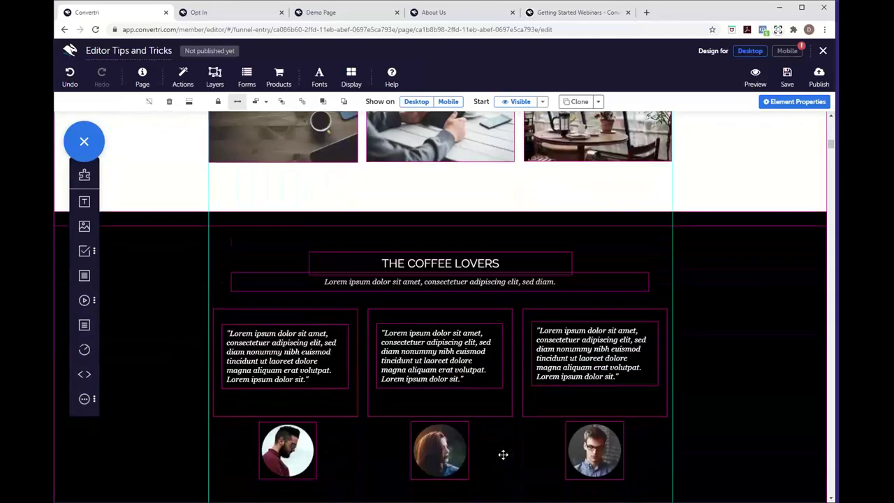
scroll(502, 455, "down", 5)
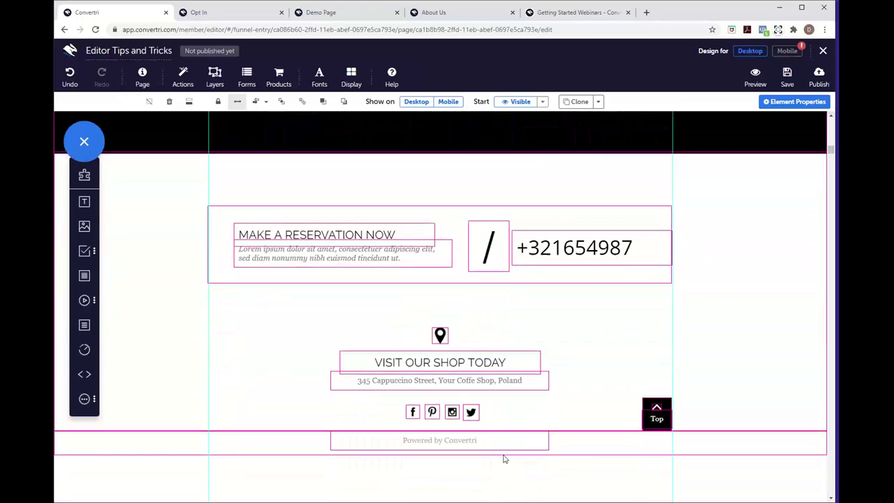
scroll(505, 457, "up", 5)
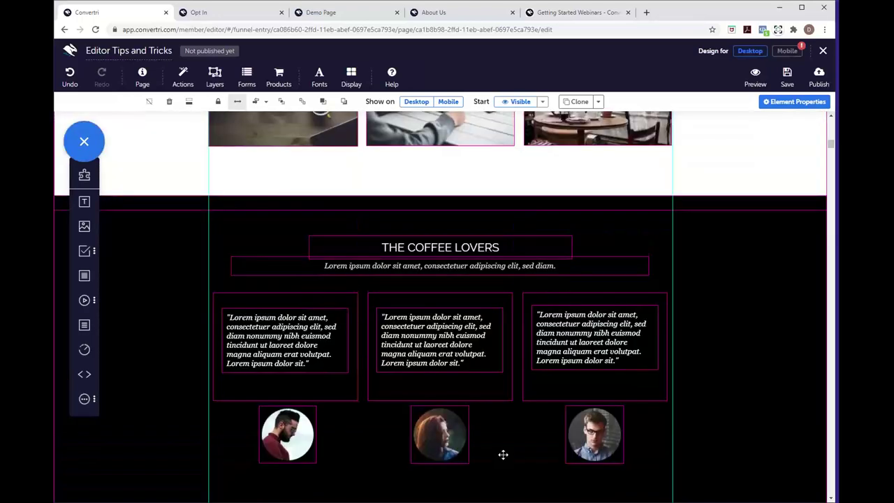
scroll(503, 454, "up", 4)
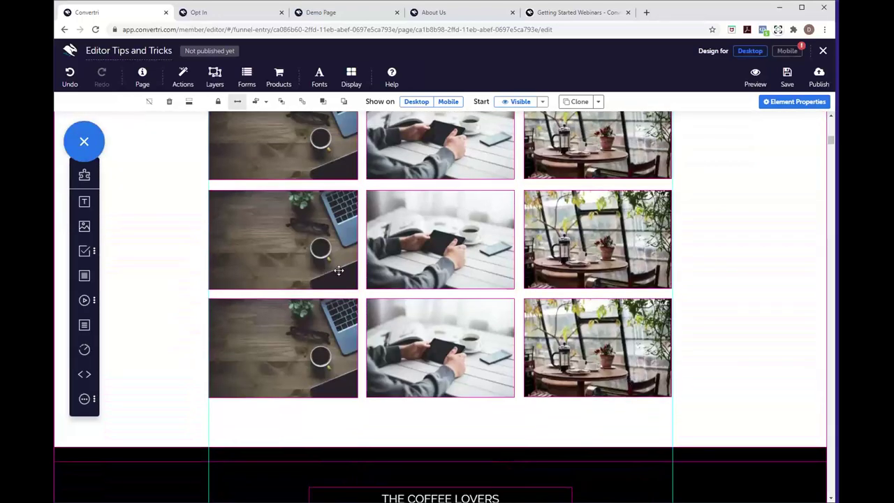
scroll(535, 266, "up", 6)
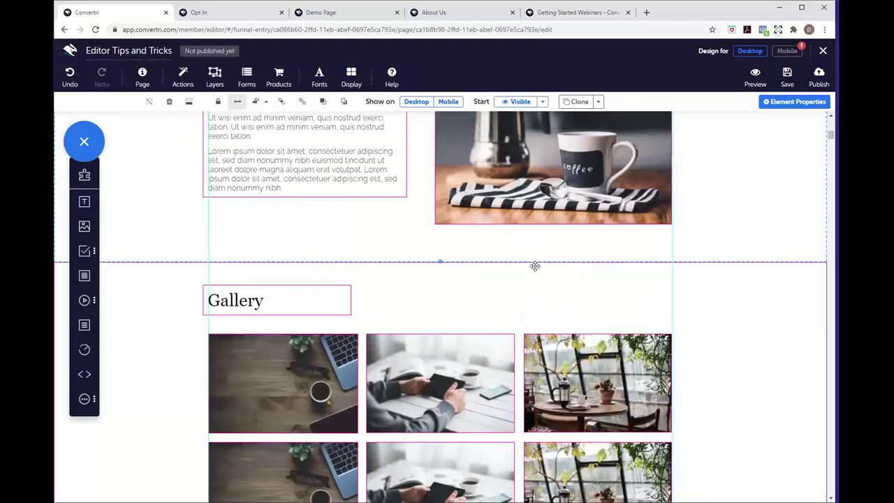
scroll(535, 266, "up", 6)
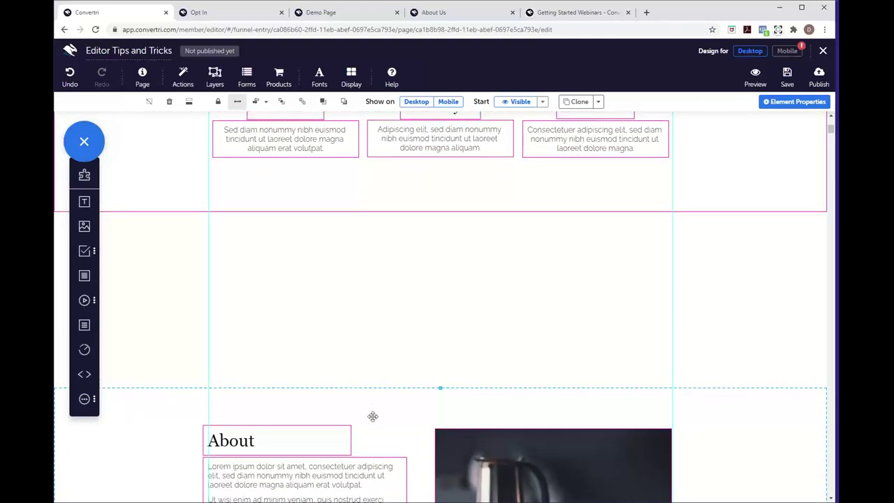
scroll(410, 406, "down", 4)
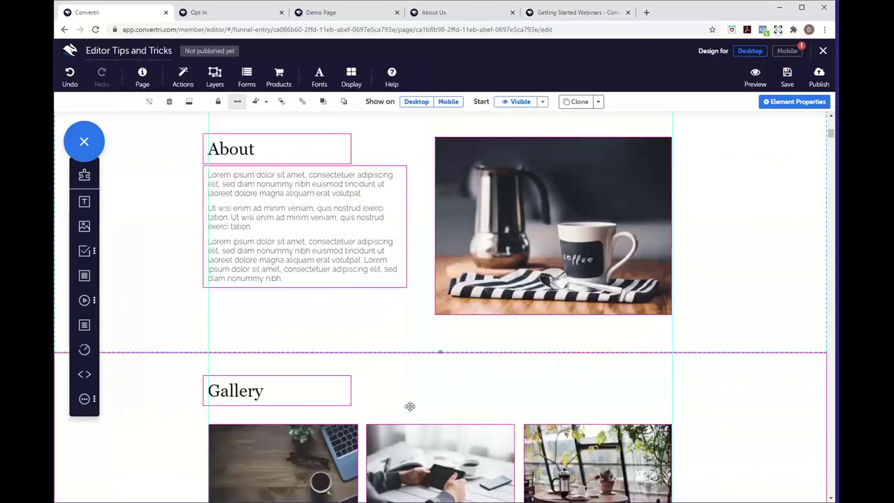
scroll(638, 331, "down", 1)
scroll(639, 330, "up", 6)
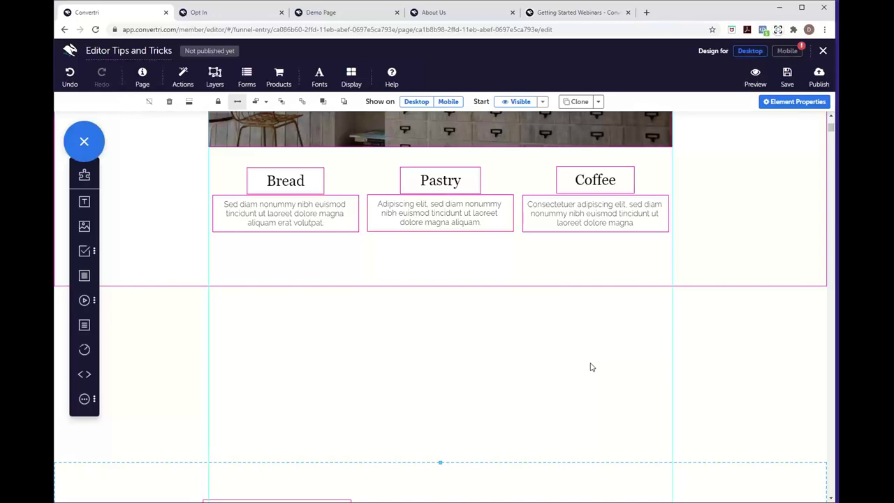
scroll(590, 366, "down", 8)
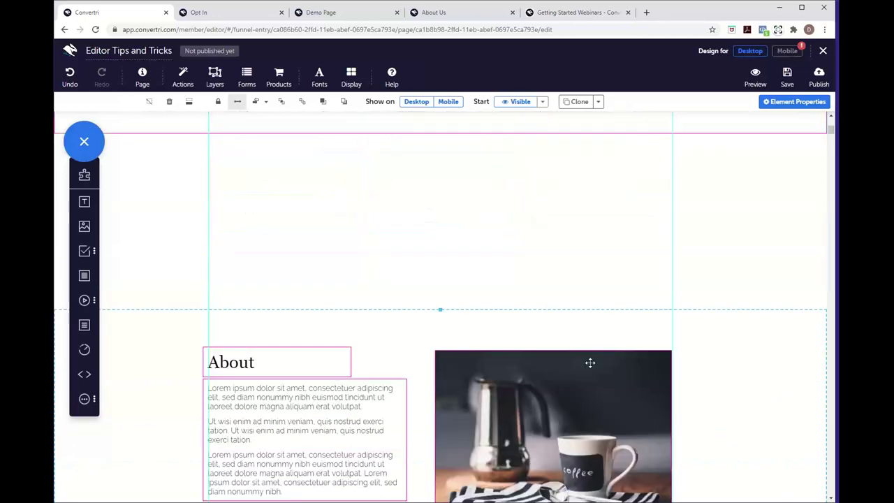
scroll(590, 363, "down", 10)
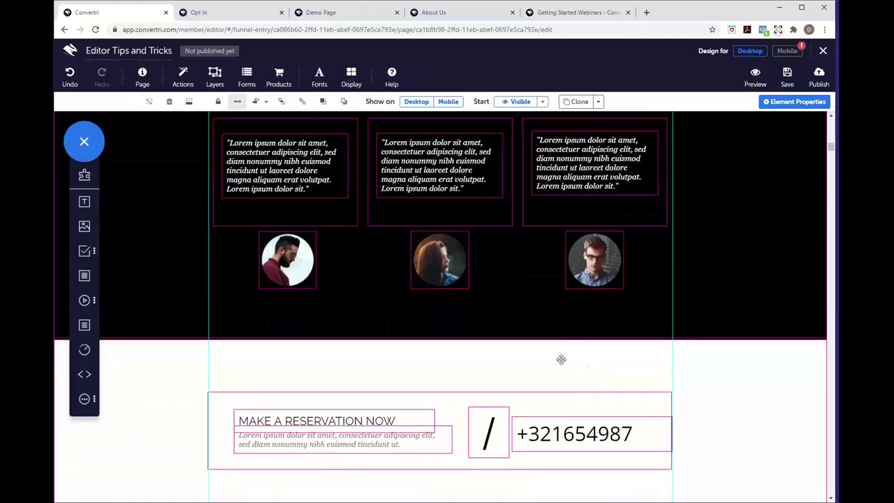
Duplicate each of the three round portraits in The Coffee Lovers section, placing every copy beside its original
left_click(302, 278)
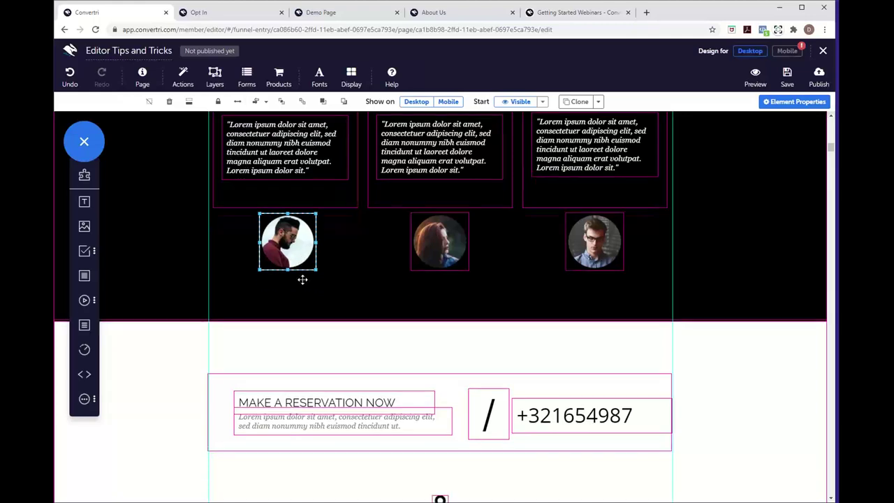
scroll(302, 279, "up", 3)
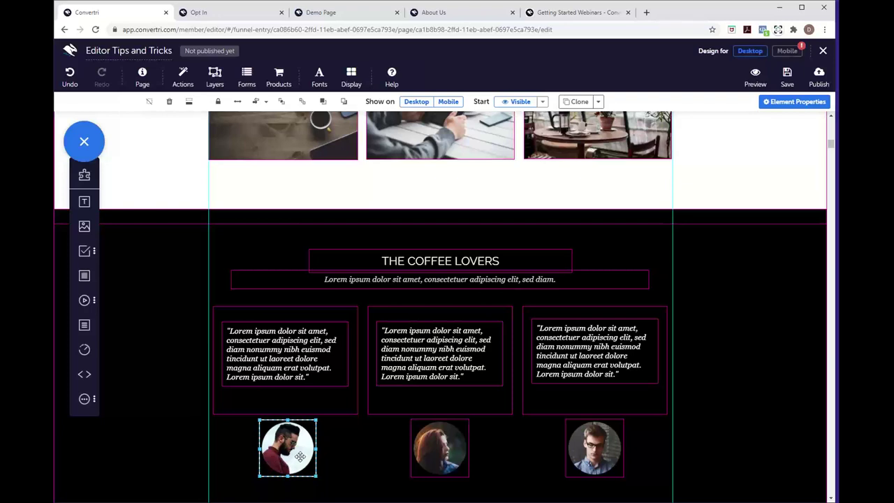
left_click_drag(300, 455, 364, 456)
left_click(435, 461)
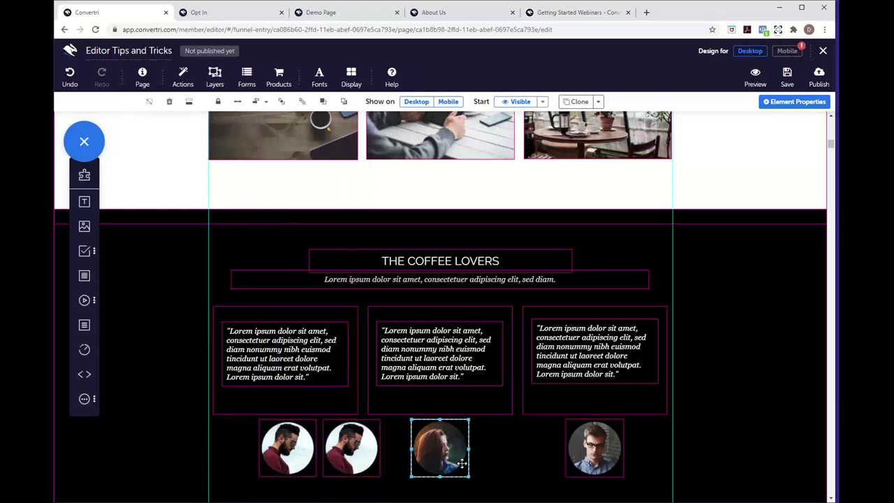
scroll(508, 451, "down", 1)
left_click_drag(458, 418, 525, 449)
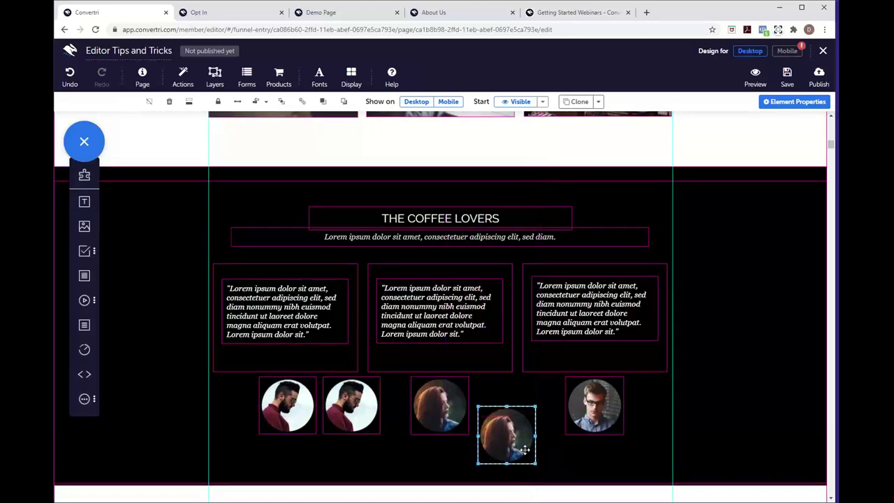
left_click(605, 419)
left_click_drag(605, 419, 650, 444)
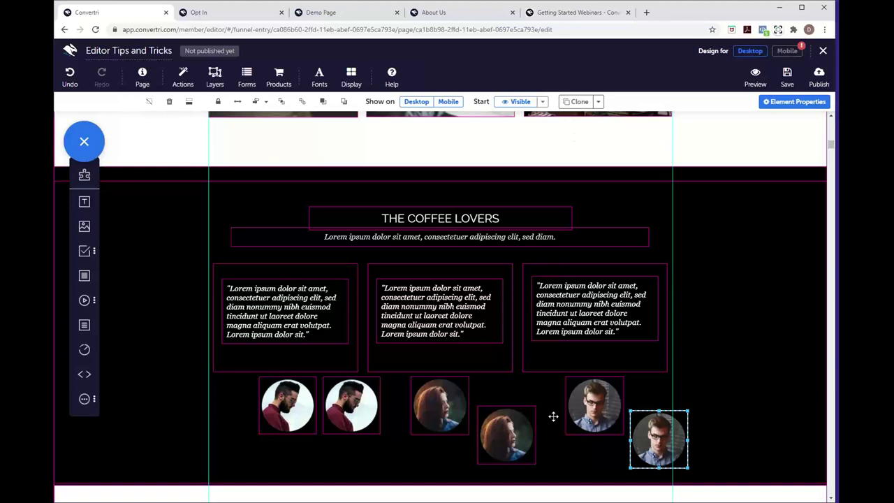
Justify the six portraits horizontally inside the light grey container panel in The Coffee Lovers section
left_click(287, 419)
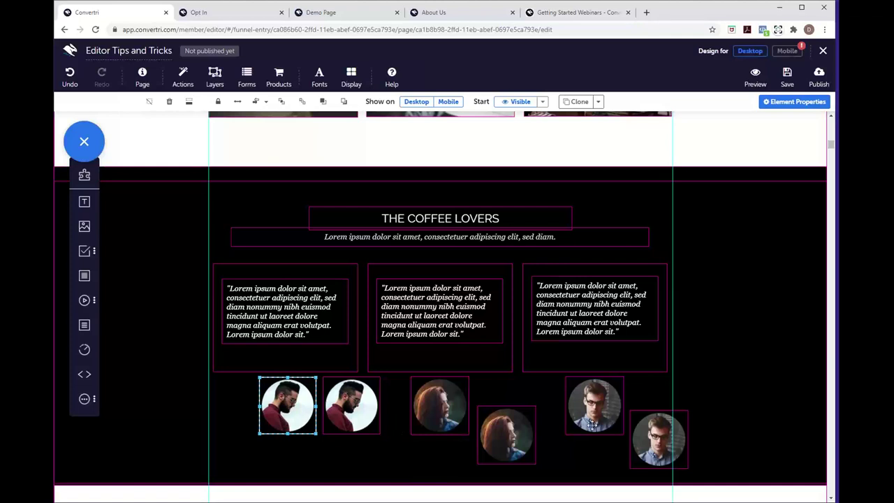
left_click(742, 398)
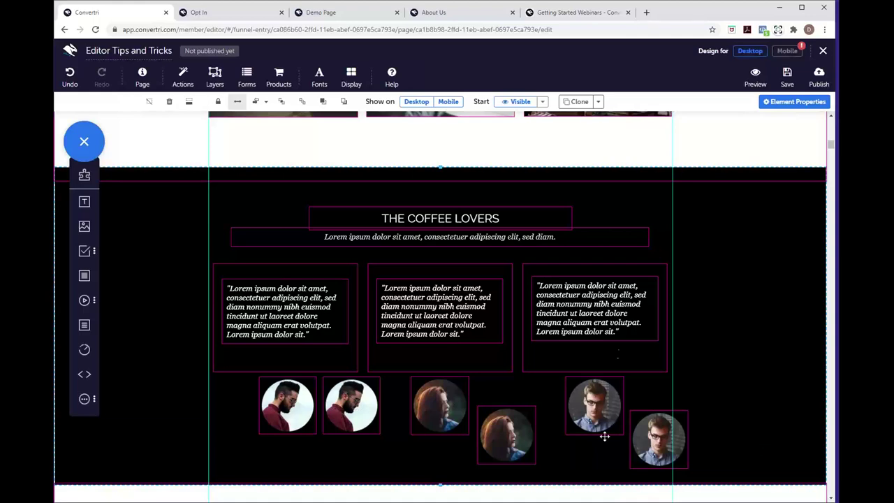
scroll(512, 437, "down", 1)
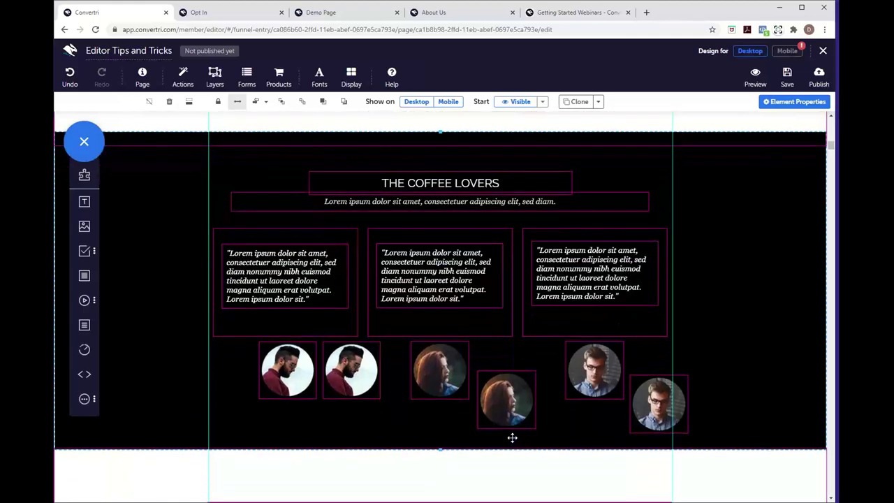
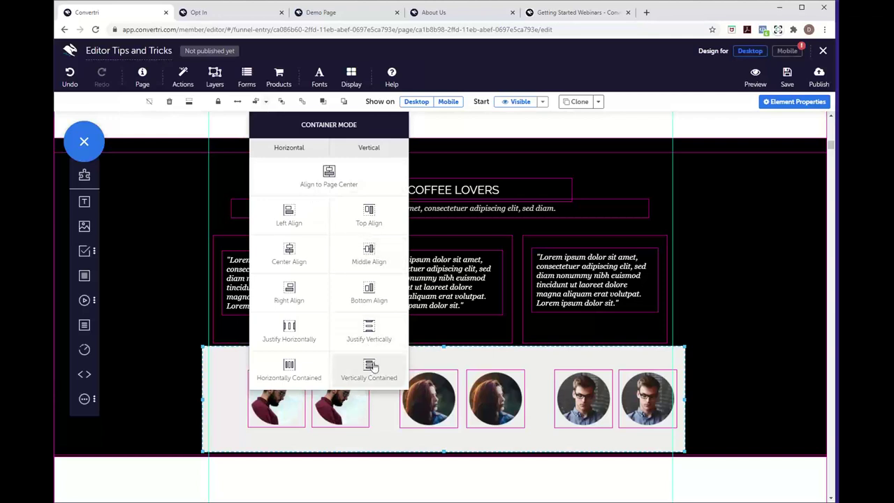
left_click(310, 339)
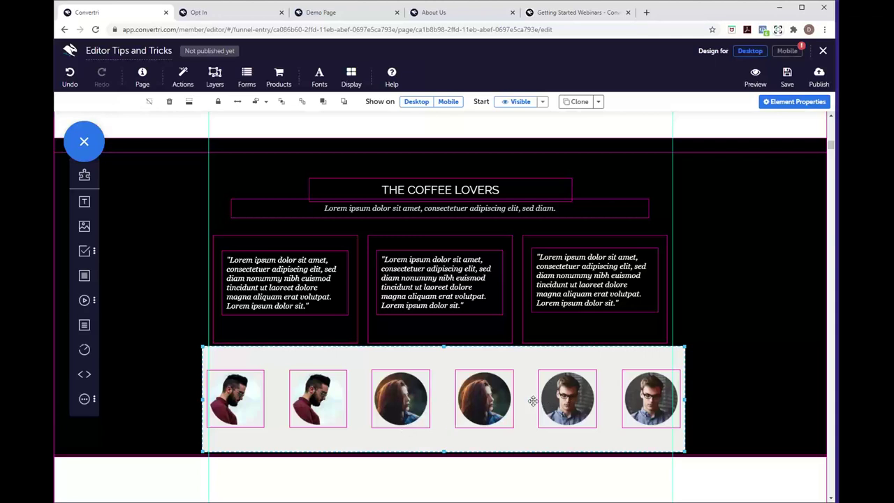
scroll(525, 417, "down", 1)
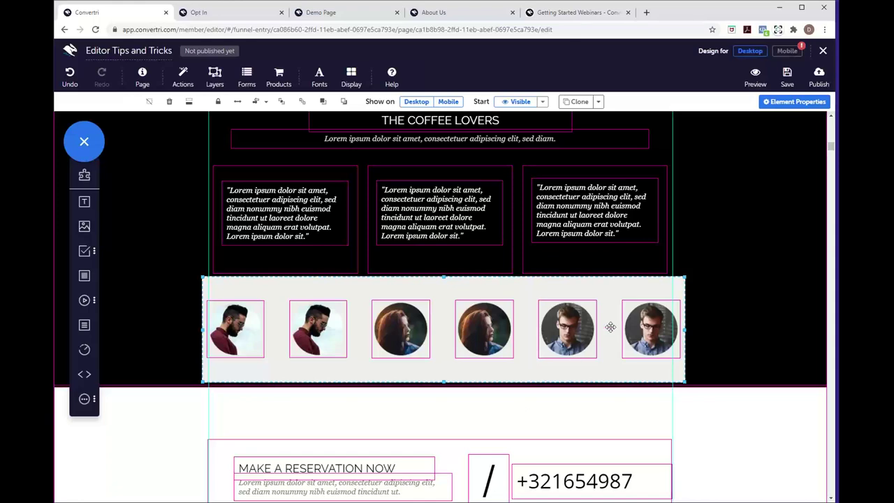
scroll(611, 326, "up", 3)
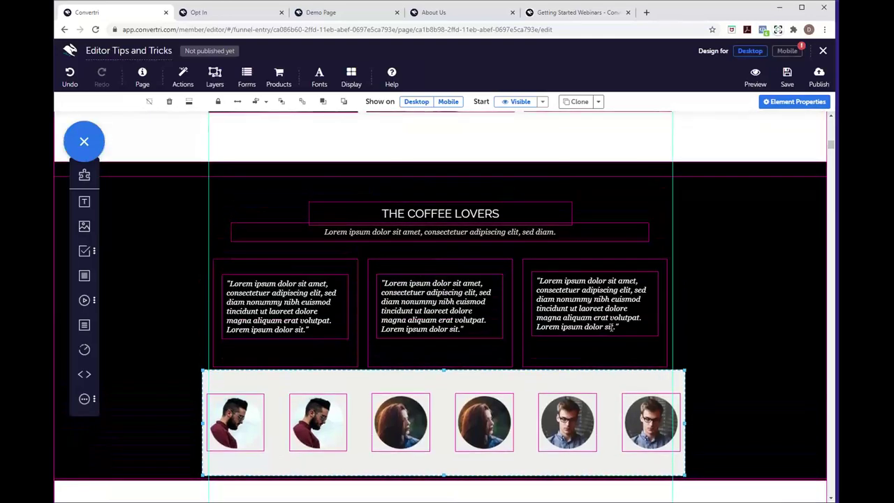
scroll(610, 327, "up", 4)
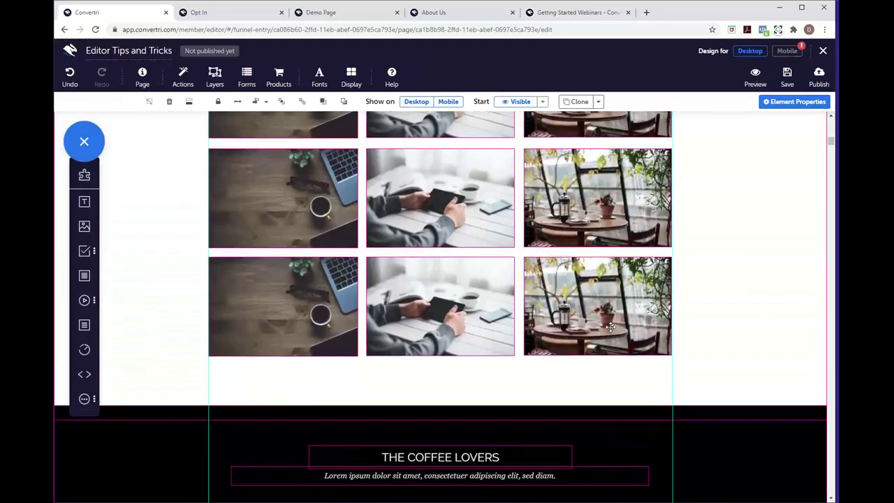
scroll(610, 327, "up", 8)
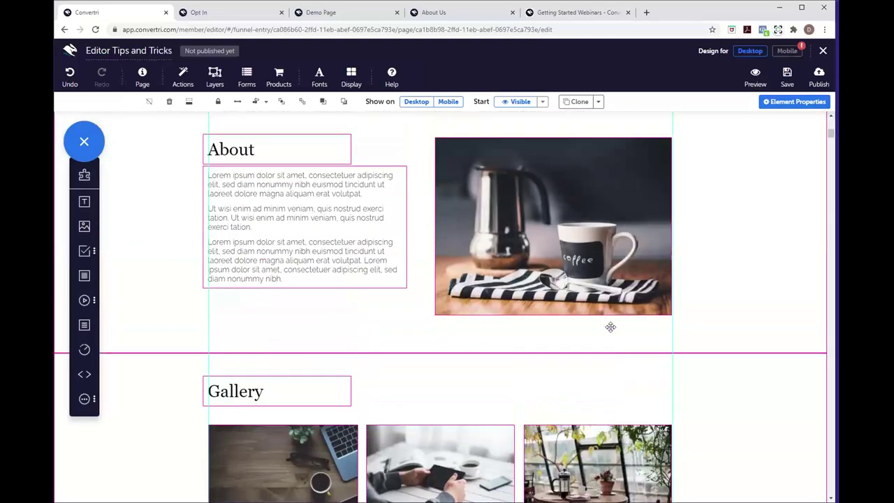
Examine the desktop layout from the header image down to the six-portrait panel and the reservation section, including the mobile change notice
scroll(610, 326, "up", 8)
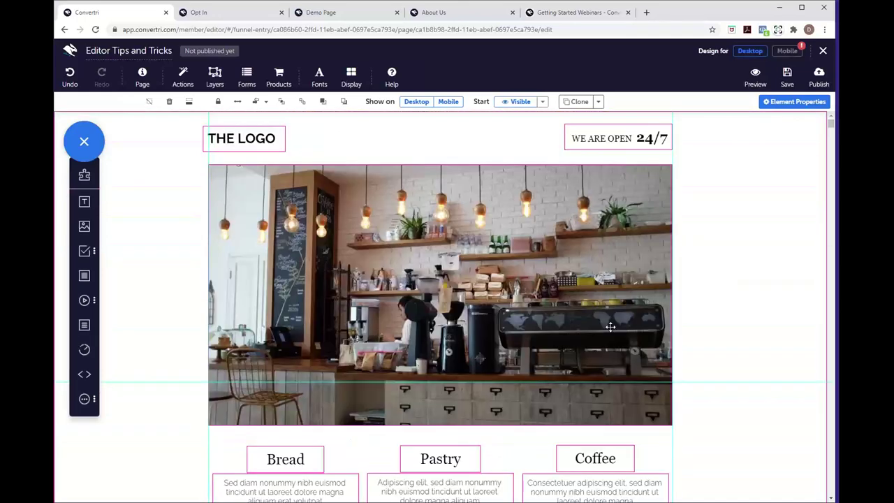
scroll(610, 327, "down", 2)
scroll(611, 327, "up", 1)
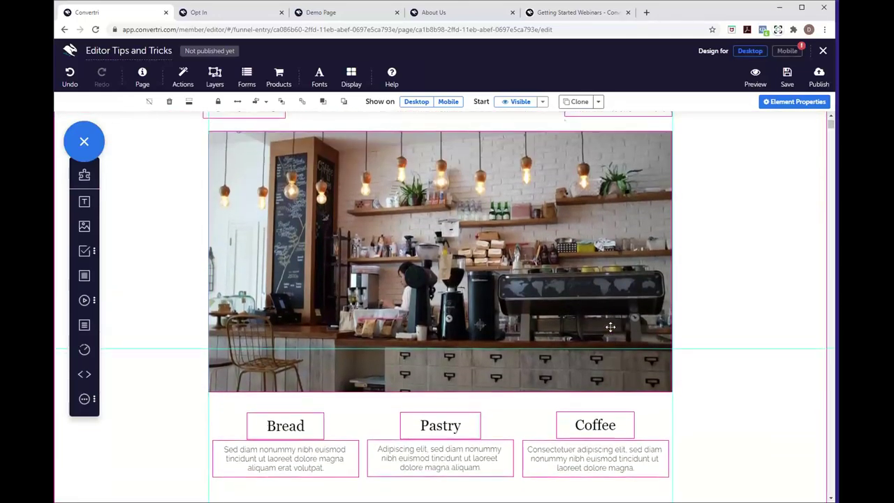
scroll(610, 327, "up", 1)
scroll(611, 327, "down", 1)
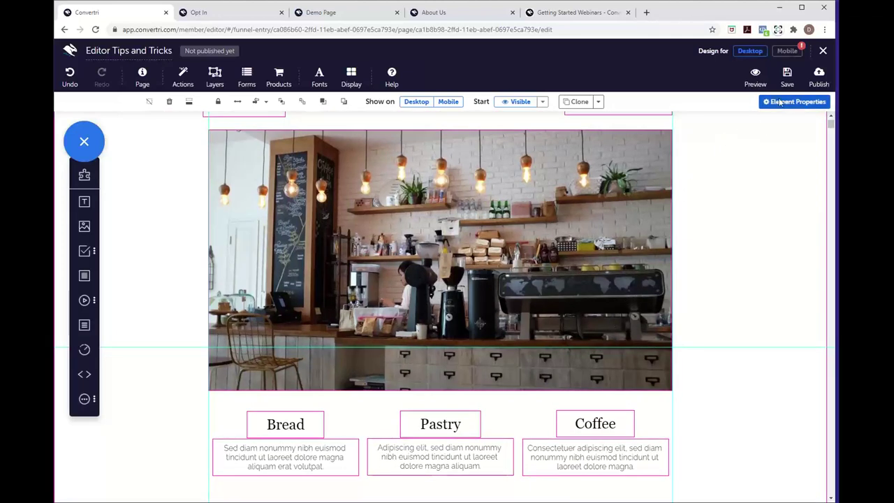
mouse_move(785, 54)
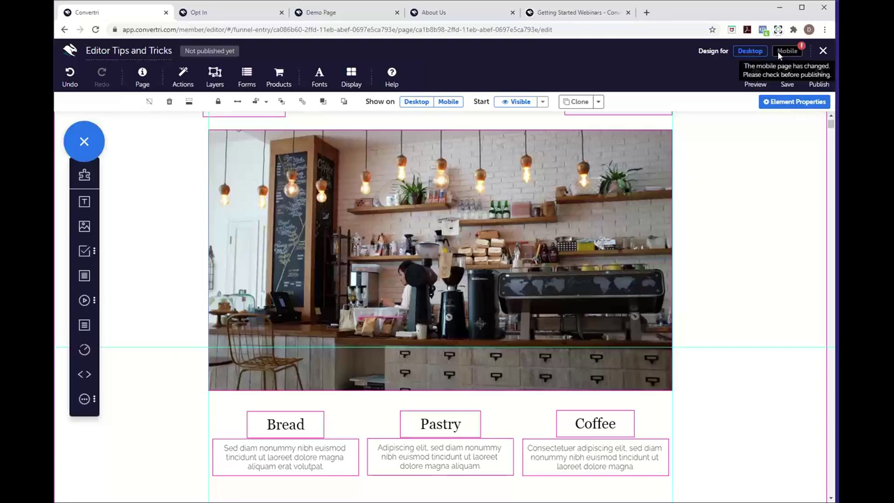
scroll(527, 240, "down", 10)
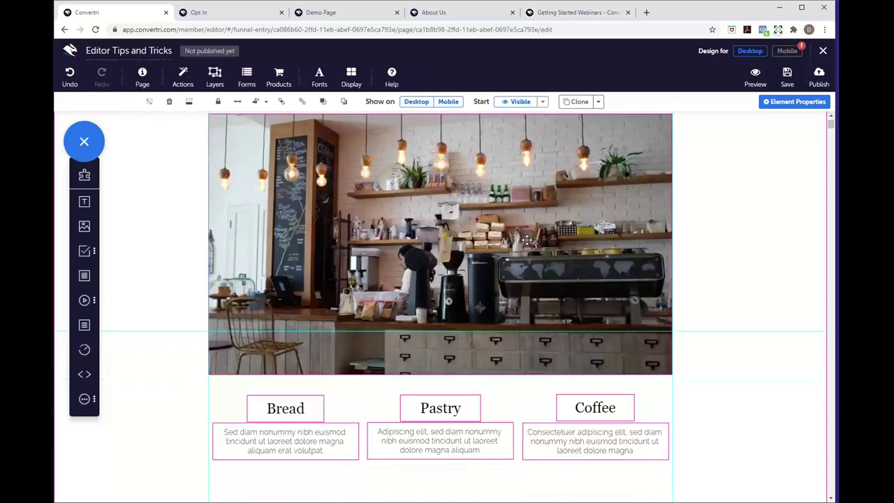
scroll(526, 240, "down", 10)
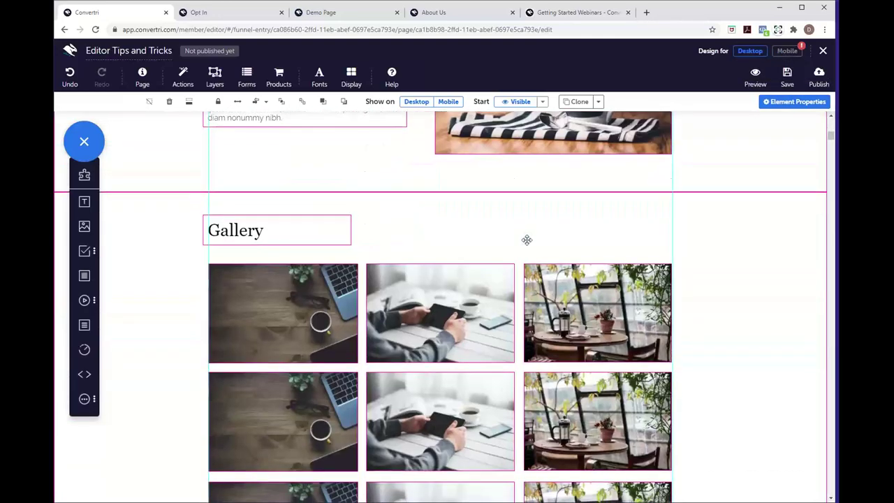
scroll(526, 239, "down", 6)
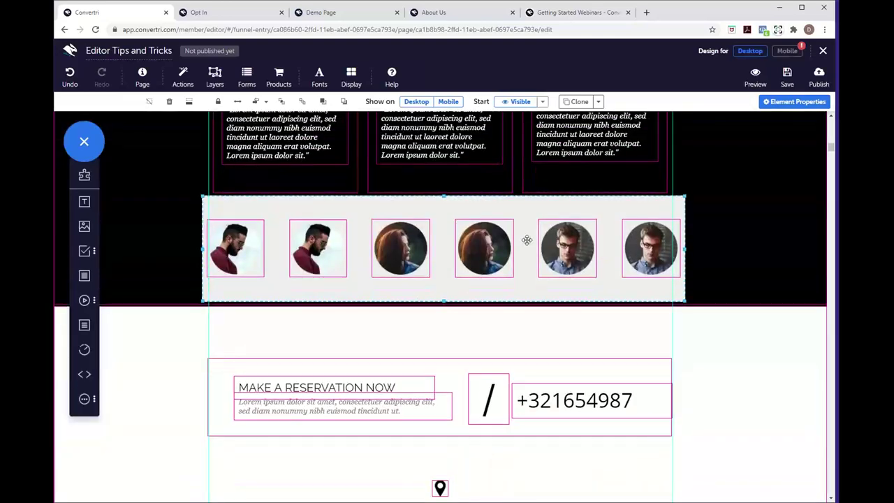
scroll(526, 240, "up", 5)
scroll(527, 239, "up", 10)
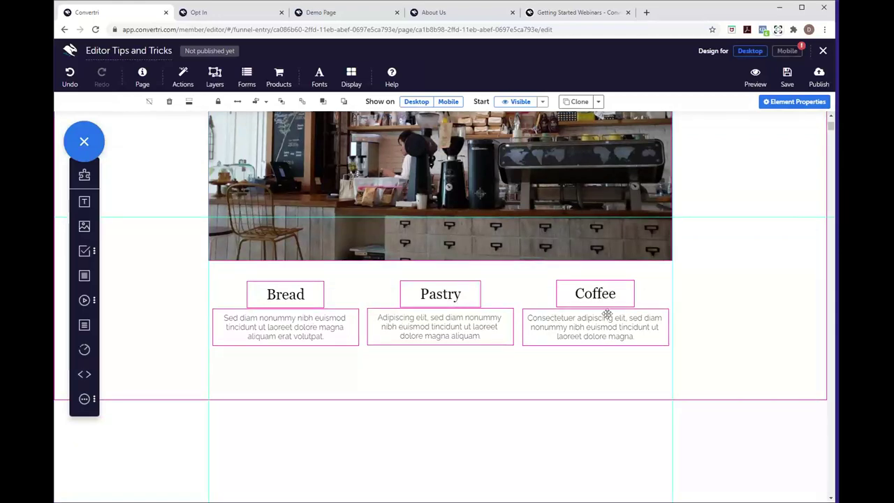
scroll(691, 285, "up", 3)
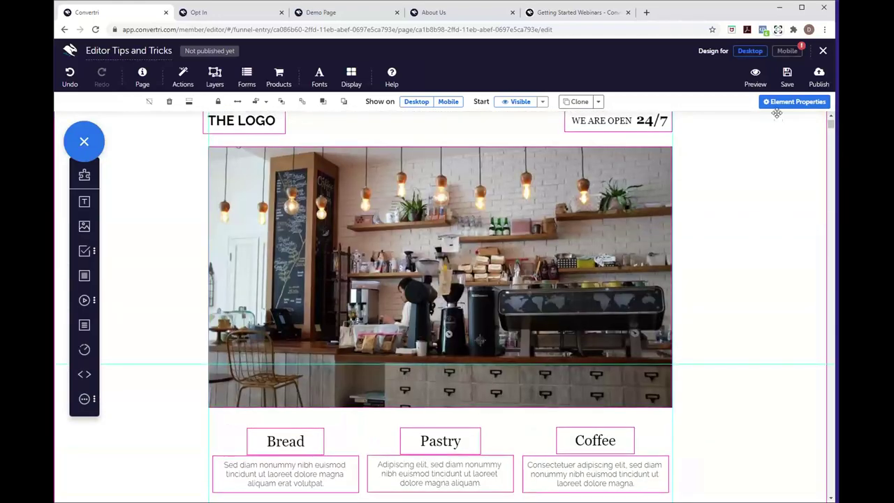
Switch to the mobile design and examine the stacking order of the Bread, Pastry and Coffee headings and their descriptions
left_click(787, 54)
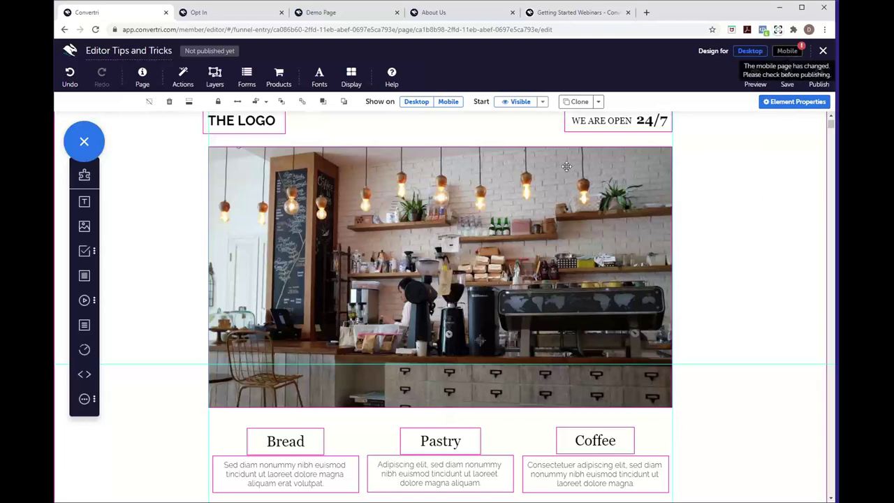
scroll(494, 350, "down", 5)
scroll(493, 349, "up", 2)
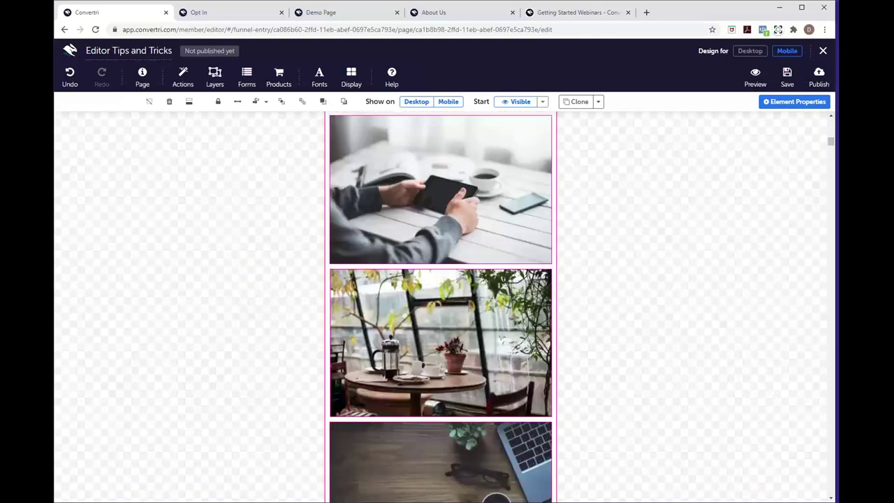
scroll(522, 306, "up", 8)
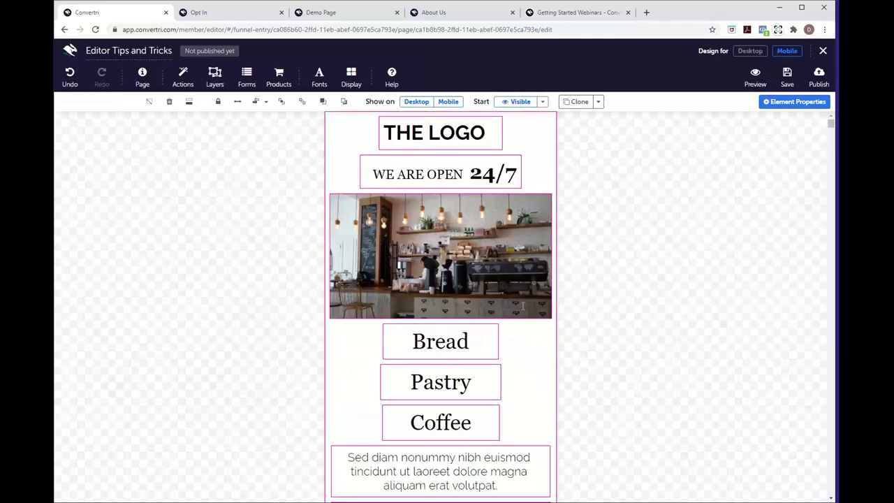
left_click(539, 356)
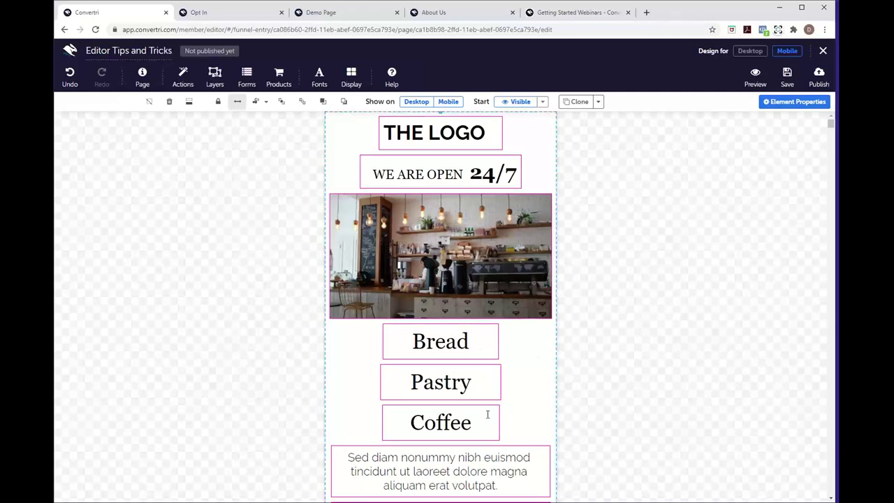
scroll(477, 447, "down", 2)
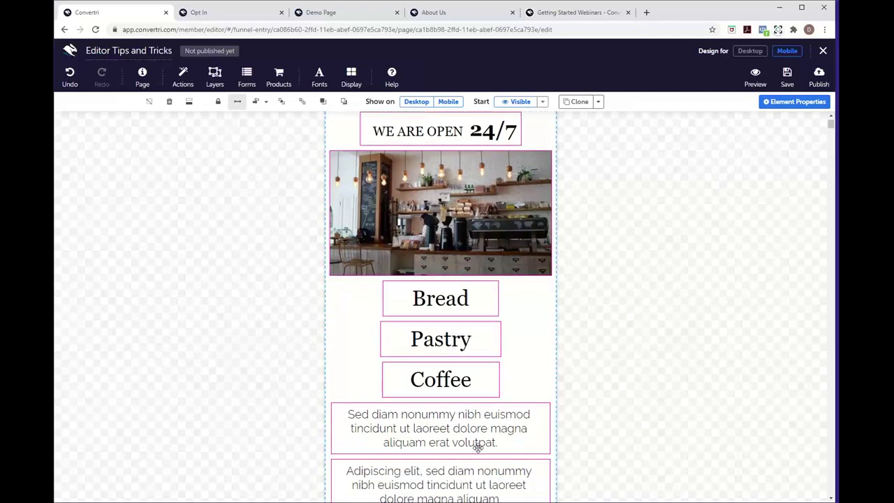
scroll(478, 462, "down", 1)
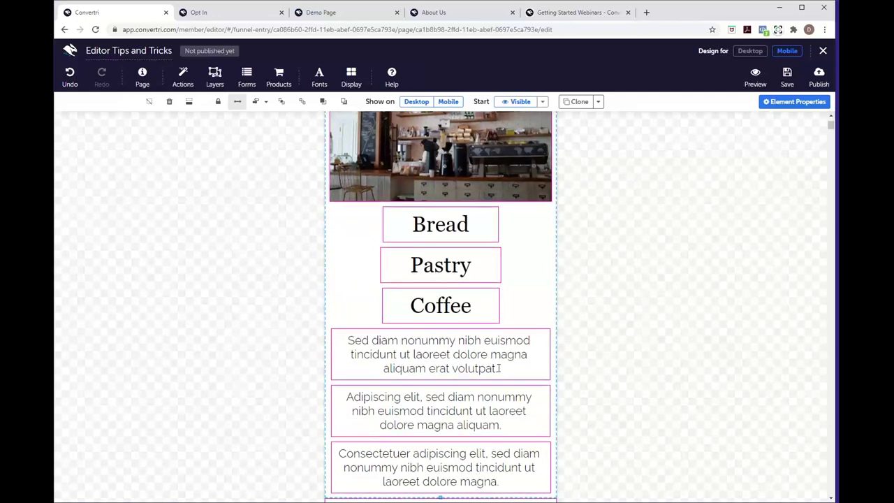
Compare the desktop and mobile arrangements of the Bread, Pastry and Coffee section, ending in the desktop design
left_click(742, 52)
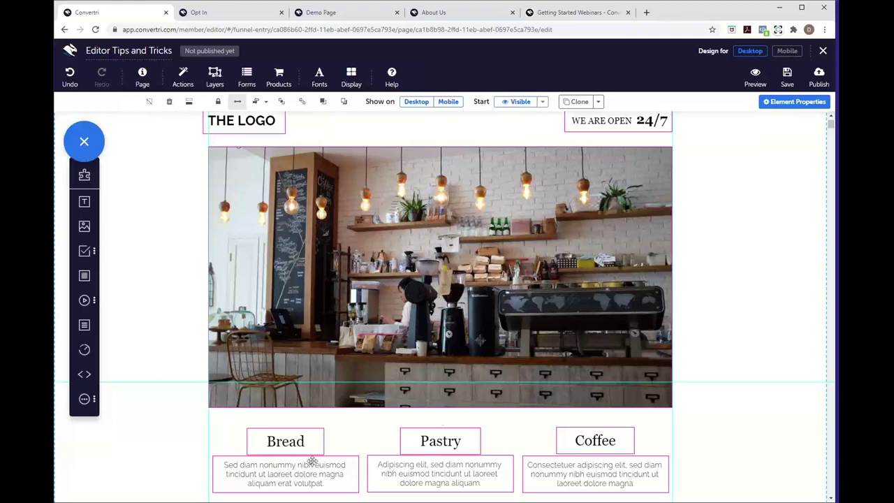
left_click(786, 52)
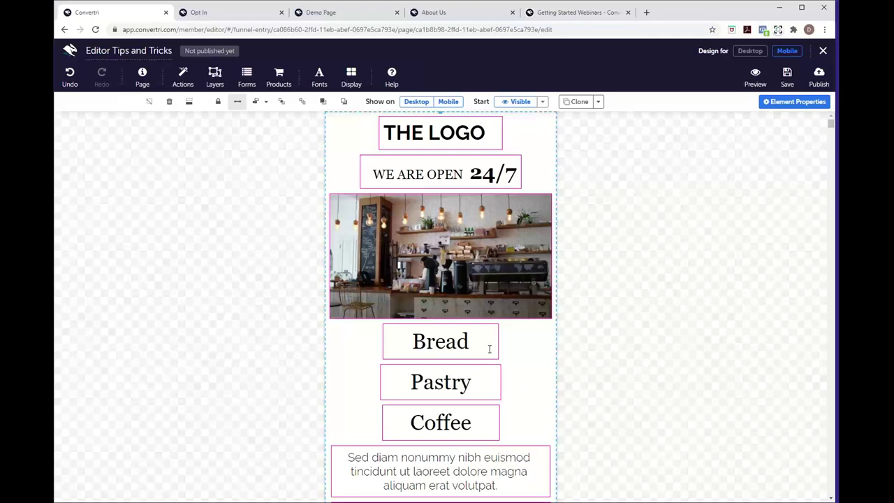
scroll(488, 450, "down", 2)
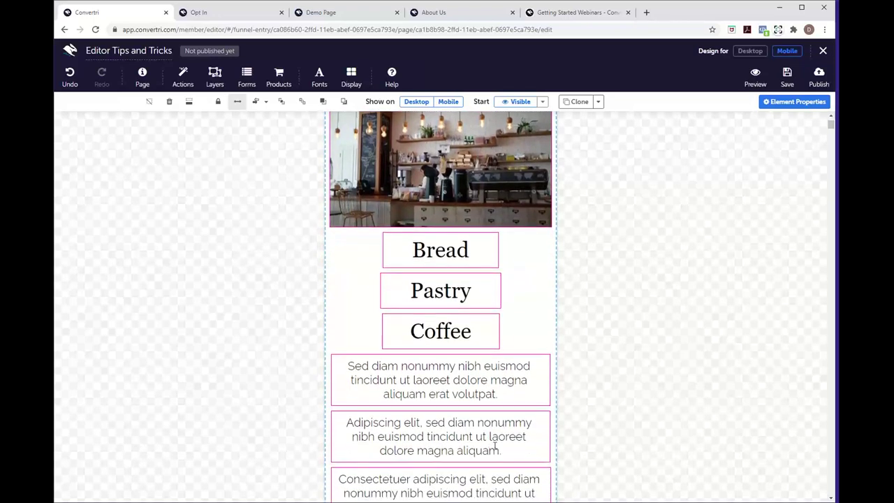
scroll(495, 445, "down", 1)
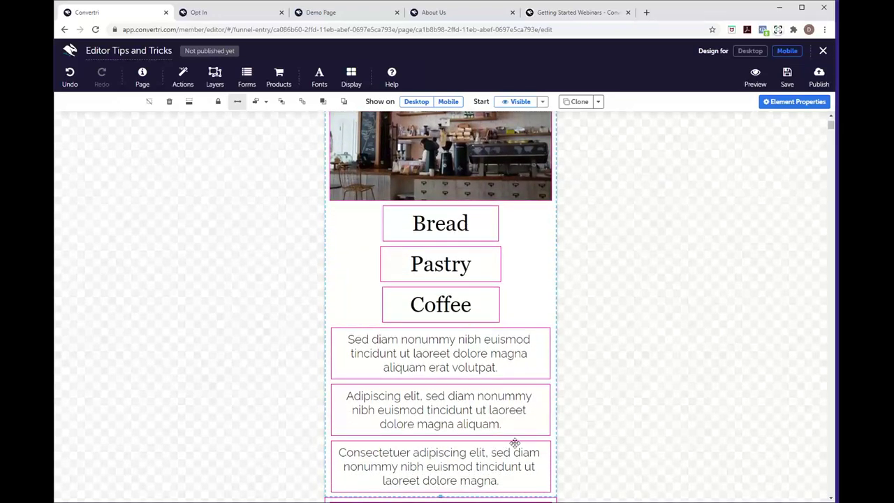
scroll(515, 443, "up", 2)
scroll(567, 398, "up", 2)
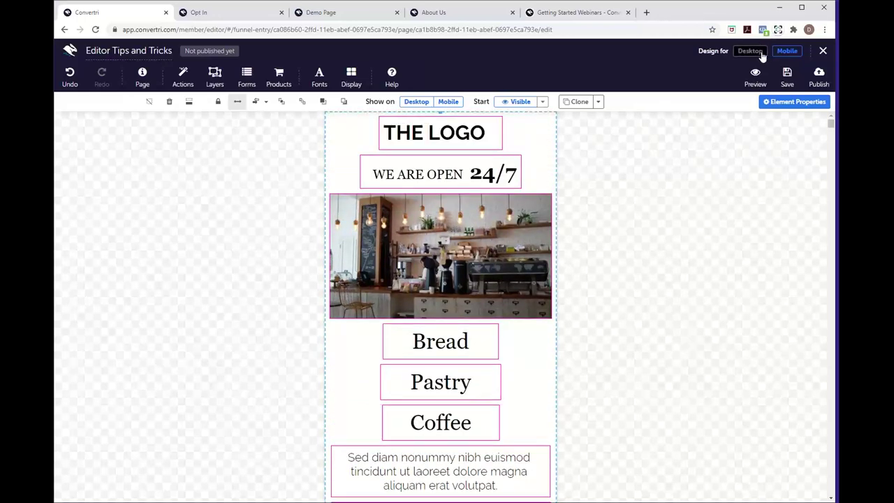
left_click(762, 56)
scroll(520, 221, "up", 1)
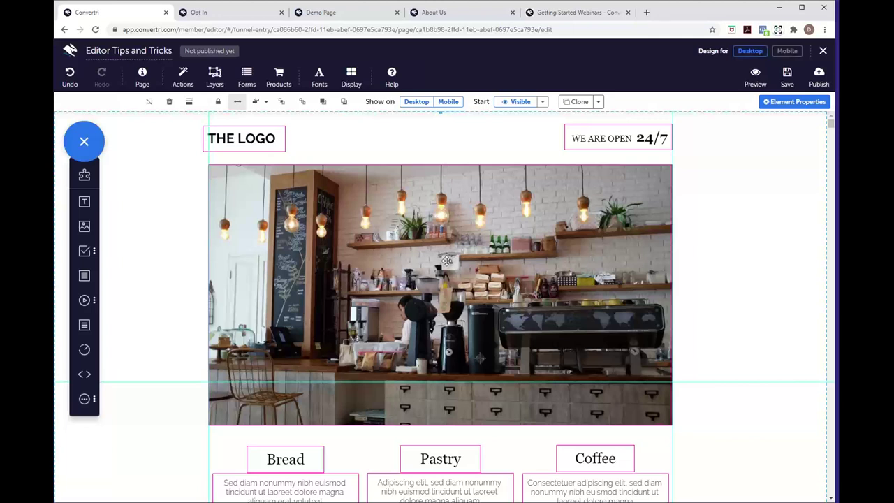
scroll(382, 357, "down", 2)
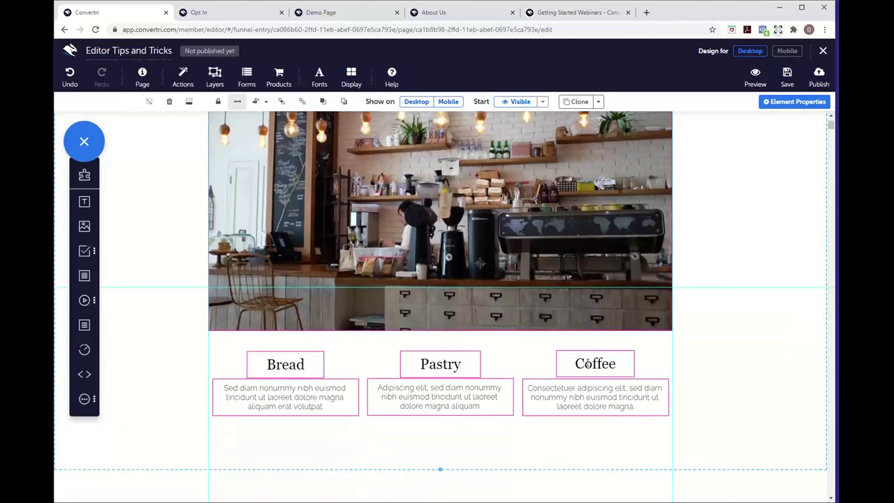
left_click(786, 55)
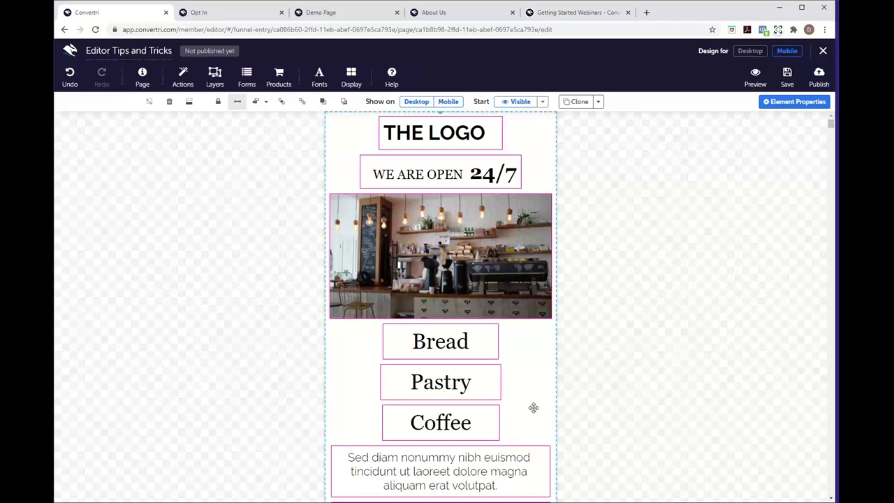
left_click(749, 51)
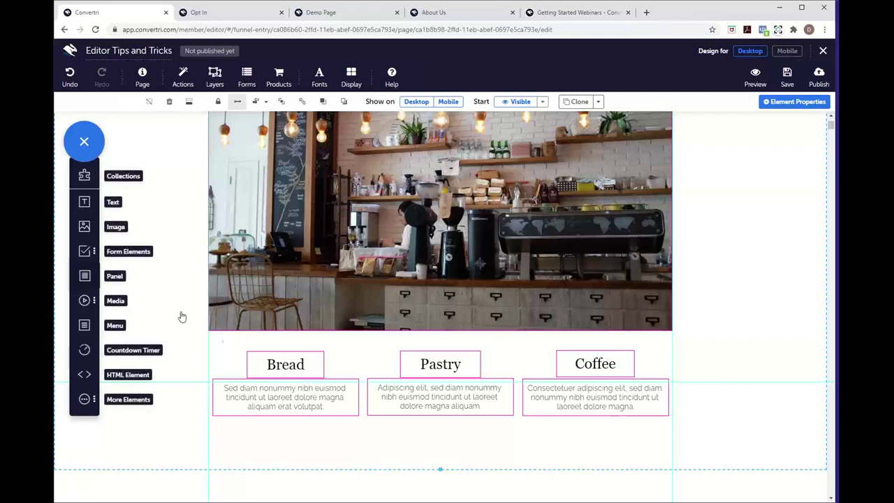
Add a panel sized around the Bread heading and its description, and place both elements on it
left_click_drag(181, 316, 238, 364)
left_click_drag(357, 373, 347, 431)
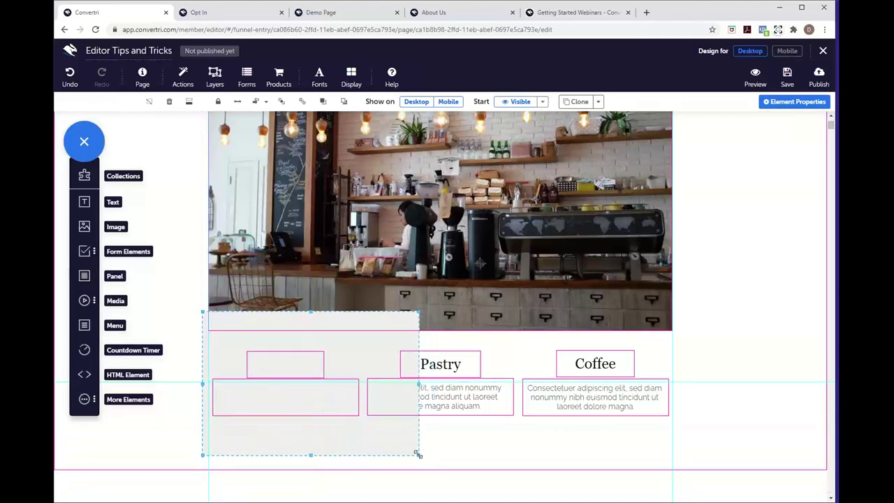
left_click_drag(417, 454, 363, 412)
left_click_drag(349, 352, 353, 381)
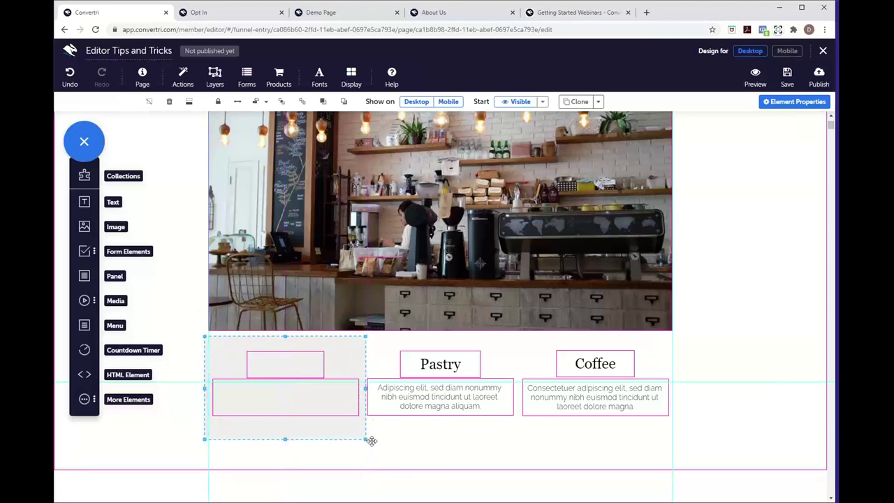
left_click_drag(371, 440, 362, 436)
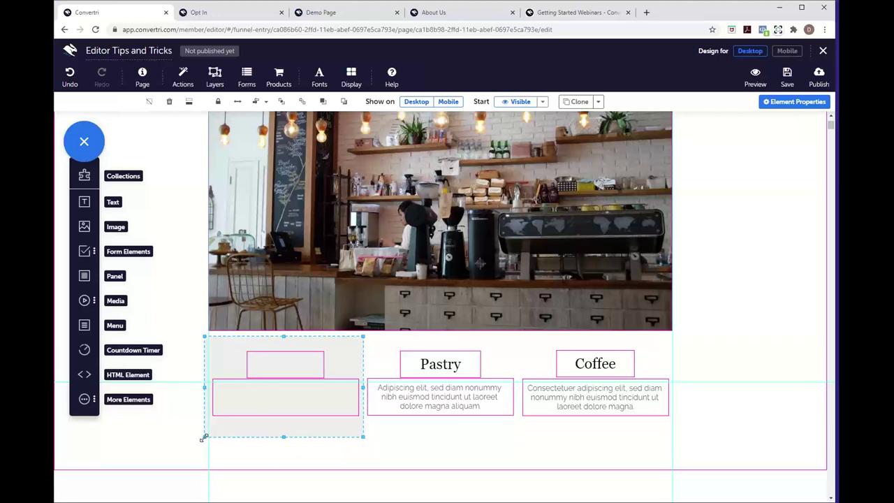
left_click_drag(202, 438, 208, 437)
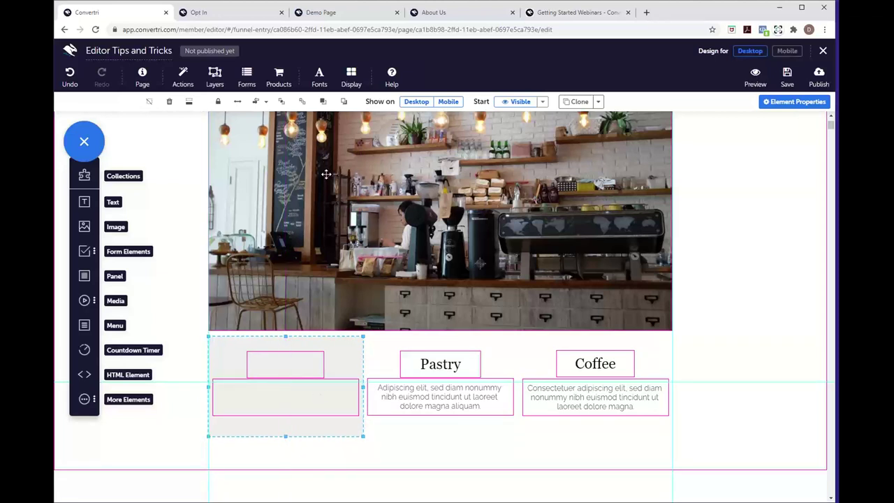
left_click(303, 103)
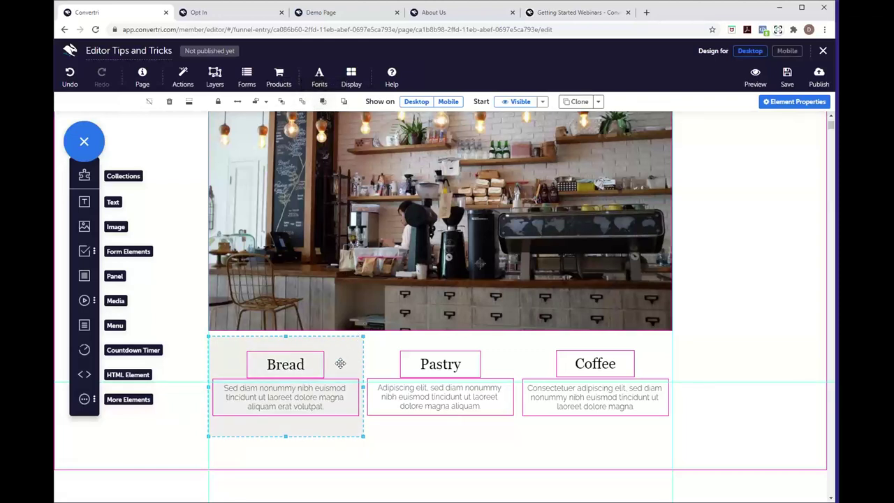
left_click_drag(344, 356, 345, 358)
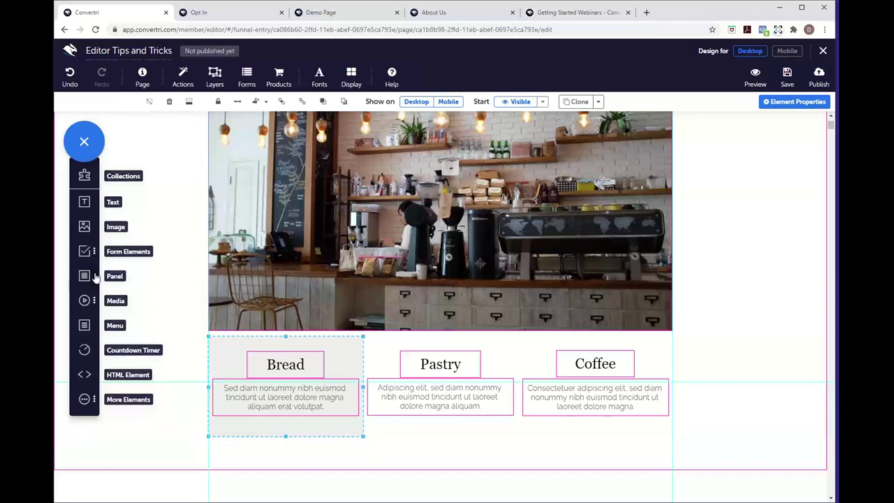
Add a second panel beside the Bread one, fit it around the Pastry heading and description, and place both on it
left_click_drag(87, 275, 529, 449)
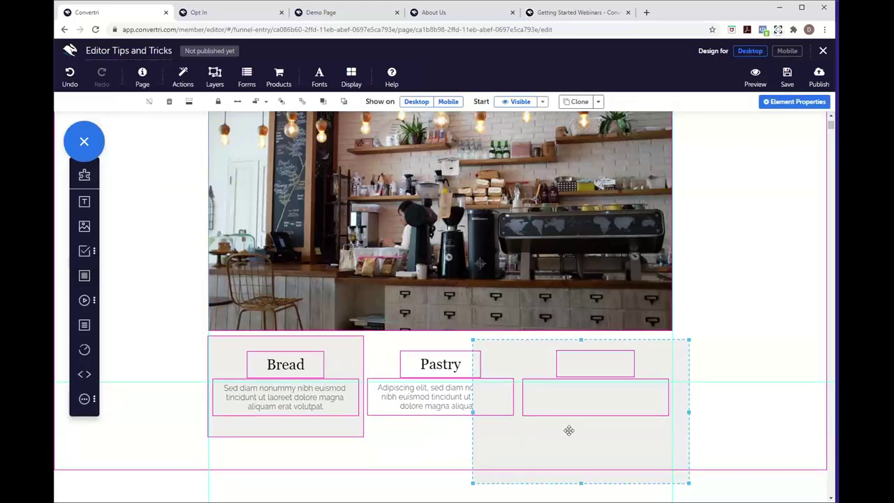
left_click_drag(688, 341, 664, 361)
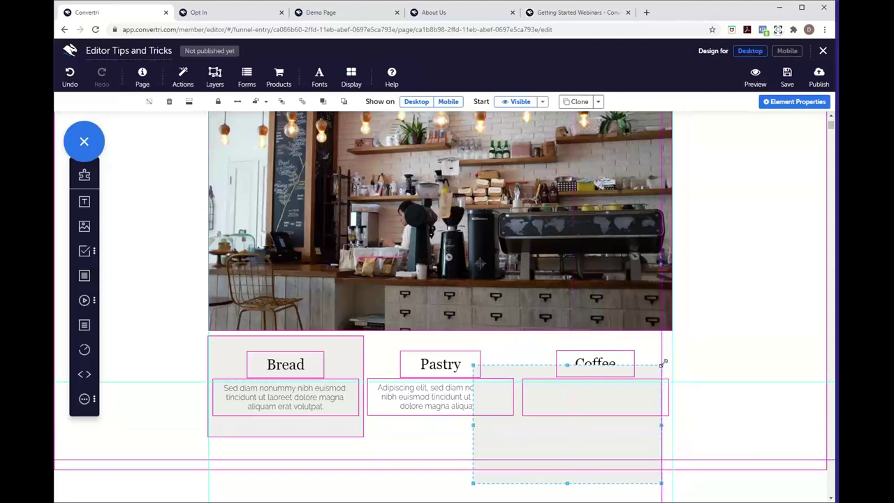
left_click_drag(603, 429, 500, 403)
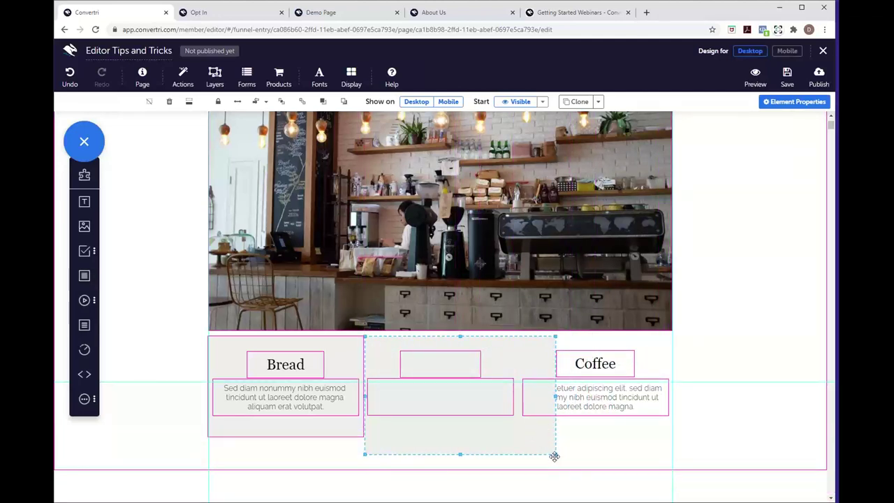
mouse_move(555, 455)
left_mouse_down()
mouse_move(519, 432)
mouse_move(550, 454)
left_mouse_up()
left_click_drag(550, 454, 366, 453)
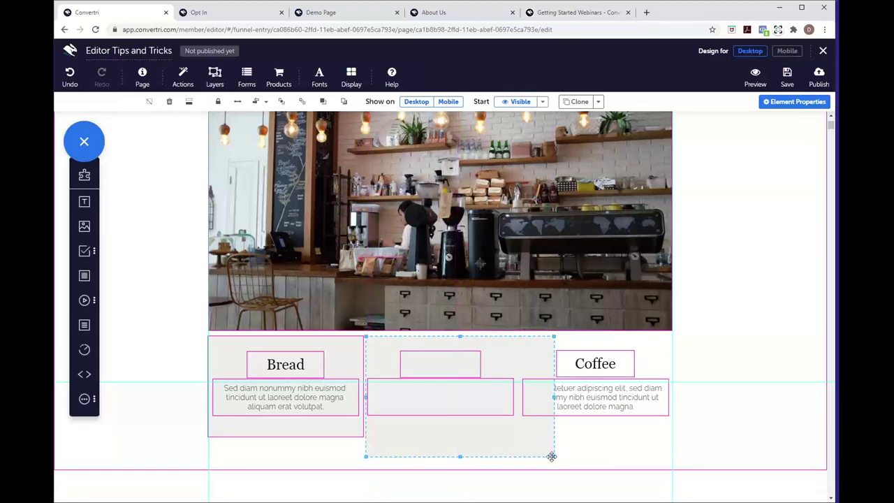
left_click_drag(552, 458, 517, 436)
left_click(282, 103)
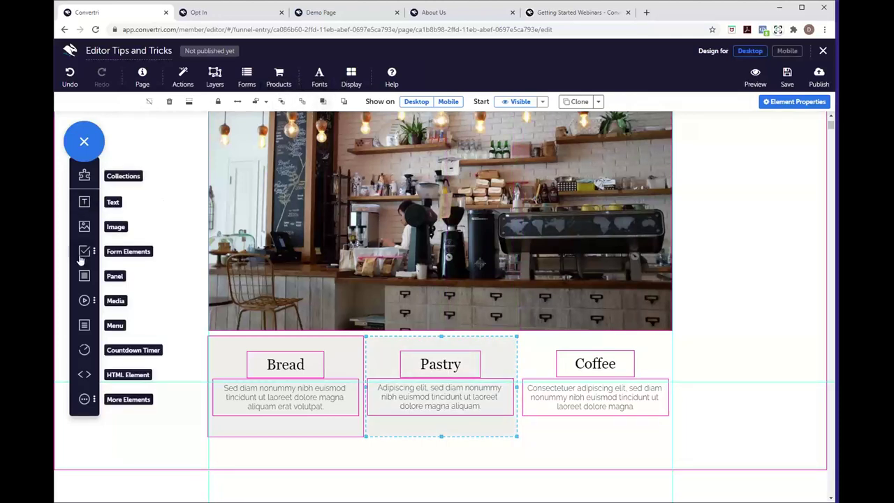
Add a third panel beside the Pastry one, fit it around the Coffee heading and description, and send it behind them
left_click_drag(84, 275, 584, 448)
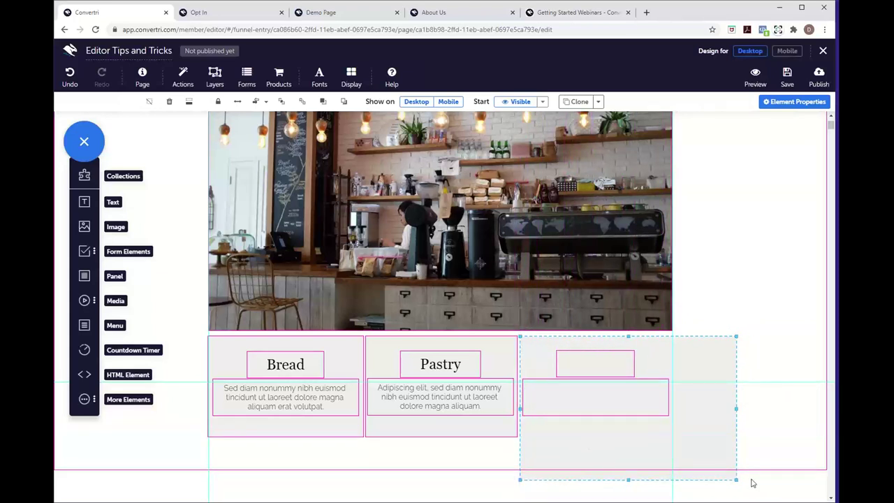
left_click_drag(736, 479, 671, 436)
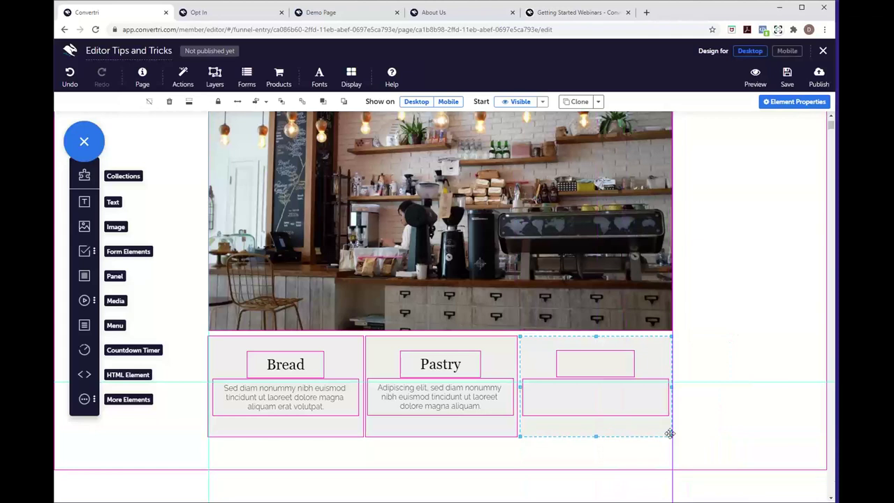
left_click(322, 102)
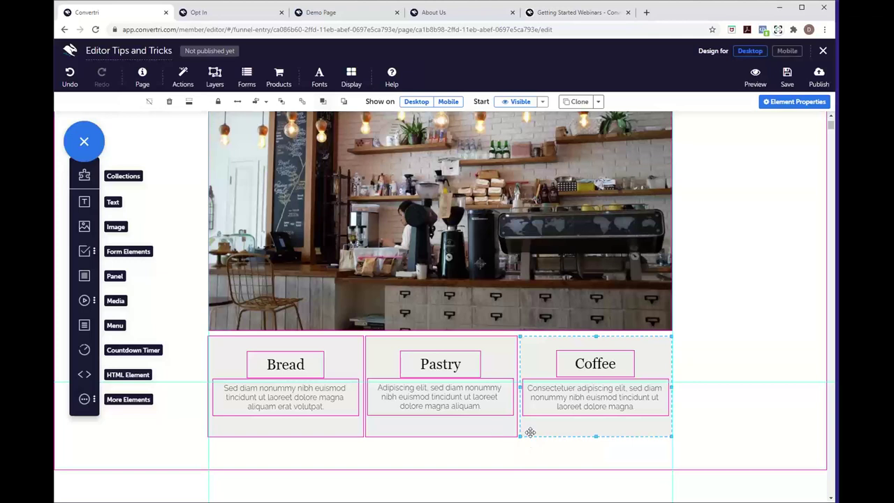
left_click(716, 418)
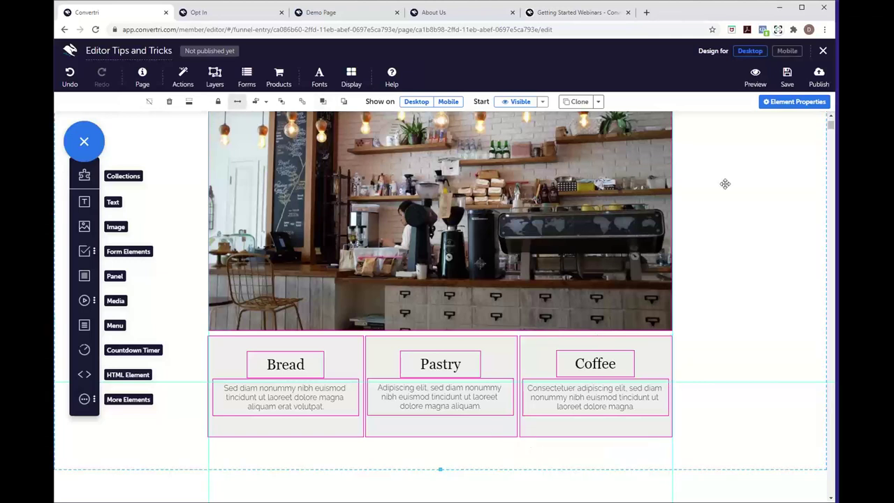
Check in the mobile design how the Bread, Pastry and Coffee panels stack, ending back in the desktop design
left_click(785, 52)
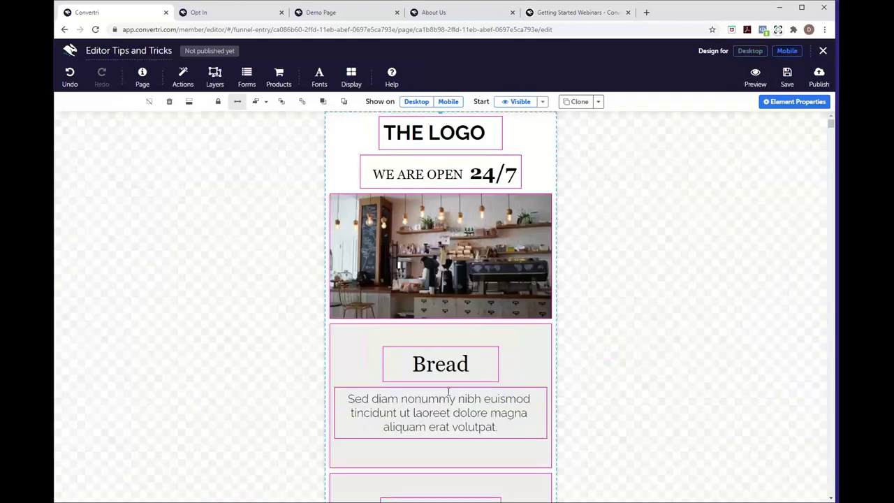
scroll(505, 374, "down", 5)
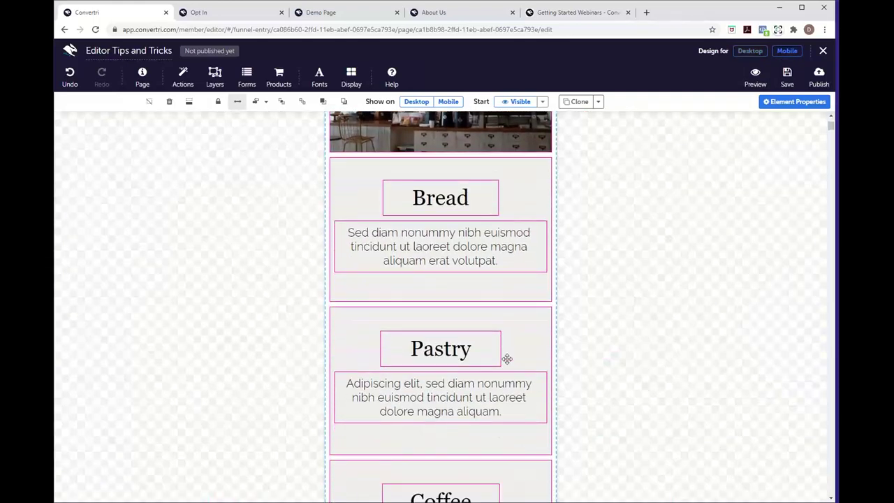
scroll(507, 359, "down", 1)
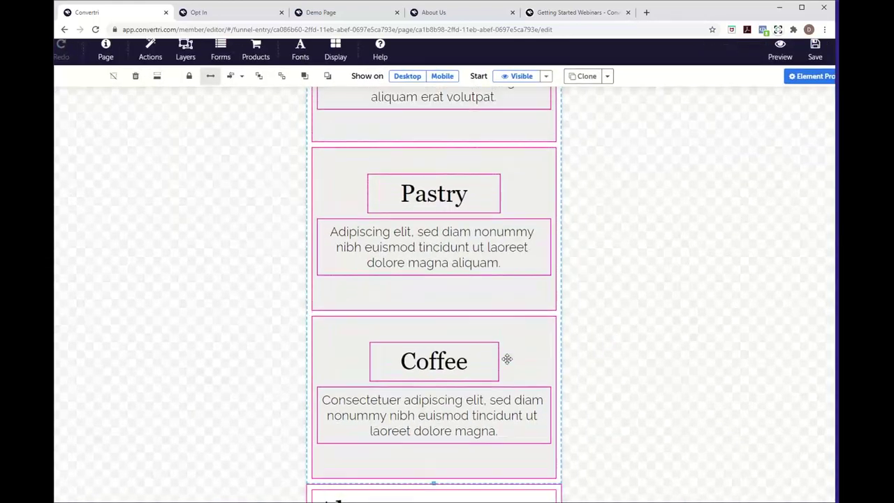
scroll(591, 286, "up", 3)
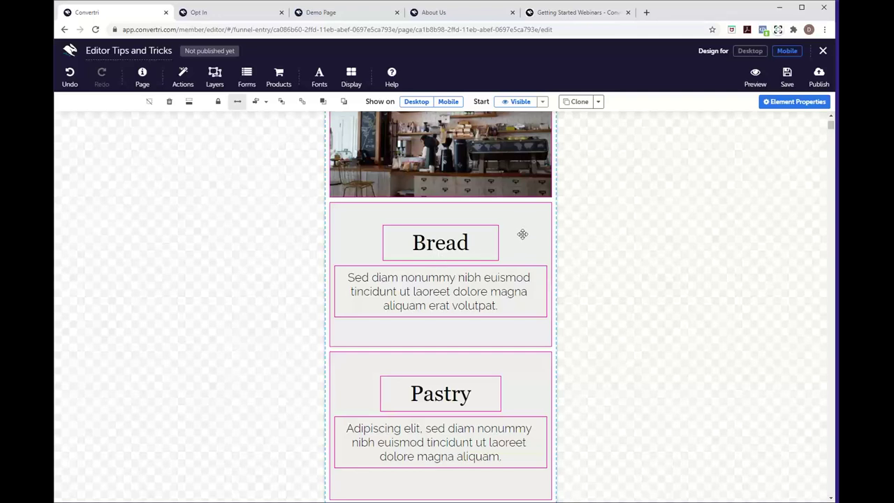
scroll(523, 234, "up", 3)
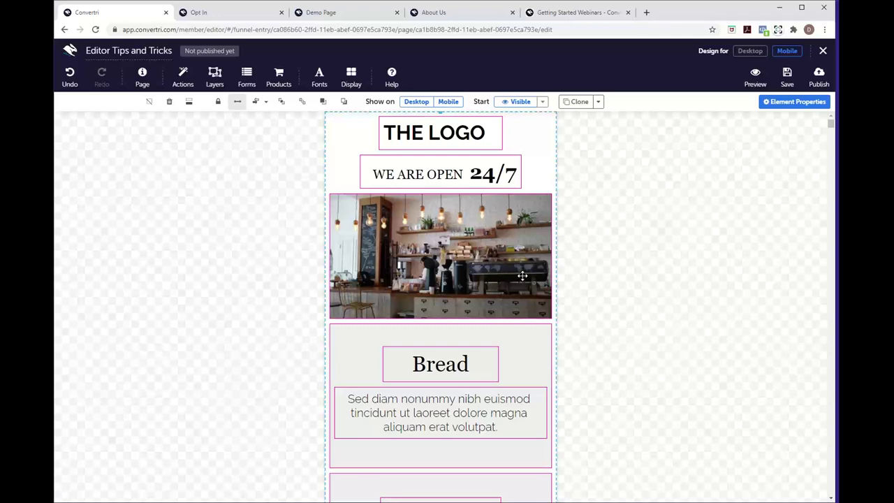
scroll(522, 276, "down", 1)
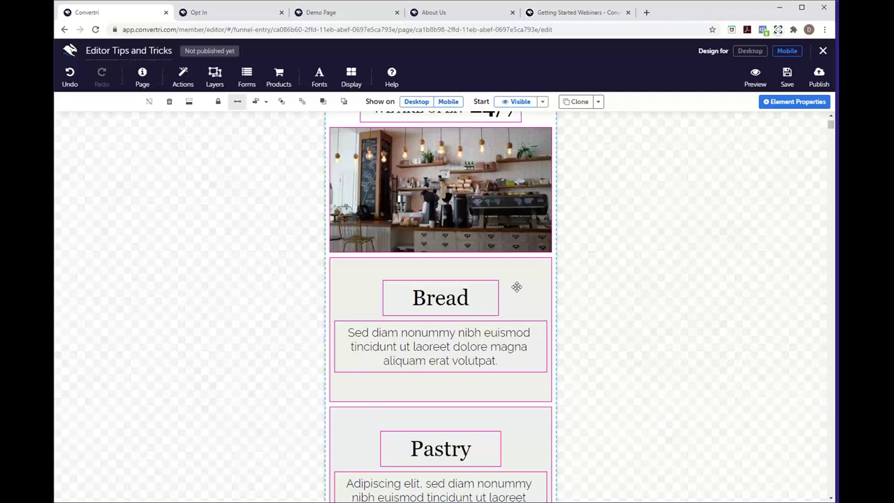
scroll(516, 286, "up", 1)
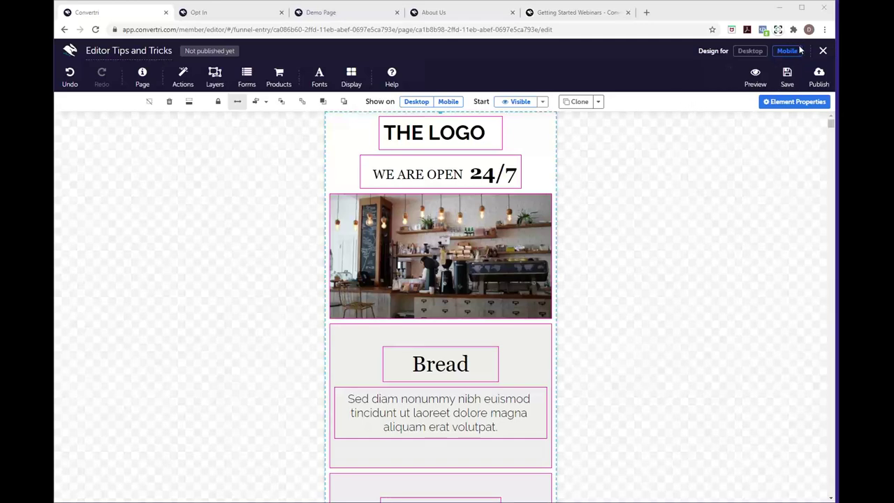
left_click(750, 51)
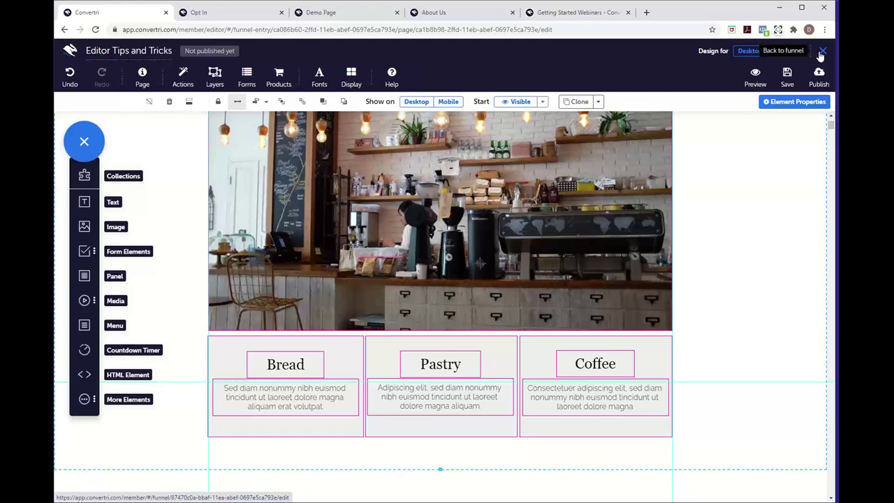
Leave the editor for the funnel's page overview and examine the page import options: shared code, external URL and local JSON file
left_click(822, 52)
left_click(493, 84)
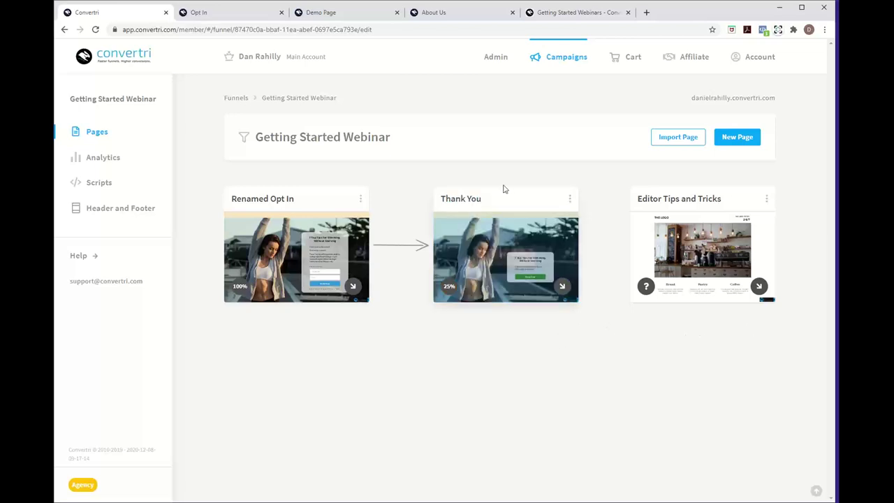
left_click(678, 138)
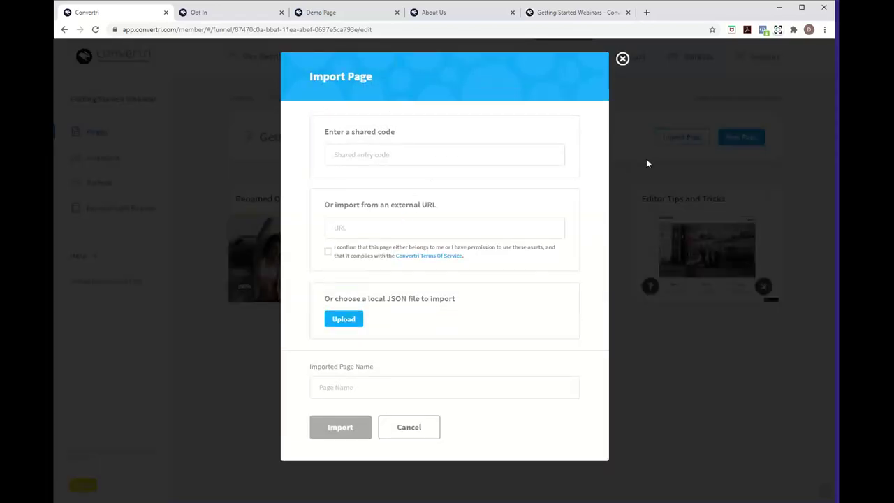
left_click(622, 59)
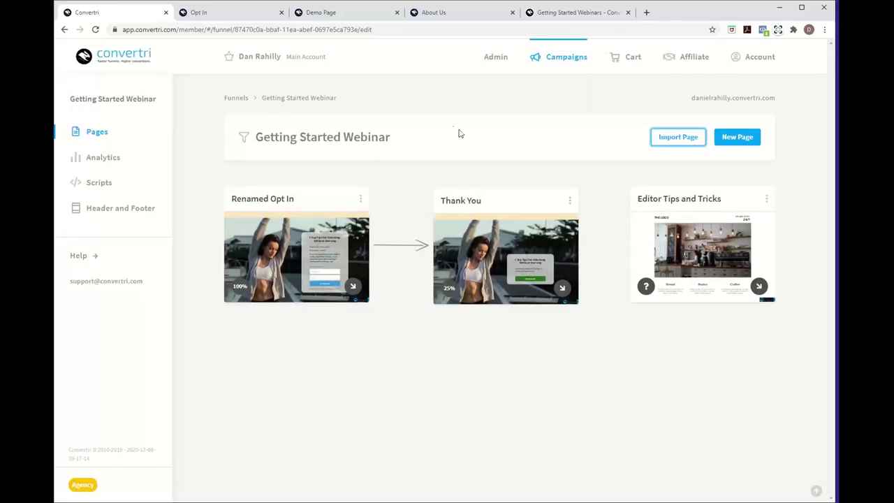
left_click(678, 139)
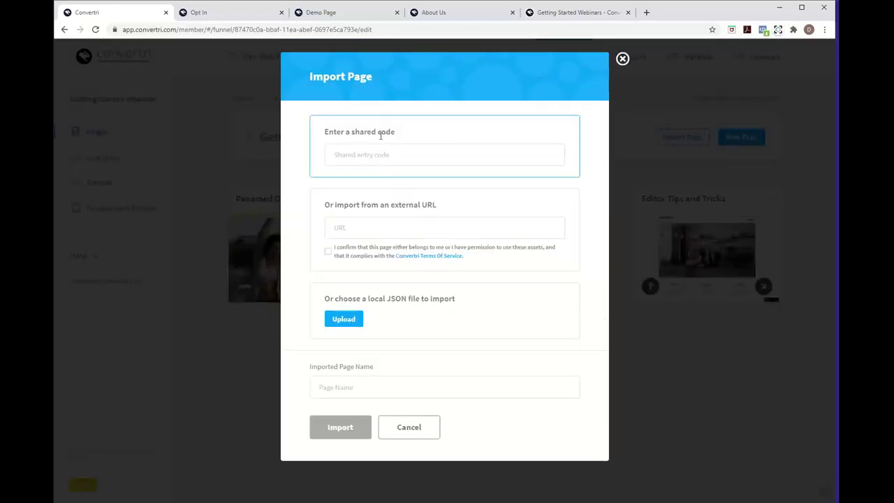
left_click(365, 230)
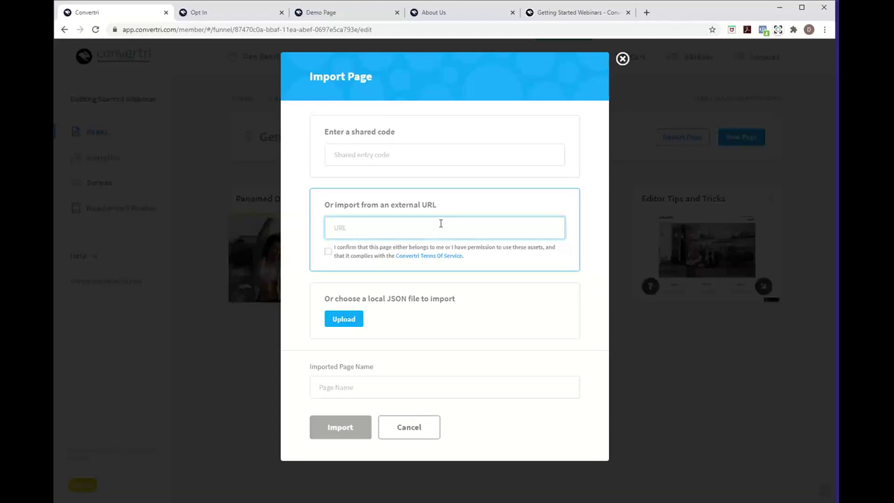
left_click(623, 59)
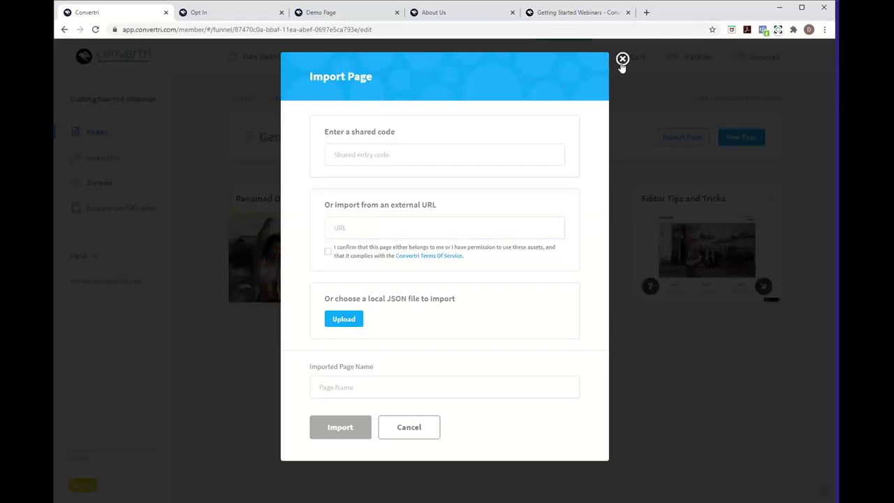
left_click(622, 59)
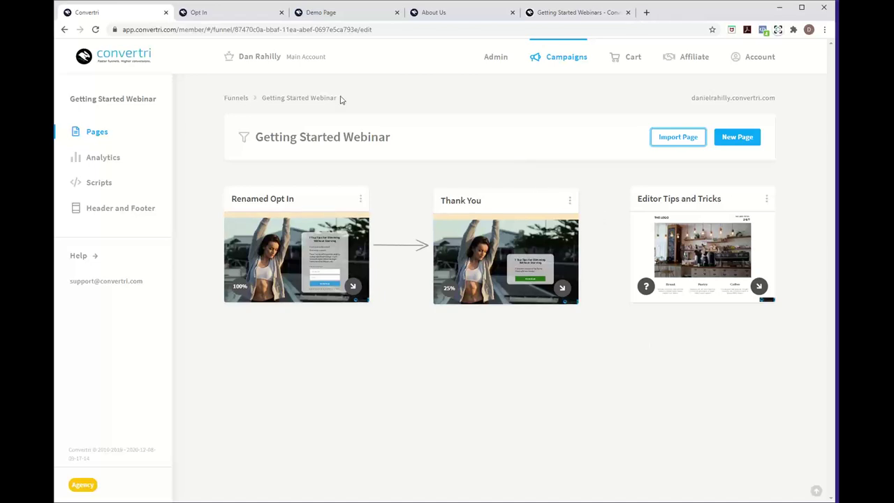
View the published opt-in page's web address and open the account's domain settings
left_click(256, 14)
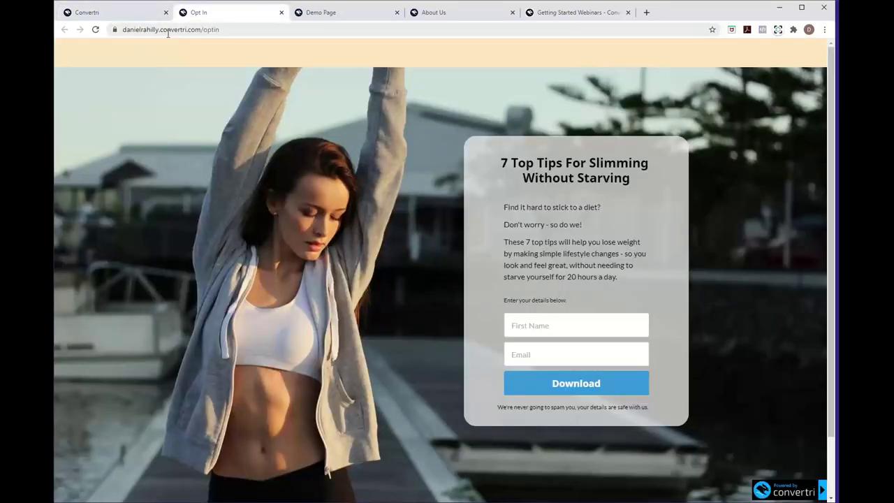
left_click(147, 14)
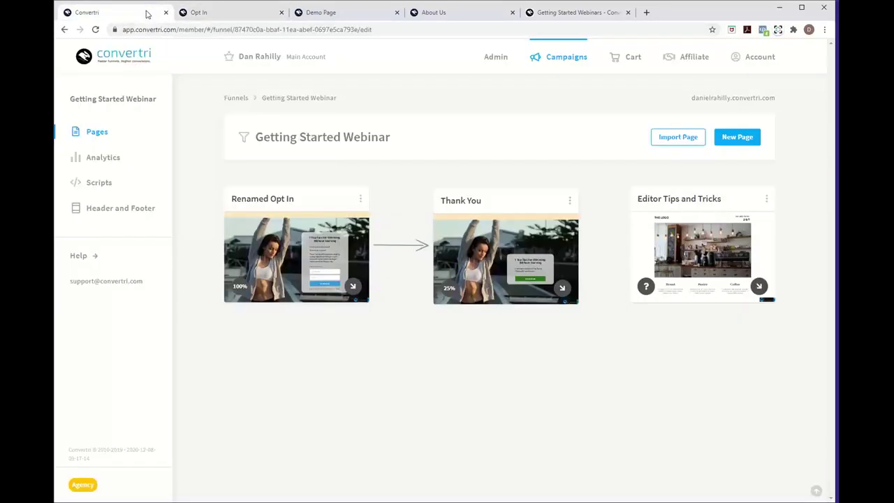
left_click(745, 63)
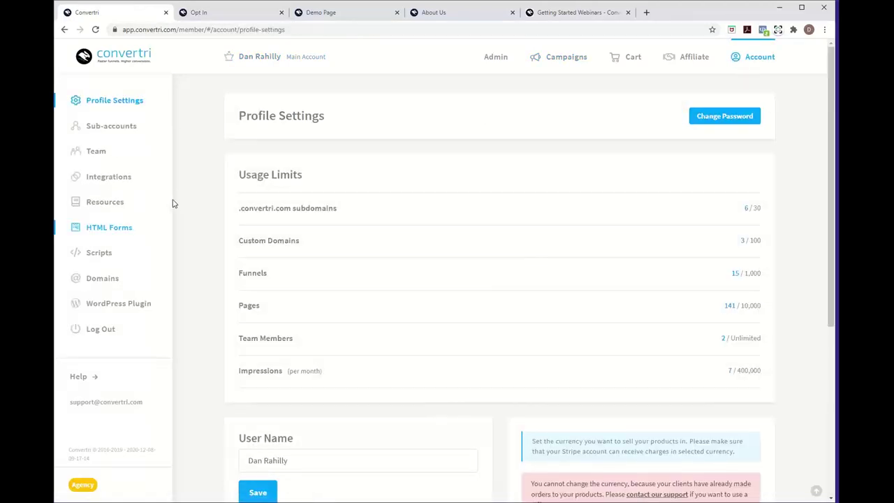
left_click(111, 279)
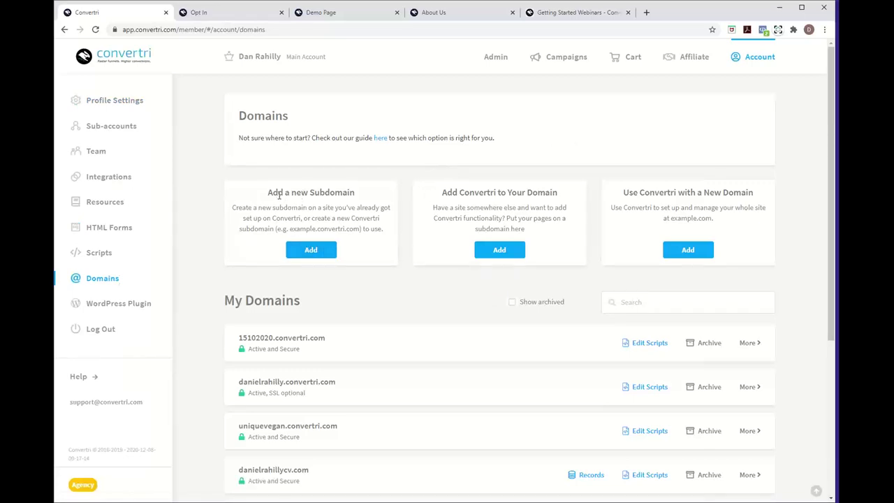
Fill in a new subdomain named example under Convertri.com (Default) and dismiss the form without adding it
left_click_drag(268, 193, 367, 195)
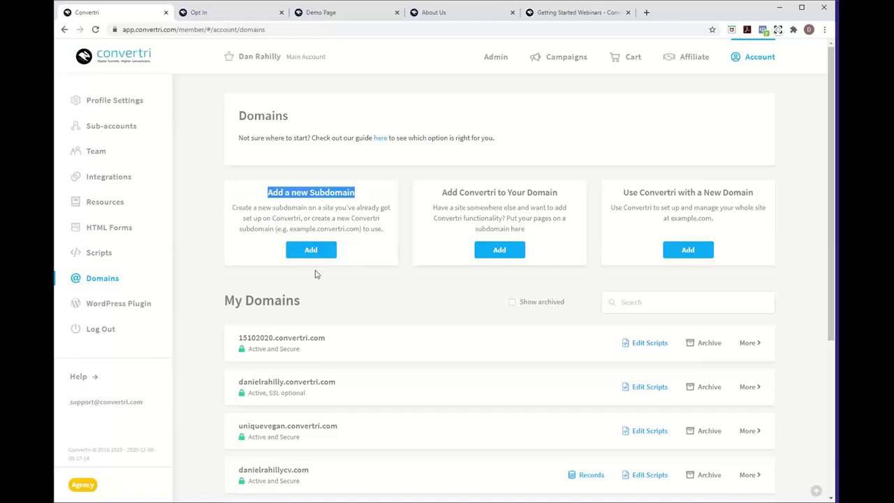
left_click(316, 252)
left_click(389, 182)
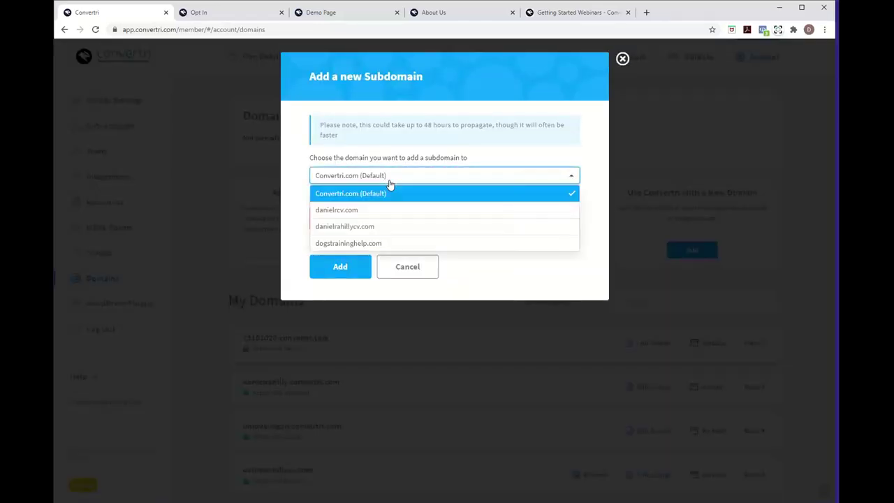
left_click(378, 194)
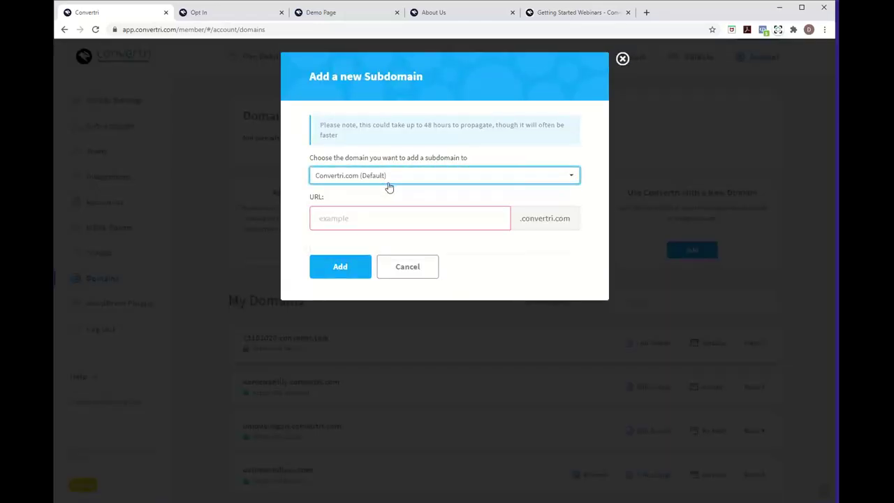
left_click(369, 219)
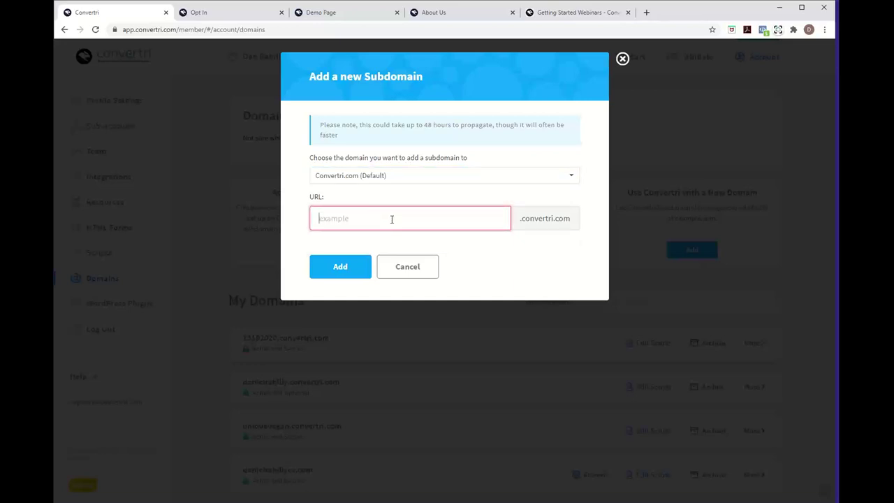
type("example")
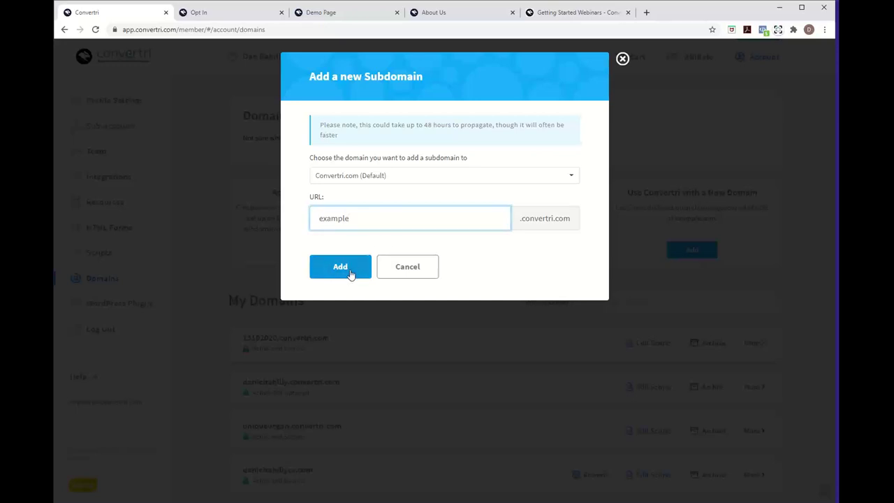
left_click(622, 60)
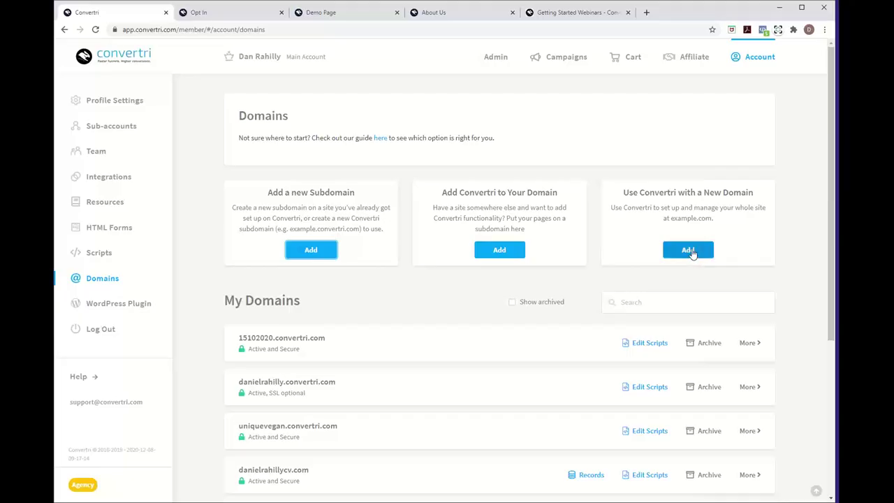
View the form for using Convertri with a new domain, and search the help site for domain to open Custom Domains: Start Here
left_click(688, 250)
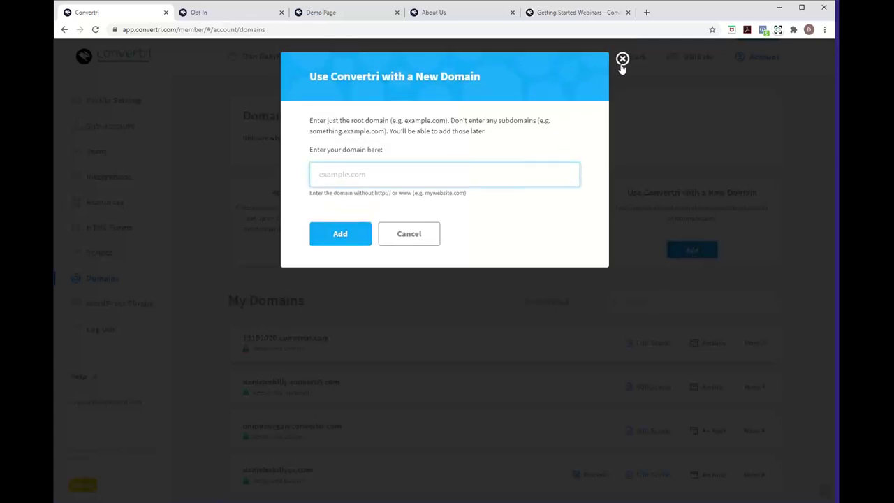
left_click(621, 63)
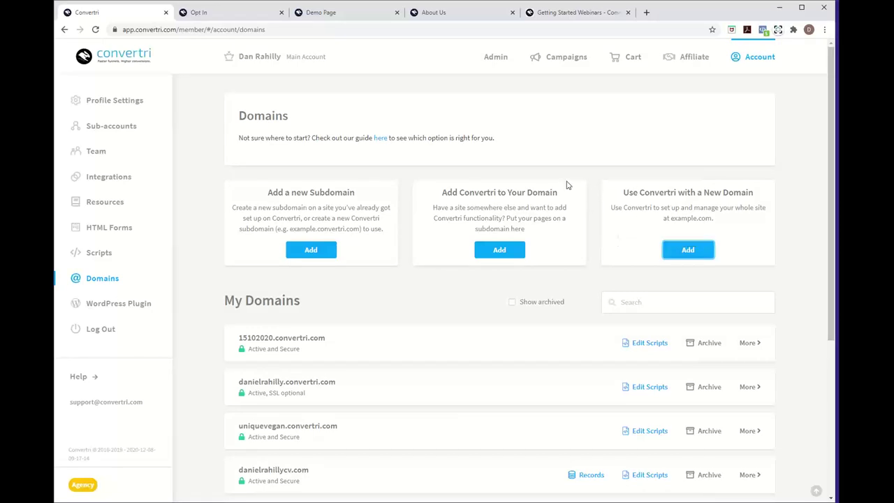
left_click(559, 13)
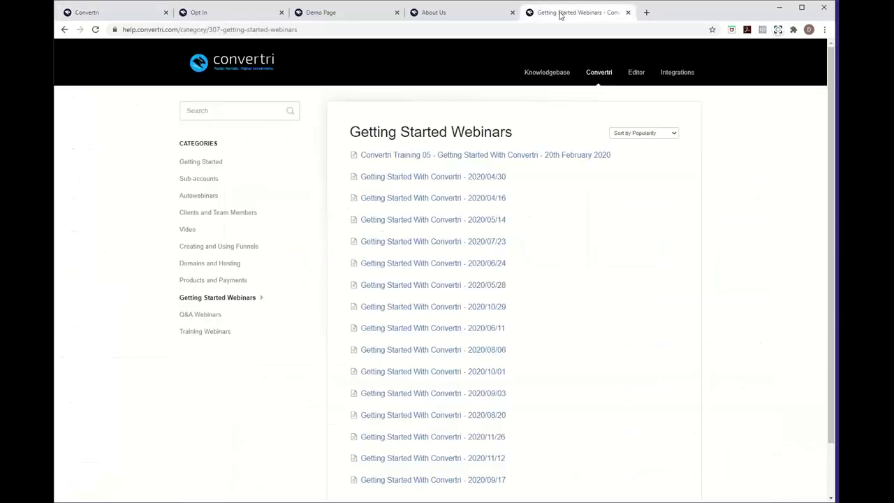
left_click(273, 106)
type("domain")
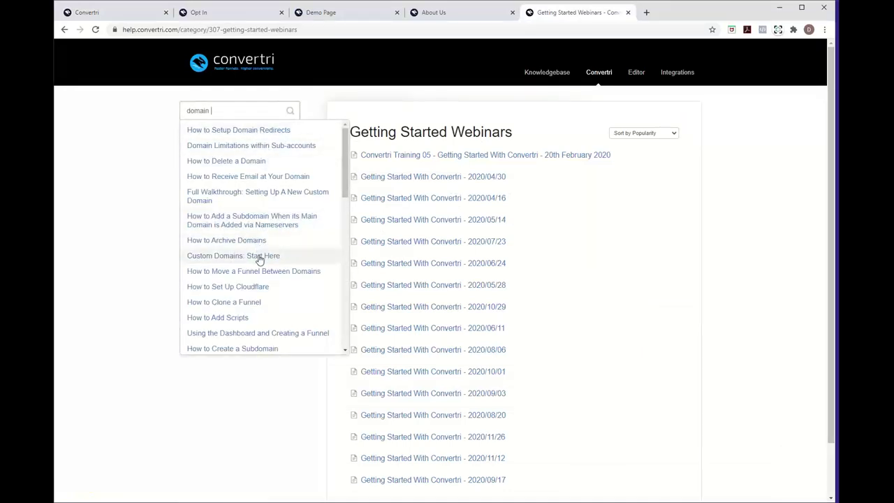
left_click(260, 257)
left_click(361, 30)
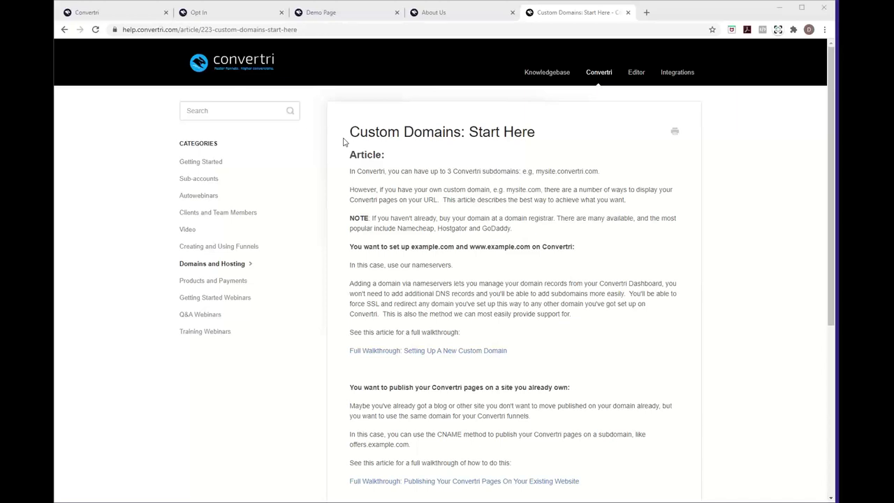
Open the guide linked from the Add Convertri to Your Domain form, and return to the domain settings with the form closed
left_click(126, 12)
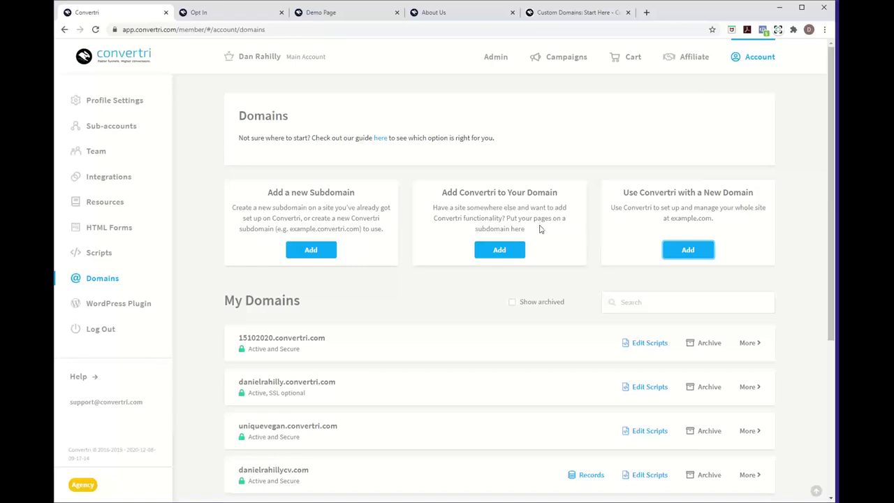
left_click(499, 250)
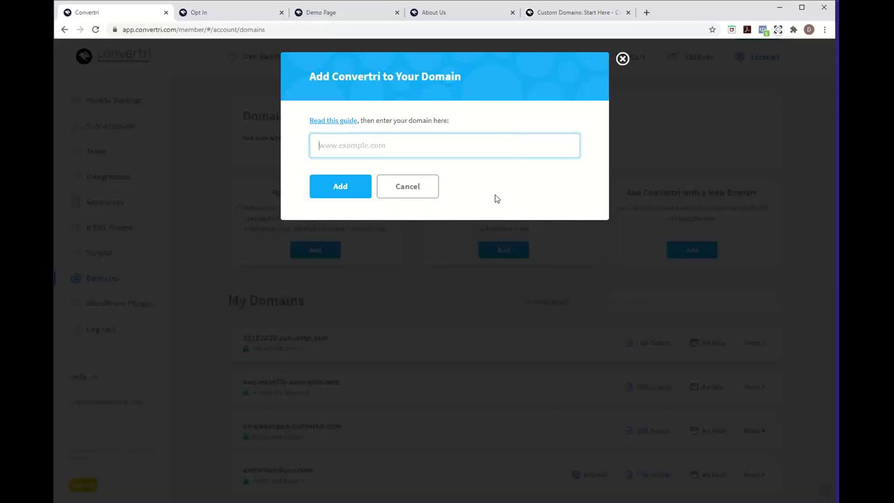
left_click(354, 124)
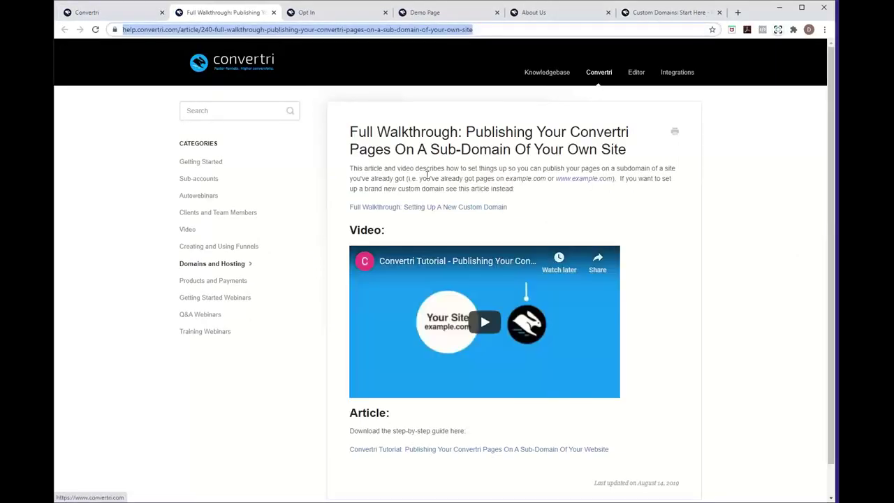
left_click(693, 289)
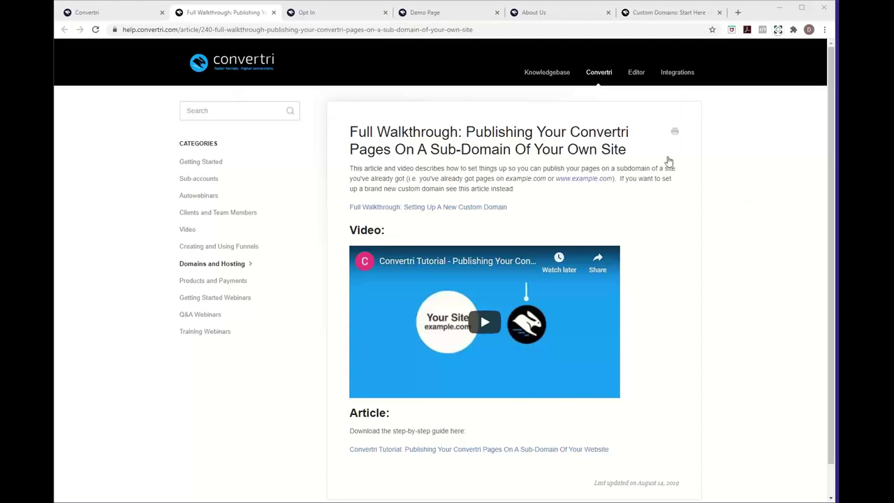
left_click(140, 20)
left_click(622, 61)
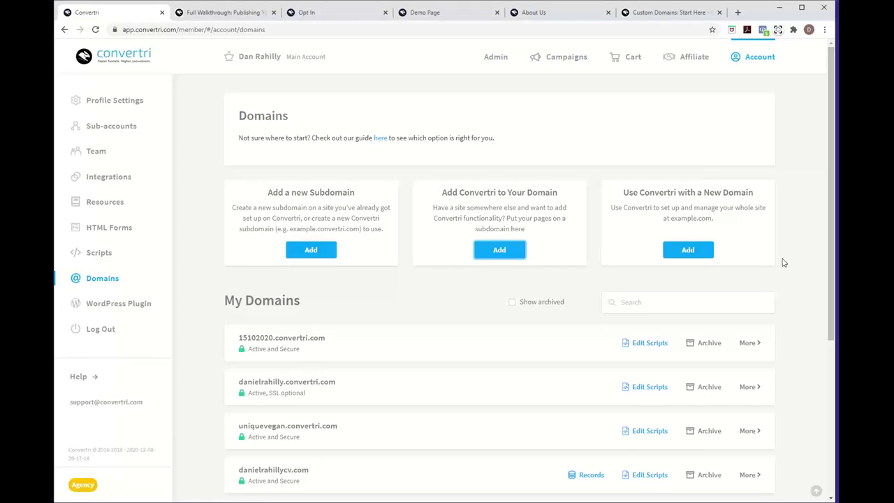
scroll(784, 263, "down", 1)
scroll(784, 263, "up", 1)
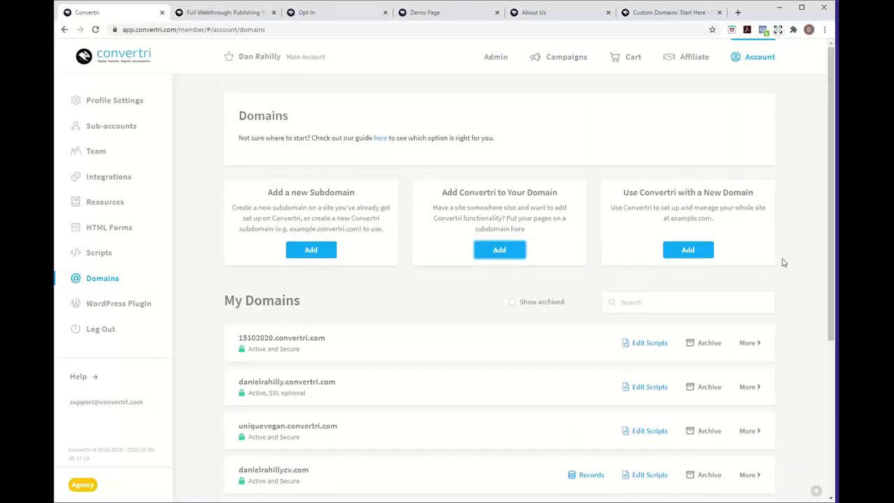